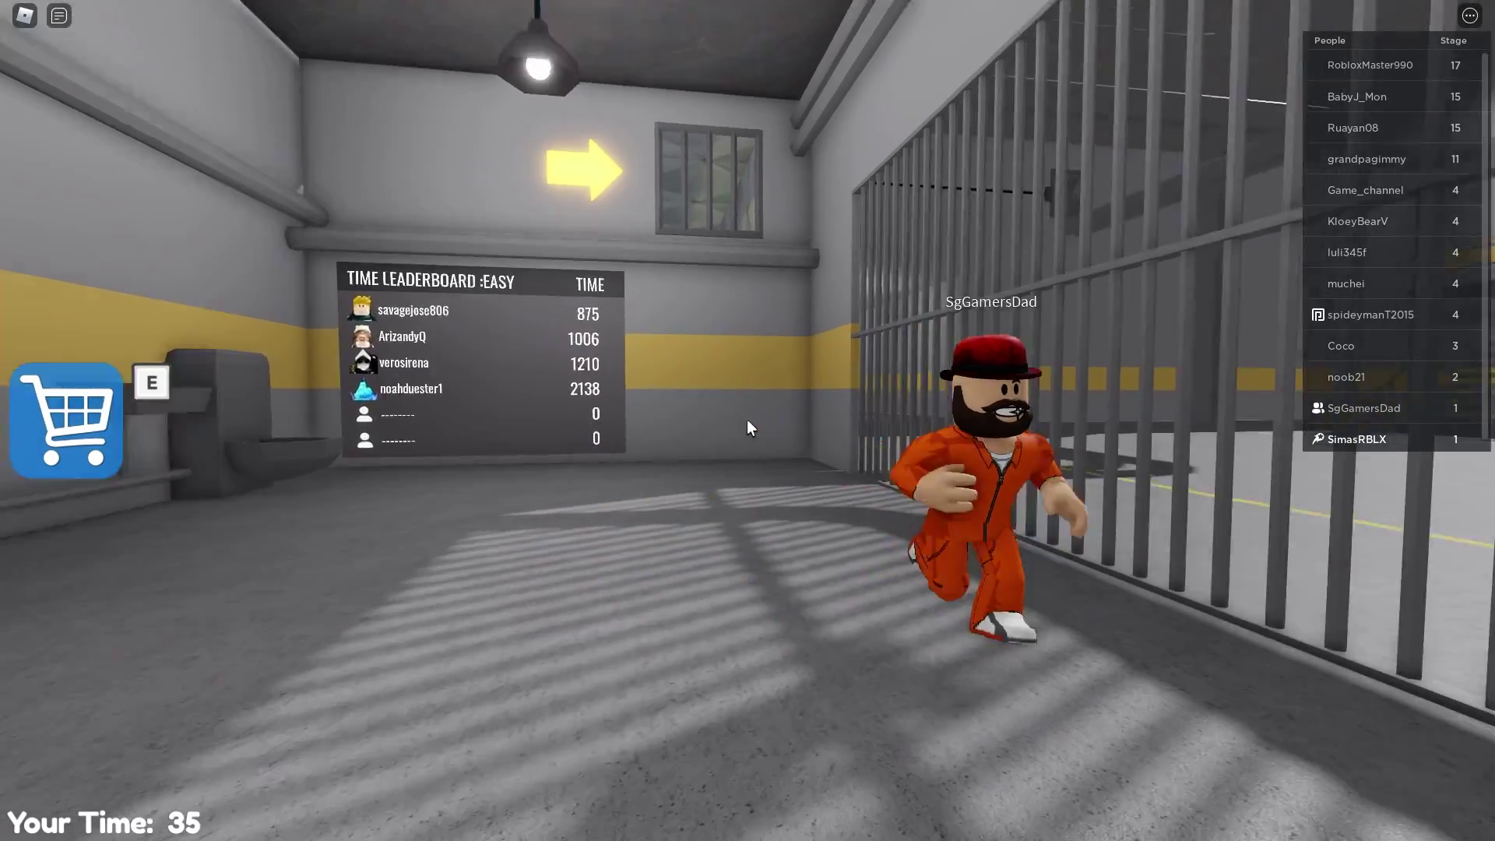
pyautogui.scroll(5, 748, 427)
pyautogui.scroll(-5, 747, 427)
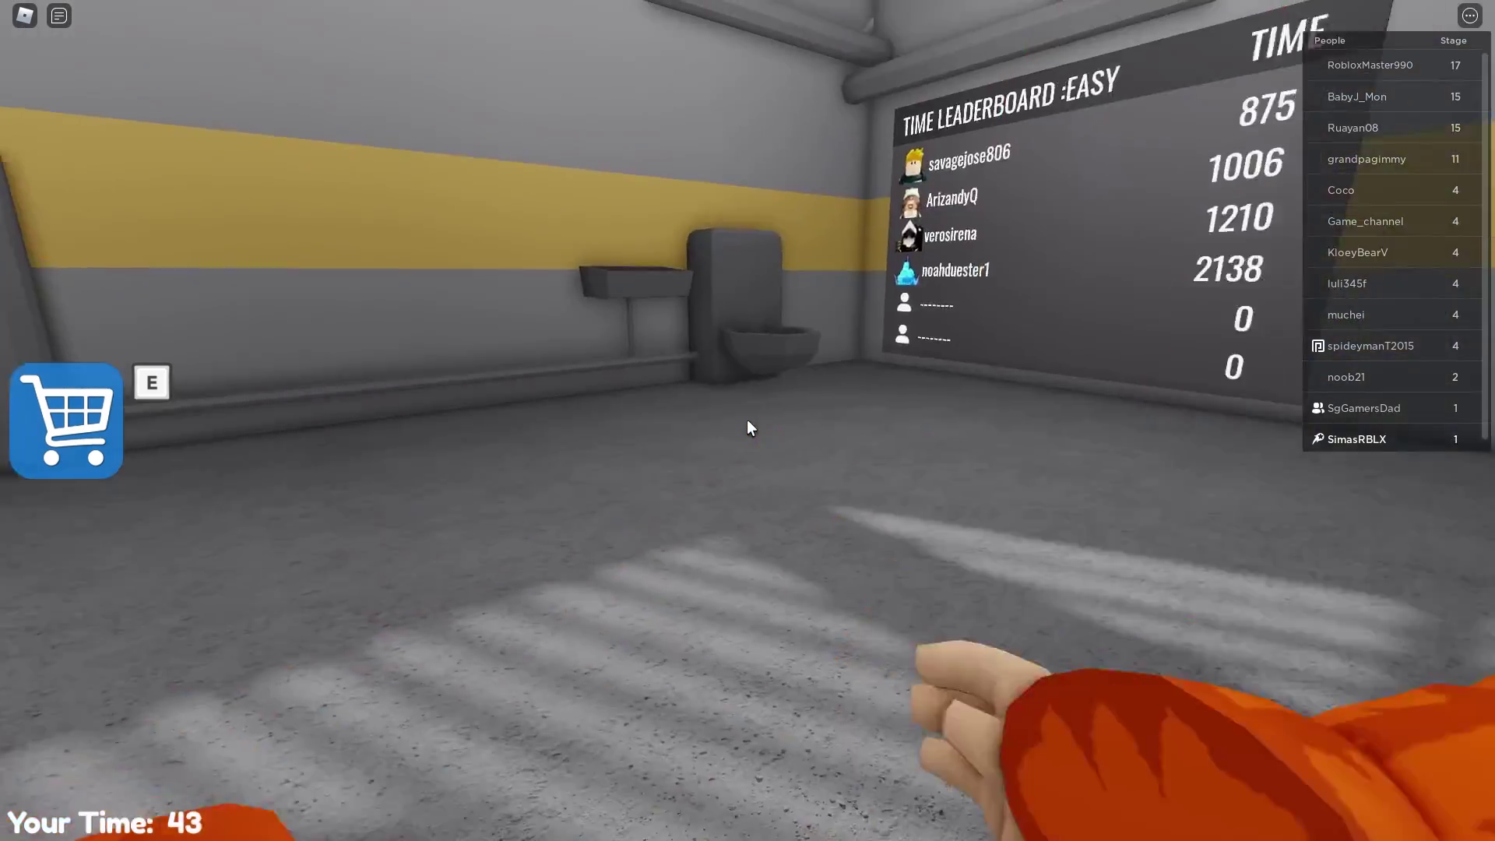
# Follow the arrows around the cell past the bunk bed, table and leaderboard to the bars
pyautogui.press('w')
pyautogui.press('w')
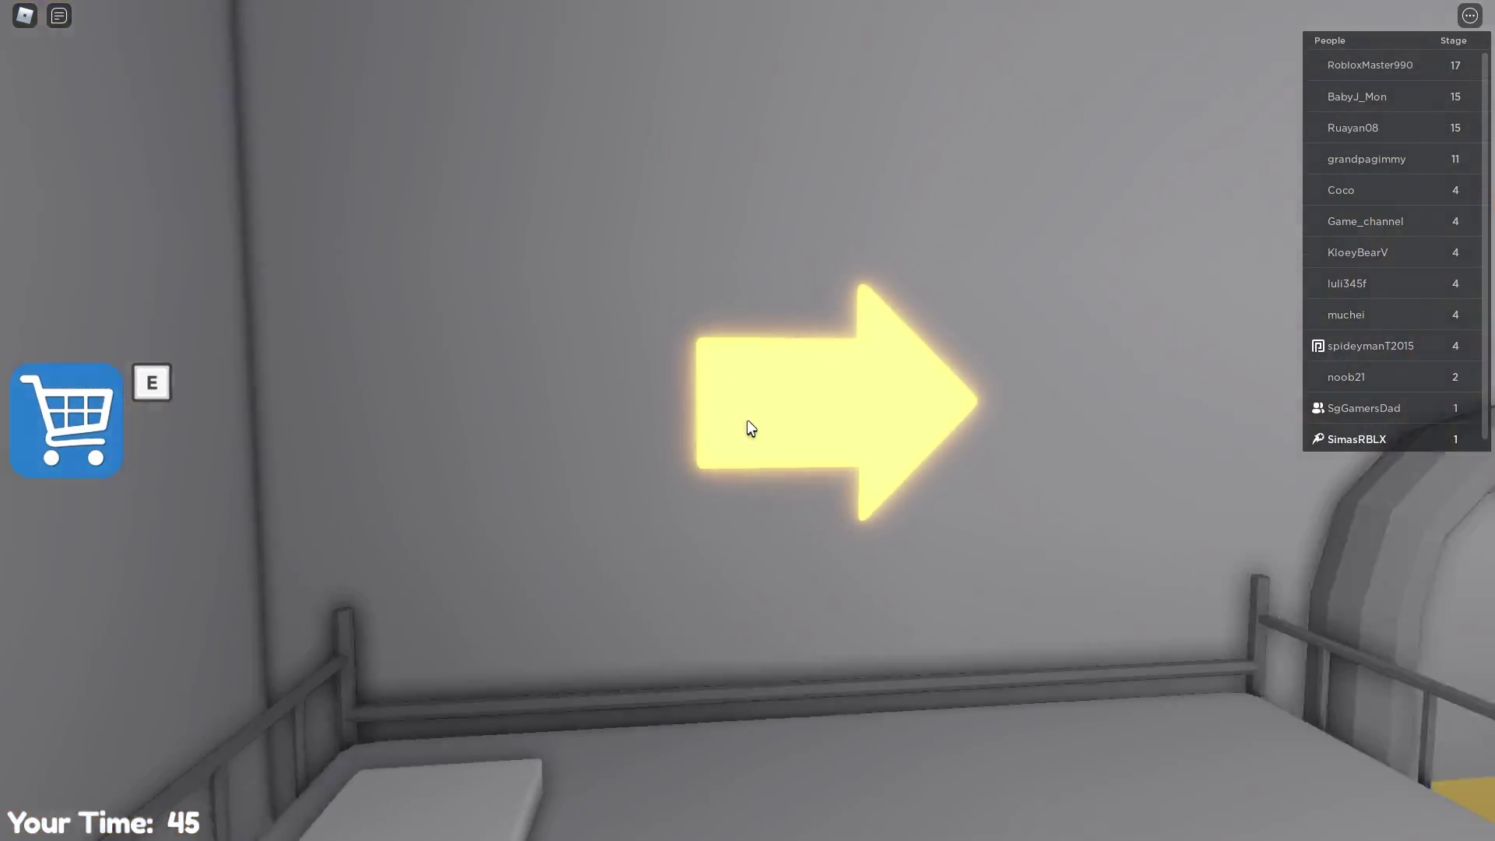
pyautogui.press('w')
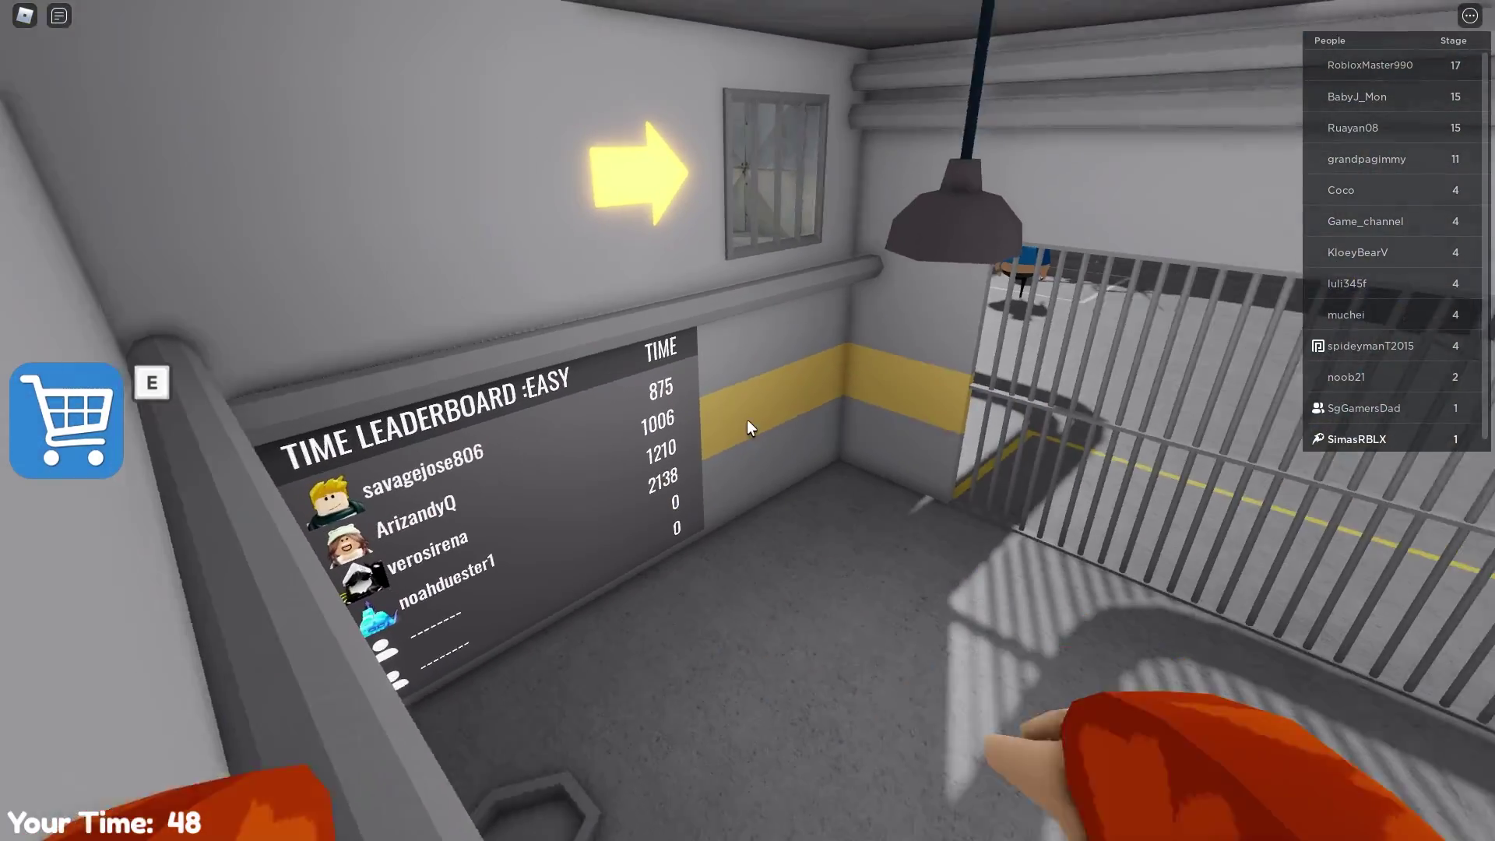
pyautogui.press('w')
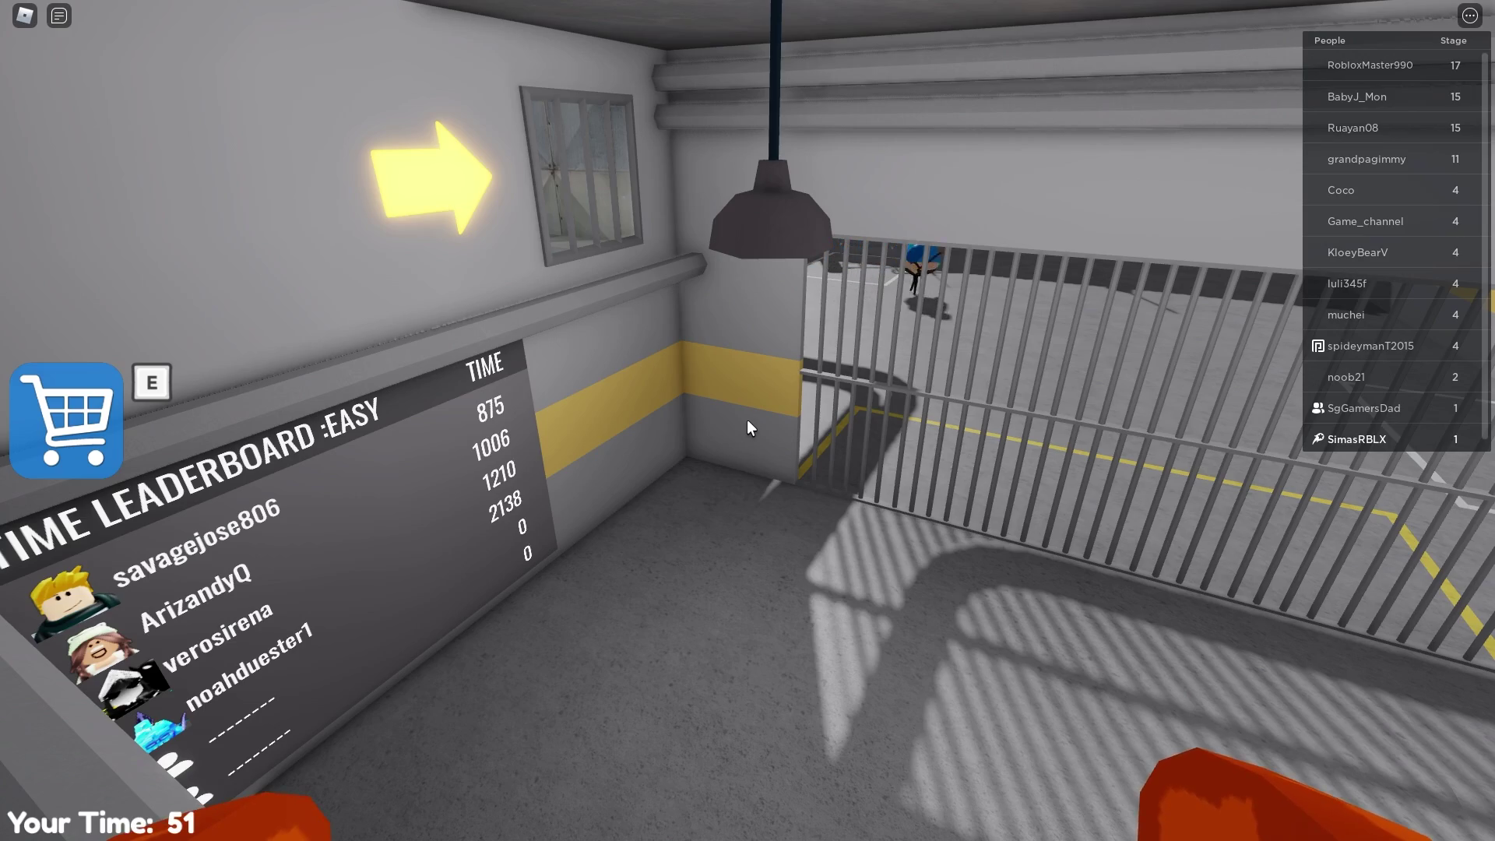
pyautogui.press('w')
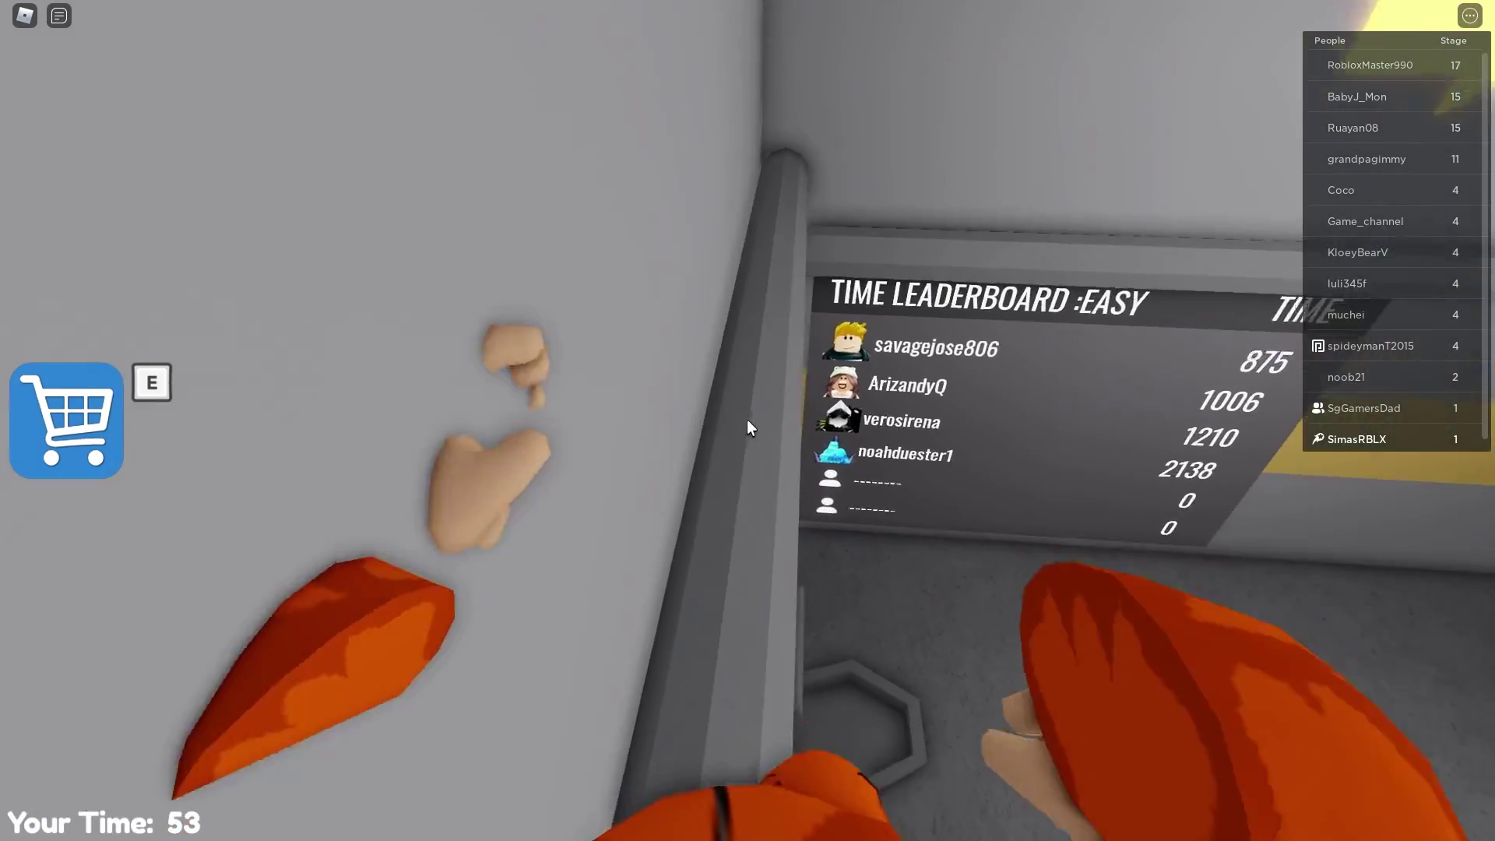
pyautogui.press('w')
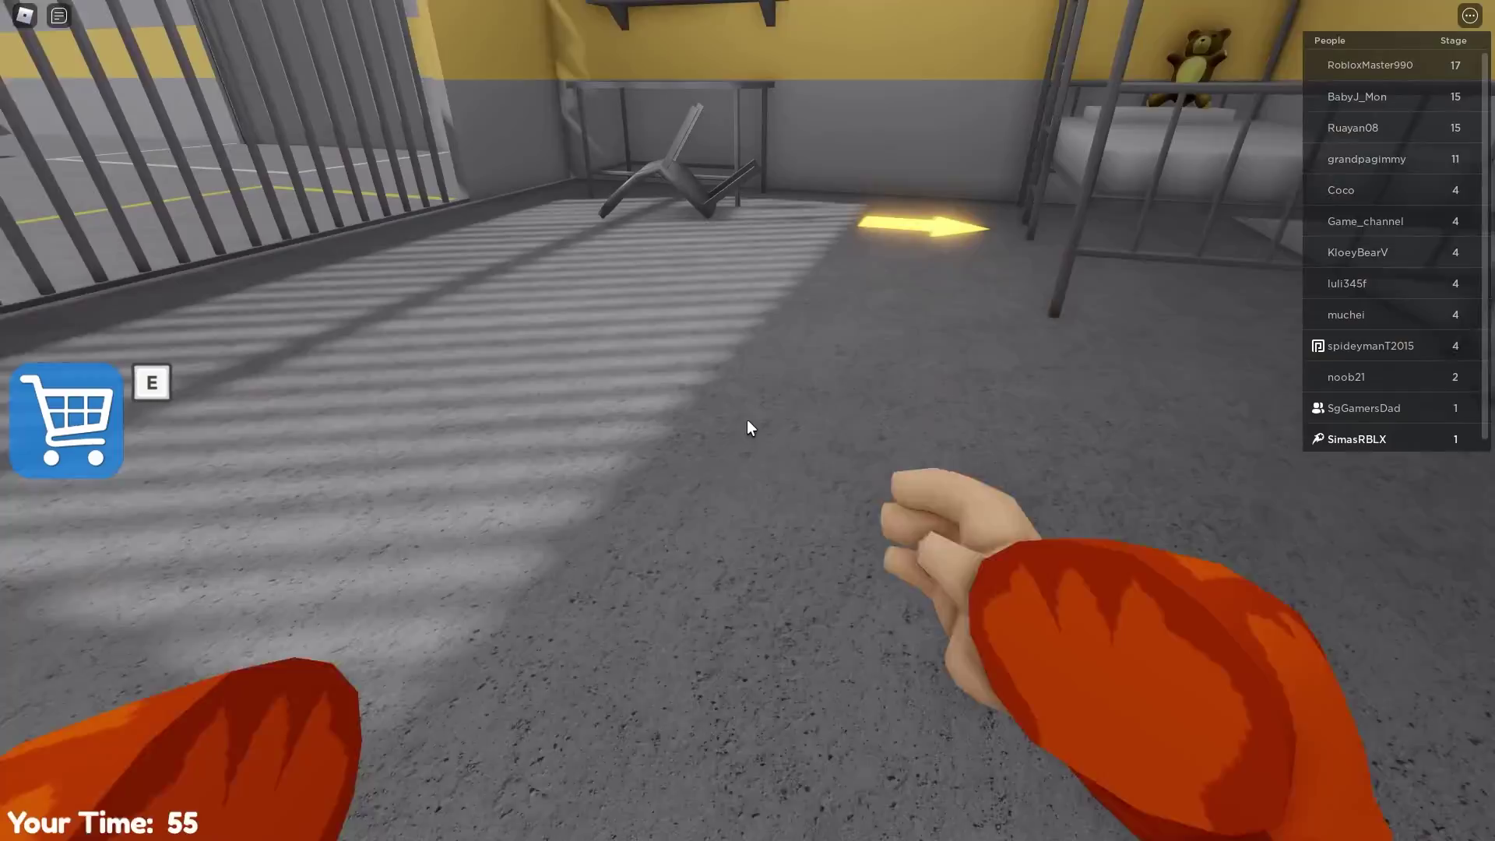
pyautogui.press('w')
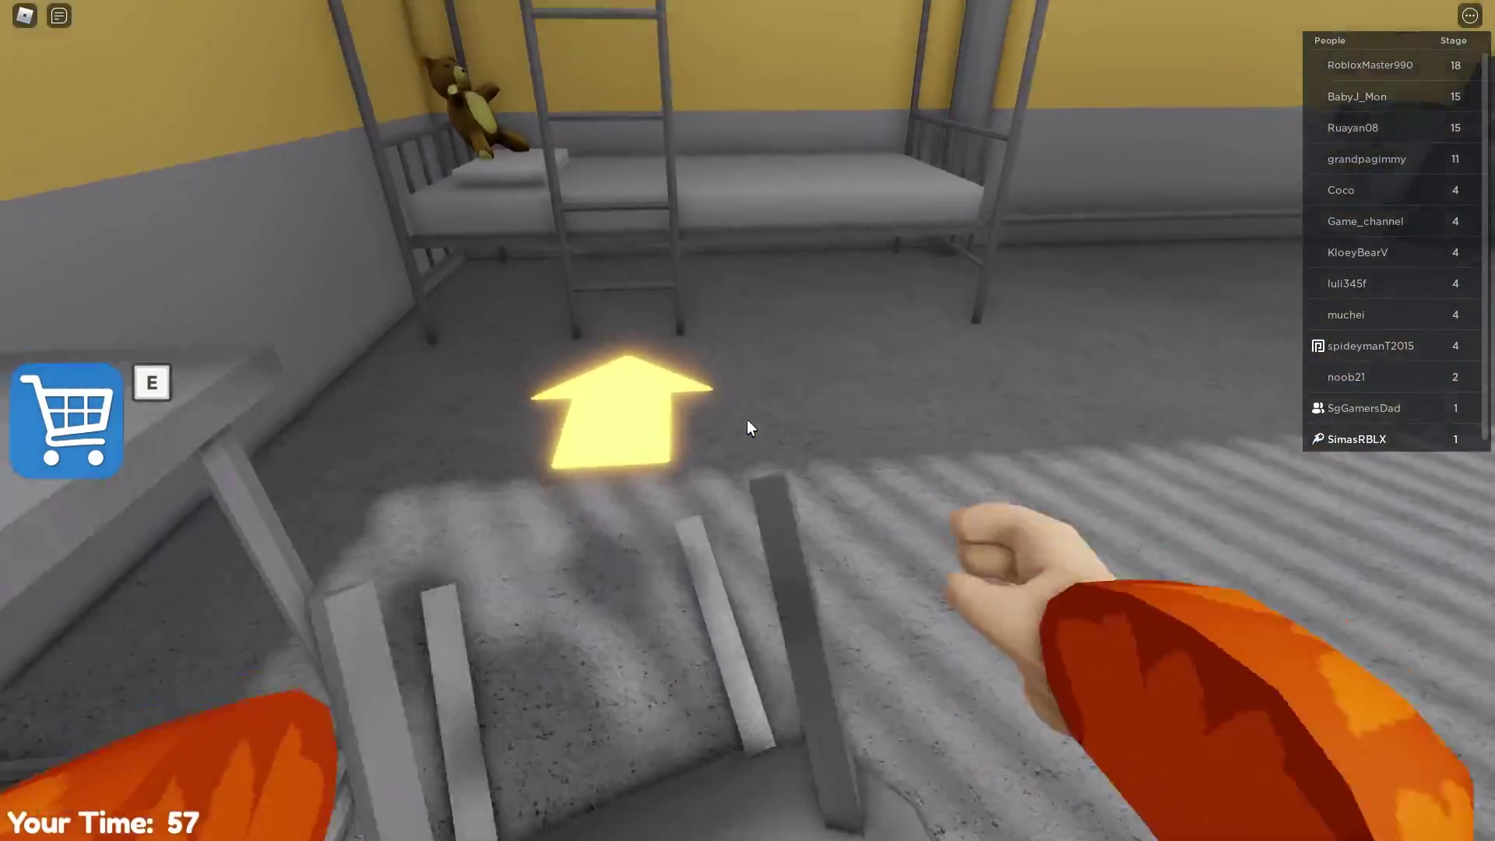
pyautogui.press('w')
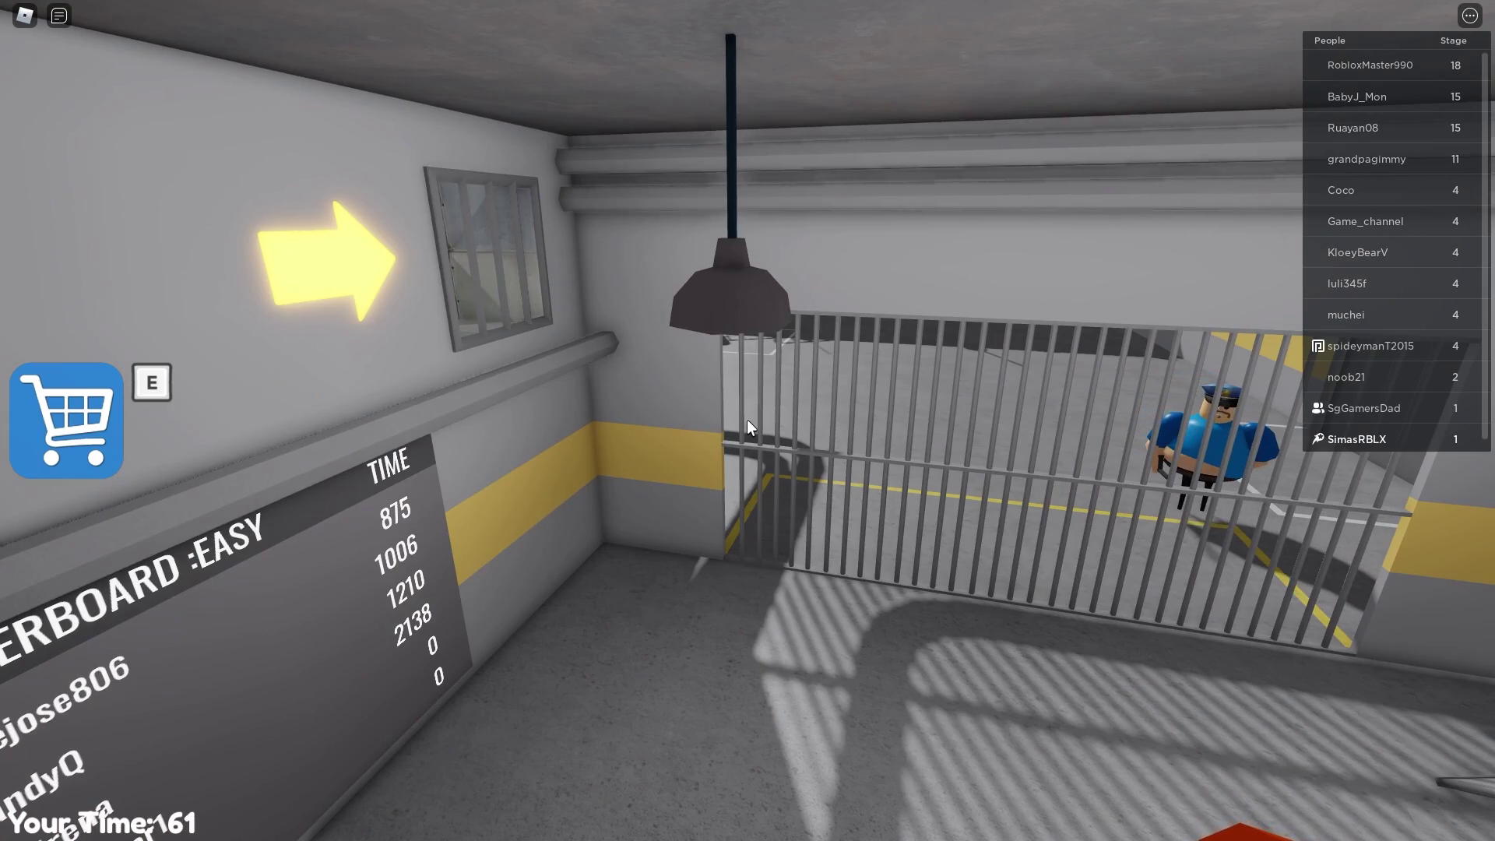
pyautogui.press('w')
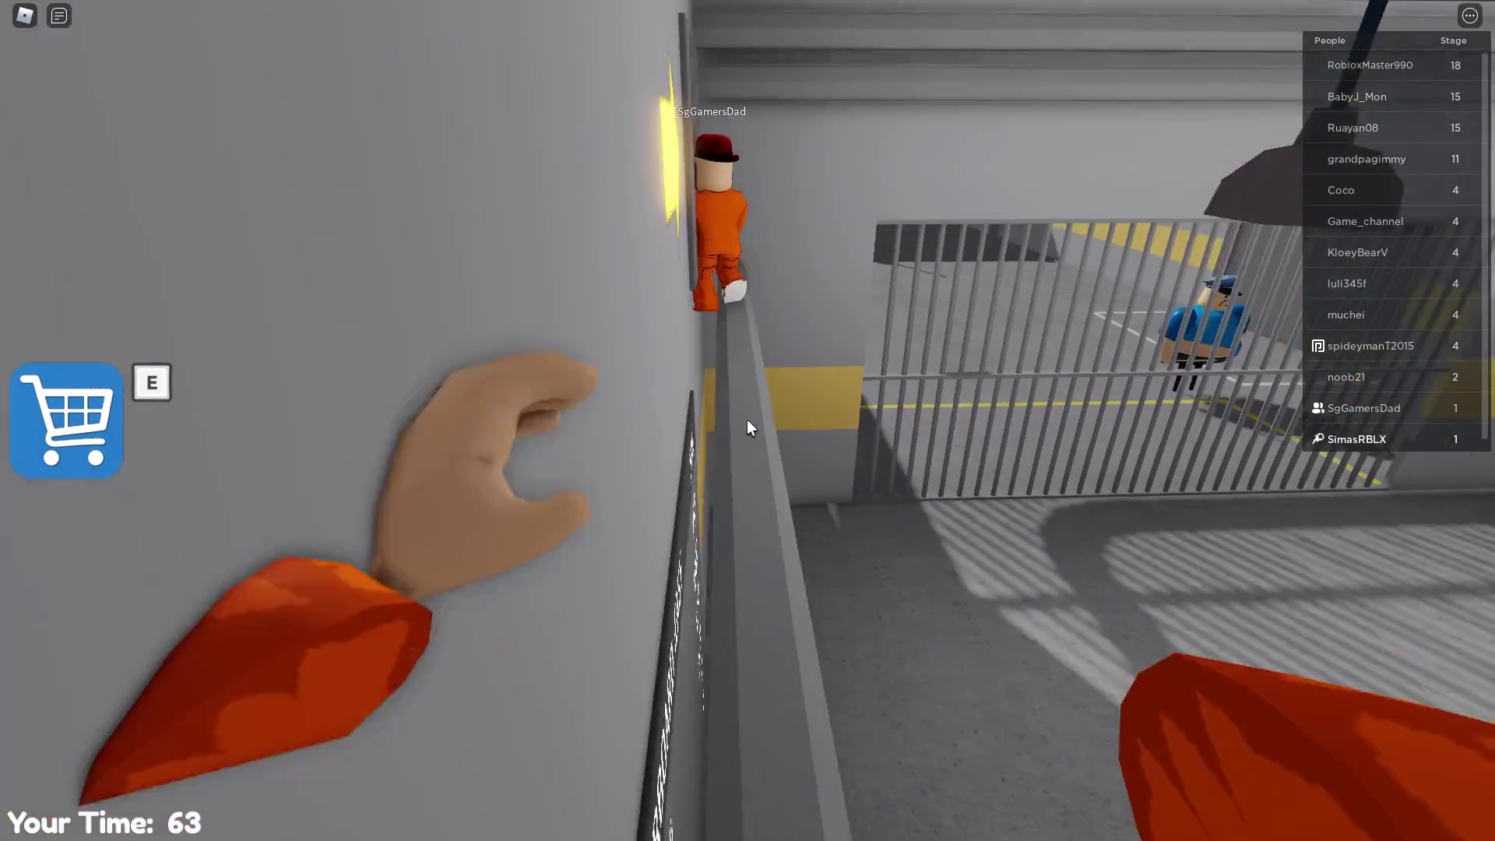
pyautogui.press('w')
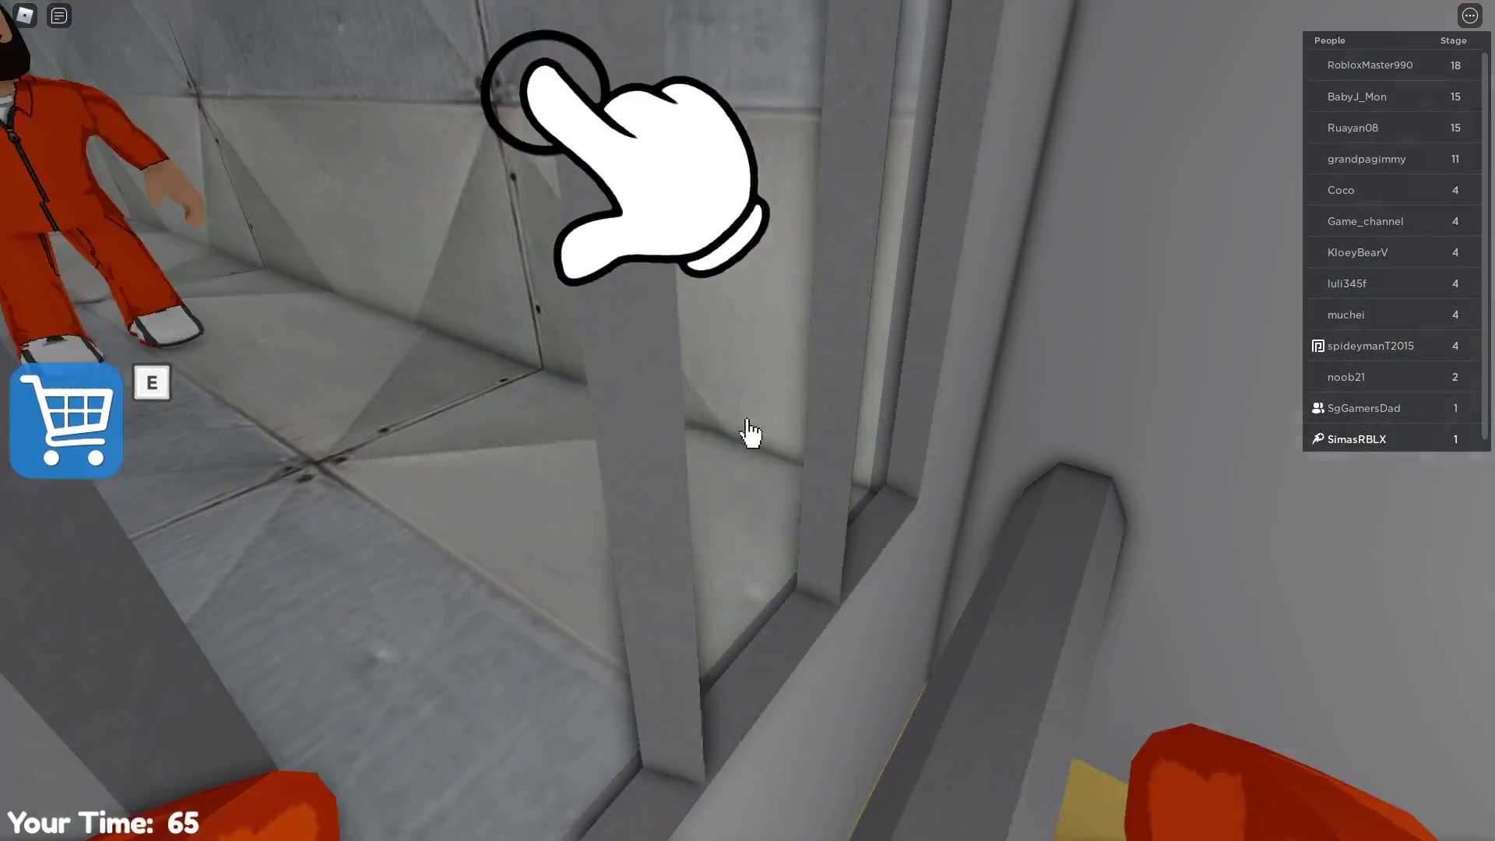
# Go through the vent, climb across the wall blocks, and walk up to the red wall button
pyautogui.press('w')
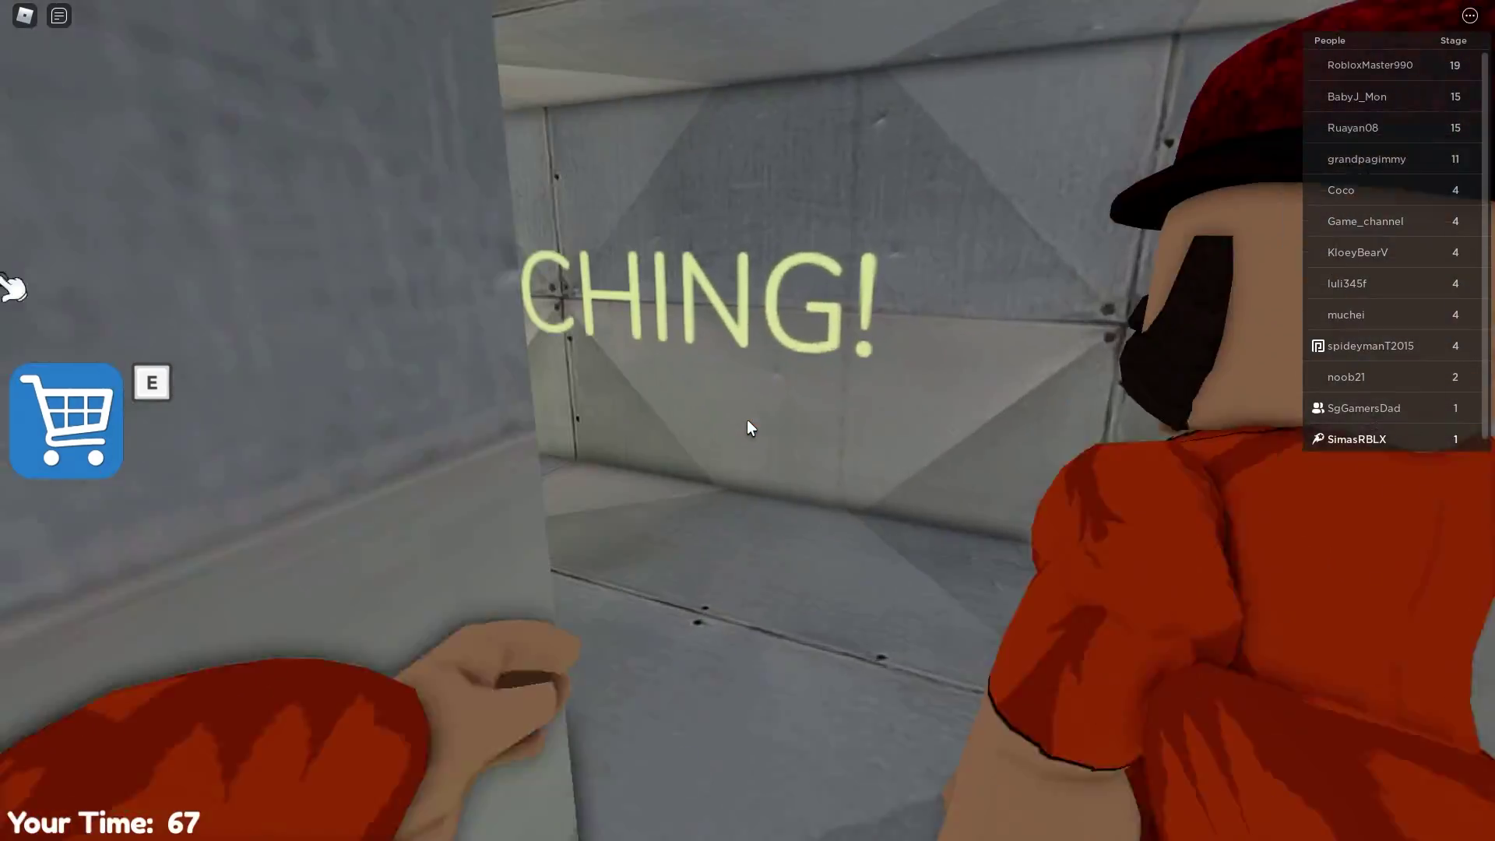
pyautogui.press('w')
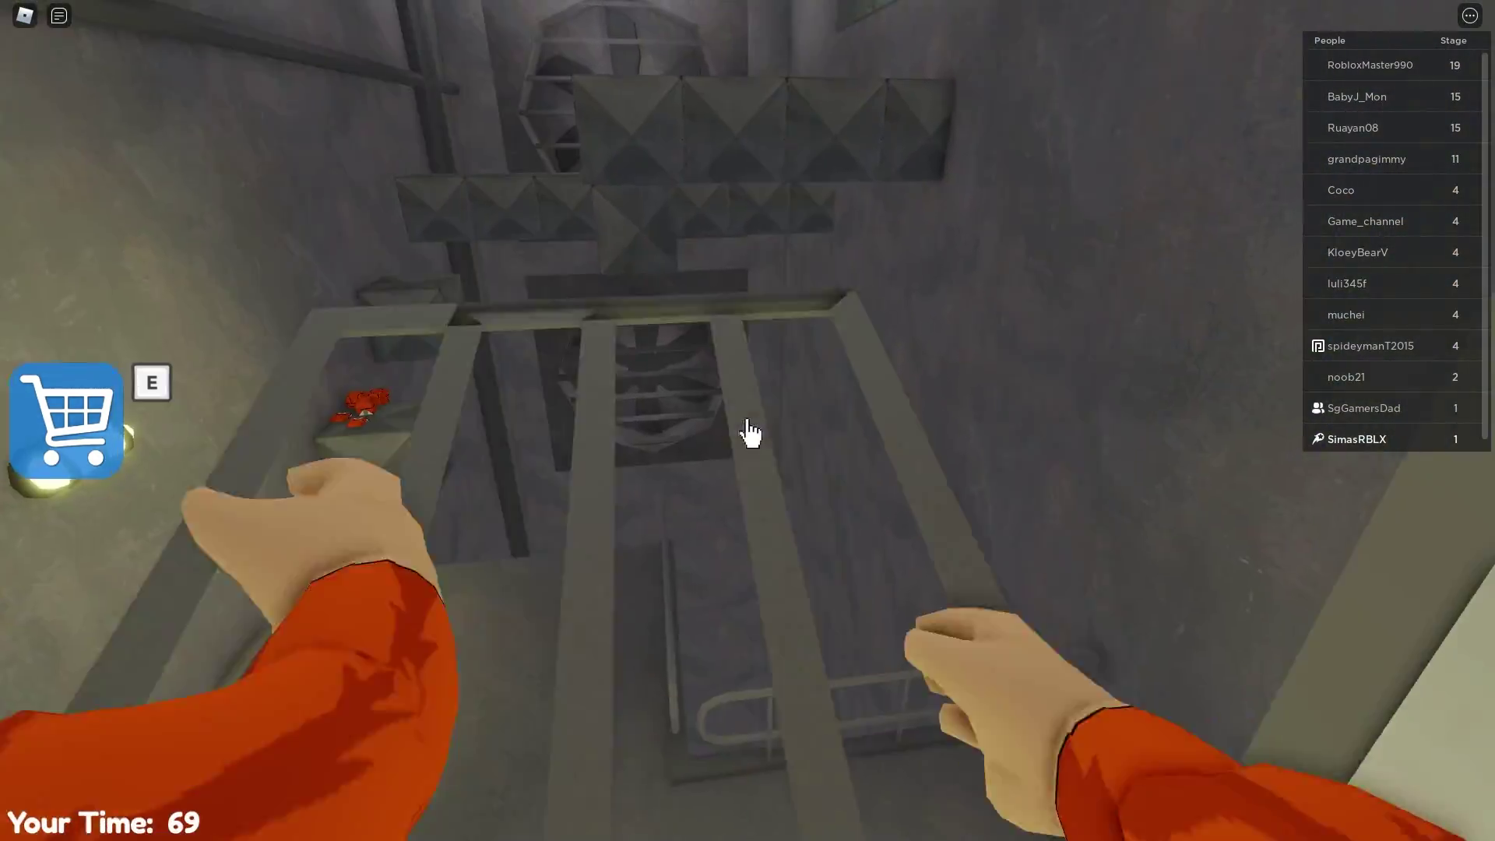
pyautogui.press('w')
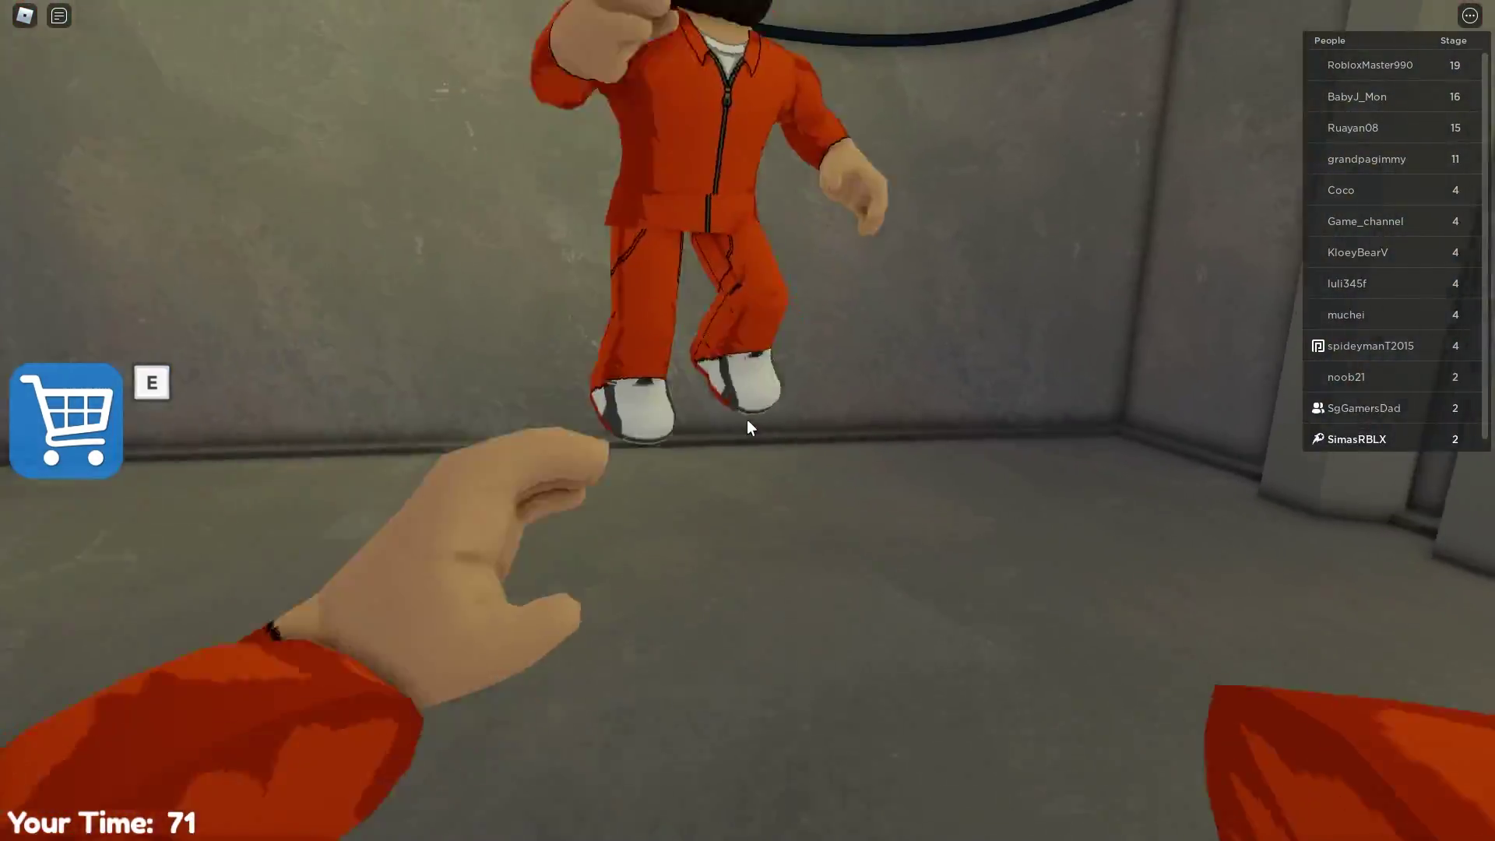
pyautogui.press('space')
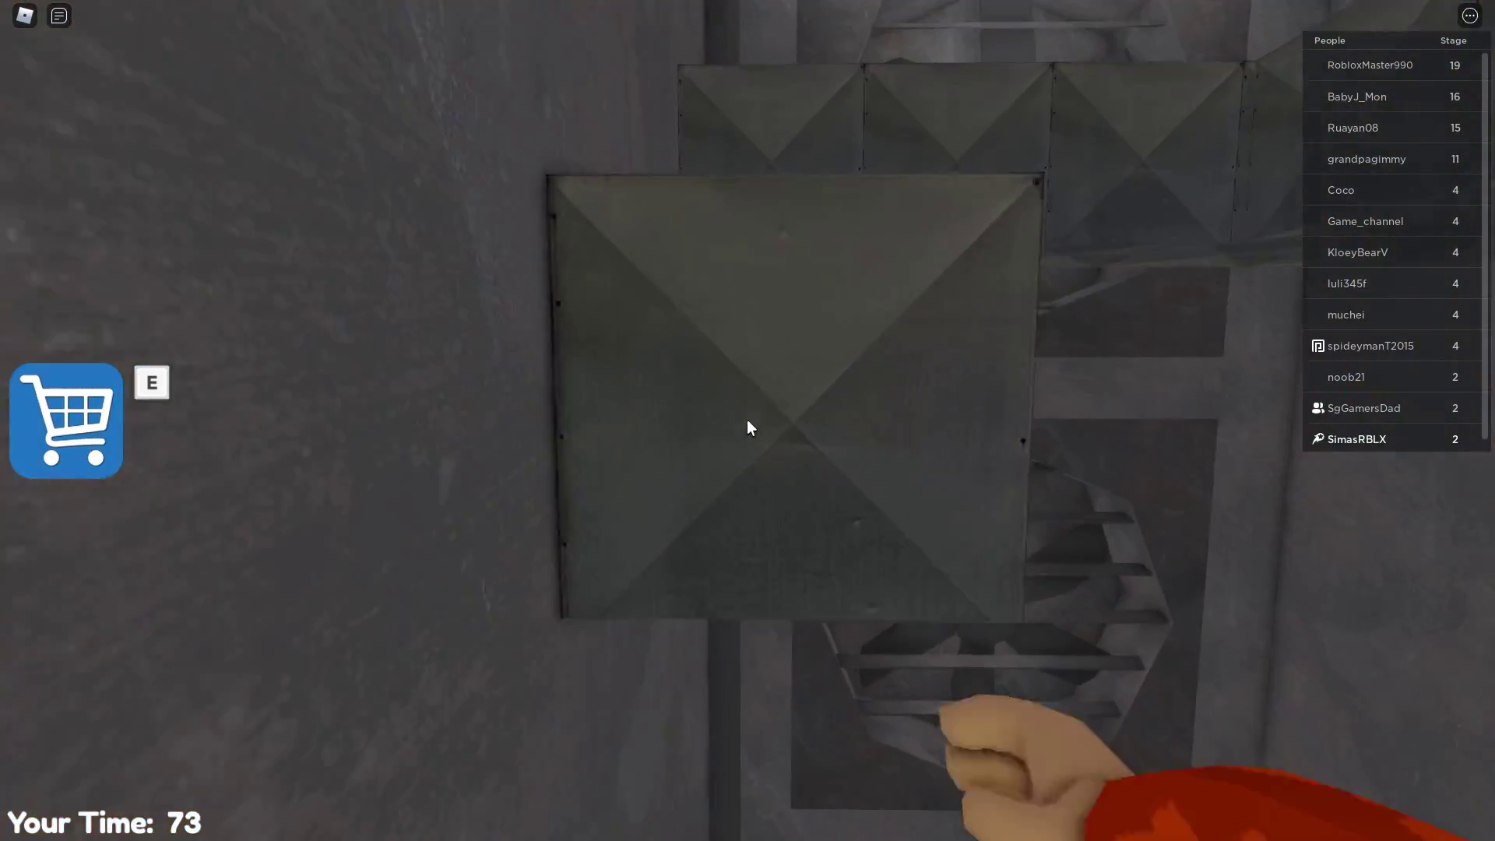
pyautogui.press('w')
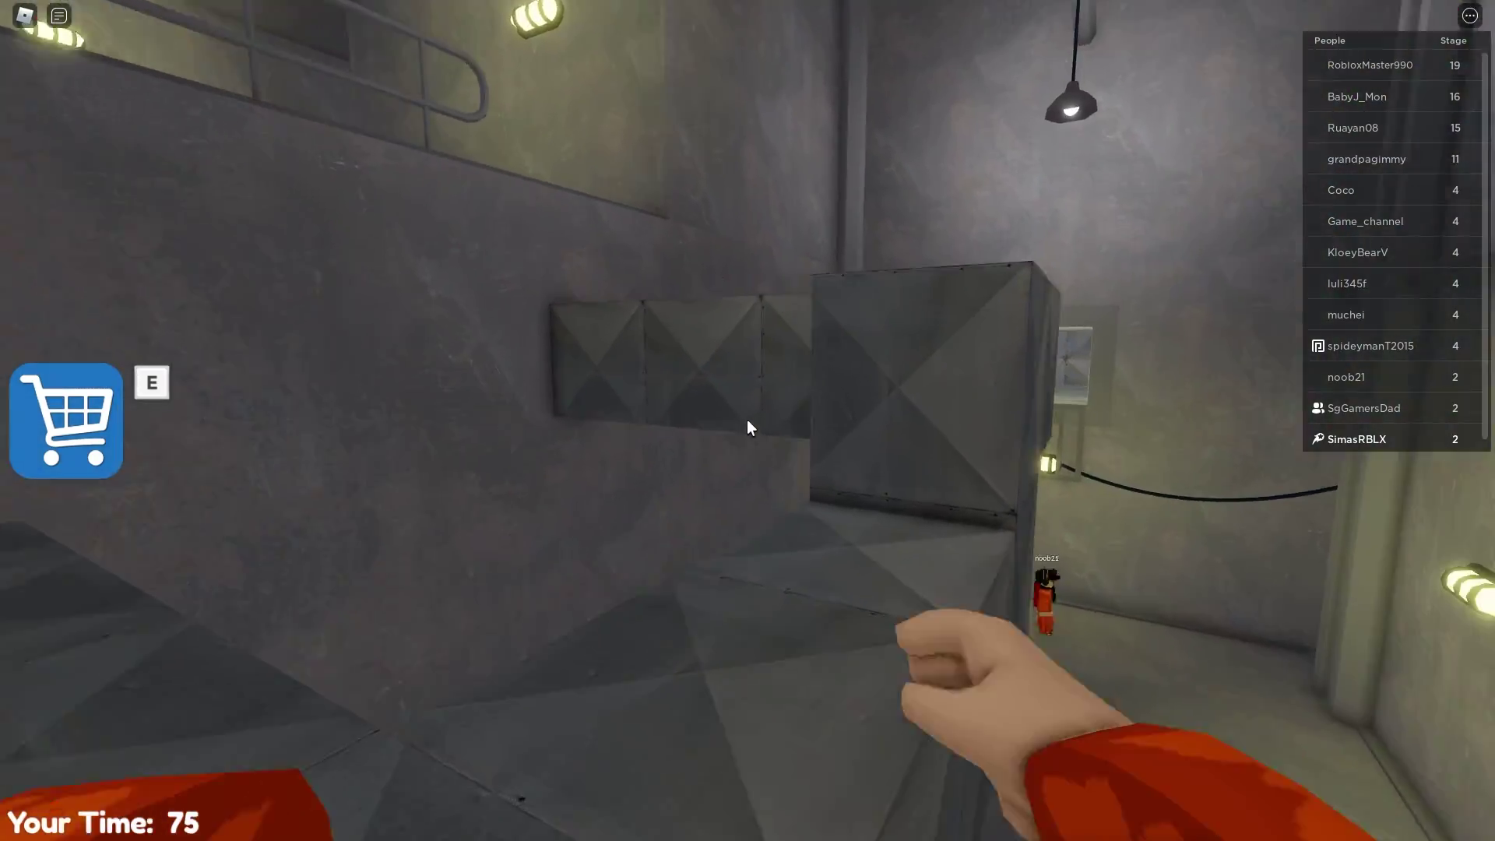
pyautogui.press('space')
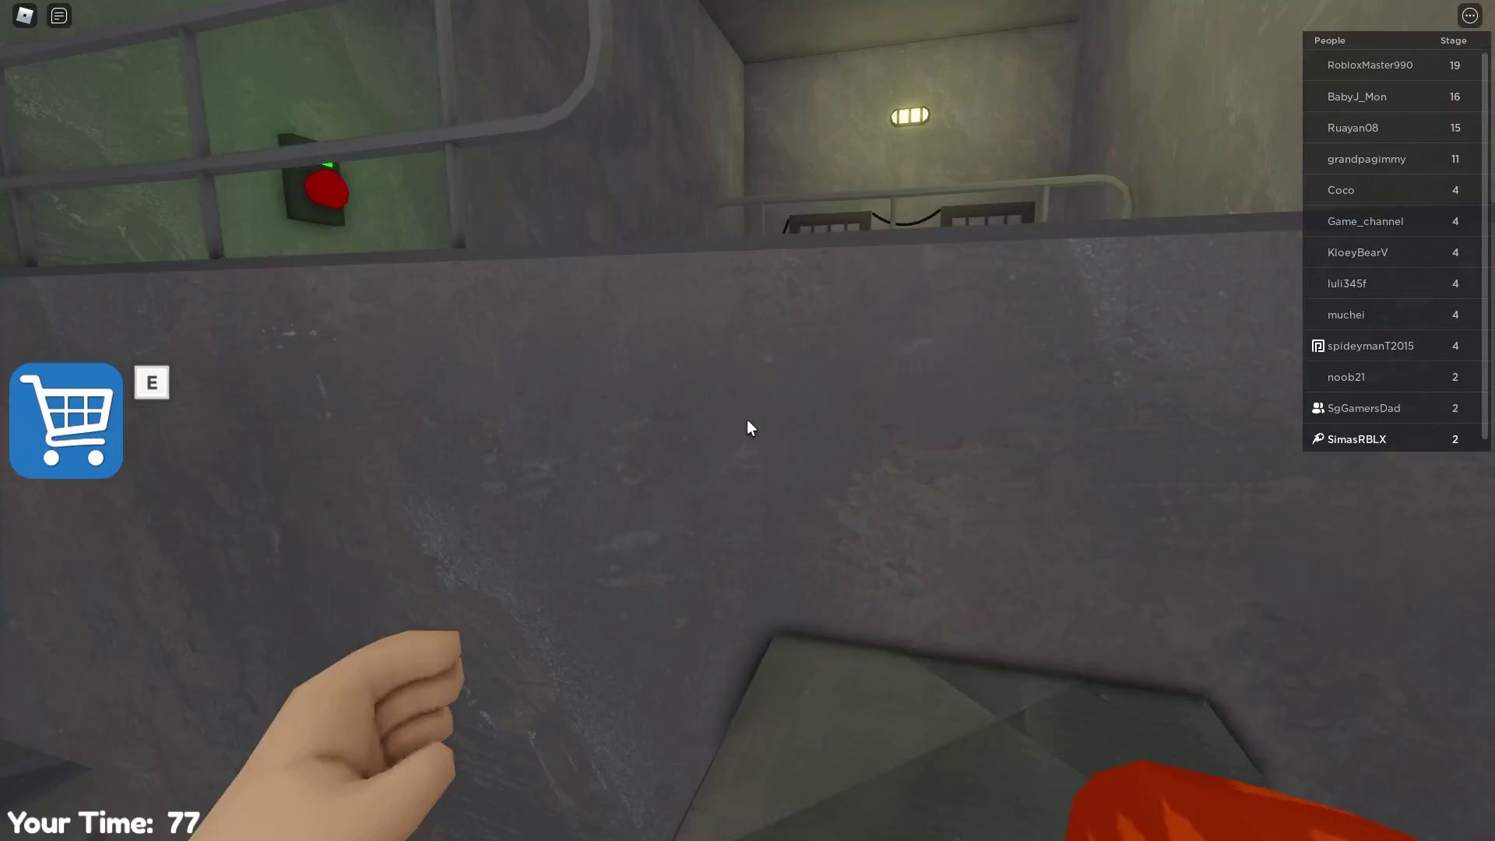
pyautogui.press('w')
# Press the red wall button, then jump across the grates up the ventilation shaft
pyautogui.click(748, 428)
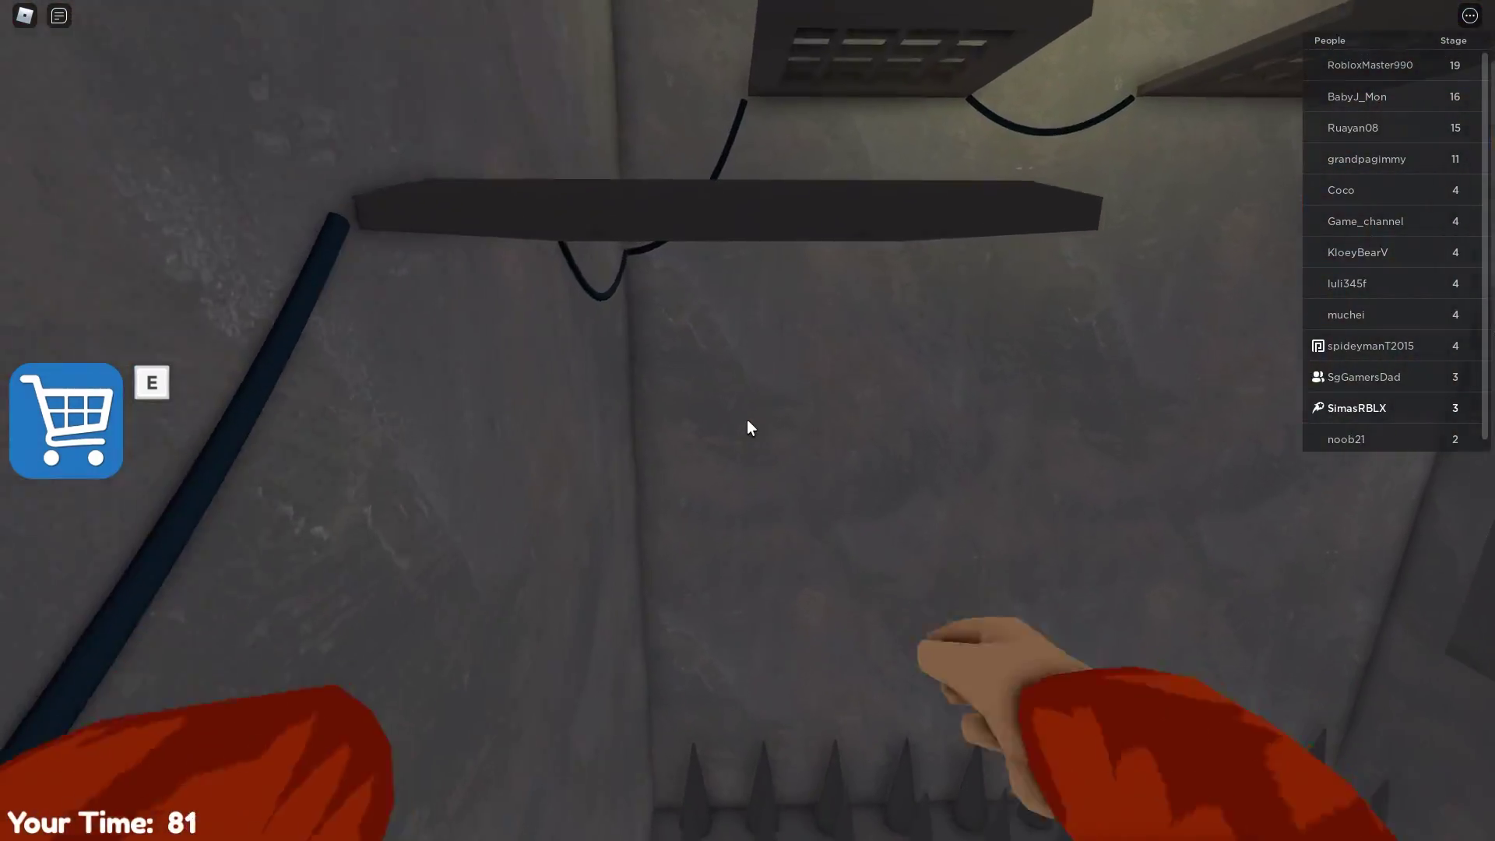
pyautogui.press('w')
pyautogui.press('space')
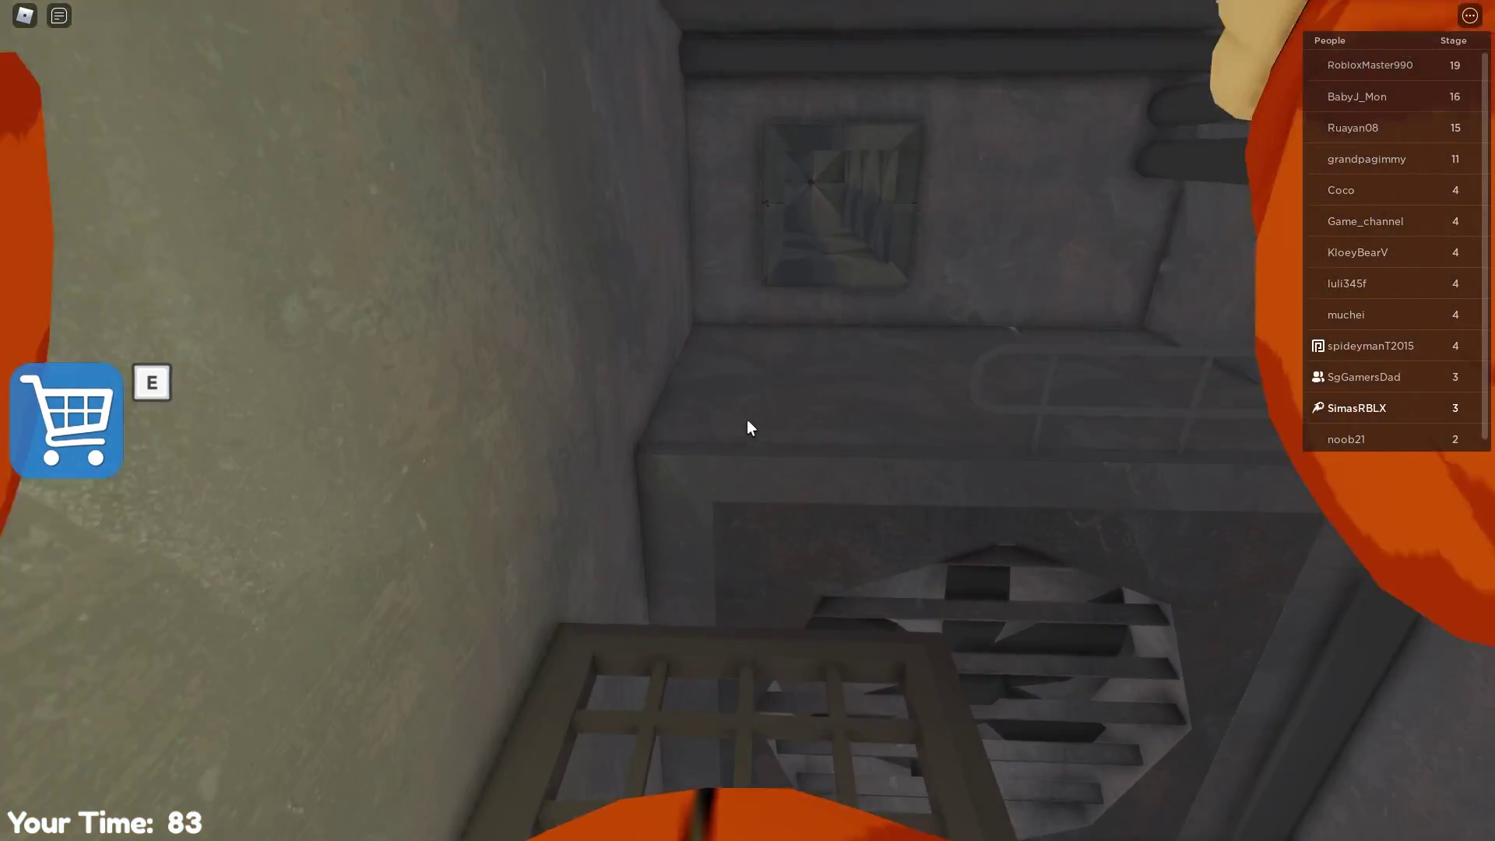
pyautogui.press('w')
pyautogui.press('space')
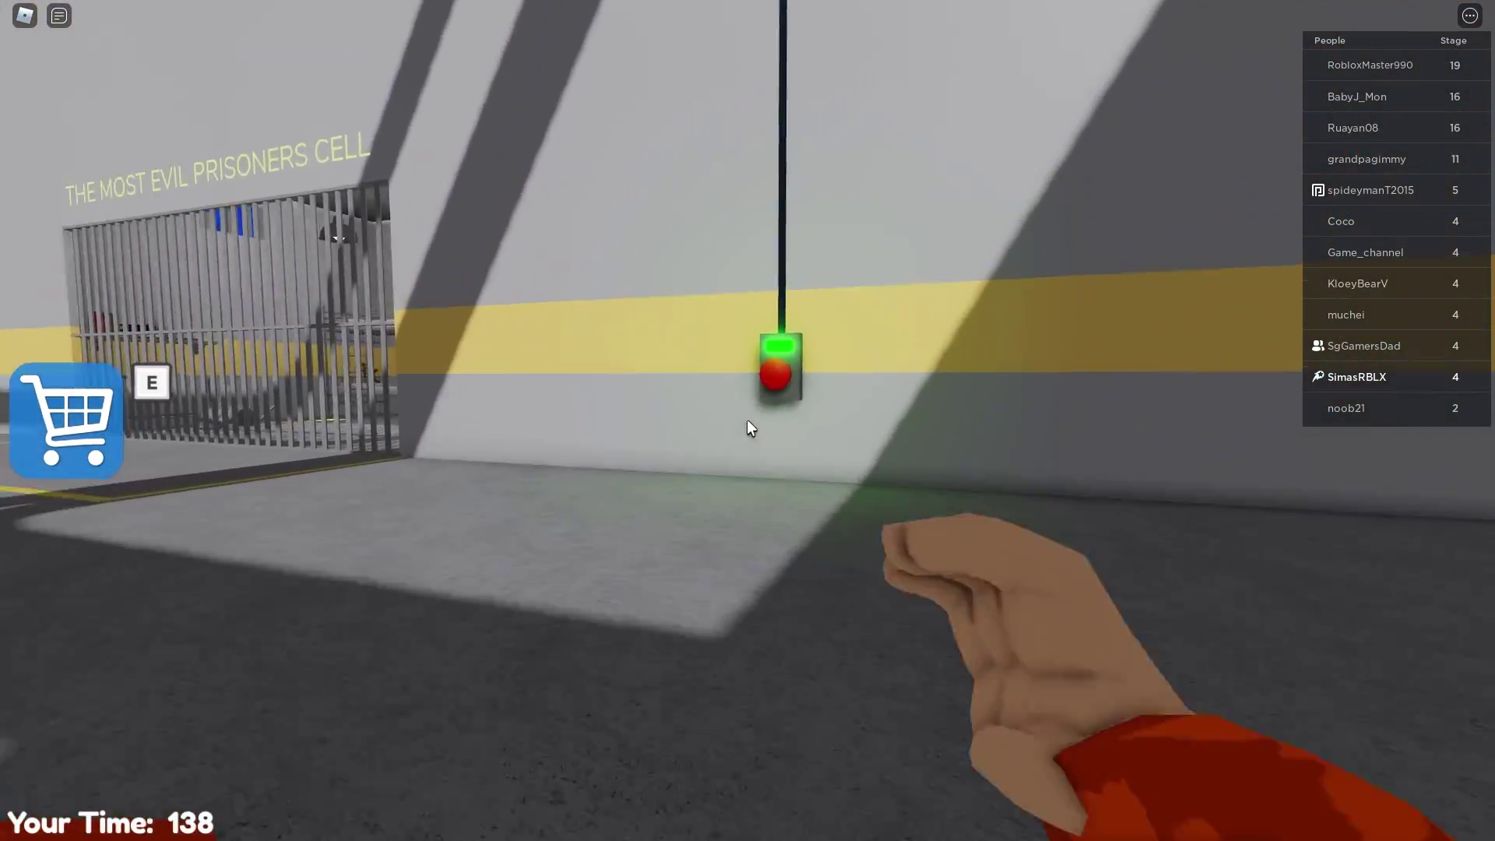
# Climb the stairs past Cells 5 and 6 to the railing over the prison yard
pyautogui.click(731, 418)
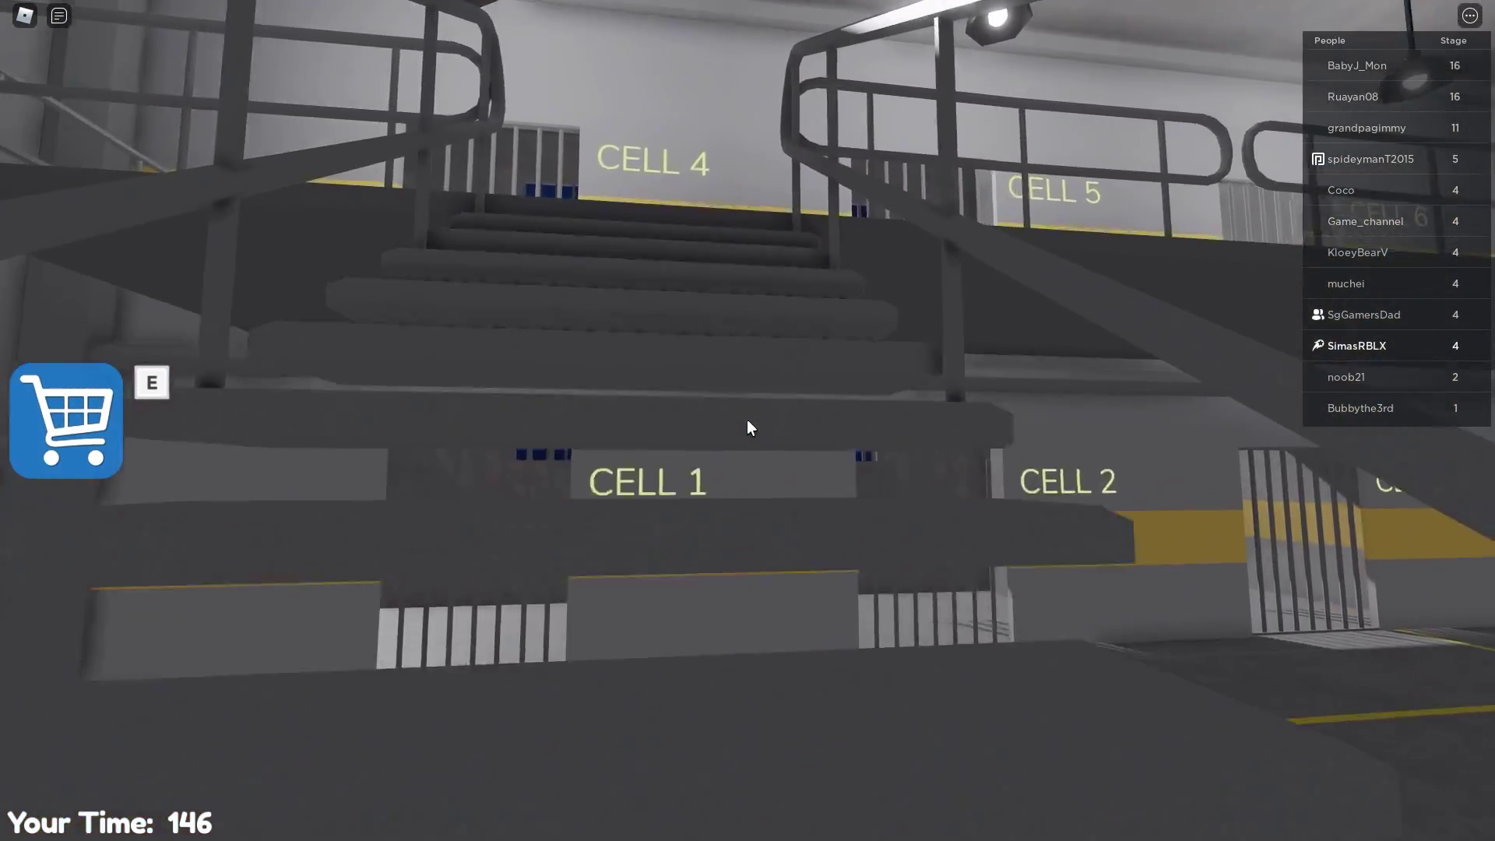
pyautogui.press('w')
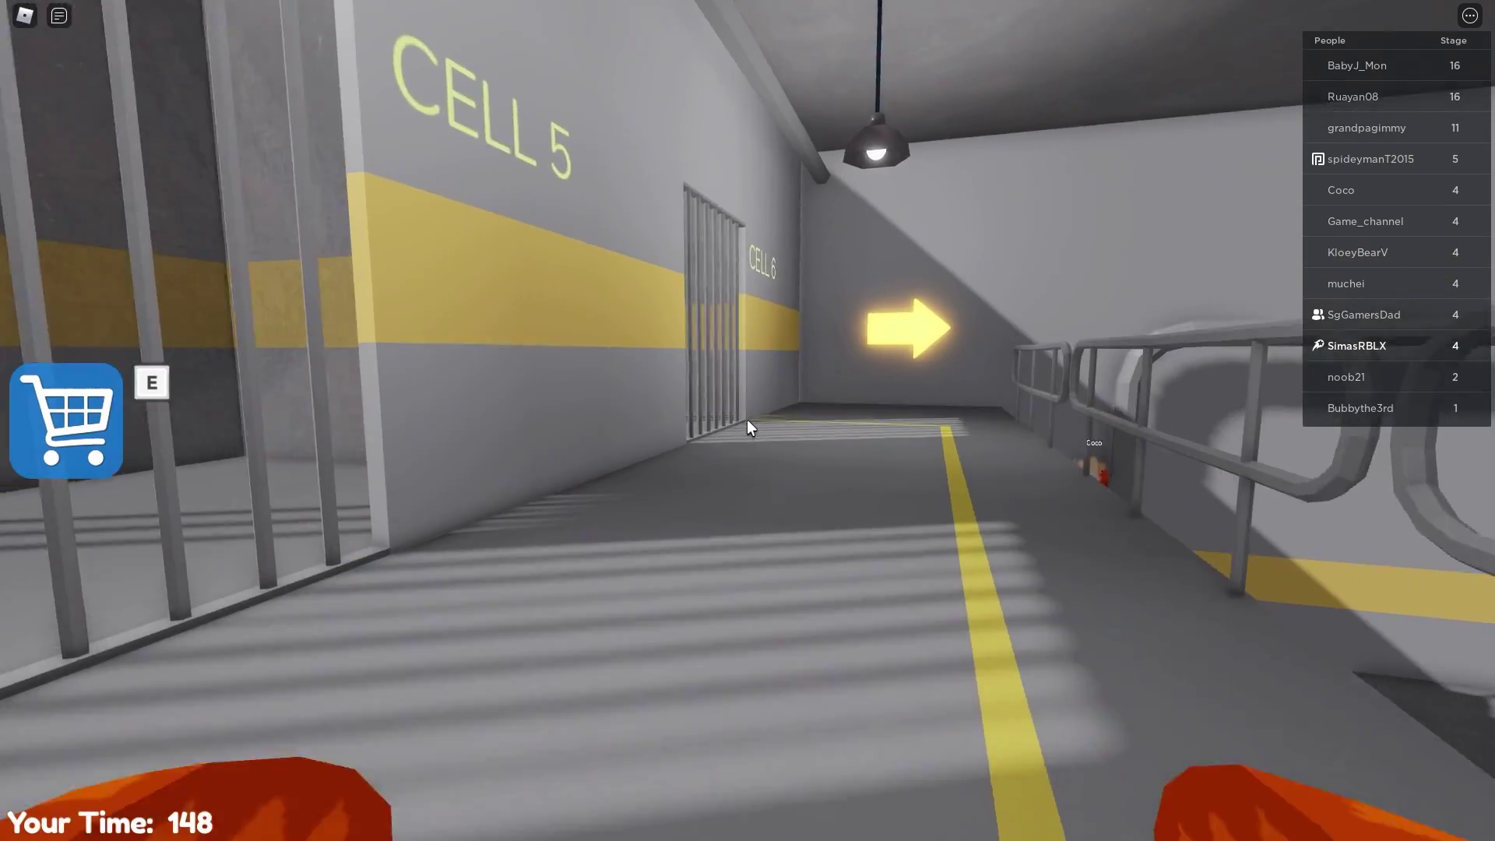
pyautogui.press('w')
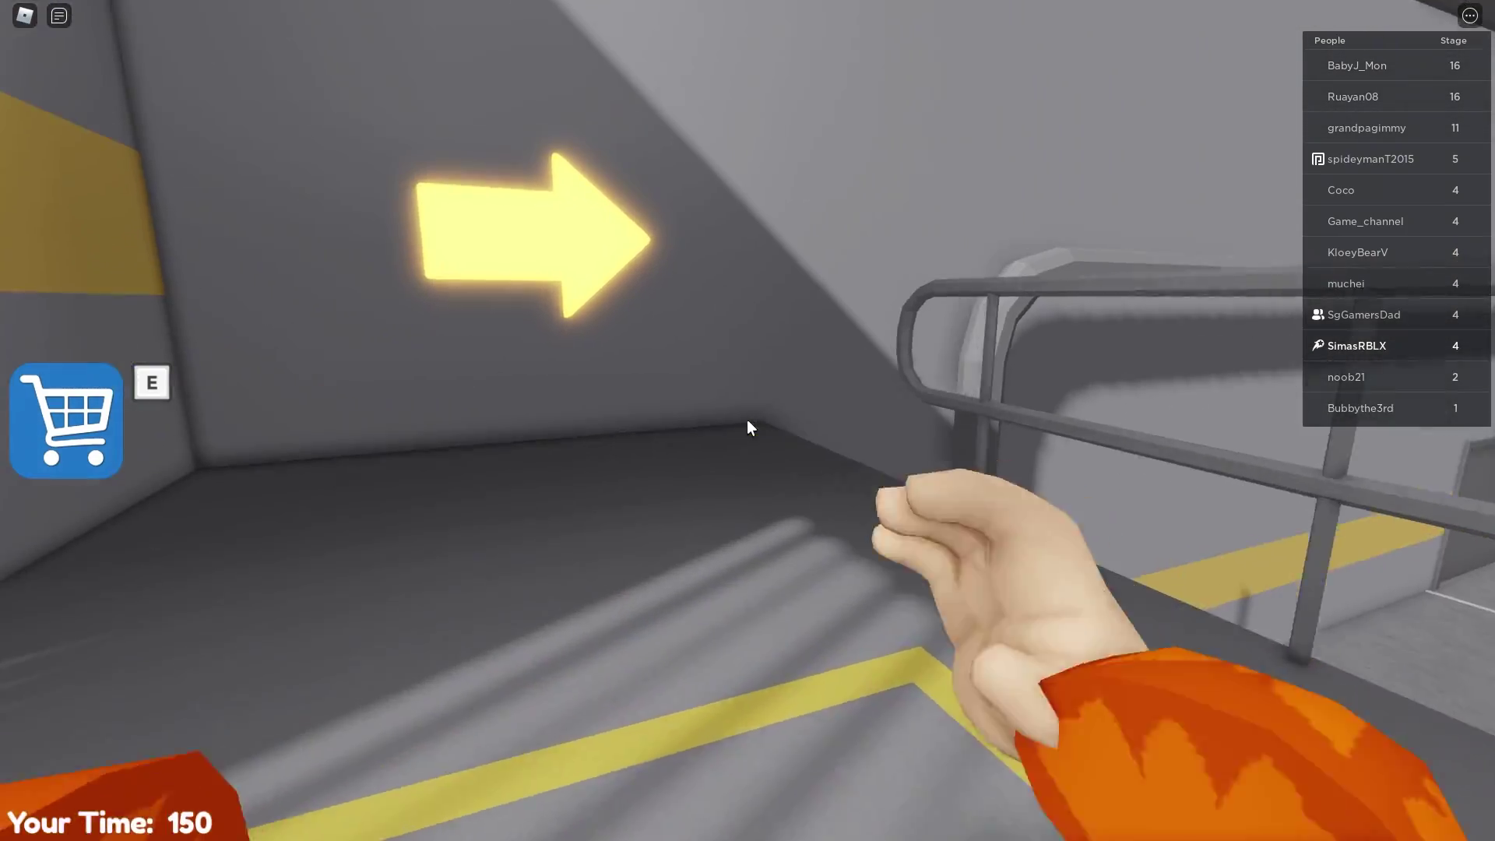
pyautogui.press('w')
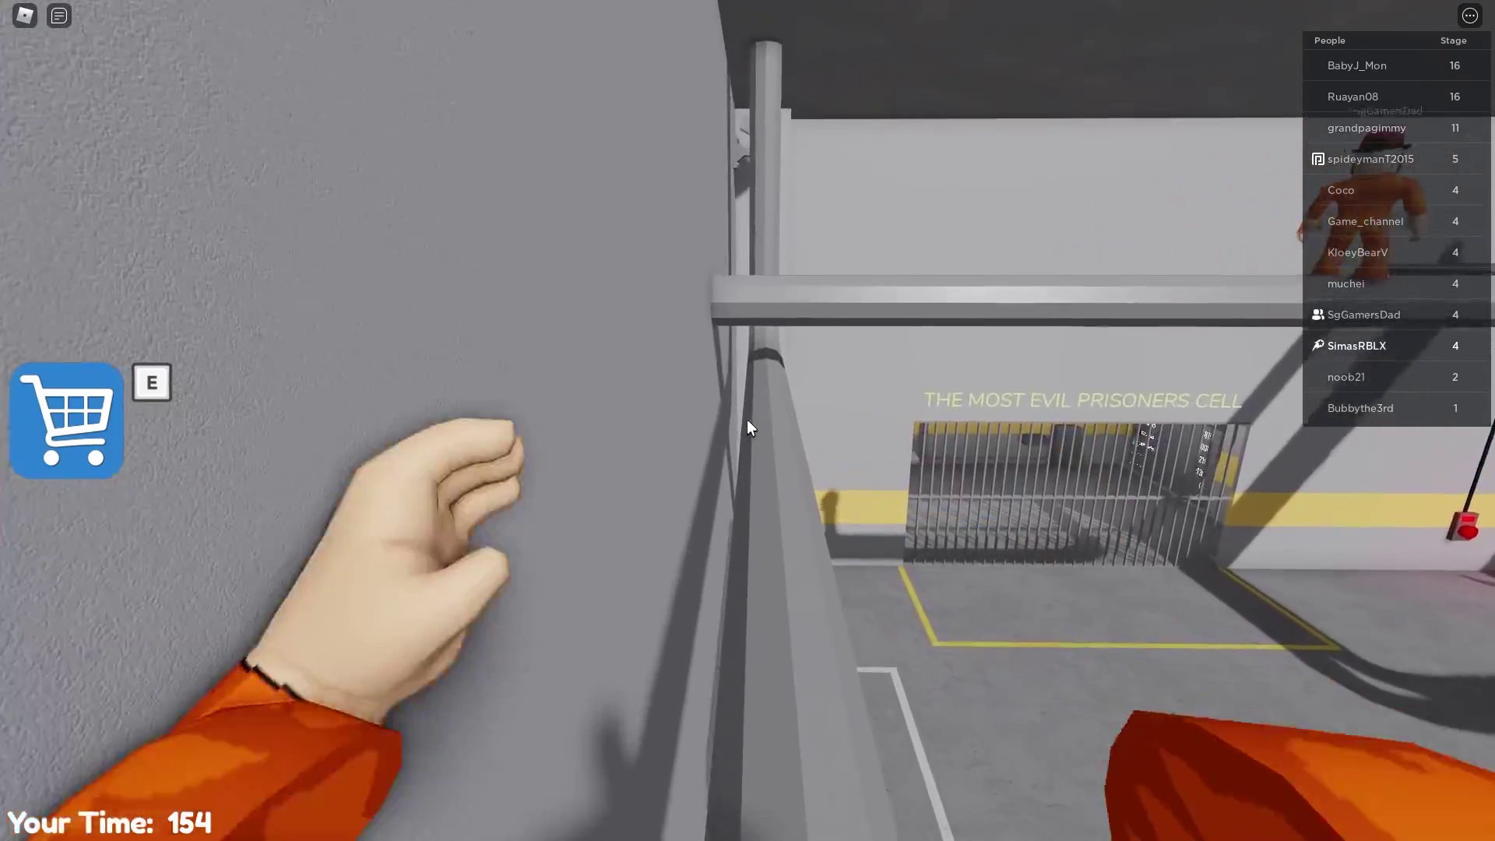
# Cross the narrow railing beam behind the other players toward the tunnel
pyautogui.press('w')
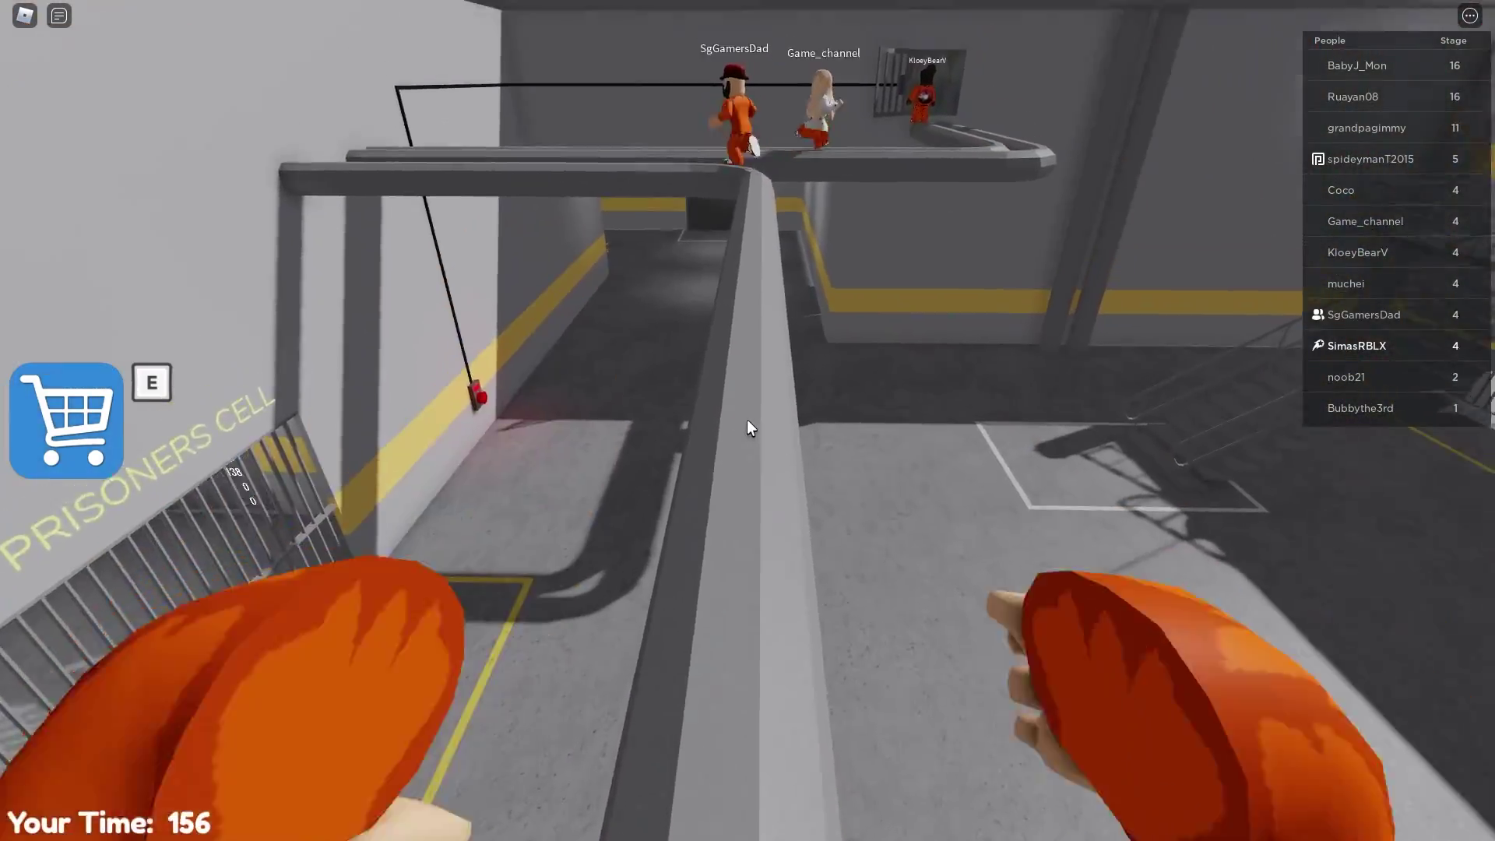
pyautogui.press('w')
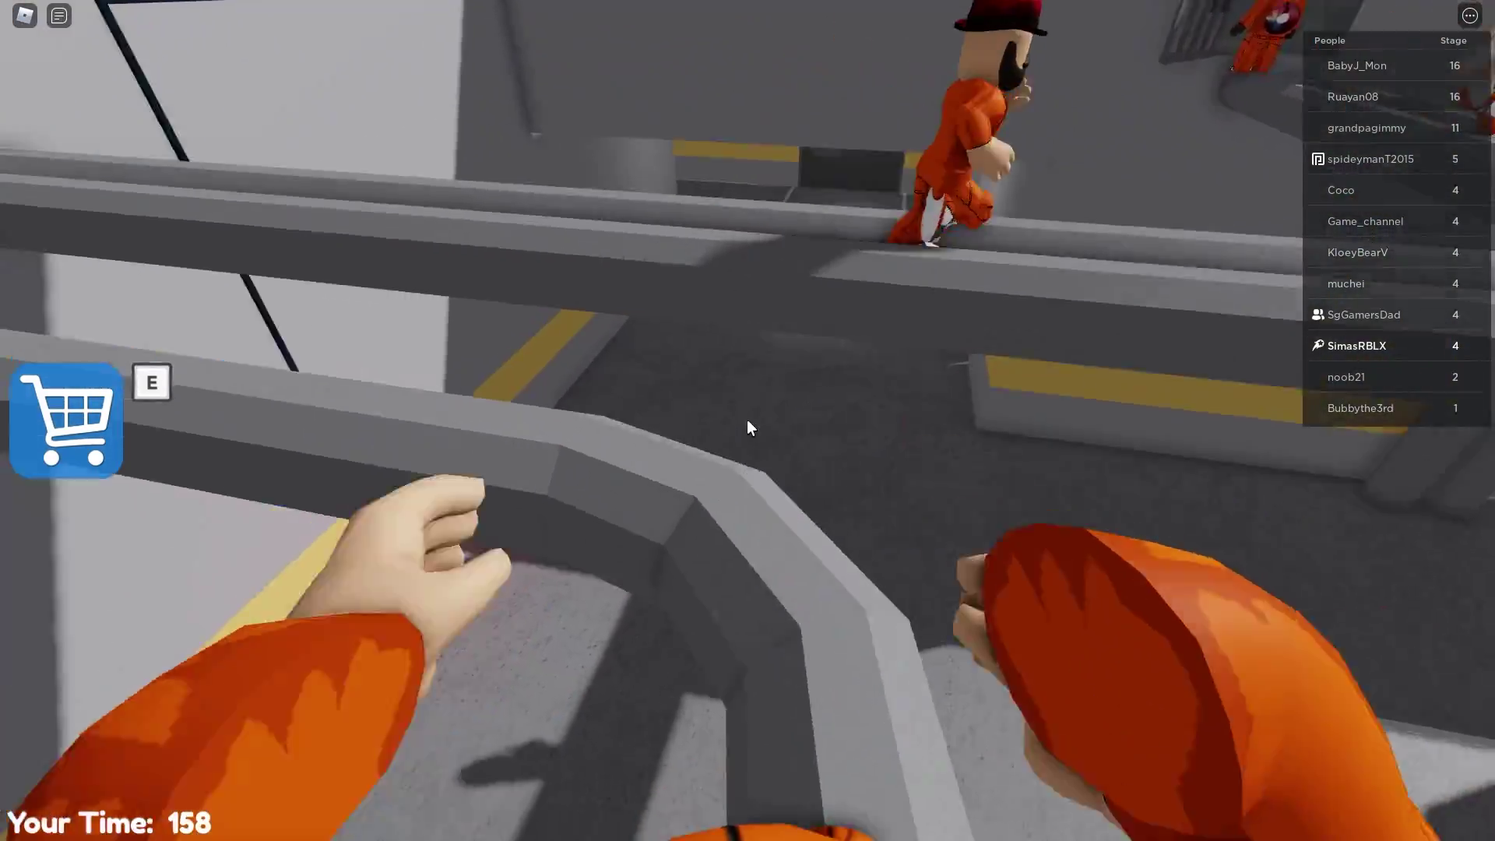
pyautogui.press('w')
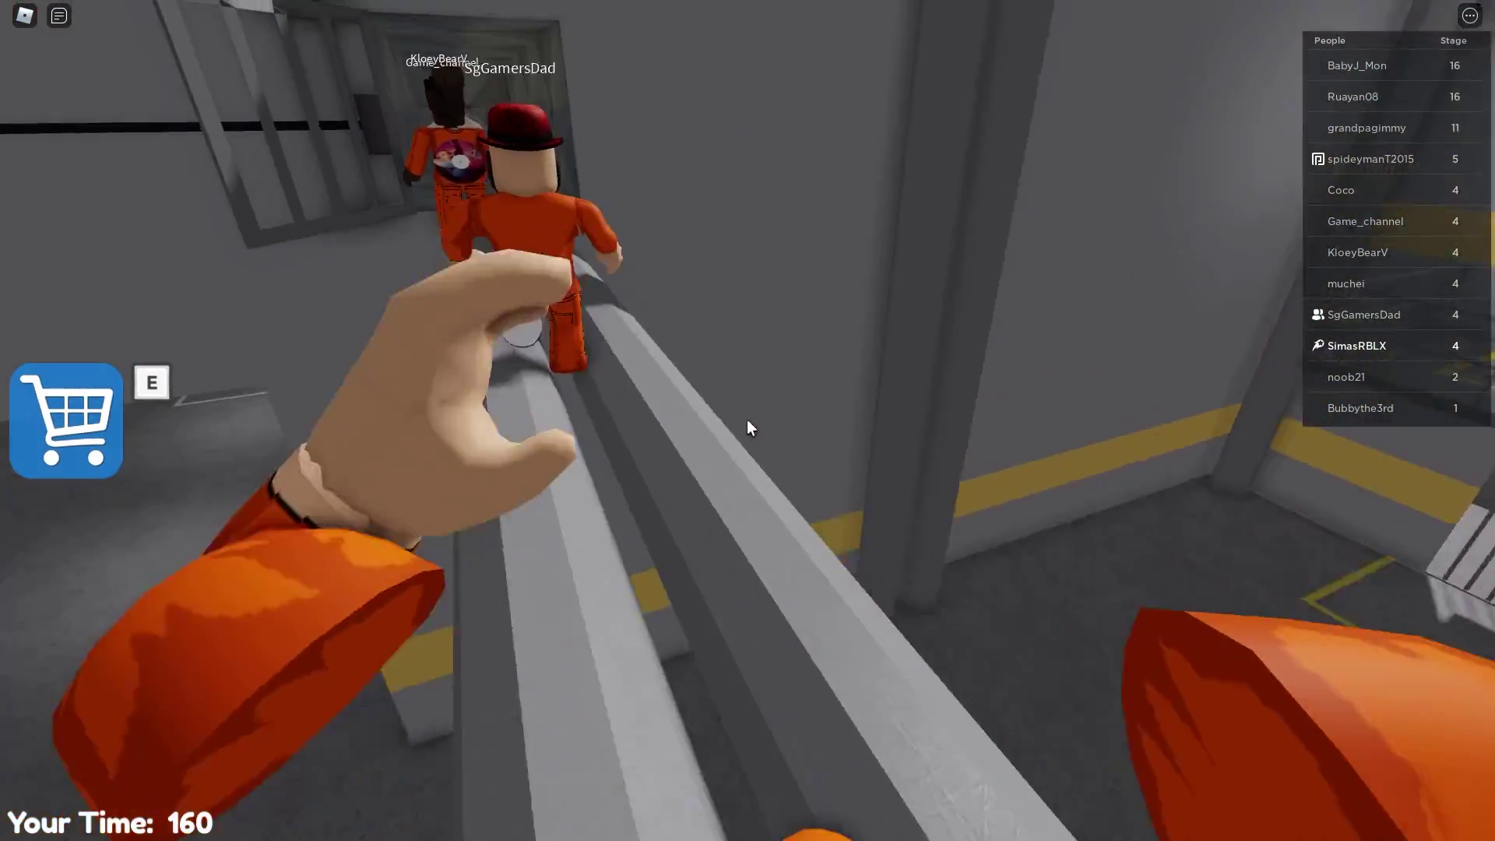
pyautogui.press('w')
pyautogui.press('w')
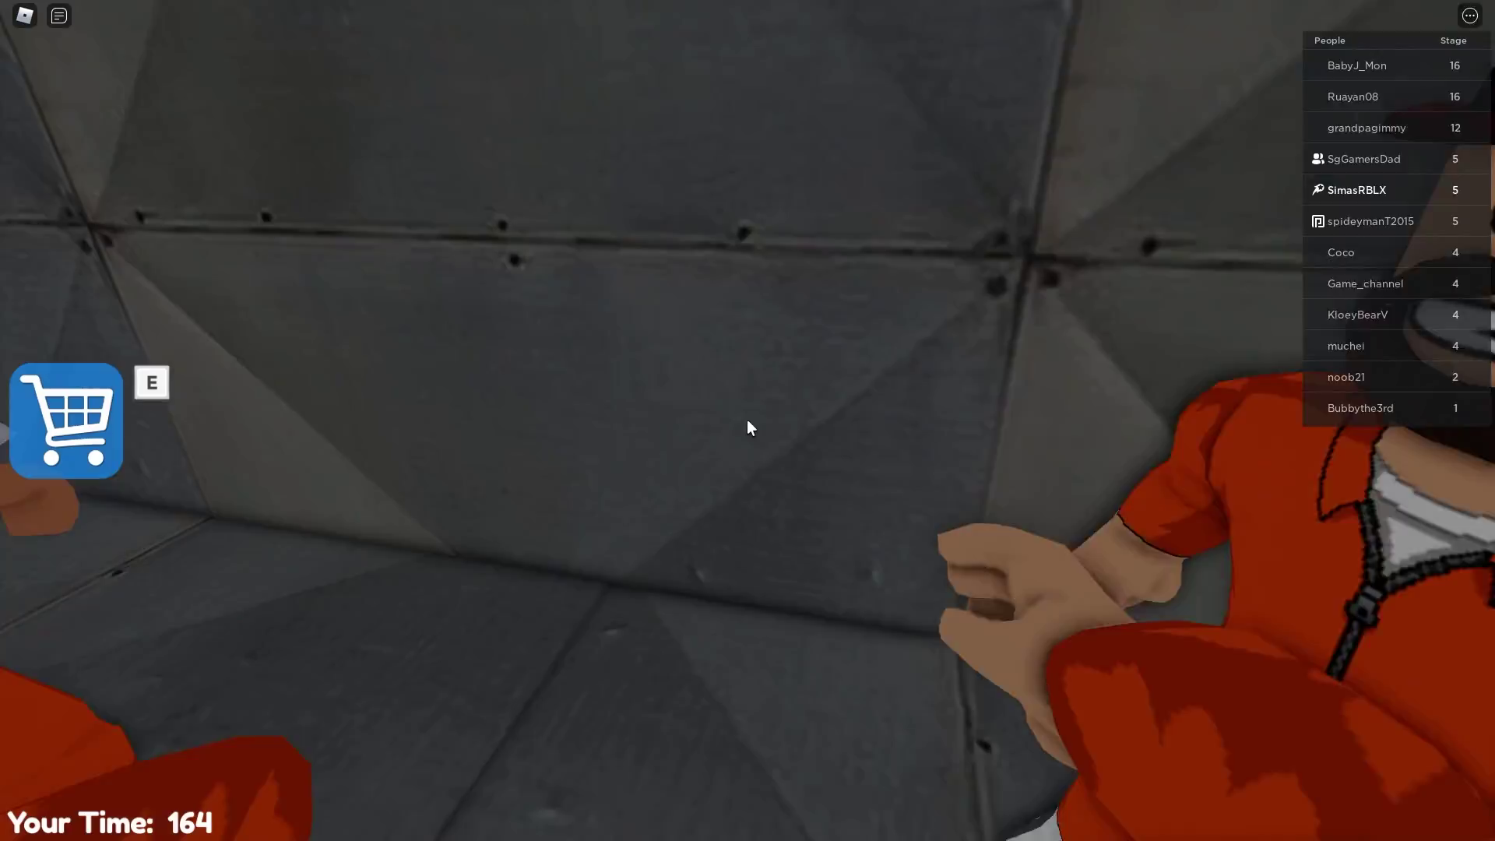
# Walk through the tiled bathroom into the toilet stall and drop through its floor hole
pyautogui.press('w')
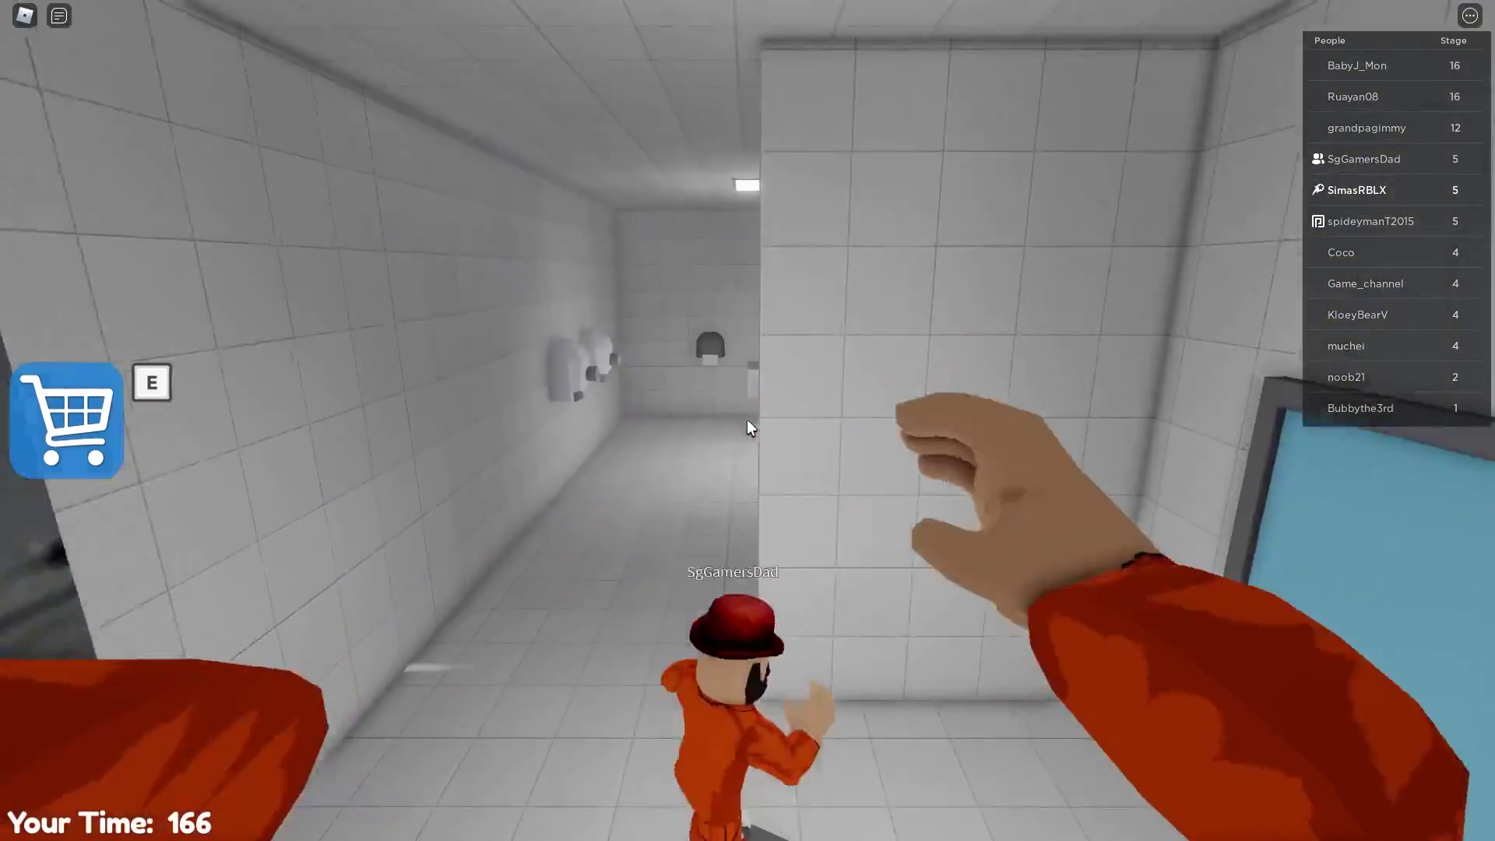
pyautogui.press('w')
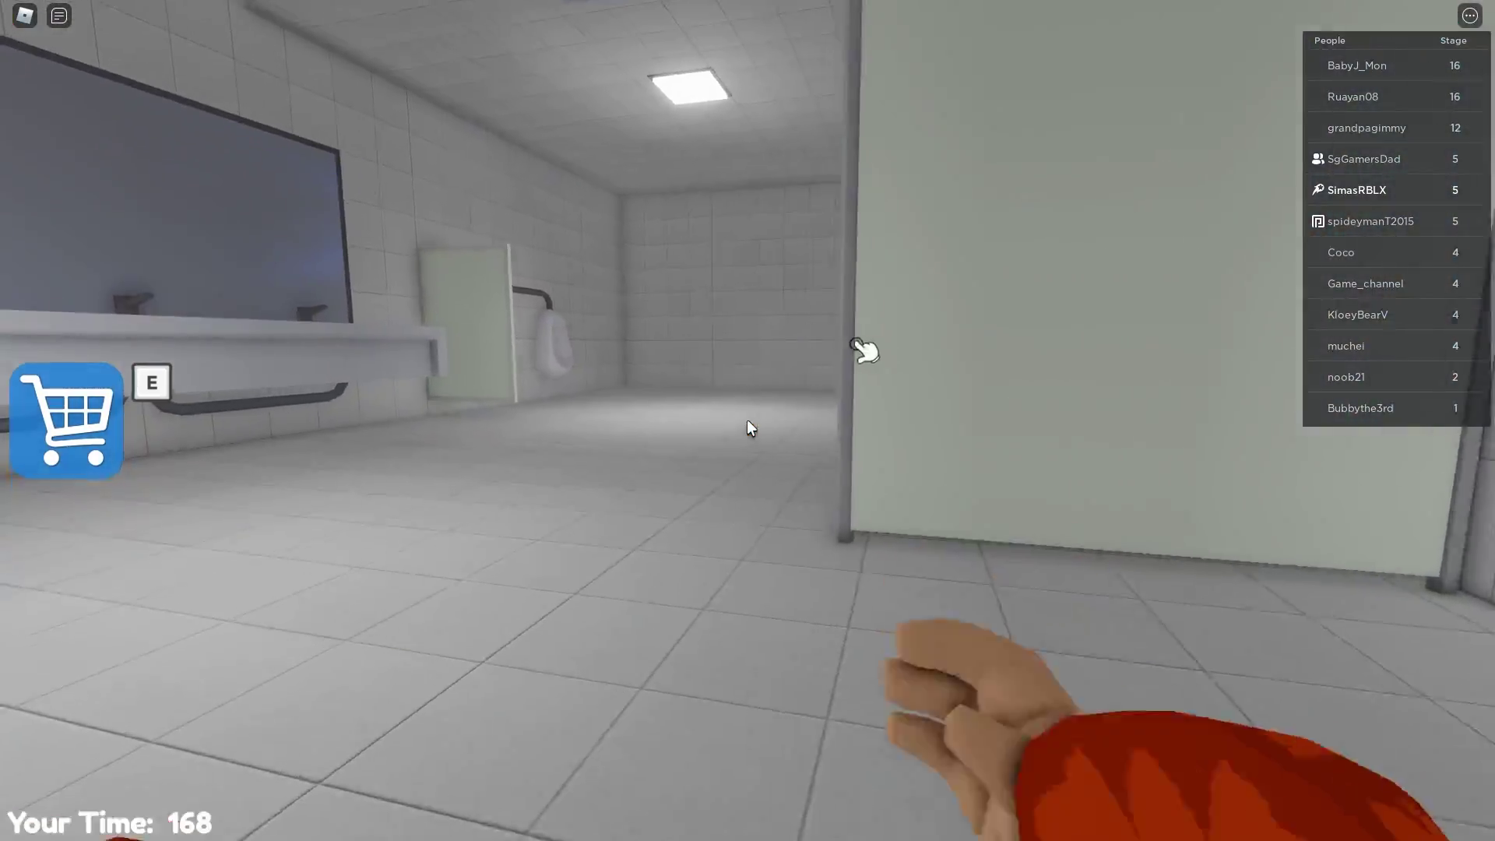
pyautogui.press('w')
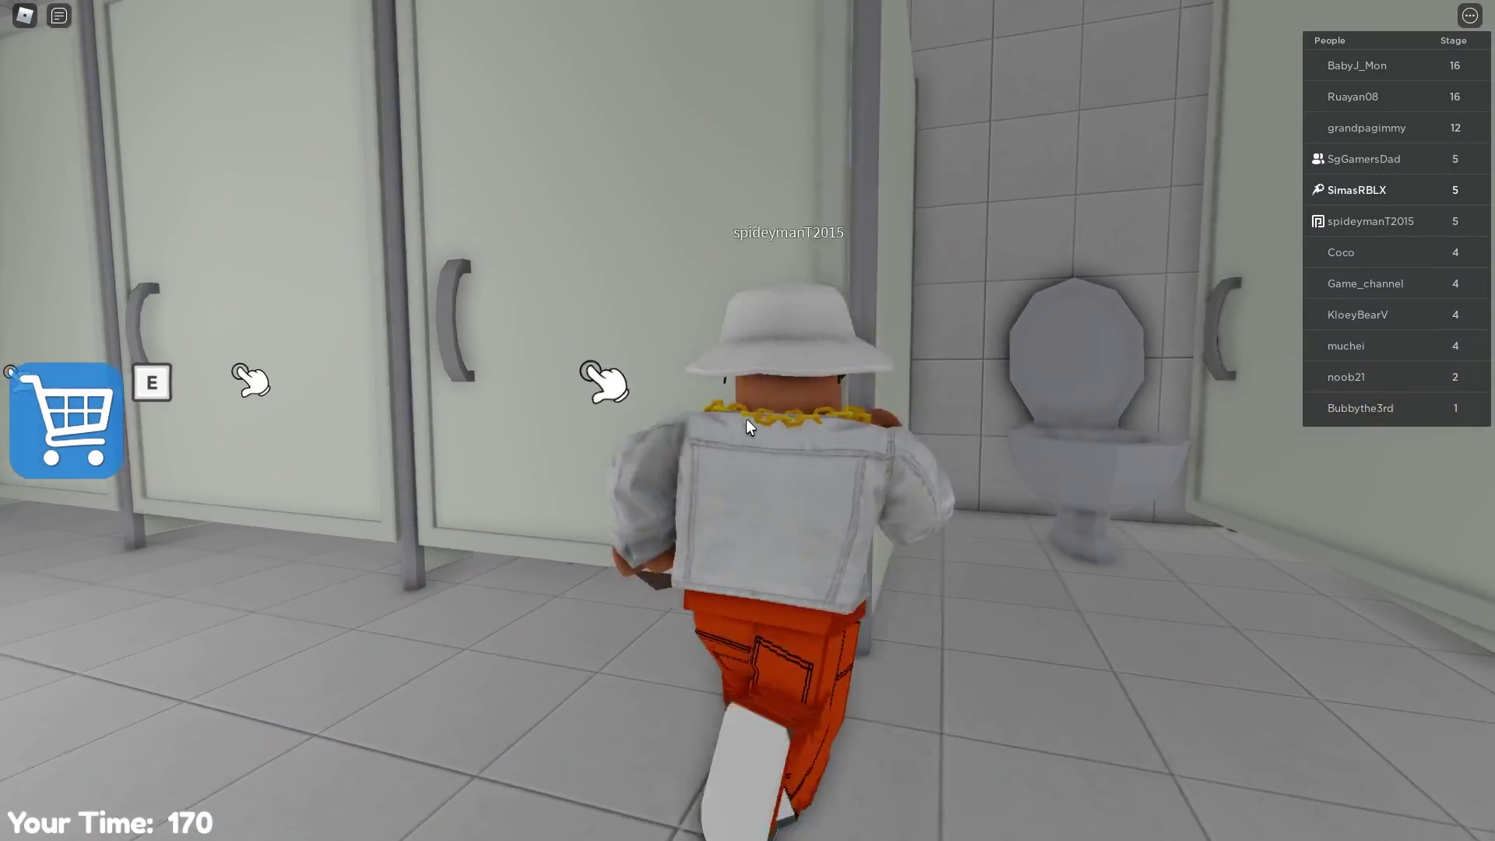
pyautogui.press('w')
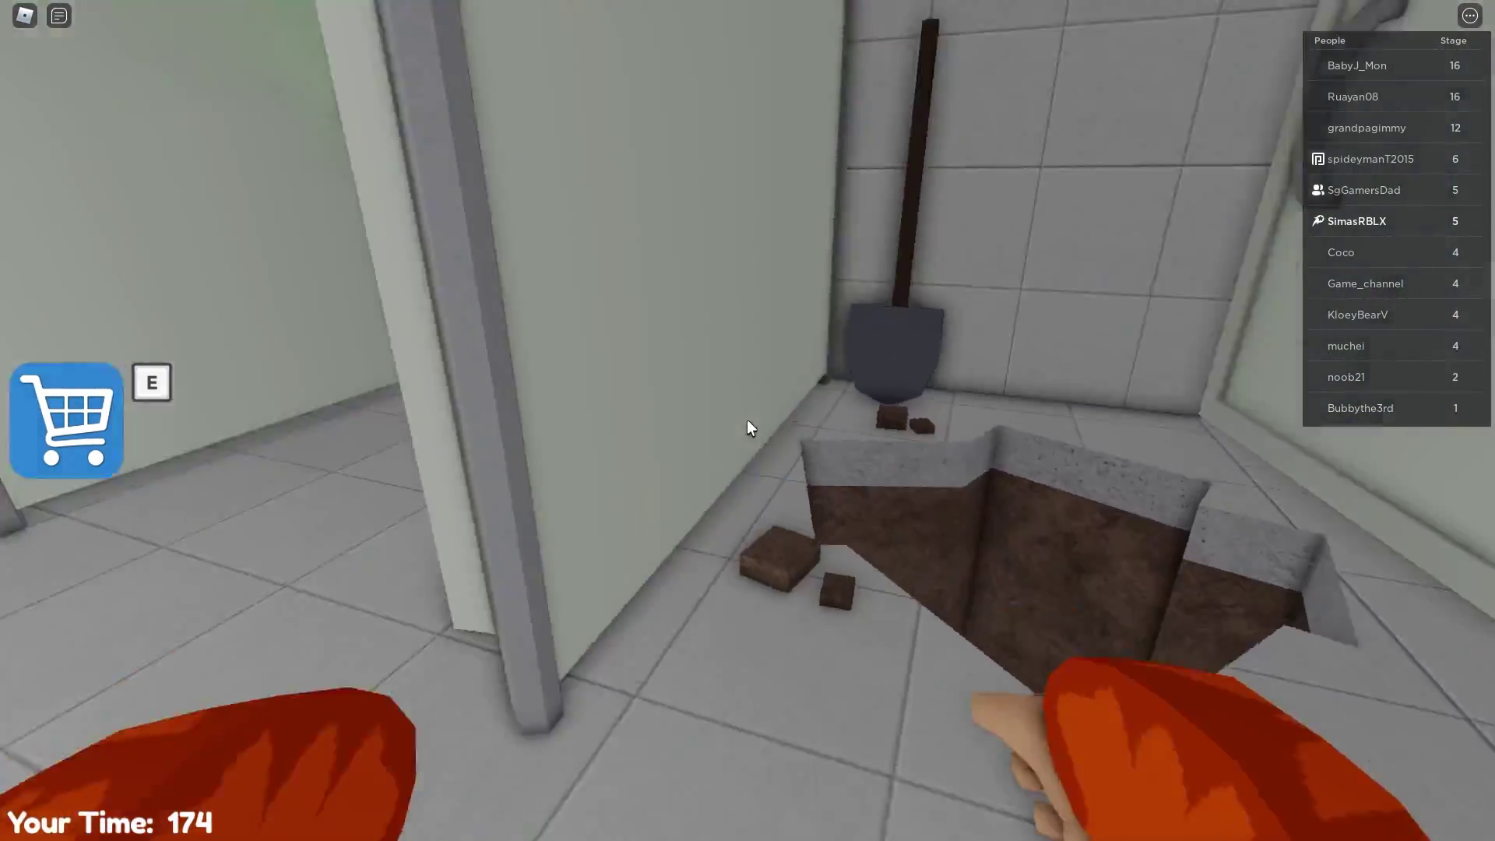
pyautogui.press('w')
pyautogui.press('w')
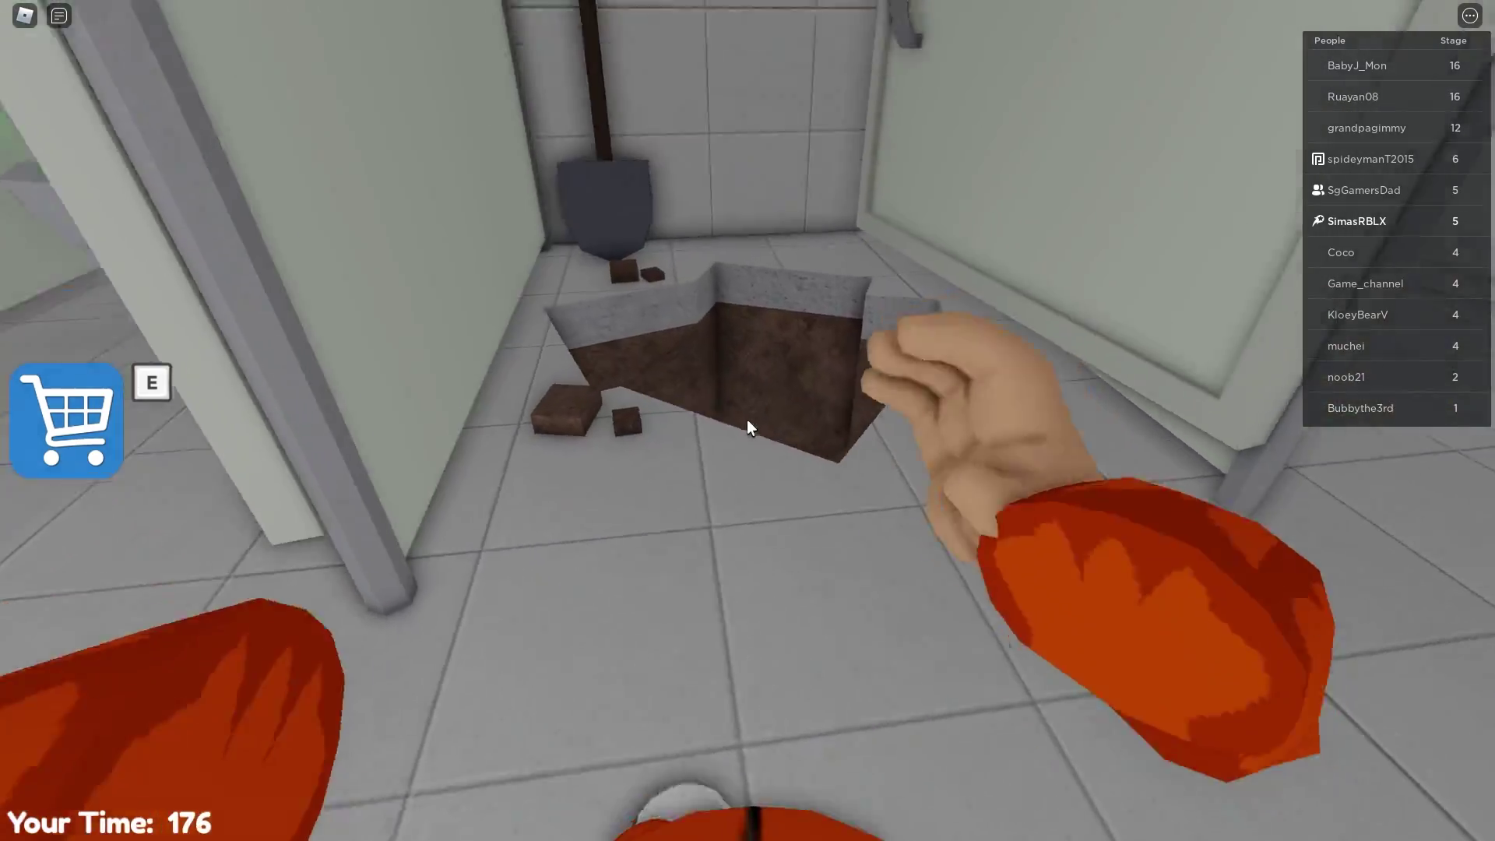
pyautogui.press('w')
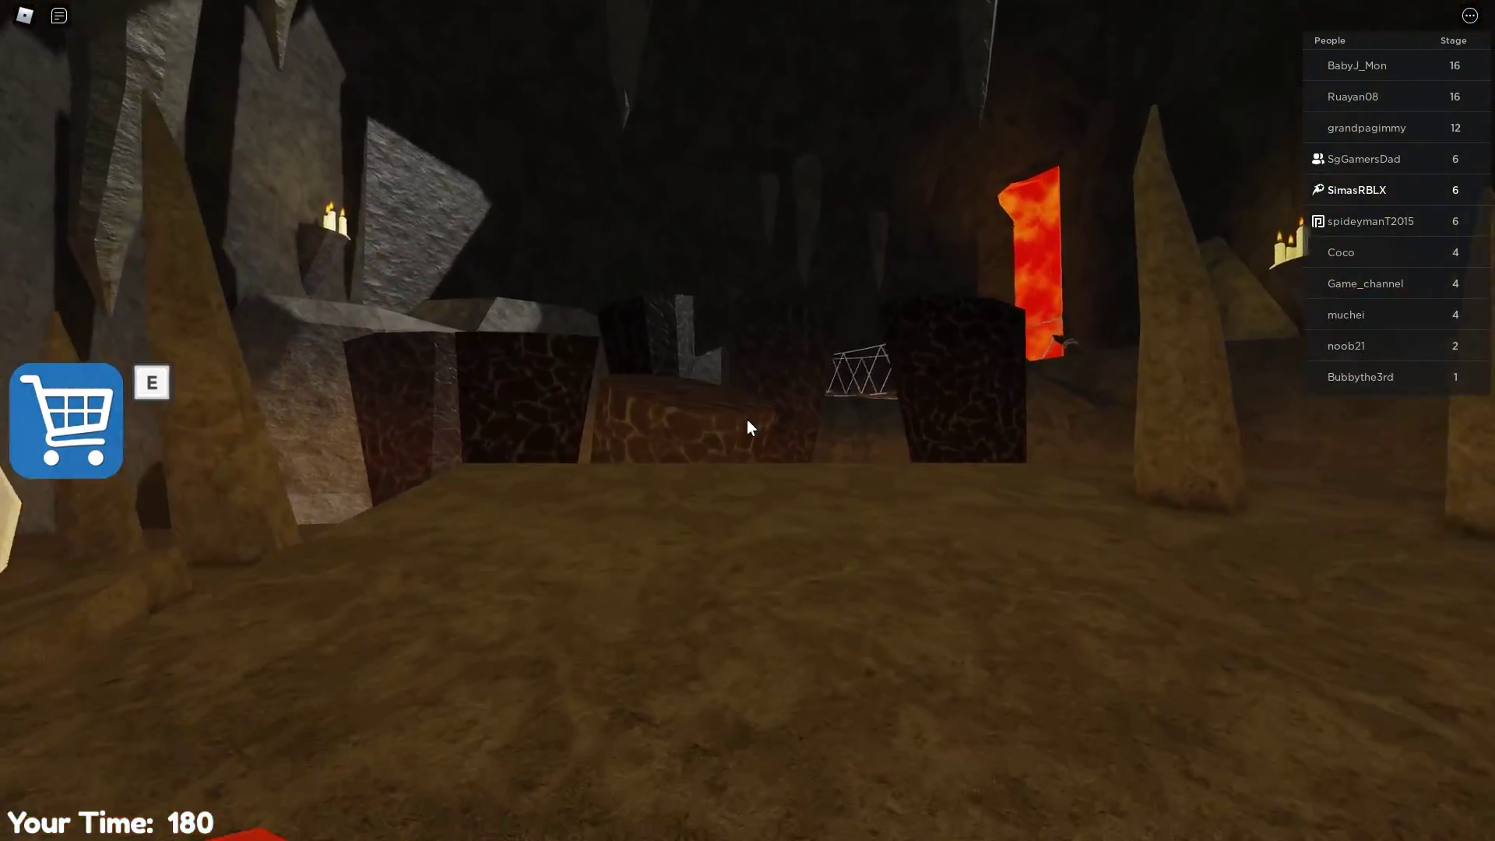
# Jump across the lava pillars and stone ledge onto the obsidian pillar
pyautogui.press('w')
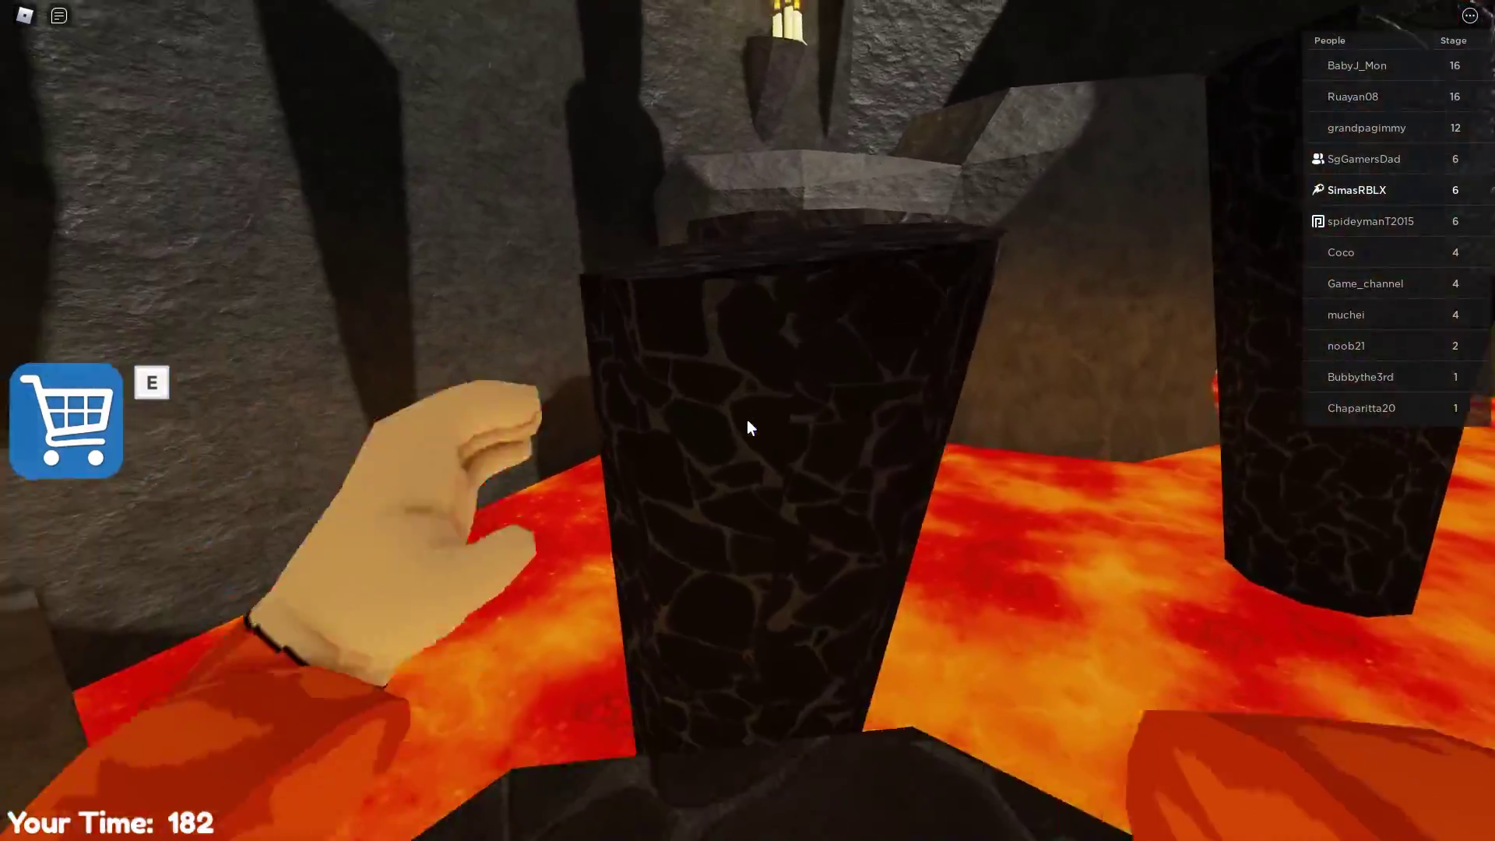
pyautogui.press('w')
pyautogui.press('space')
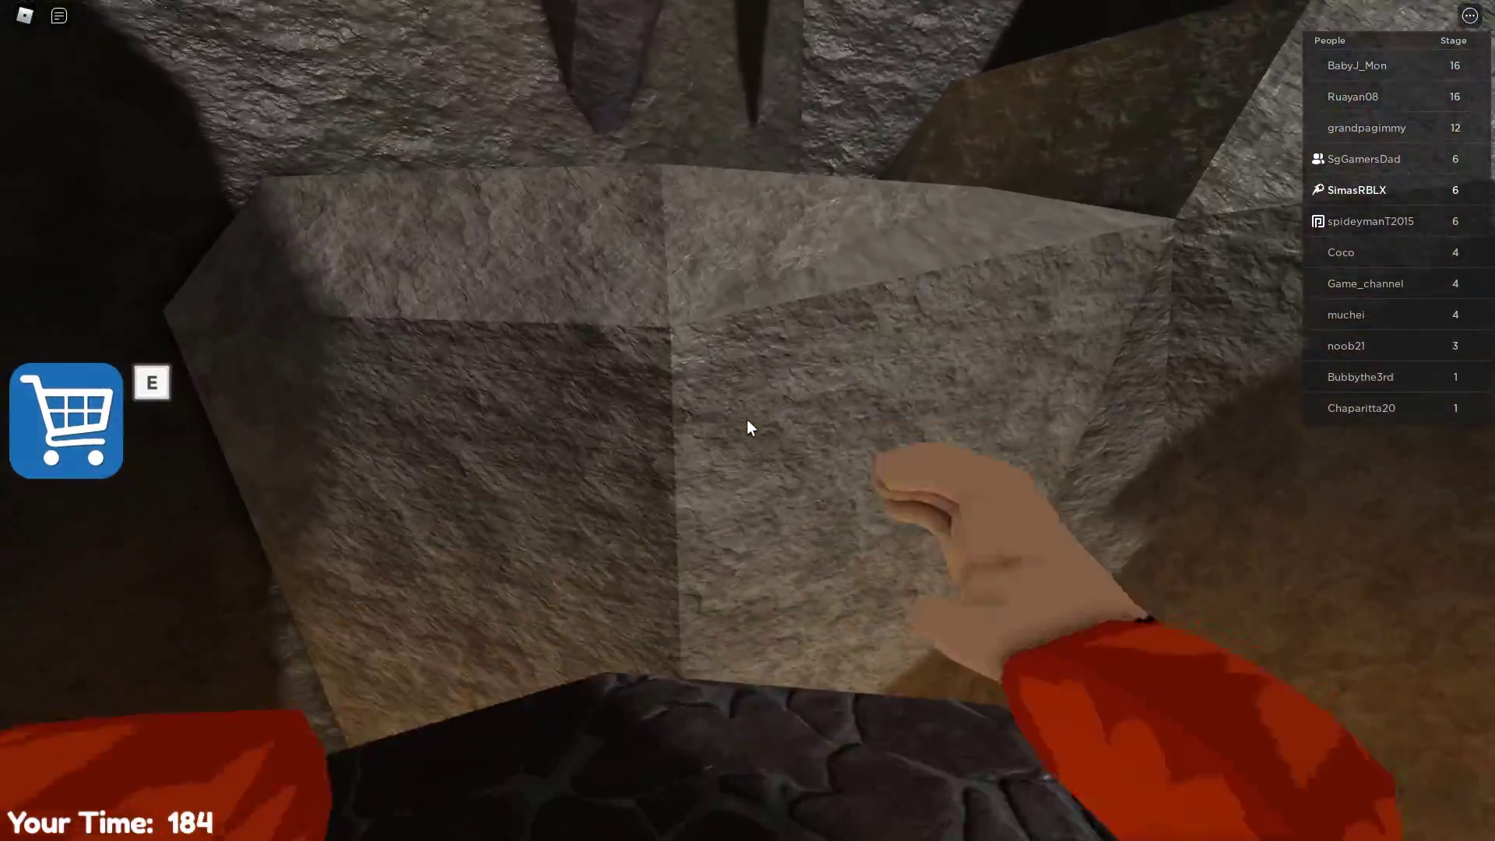
pyautogui.press('w')
pyautogui.press('space')
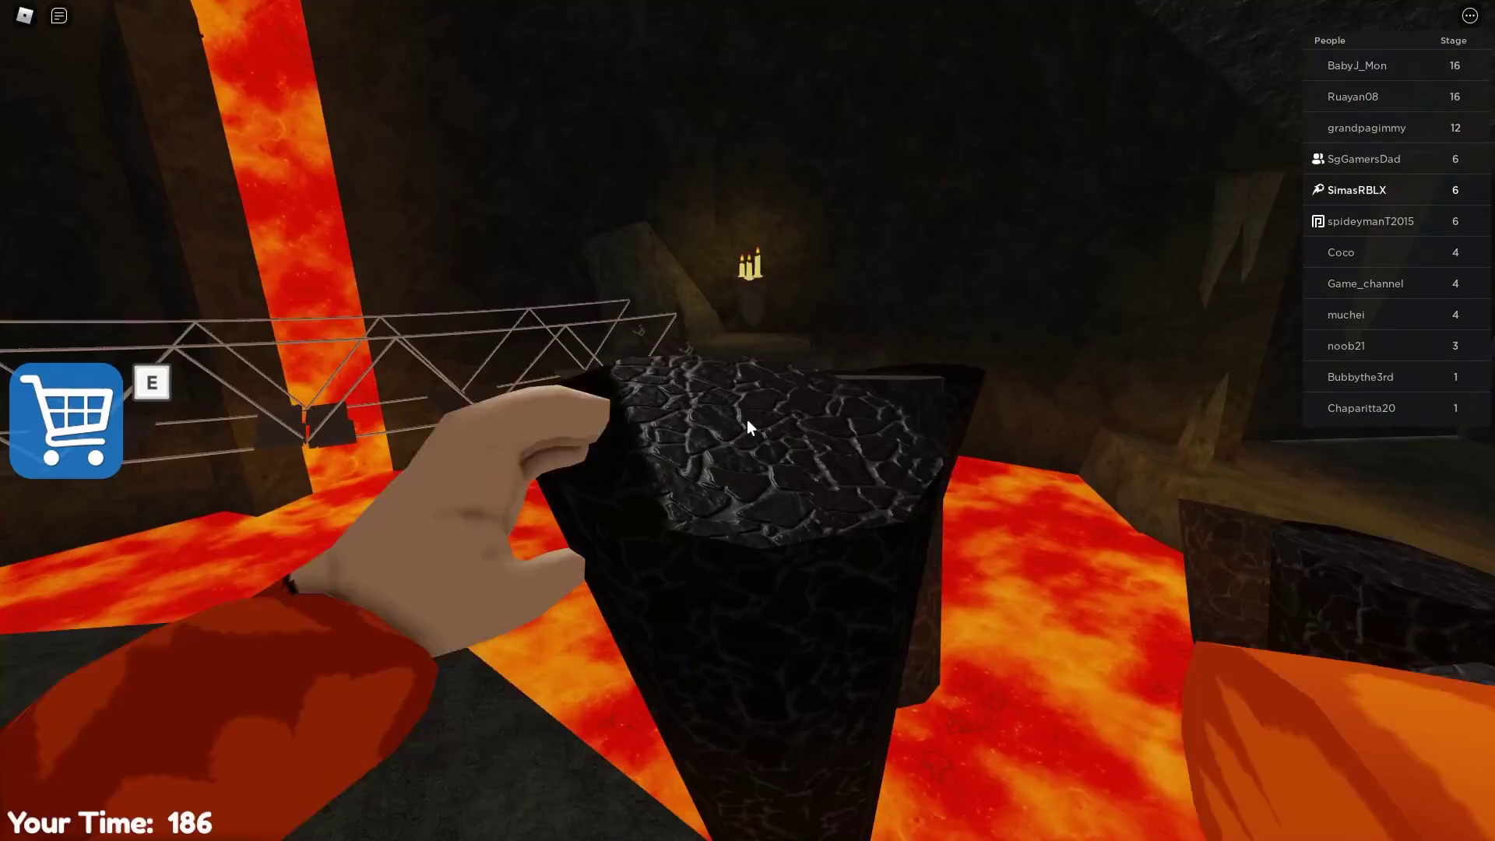
pyautogui.press('w')
pyautogui.press('space')
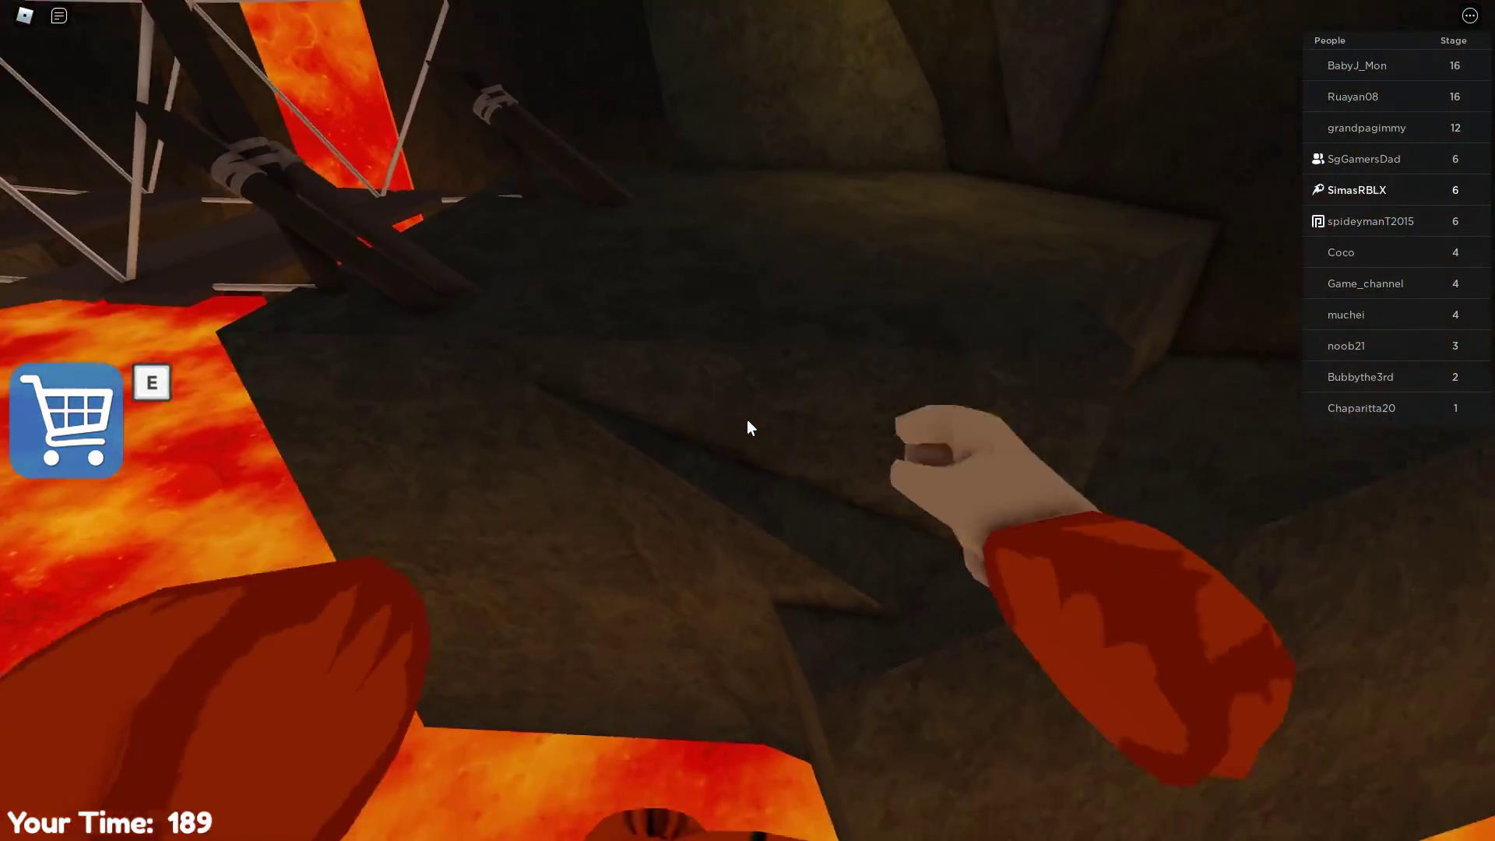
# Hop across the planks of the first rope bridge over the lava
pyautogui.press('w')
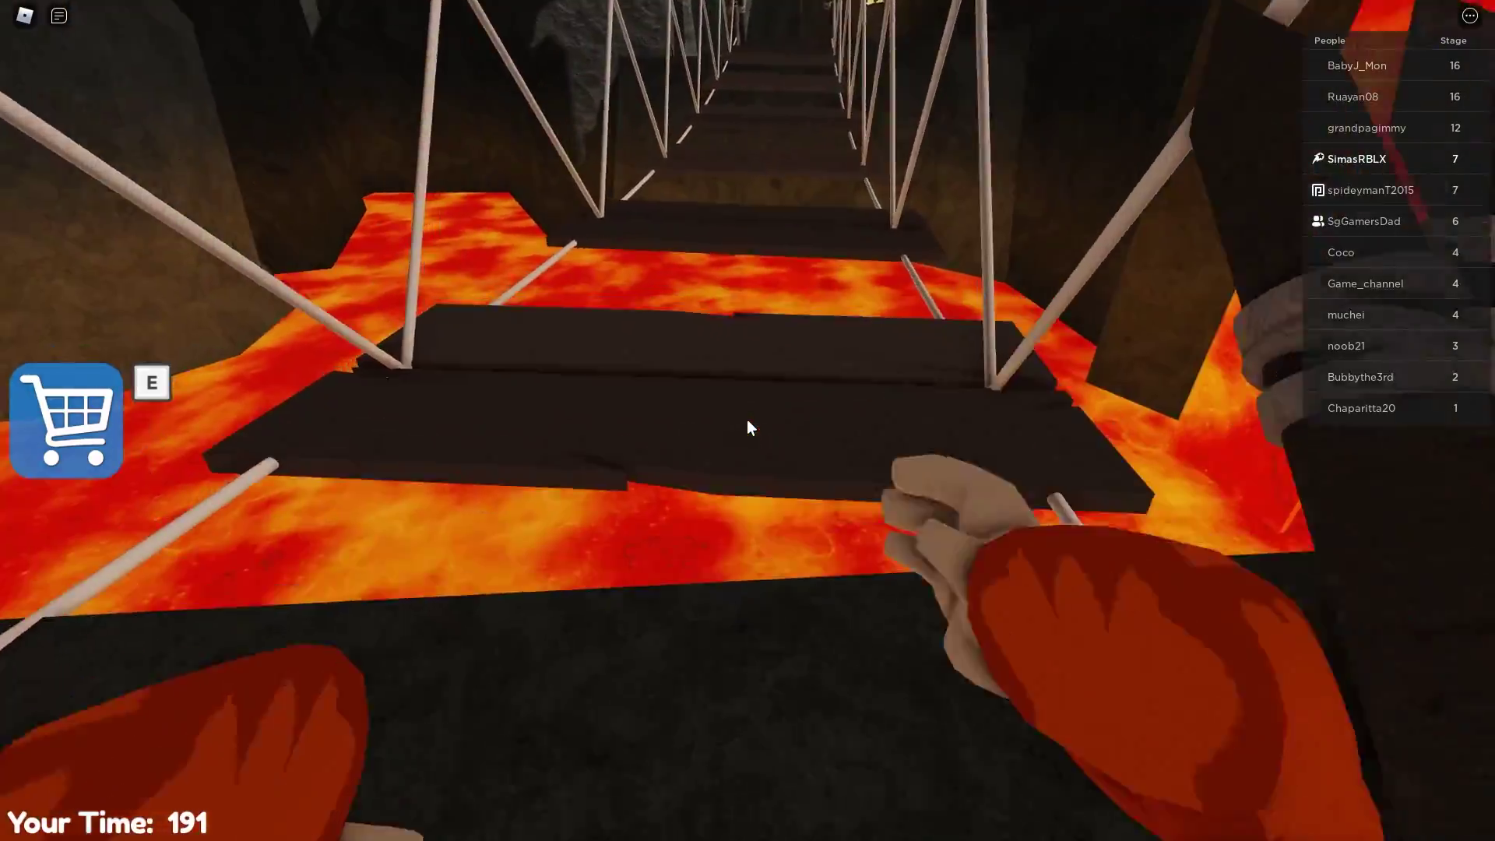
pyautogui.press('w')
pyautogui.press('space')
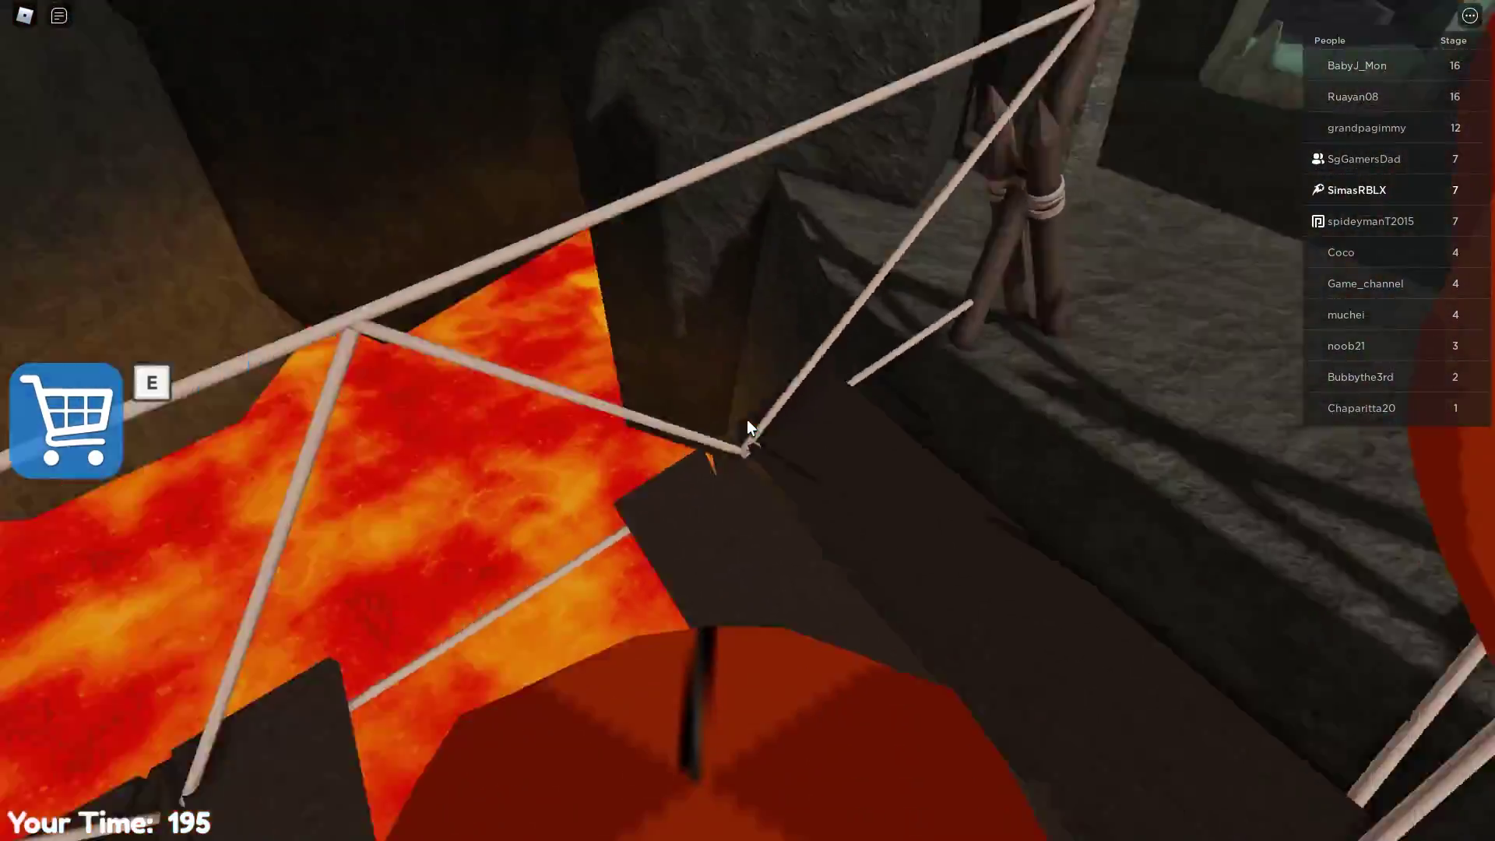
pyautogui.press('w')
pyautogui.press('space')
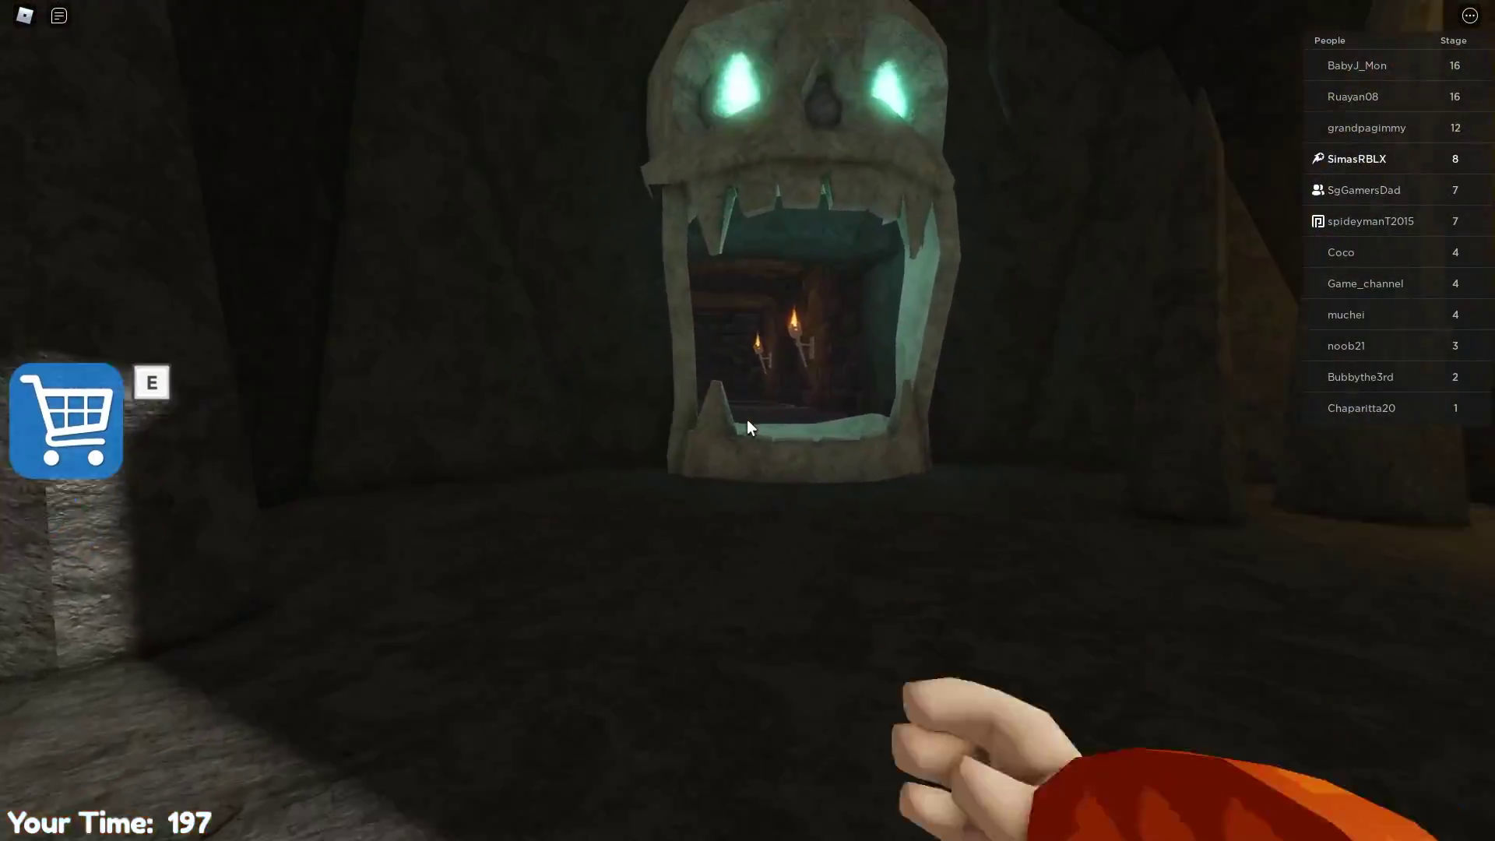
# Cross the next rope bridge behind another player to the skull doorway checkpoint
pyautogui.press('w')
pyautogui.press('w')
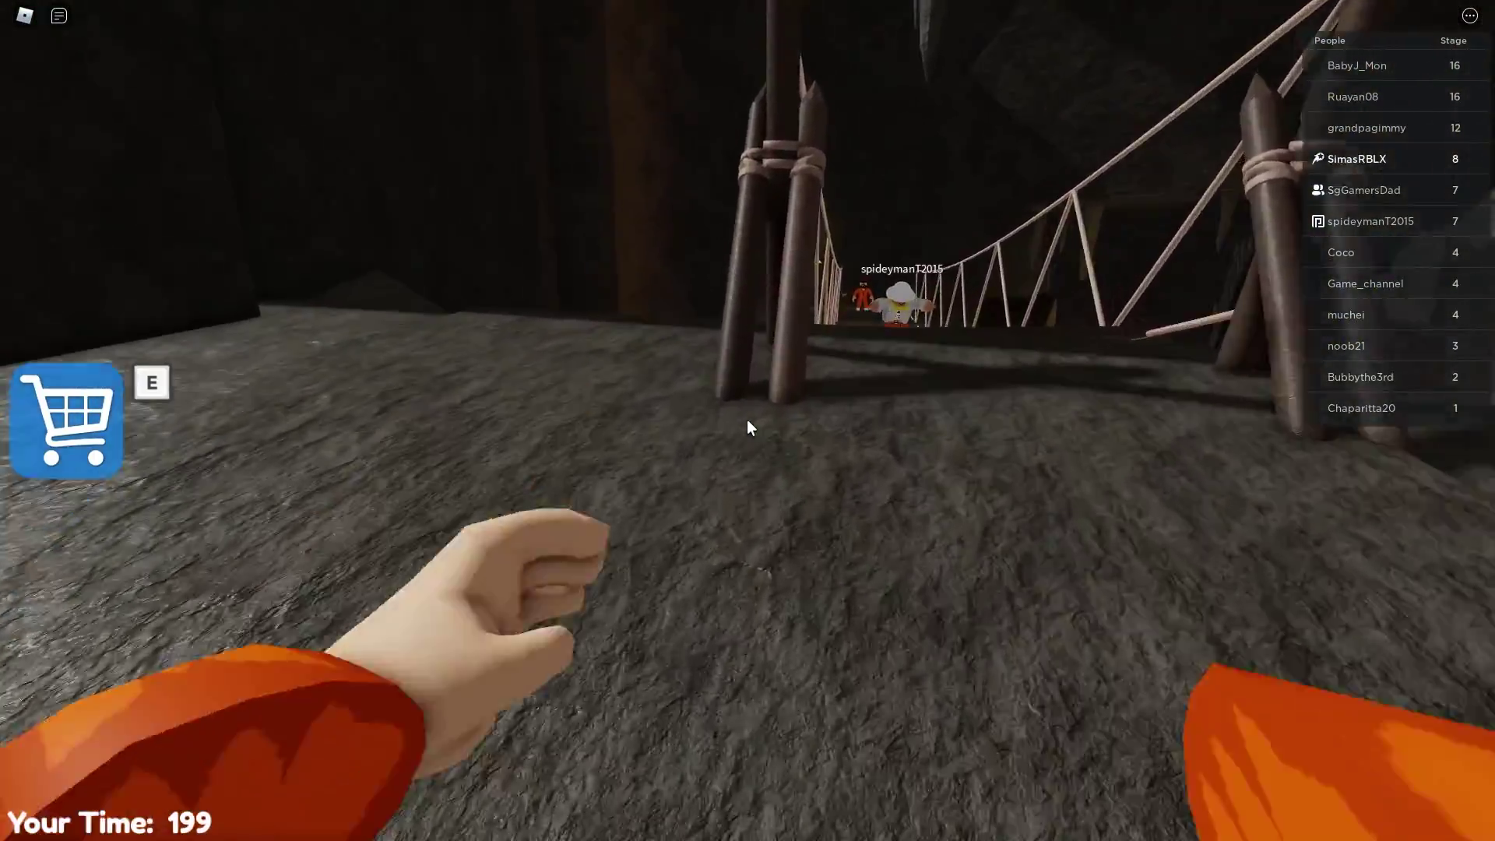
pyautogui.press('w')
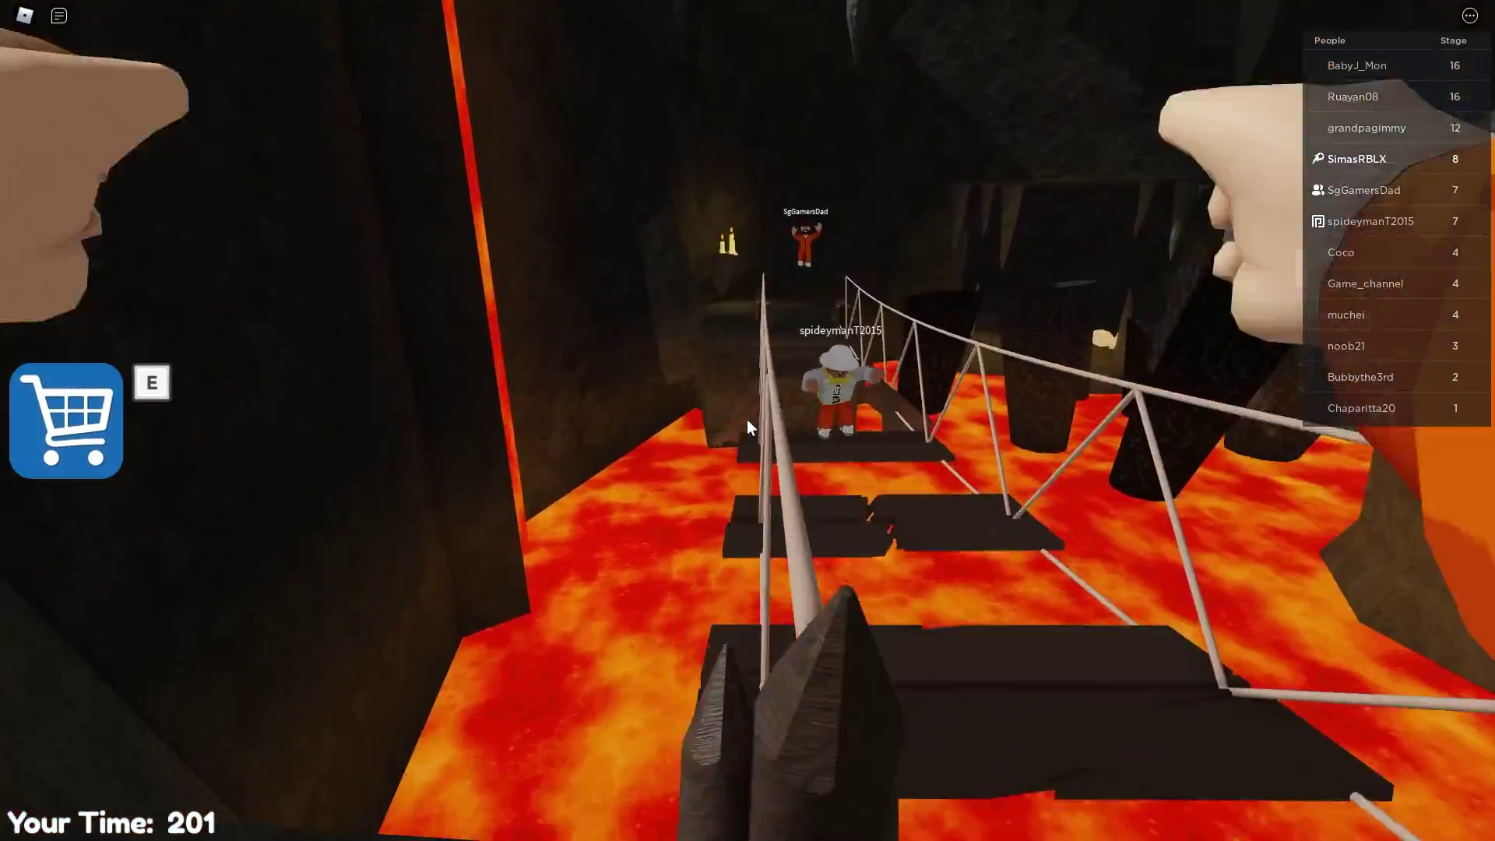
pyautogui.press('w')
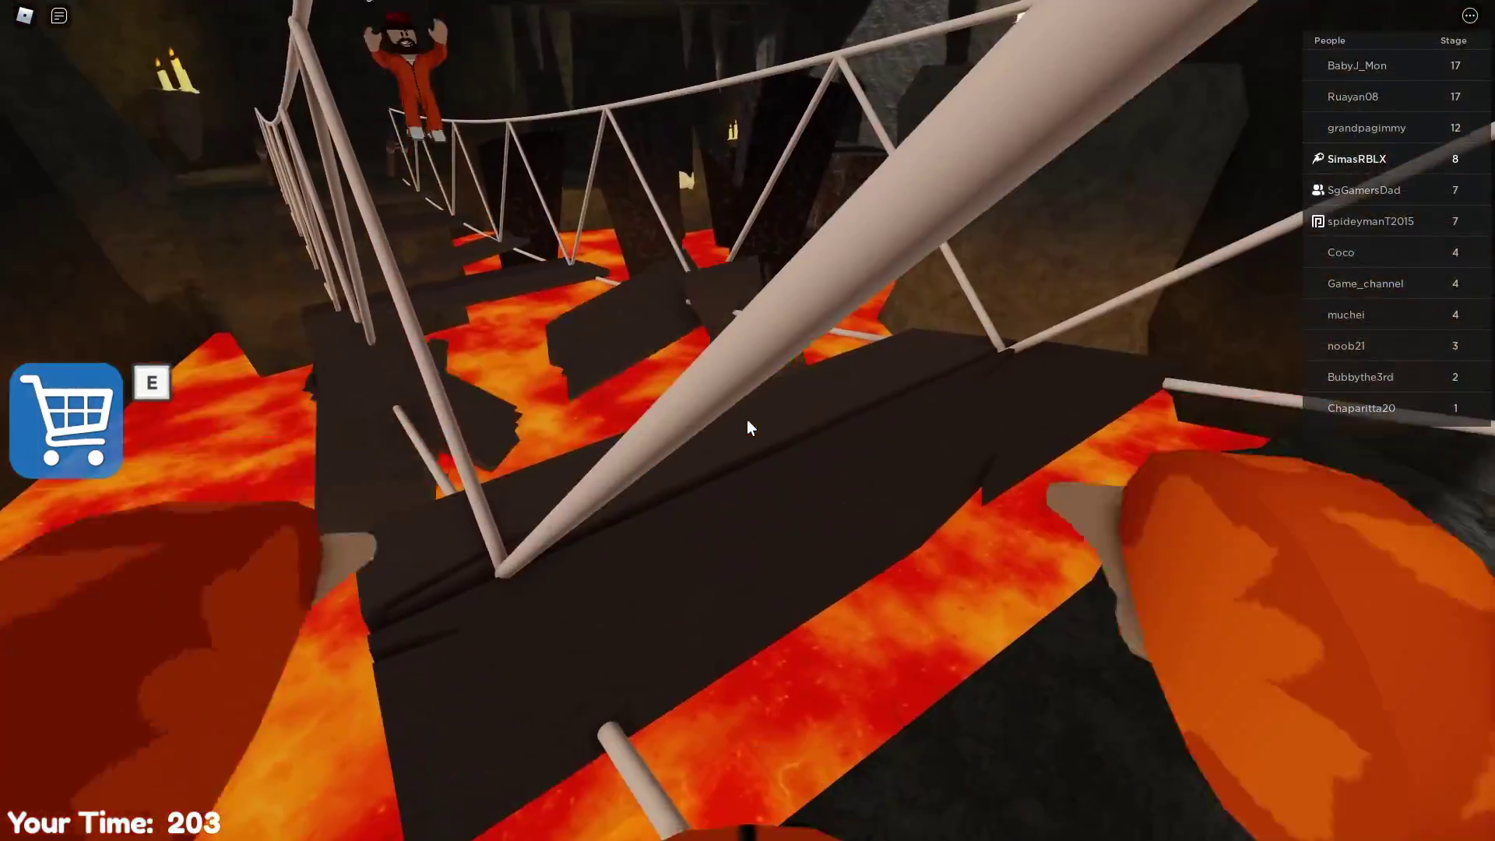
pyautogui.press('w')
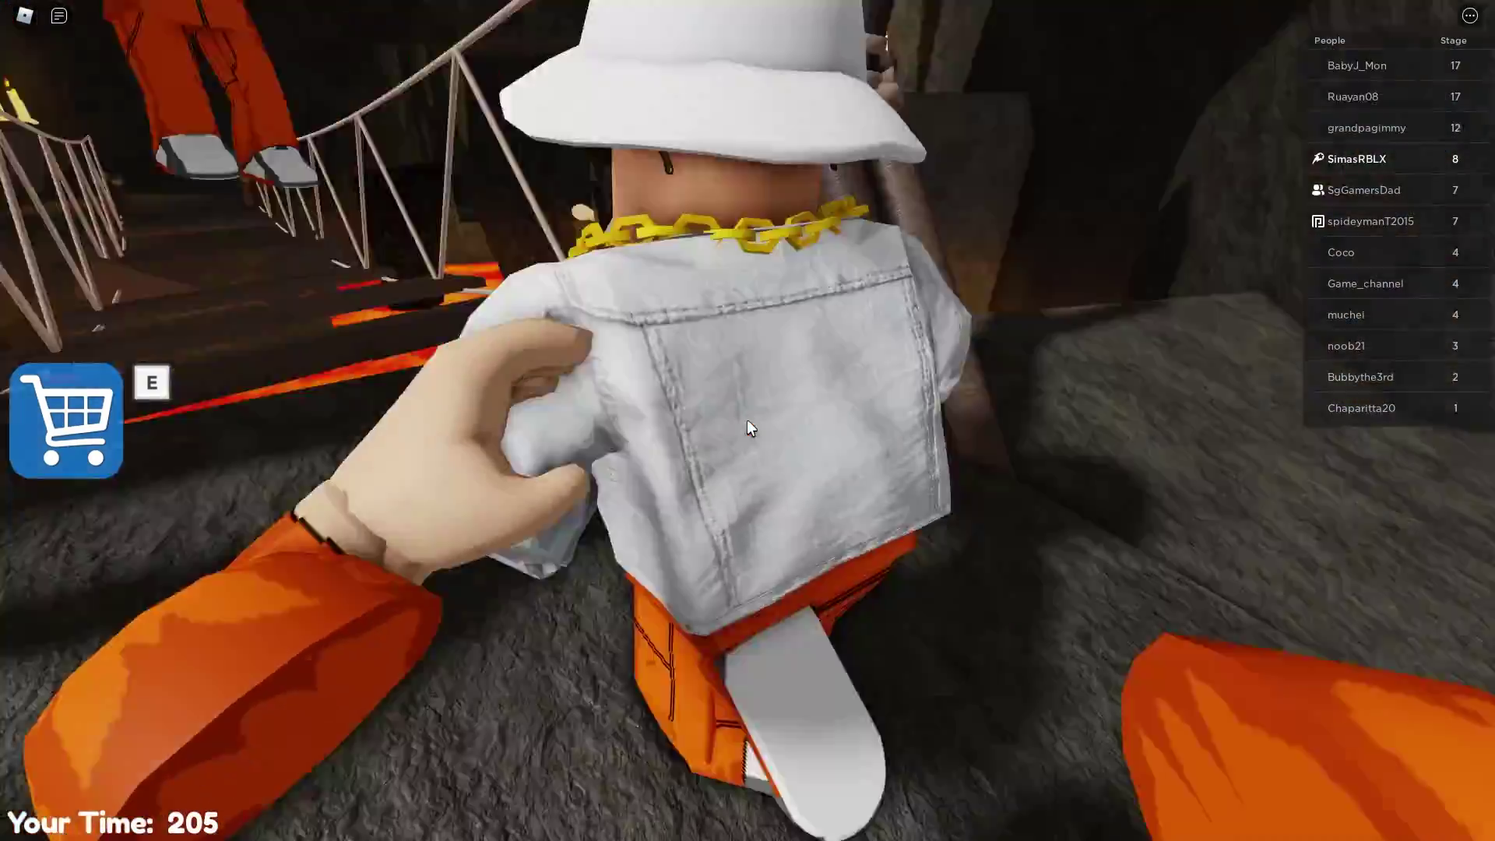
pyautogui.press('w')
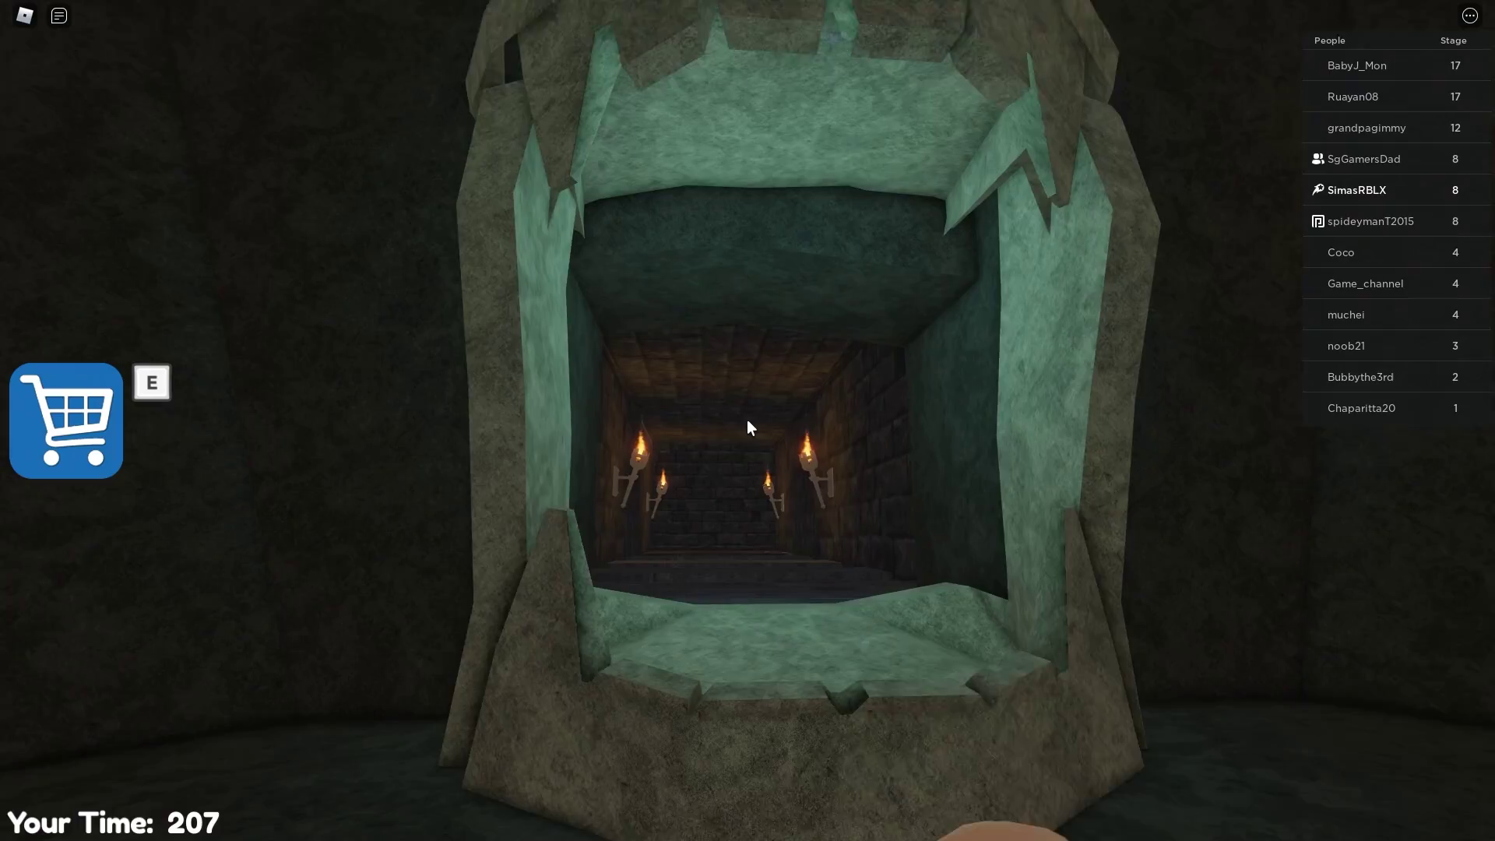
pyautogui.press('w')
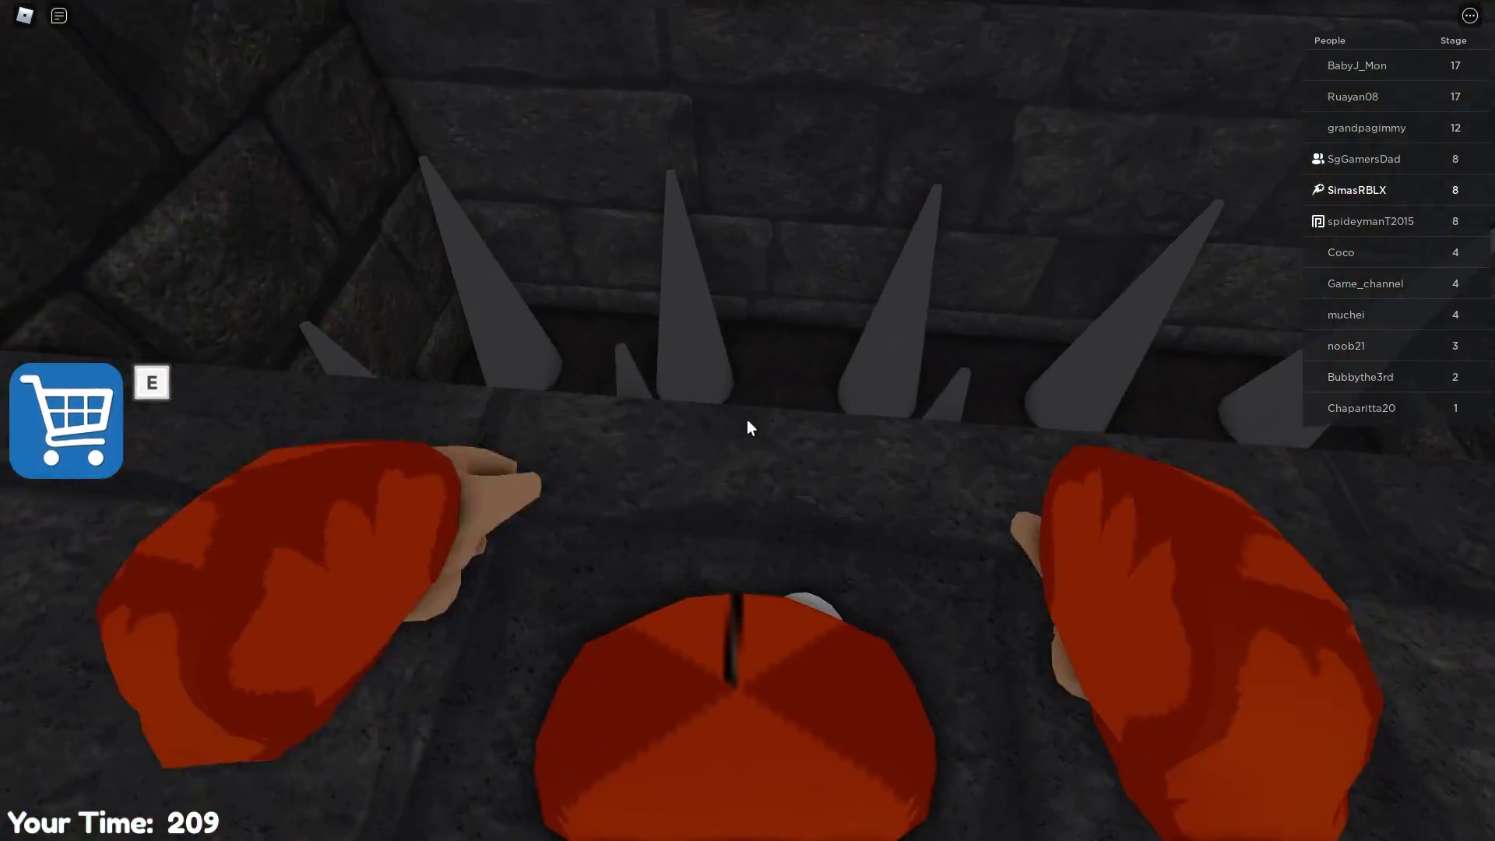
# Jump over the spikes and walk down the dungeon corridor to the corner
pyautogui.press('w')
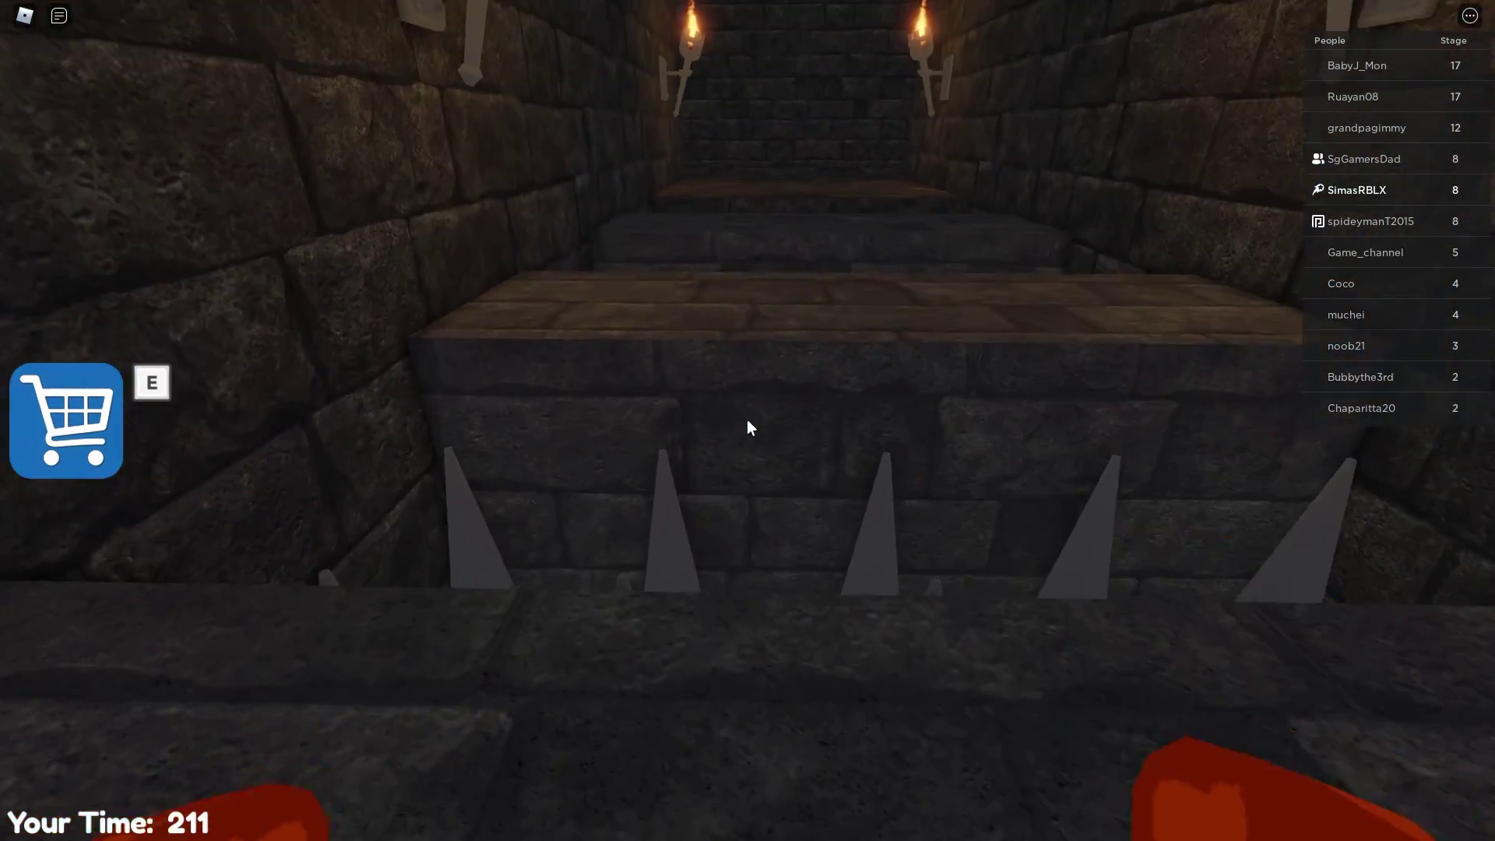
pyautogui.press('w')
pyautogui.press('space')
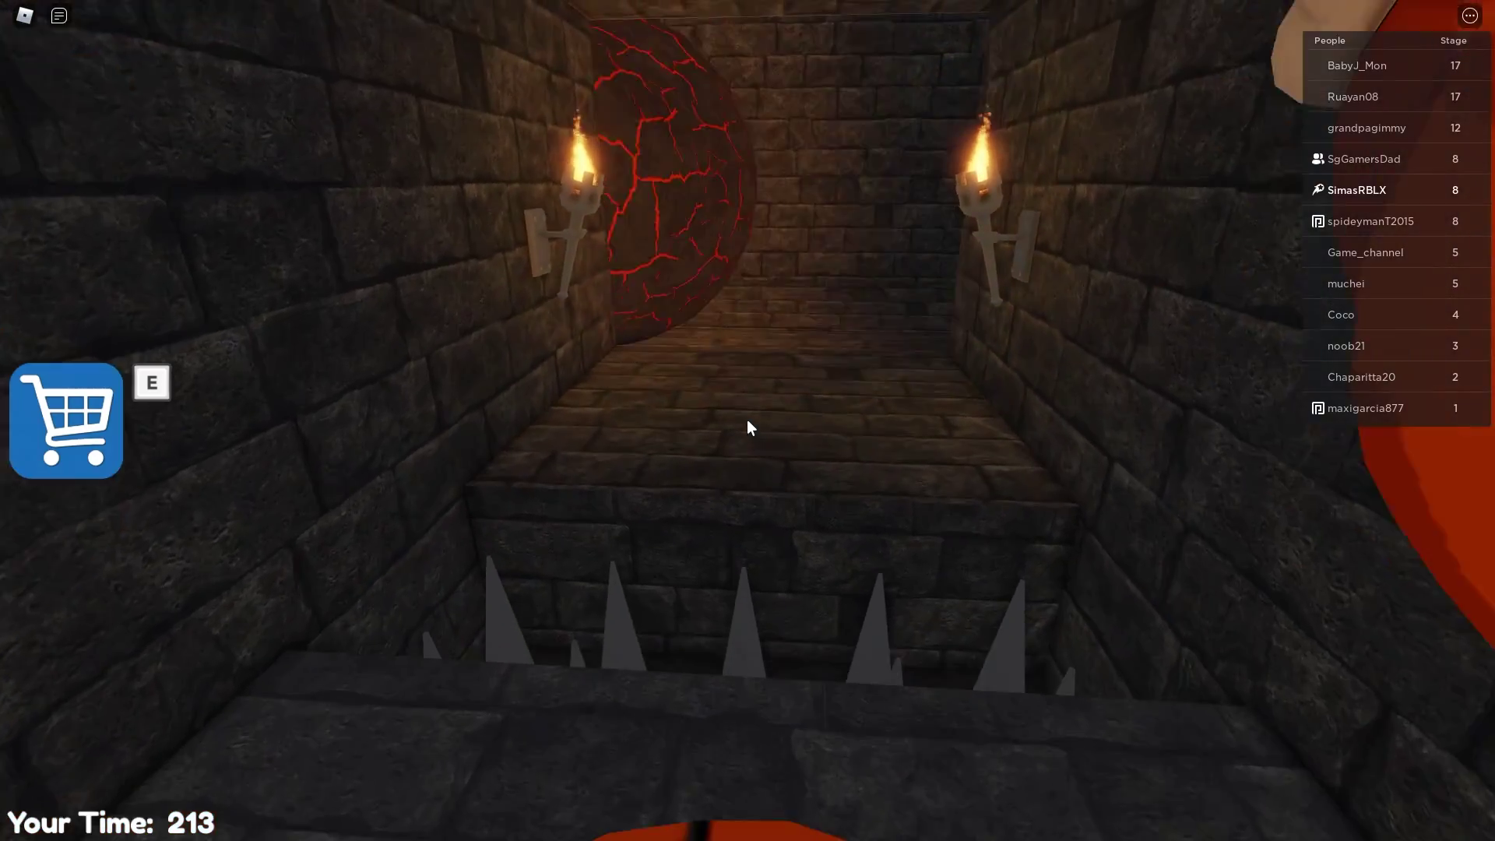
pyautogui.press('space')
pyautogui.press('w')
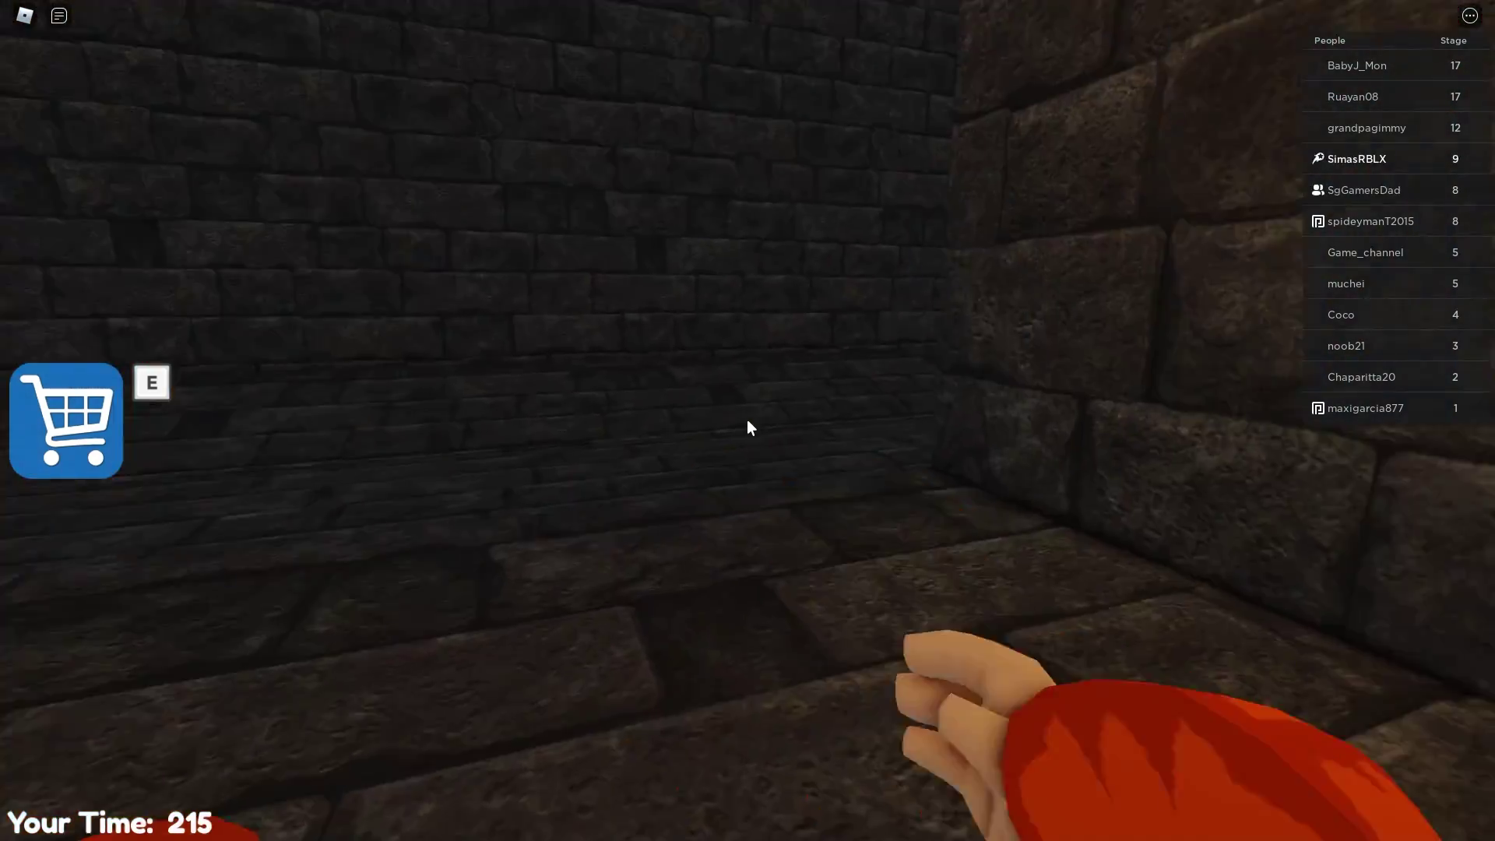
pyautogui.press('w')
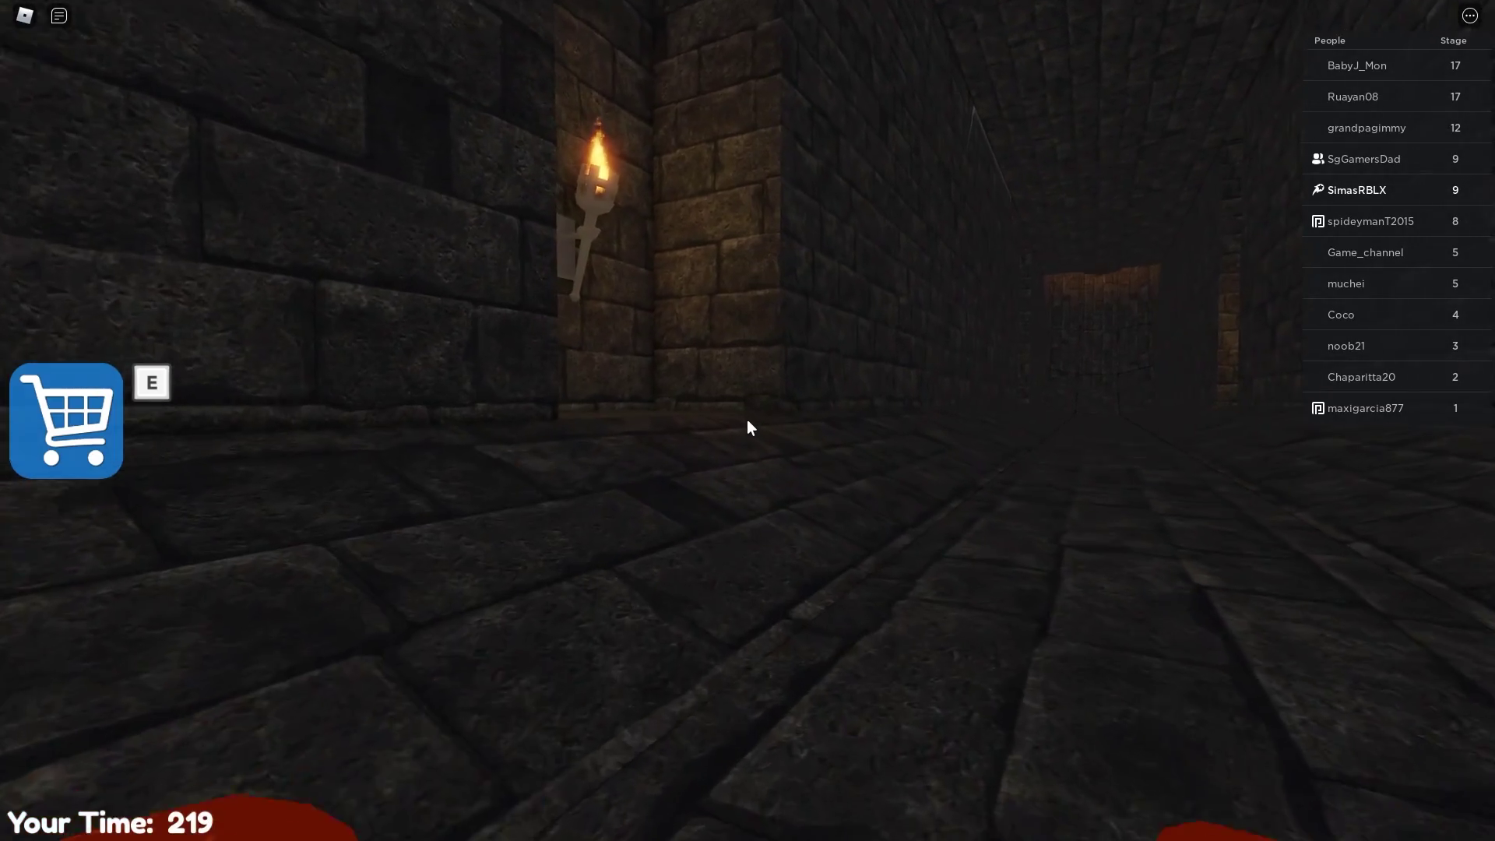
pyautogui.press('w')
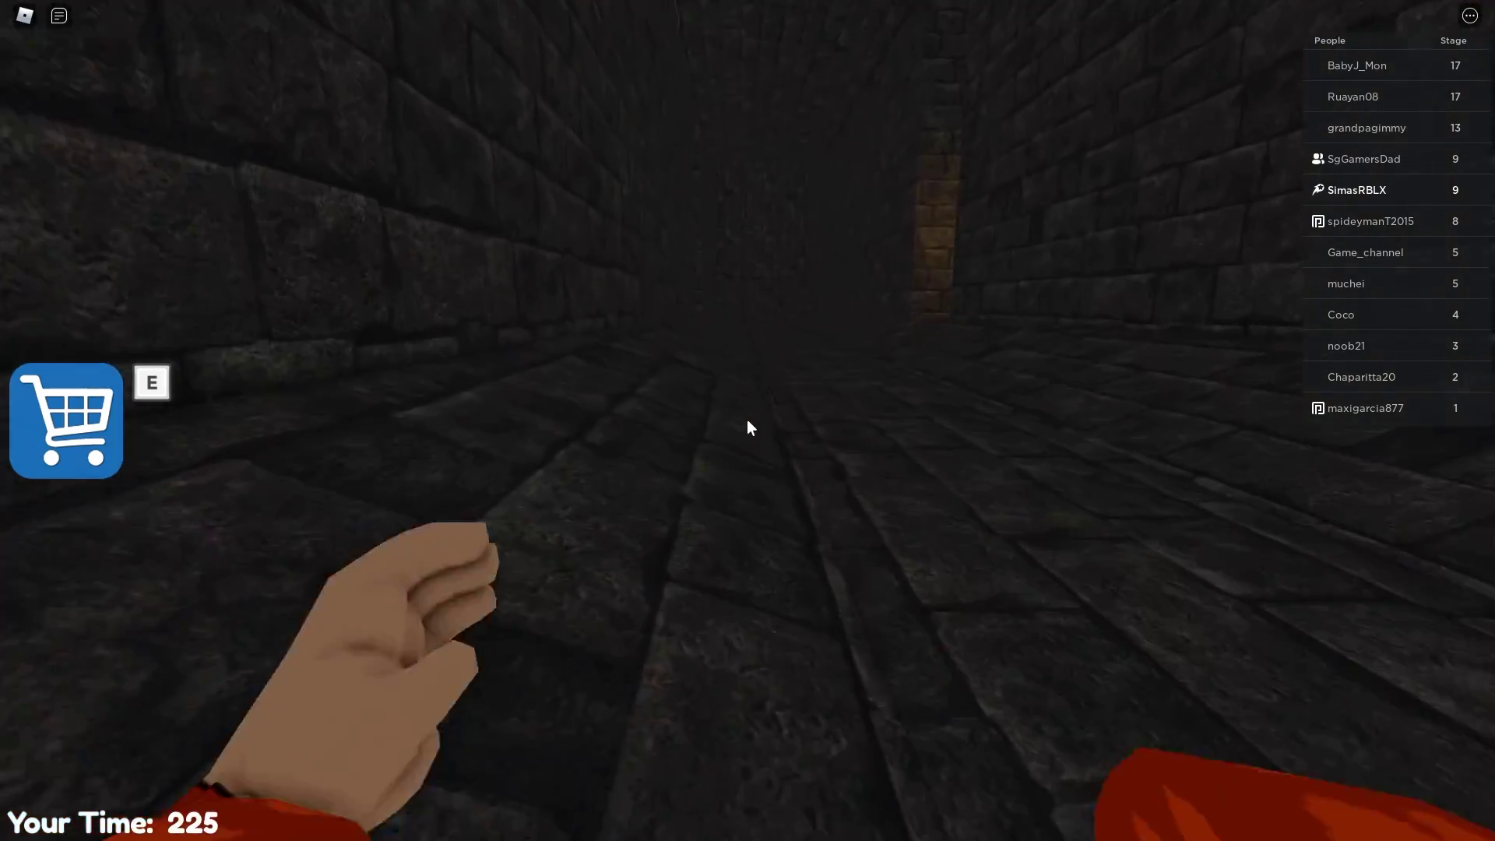
pyautogui.press('w')
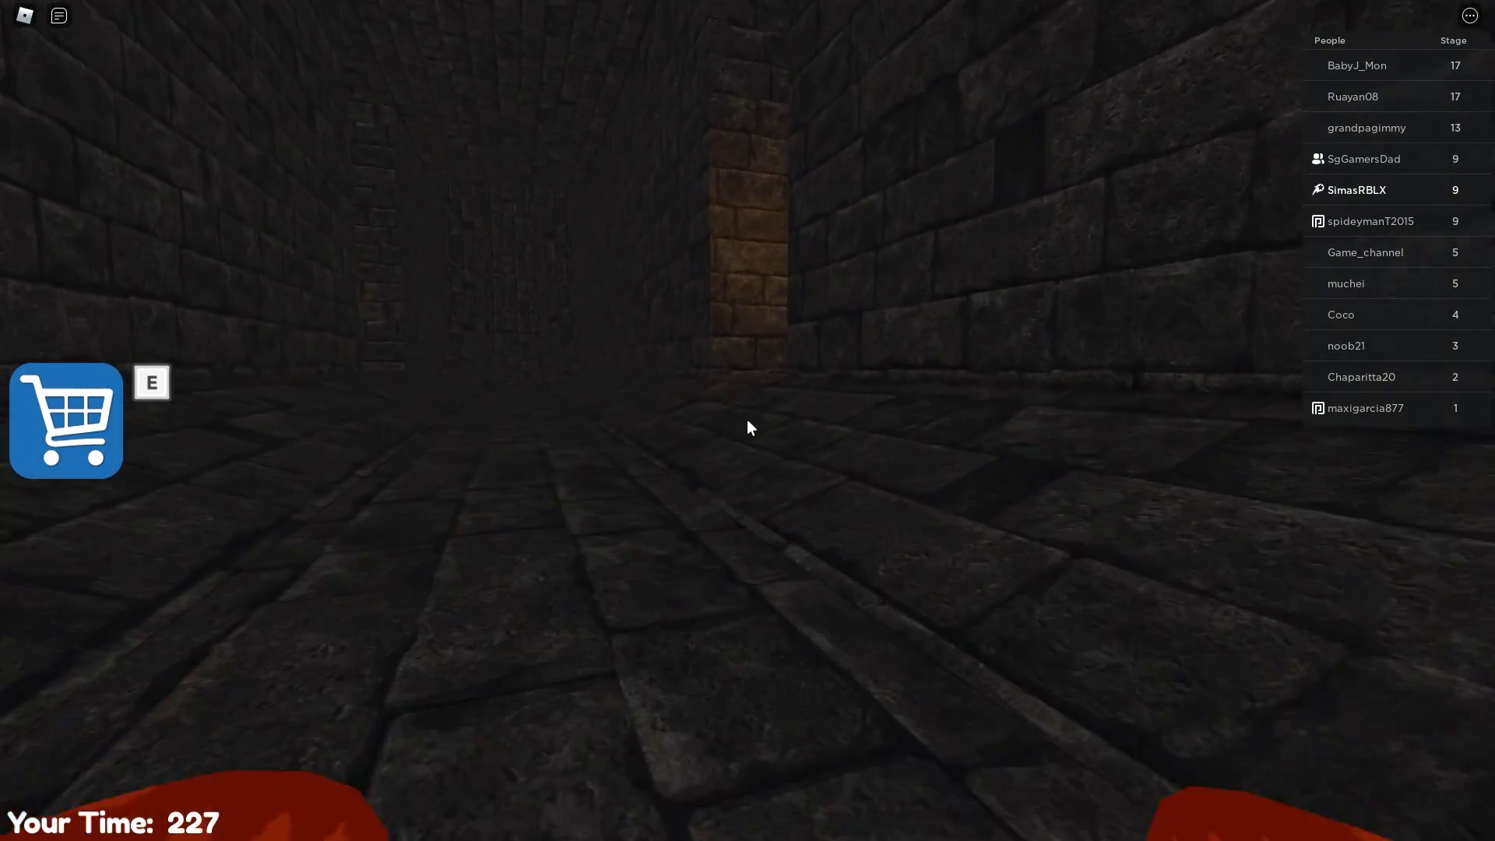
pyautogui.press('w')
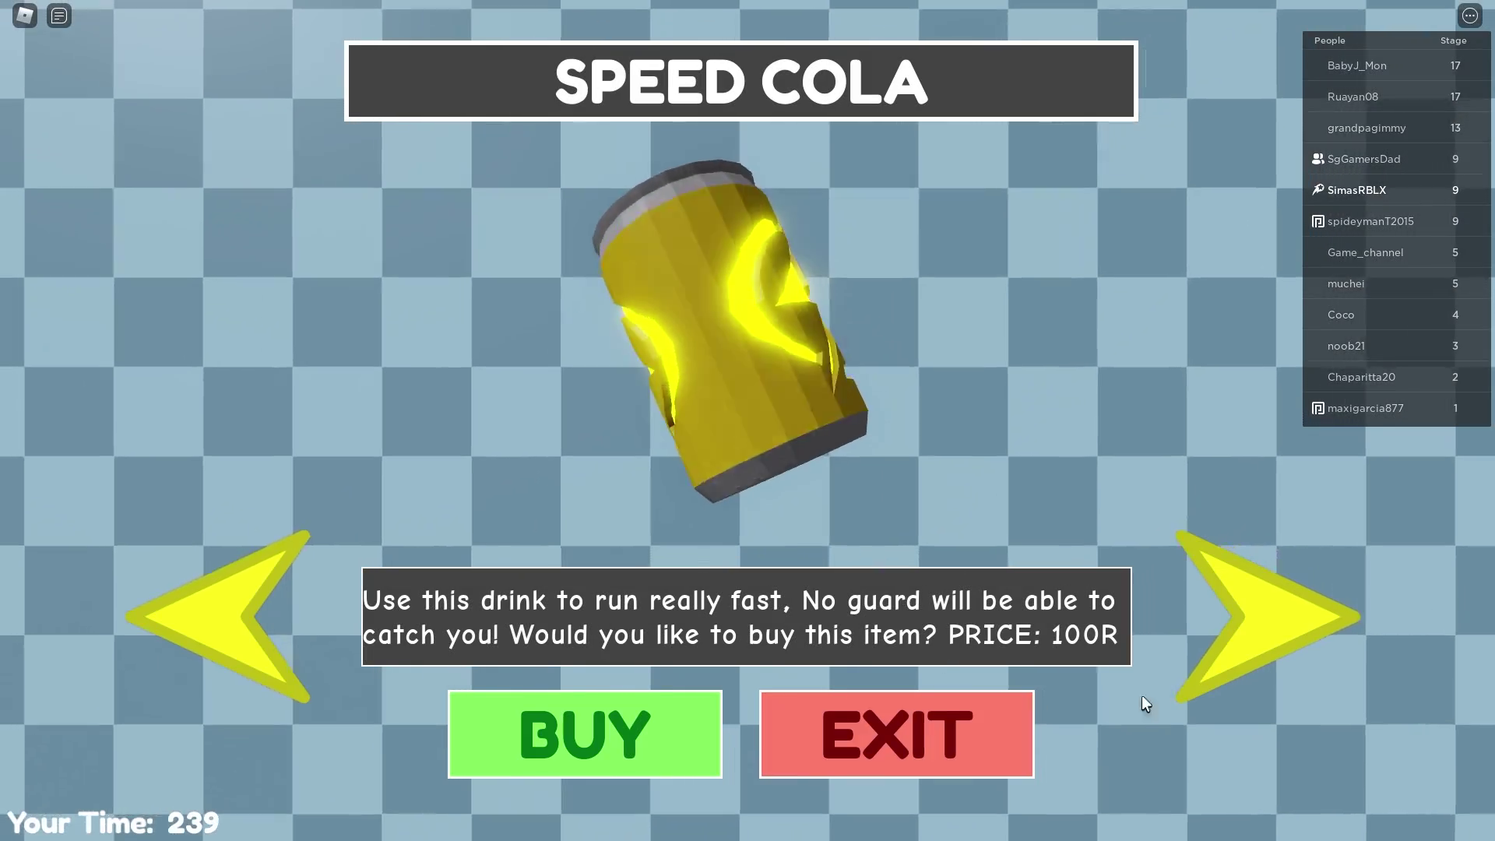
pyautogui.click(1262, 620)
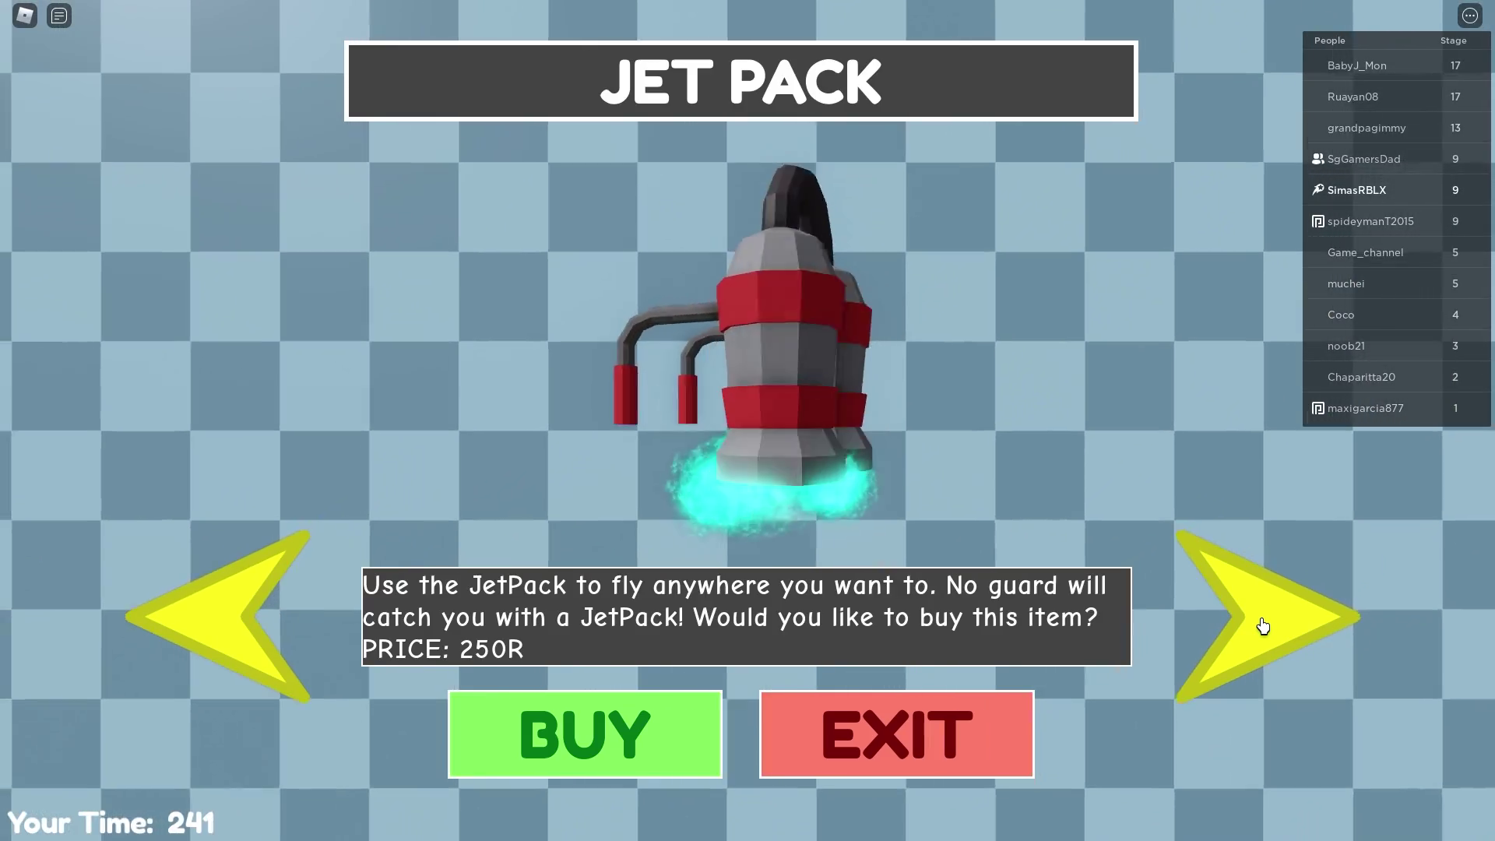
pyautogui.click(1262, 627)
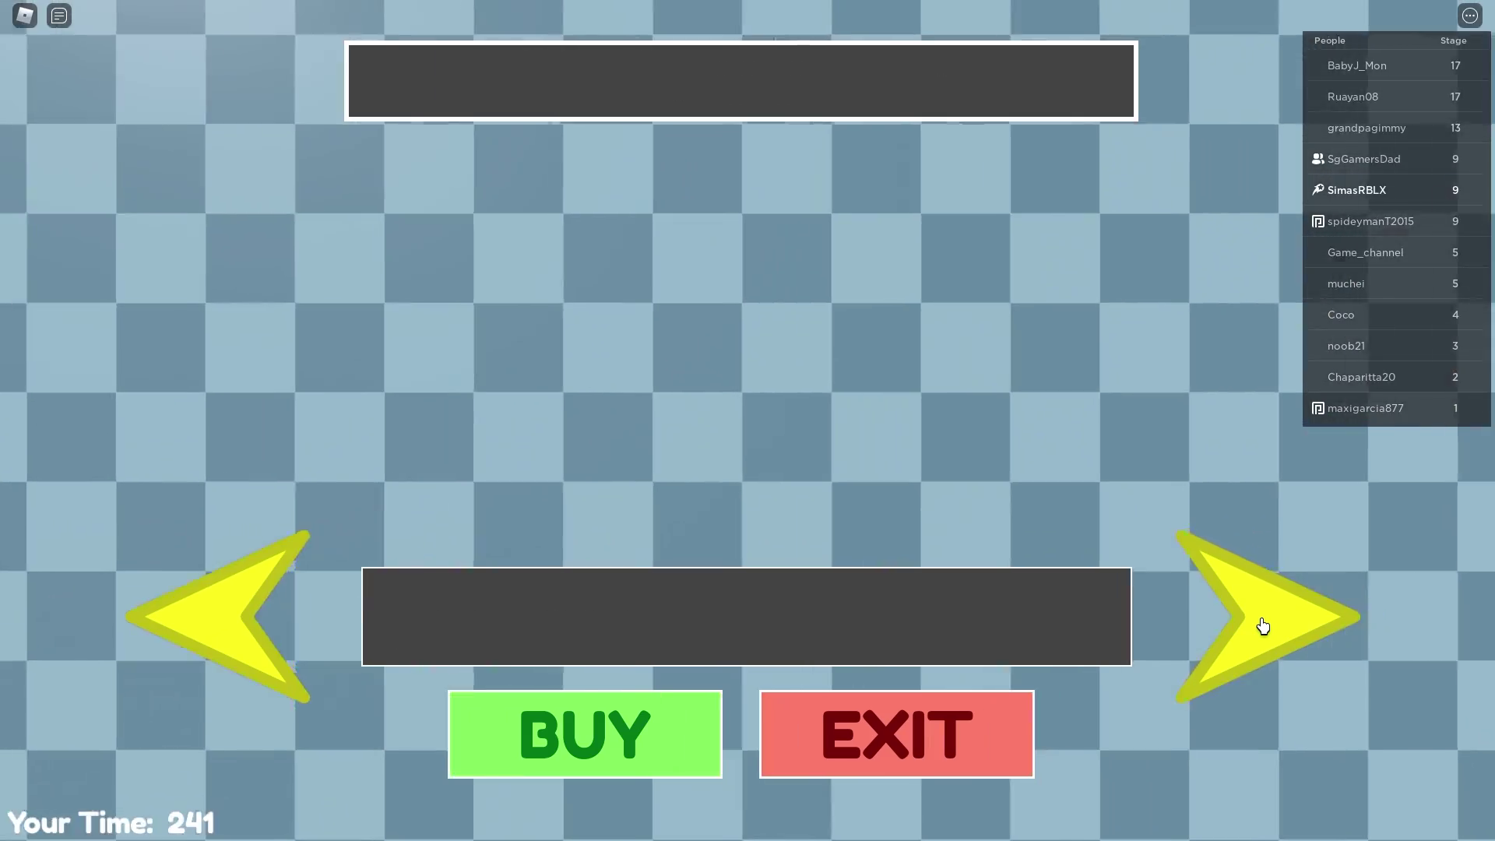
pyautogui.click(1262, 628)
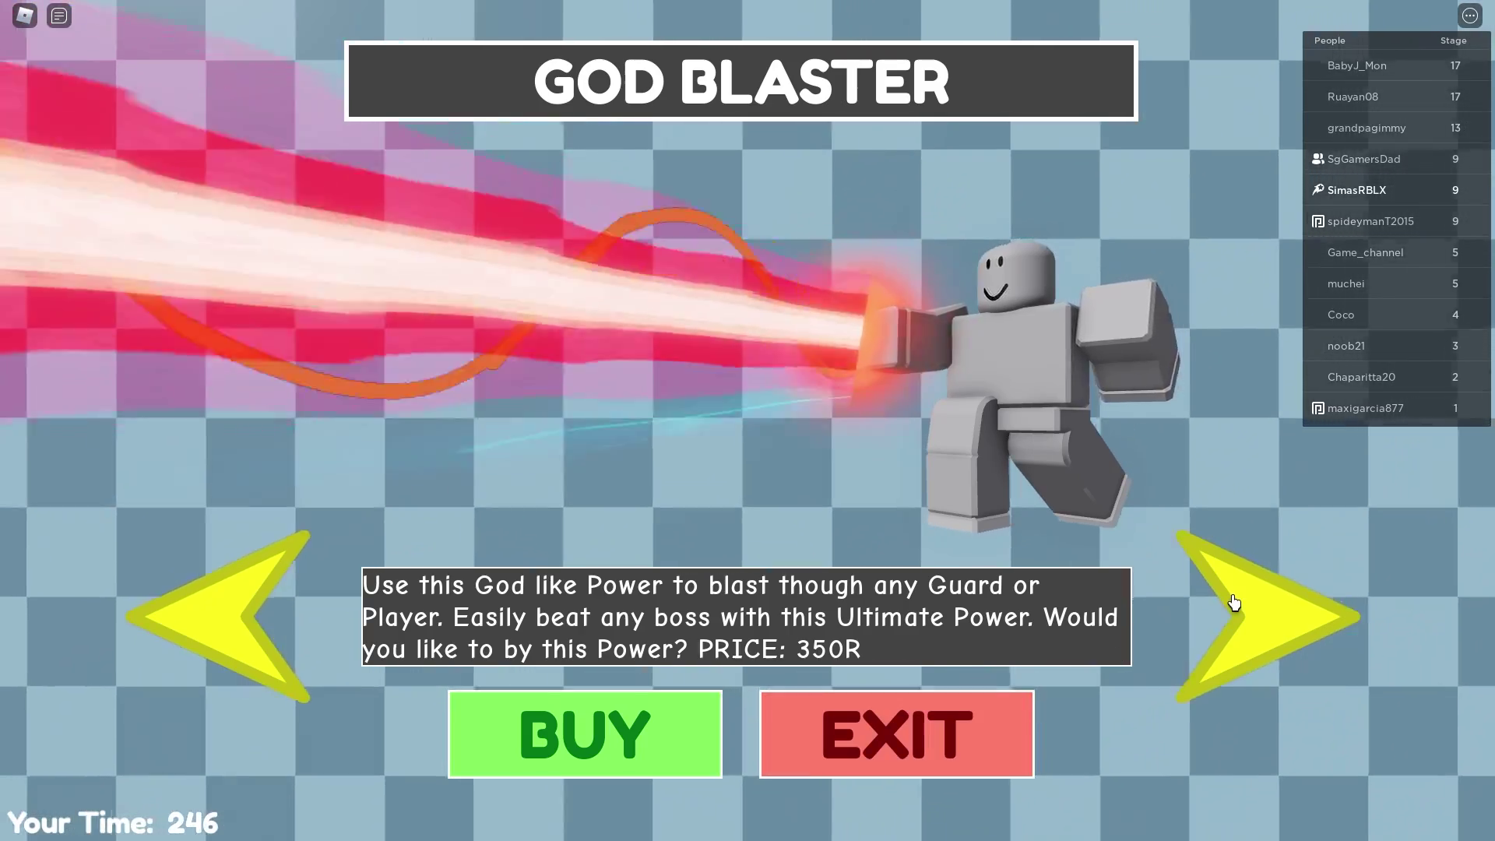
pyautogui.click(1233, 602)
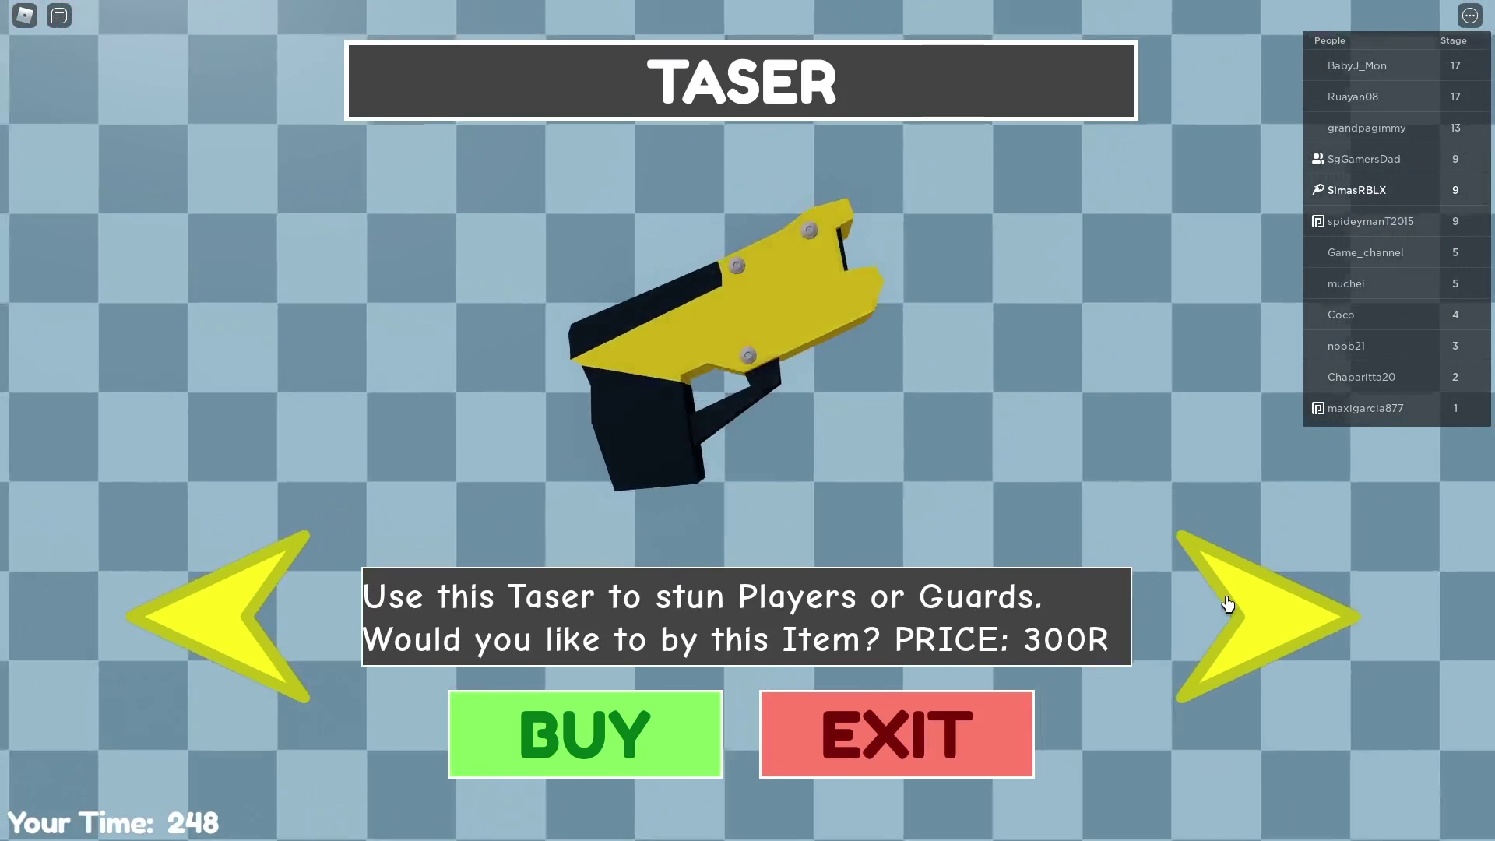
pyautogui.click(1227, 605)
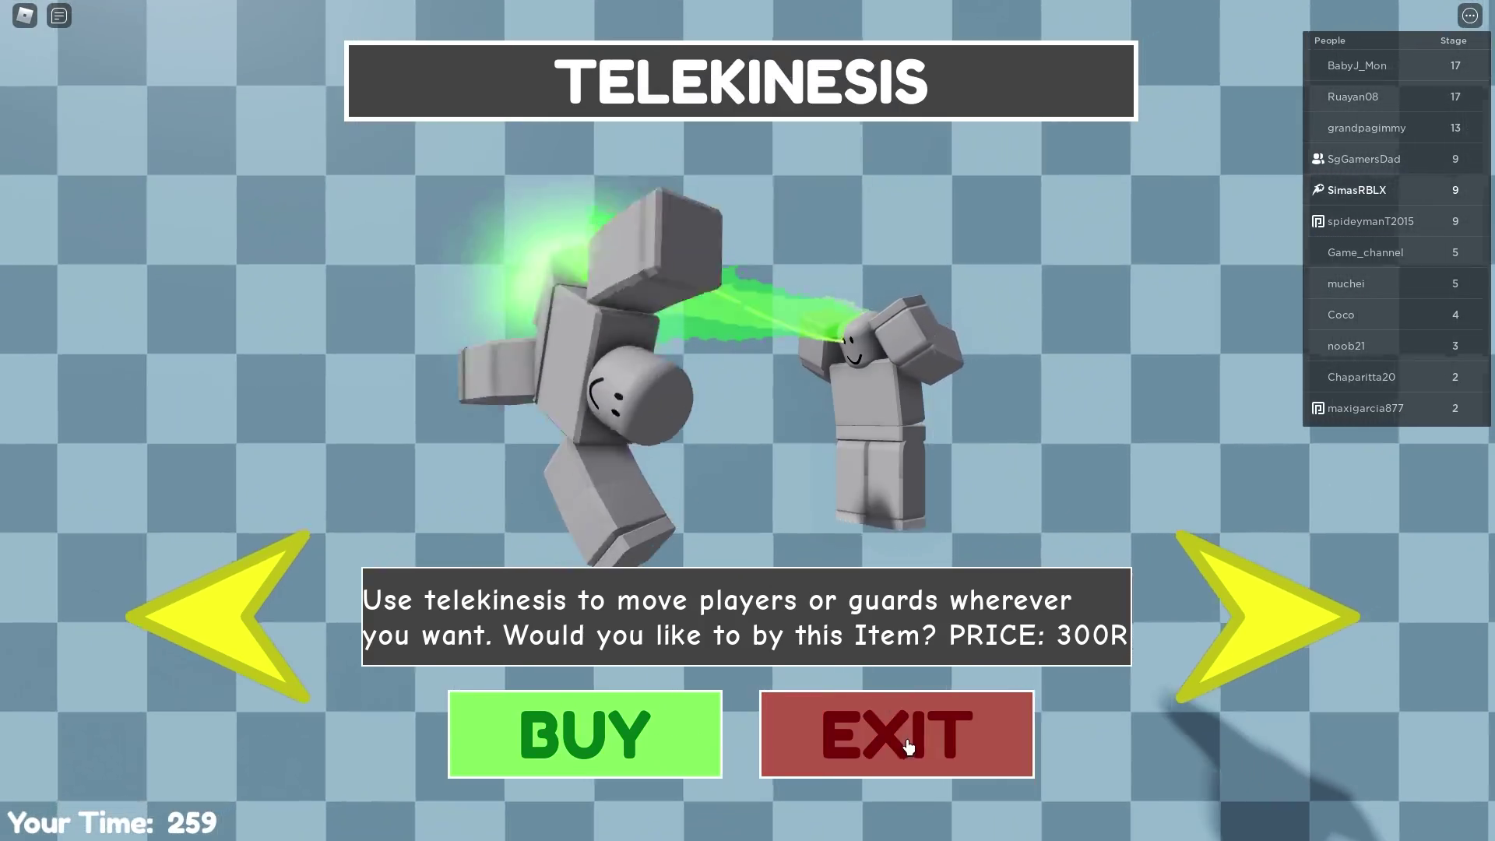
pyautogui.click(909, 745)
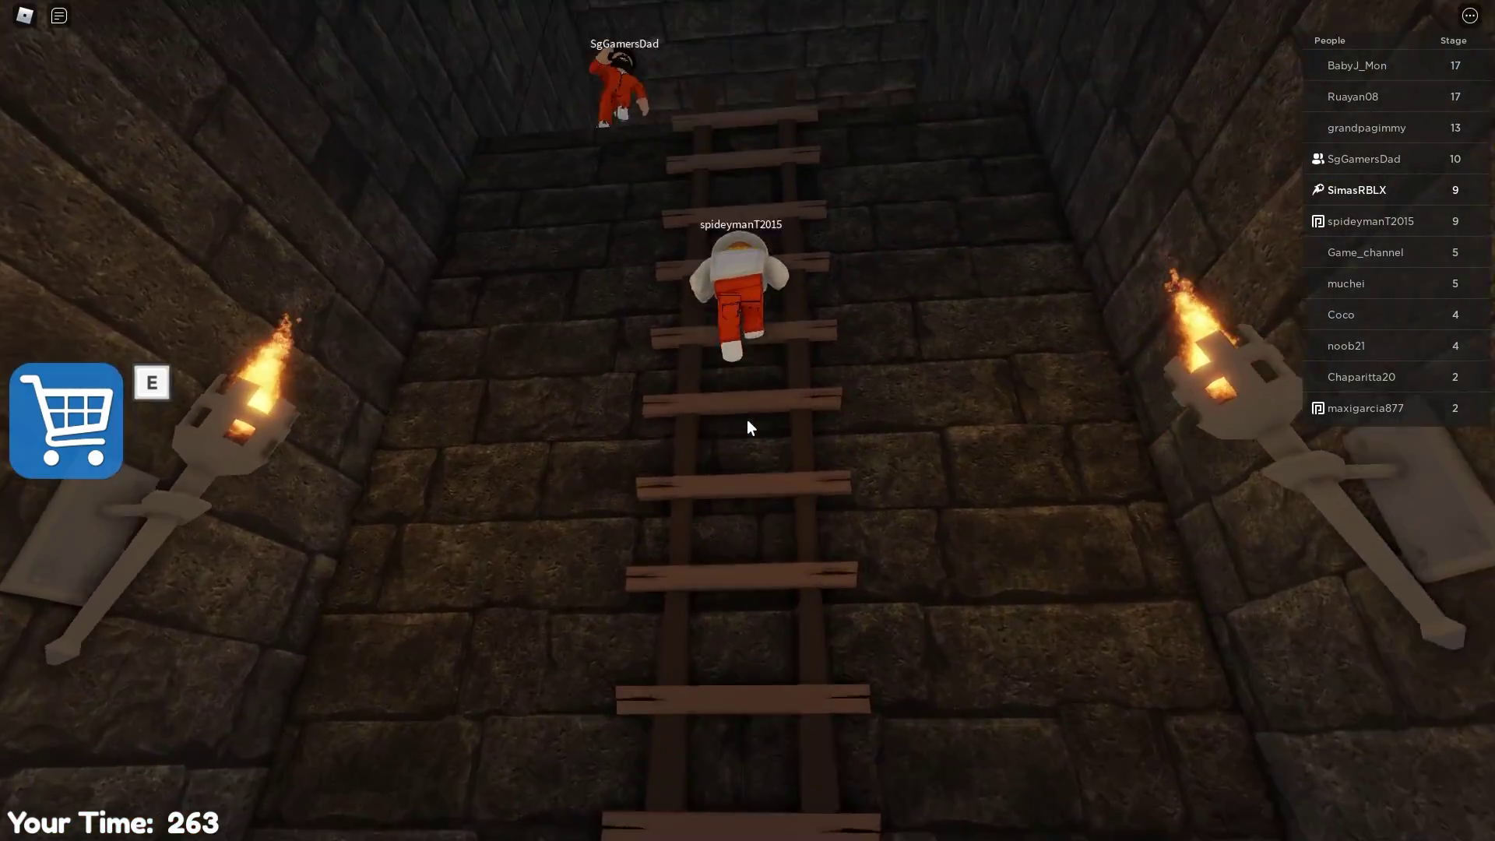
# Climb the ladder, pass through the doorway, and head past the throne guard to the lever mechanism
pyautogui.press('w')
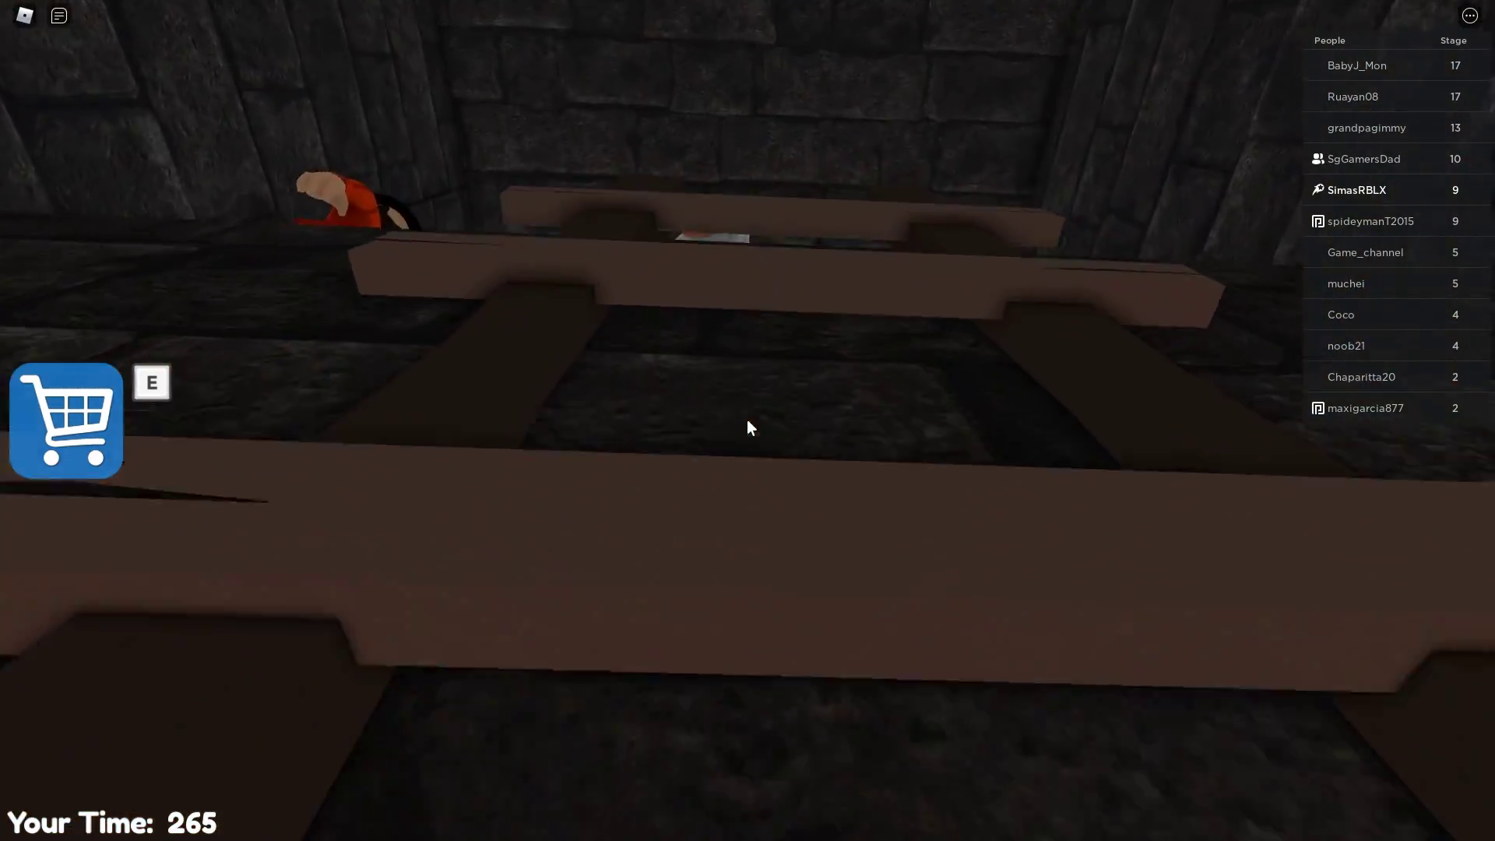
pyautogui.press('w')
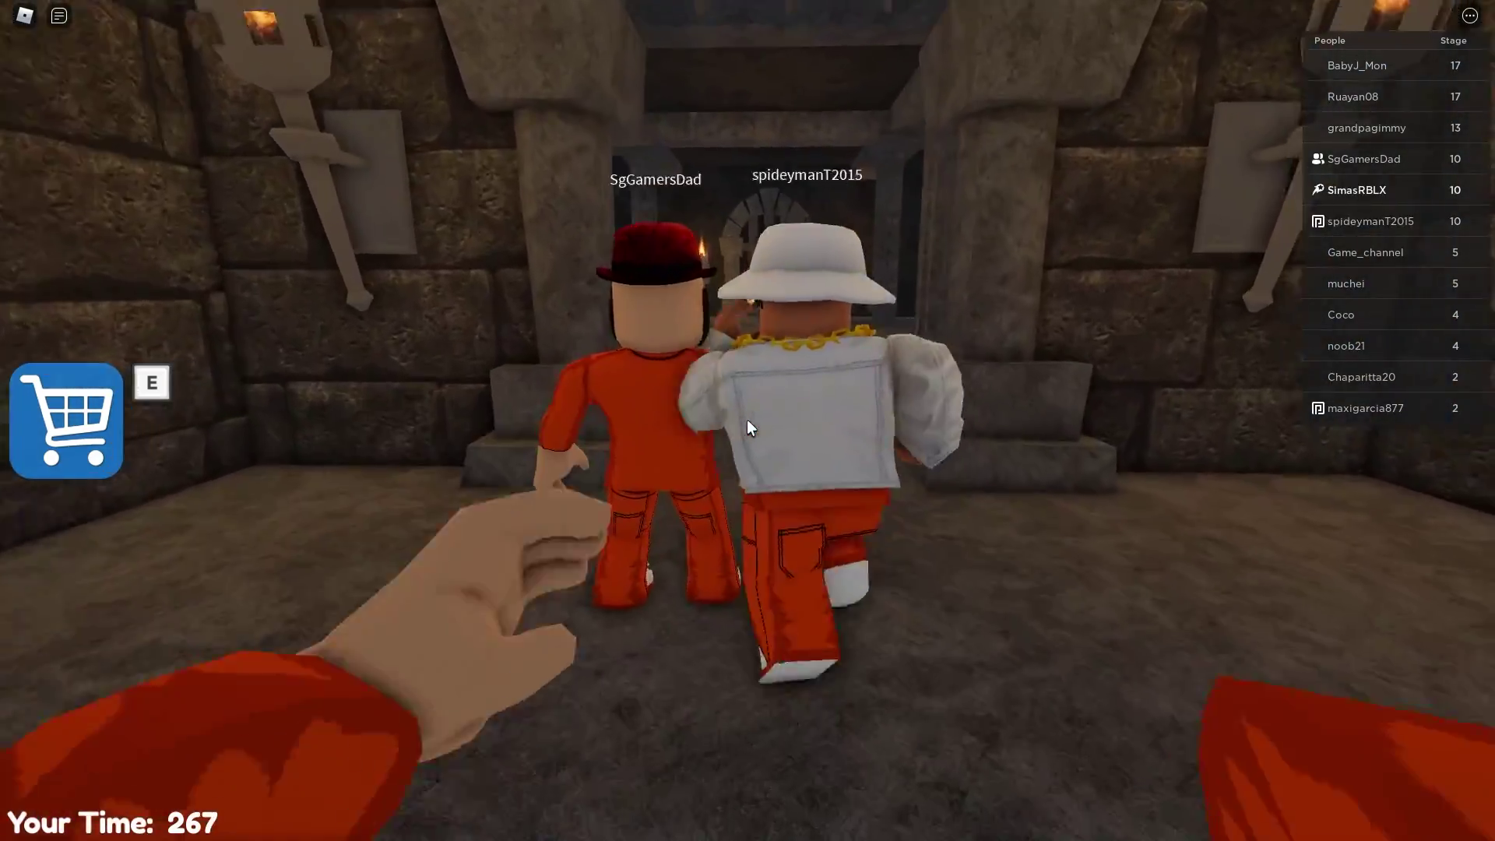
pyautogui.press('w')
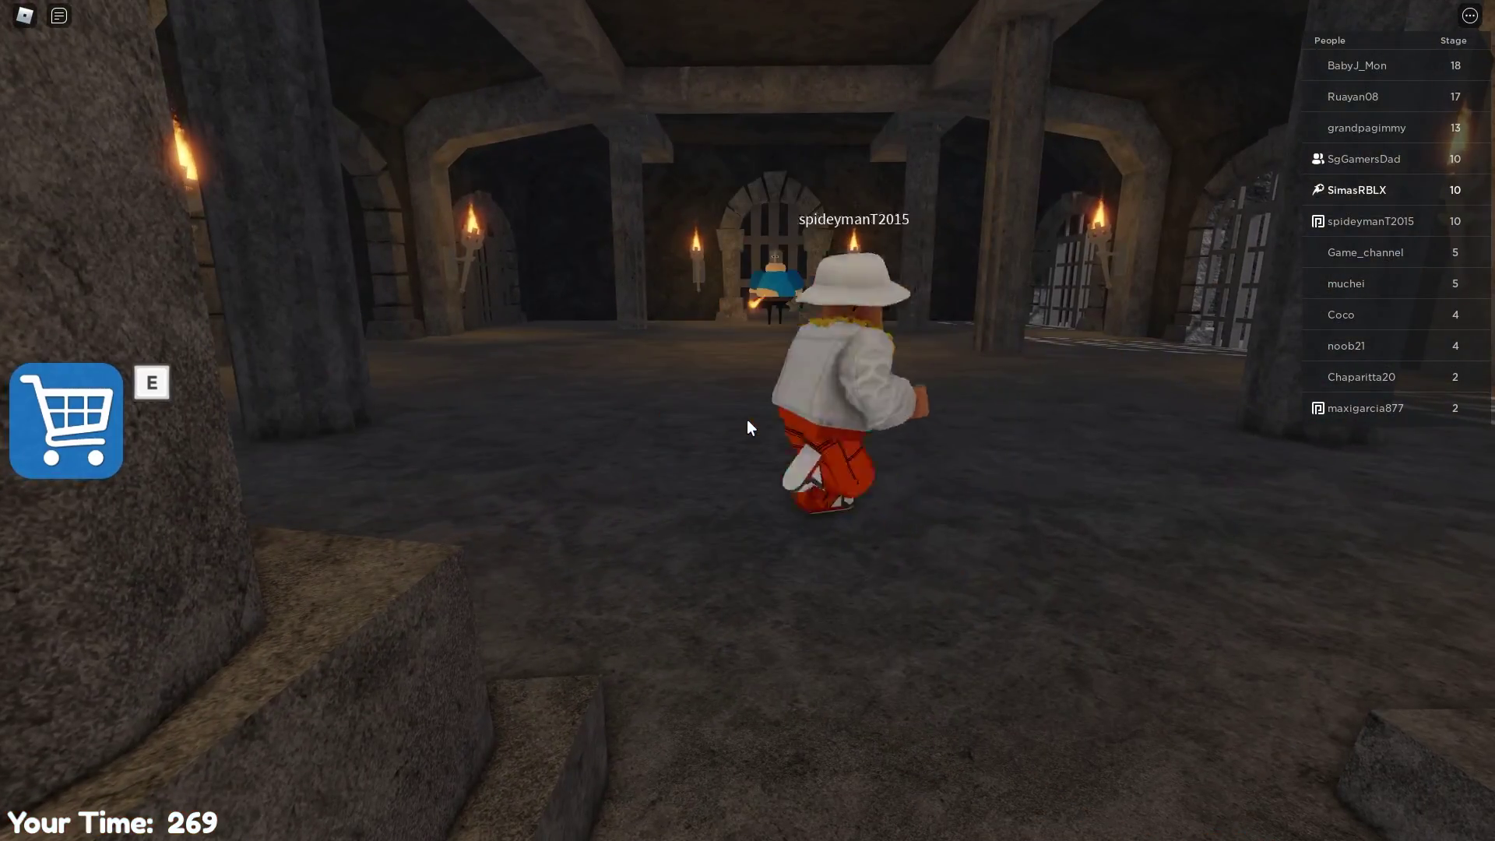
pyautogui.press('w')
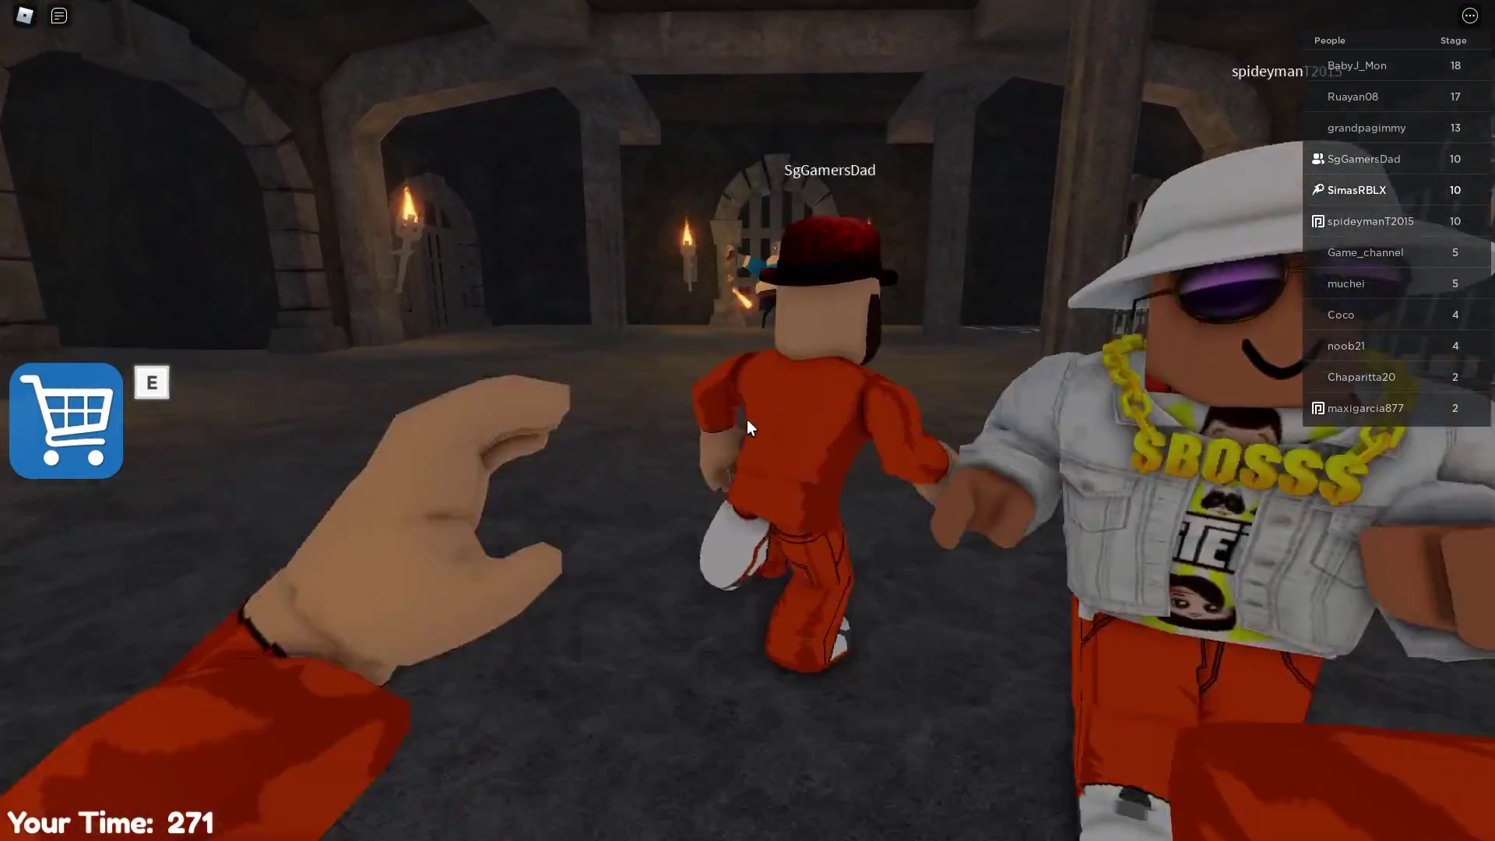
pyautogui.press('w')
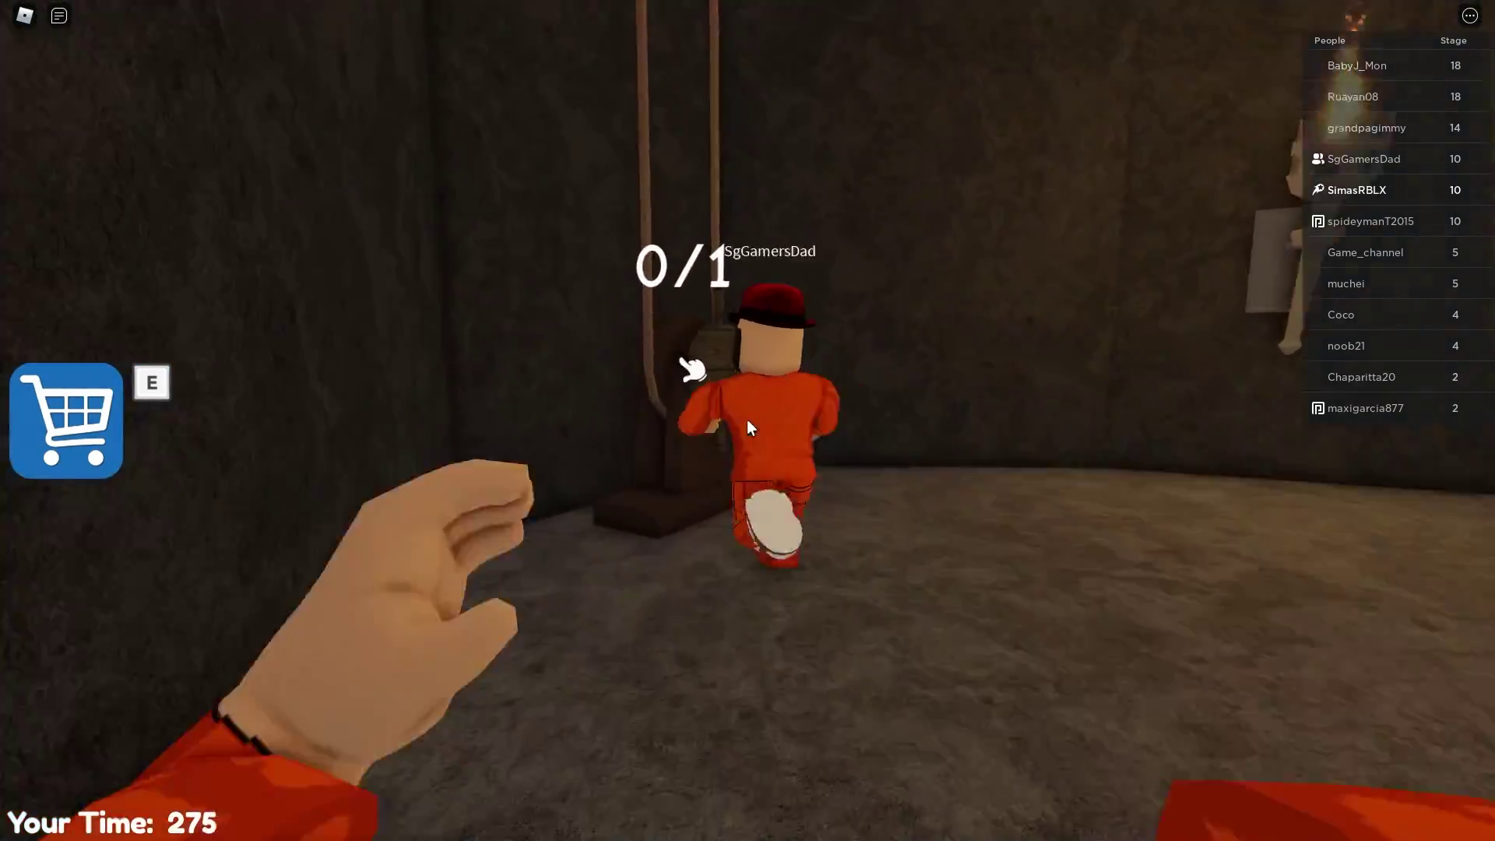
pyautogui.press('w')
# Slip past the large guard and climb the stone staircase toward the archway
pyautogui.press('a')
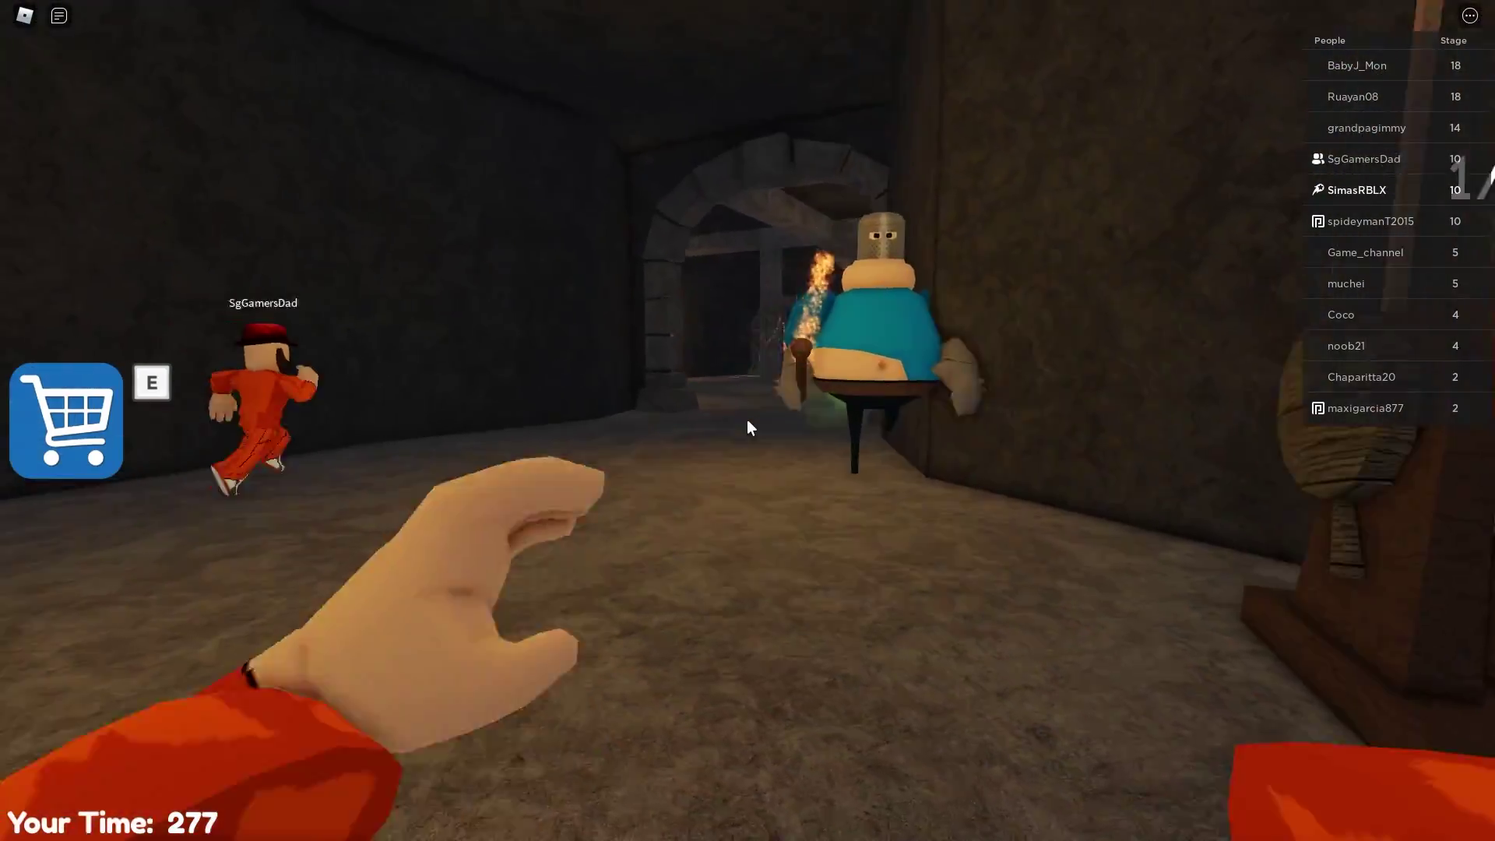
pyautogui.press('w')
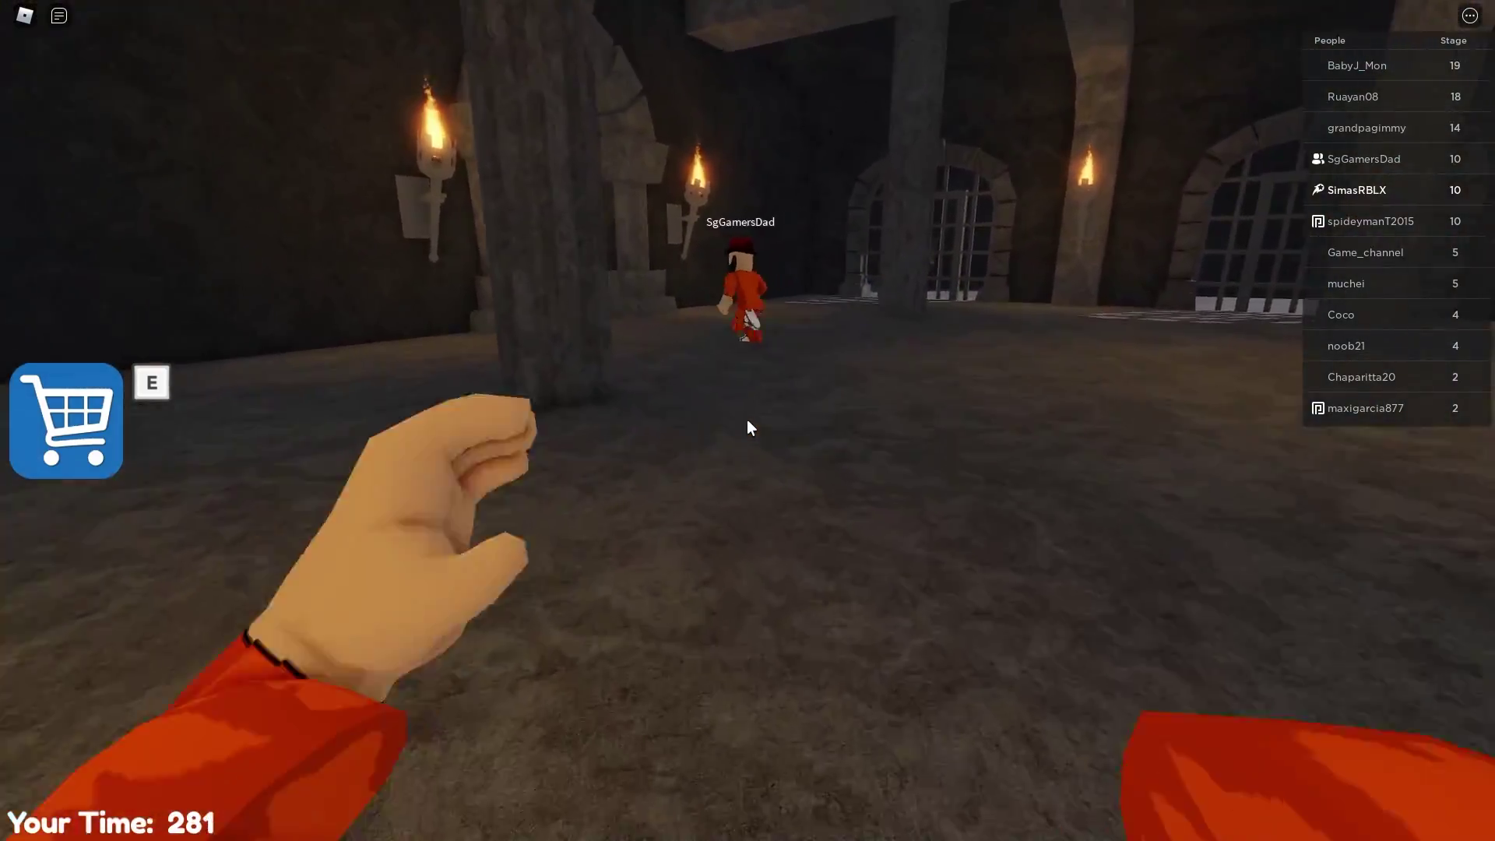
pyautogui.press('w')
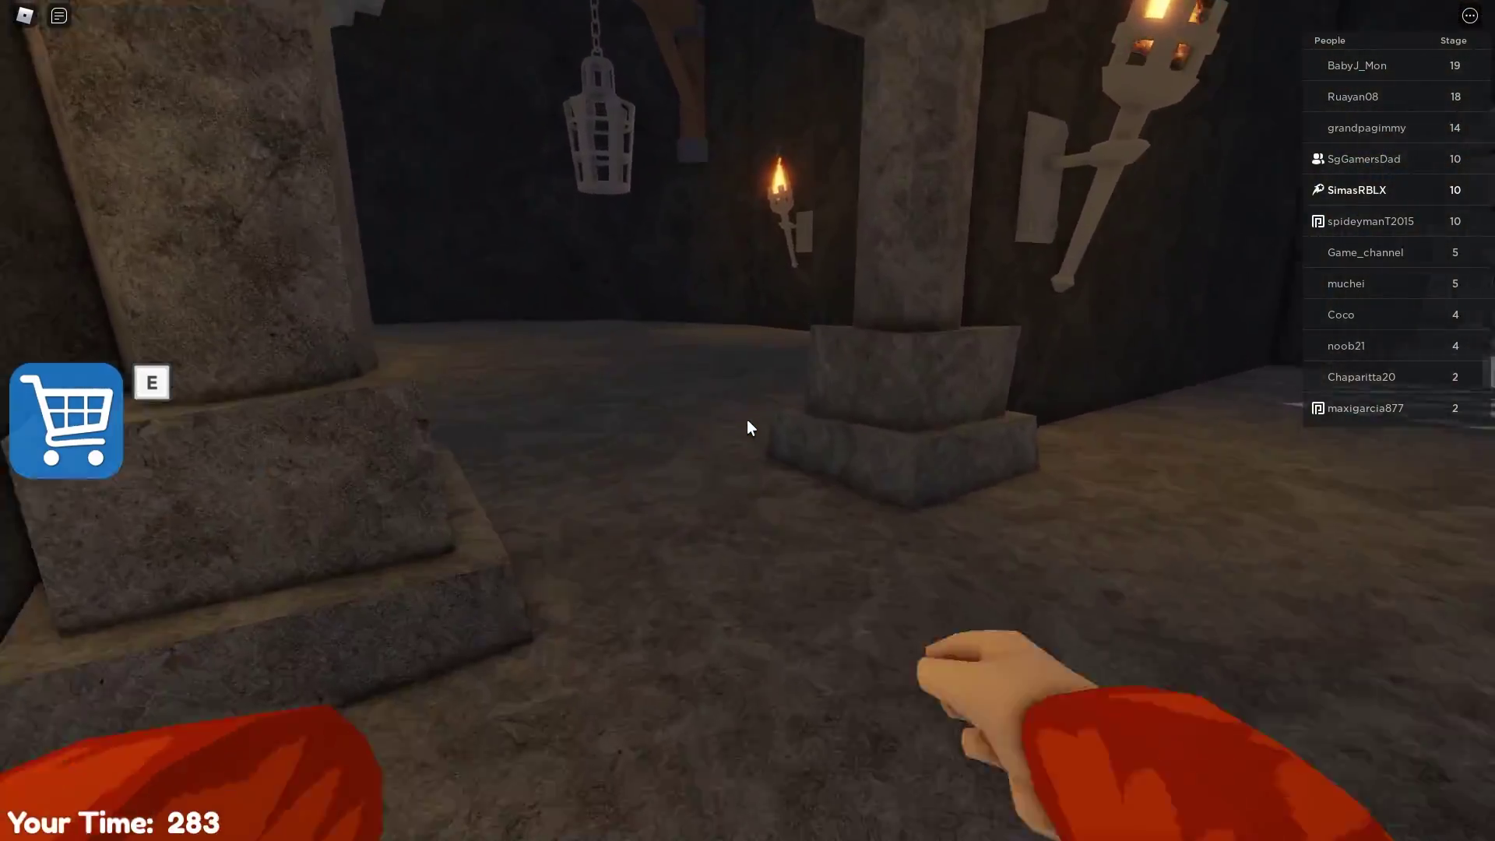
pyautogui.press('w')
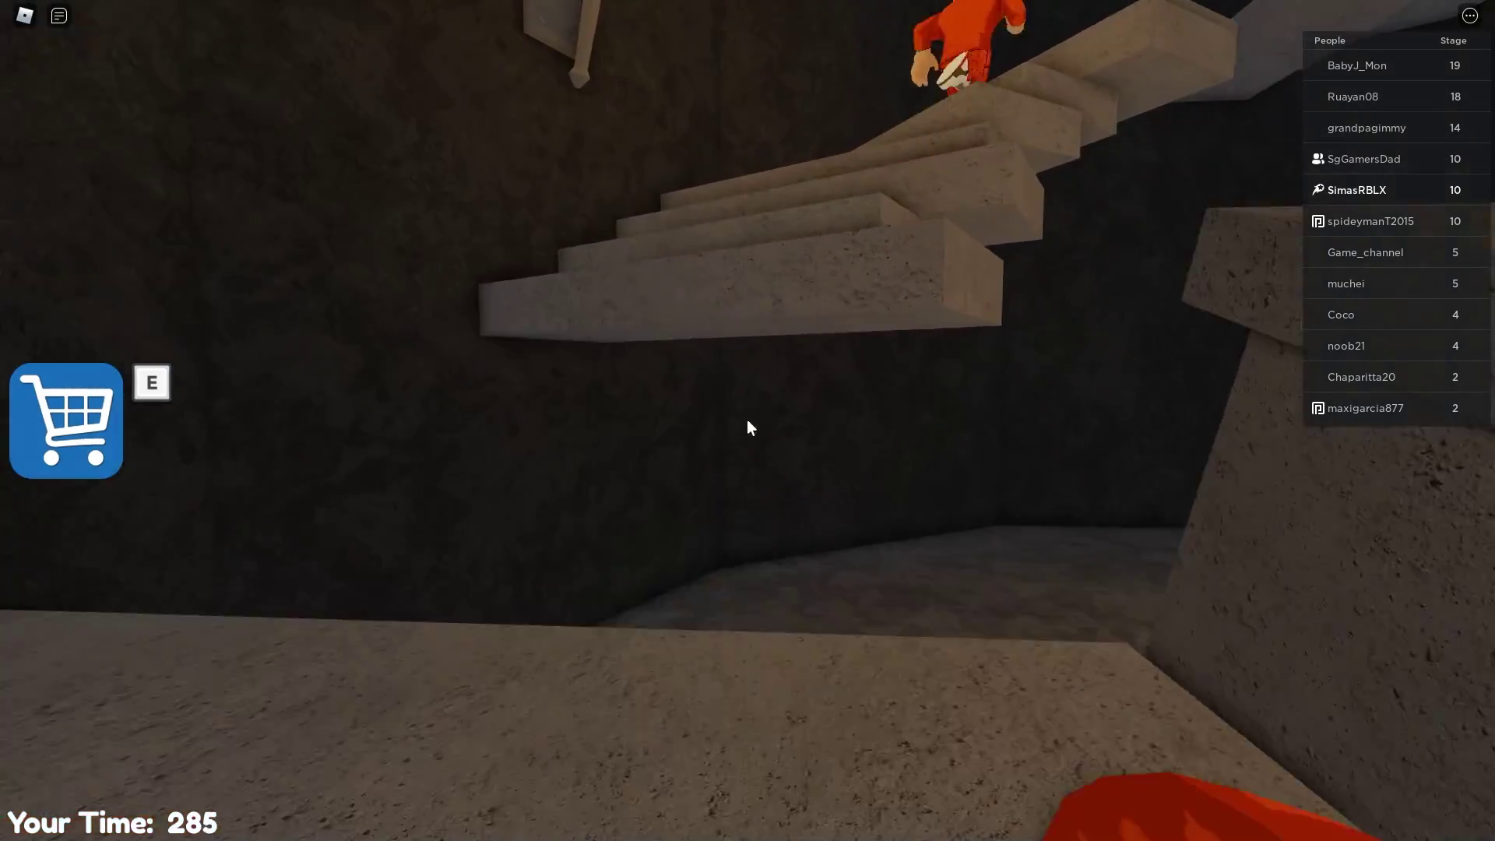
pyautogui.press('w')
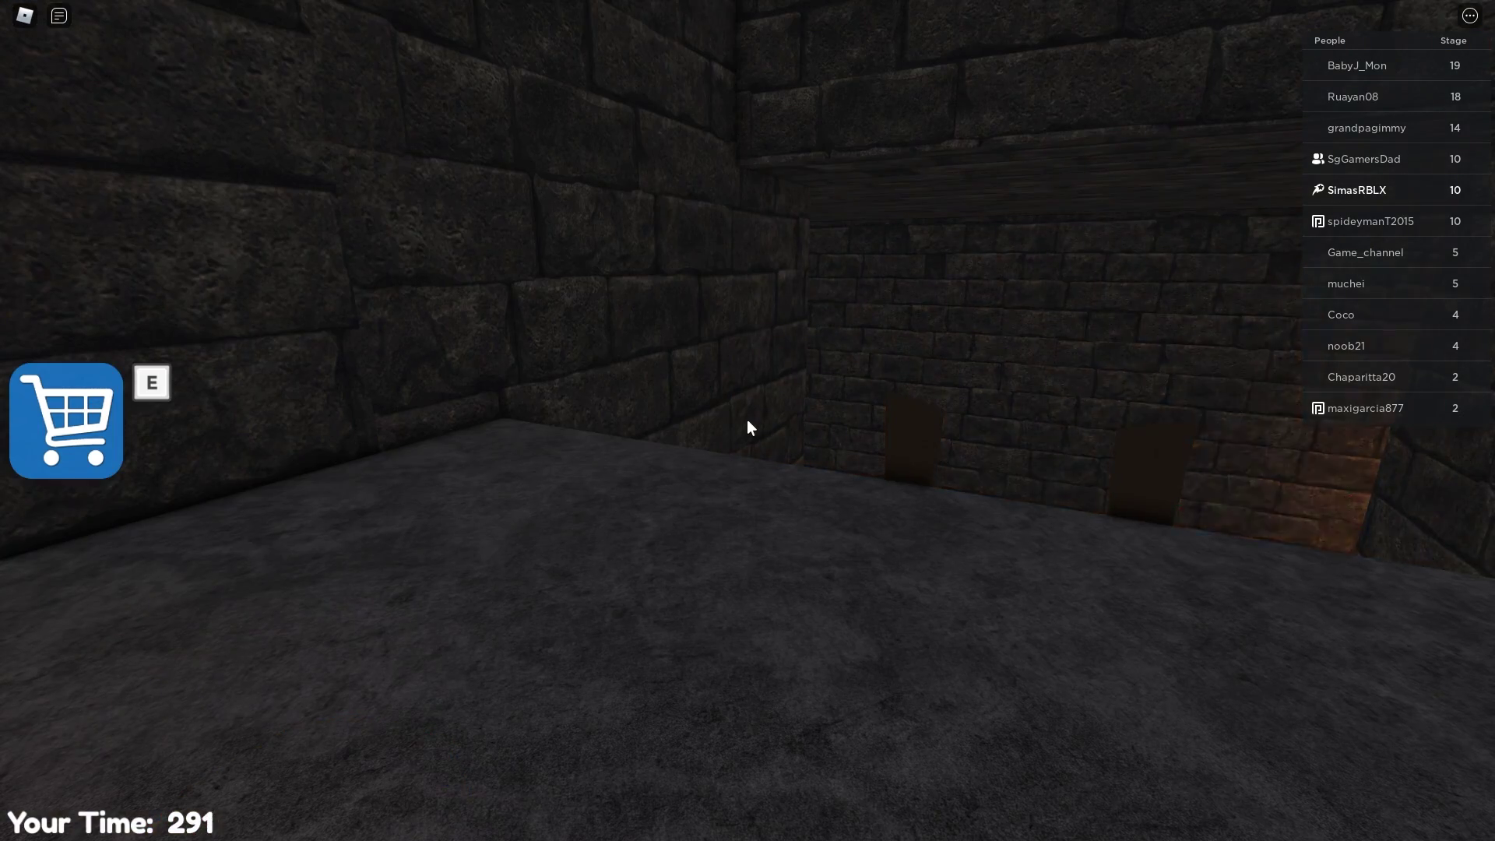
# Run through the torch-lit room past the wheel device to the staircase by the pillar
pyautogui.press('w')
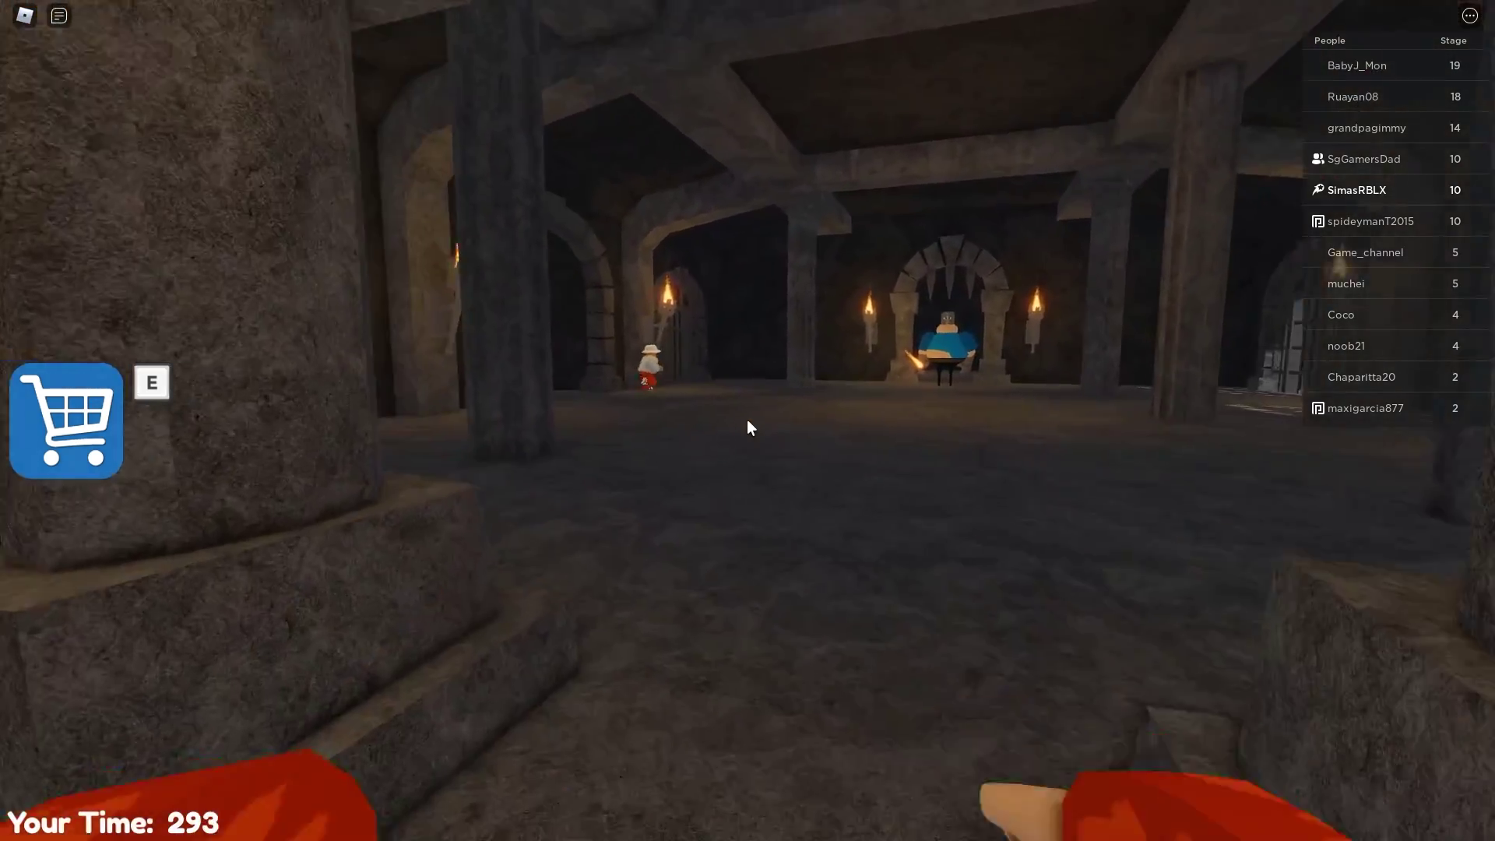
pyautogui.press('w')
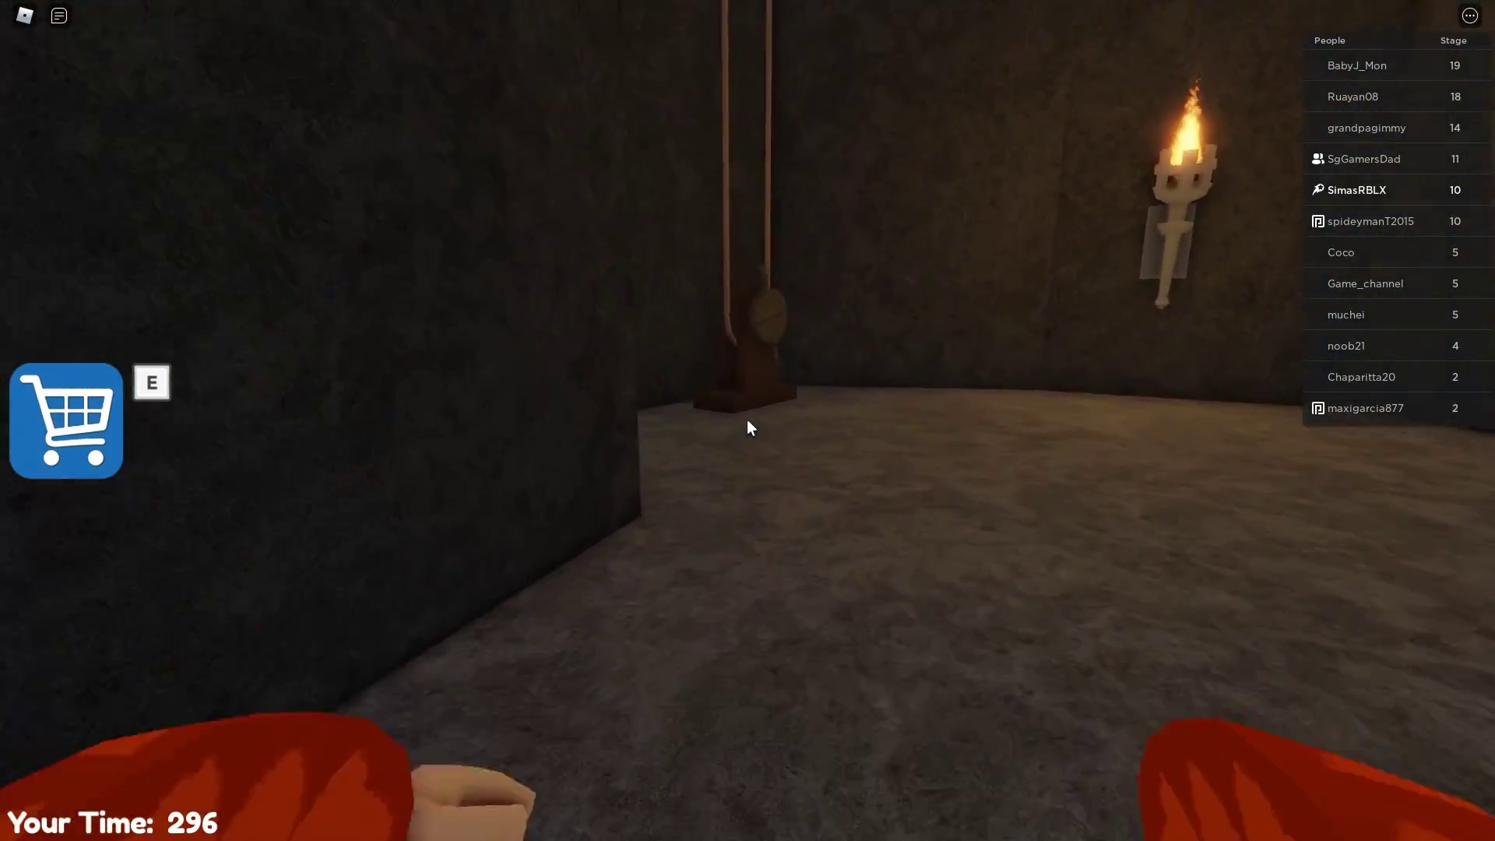
pyautogui.press('w')
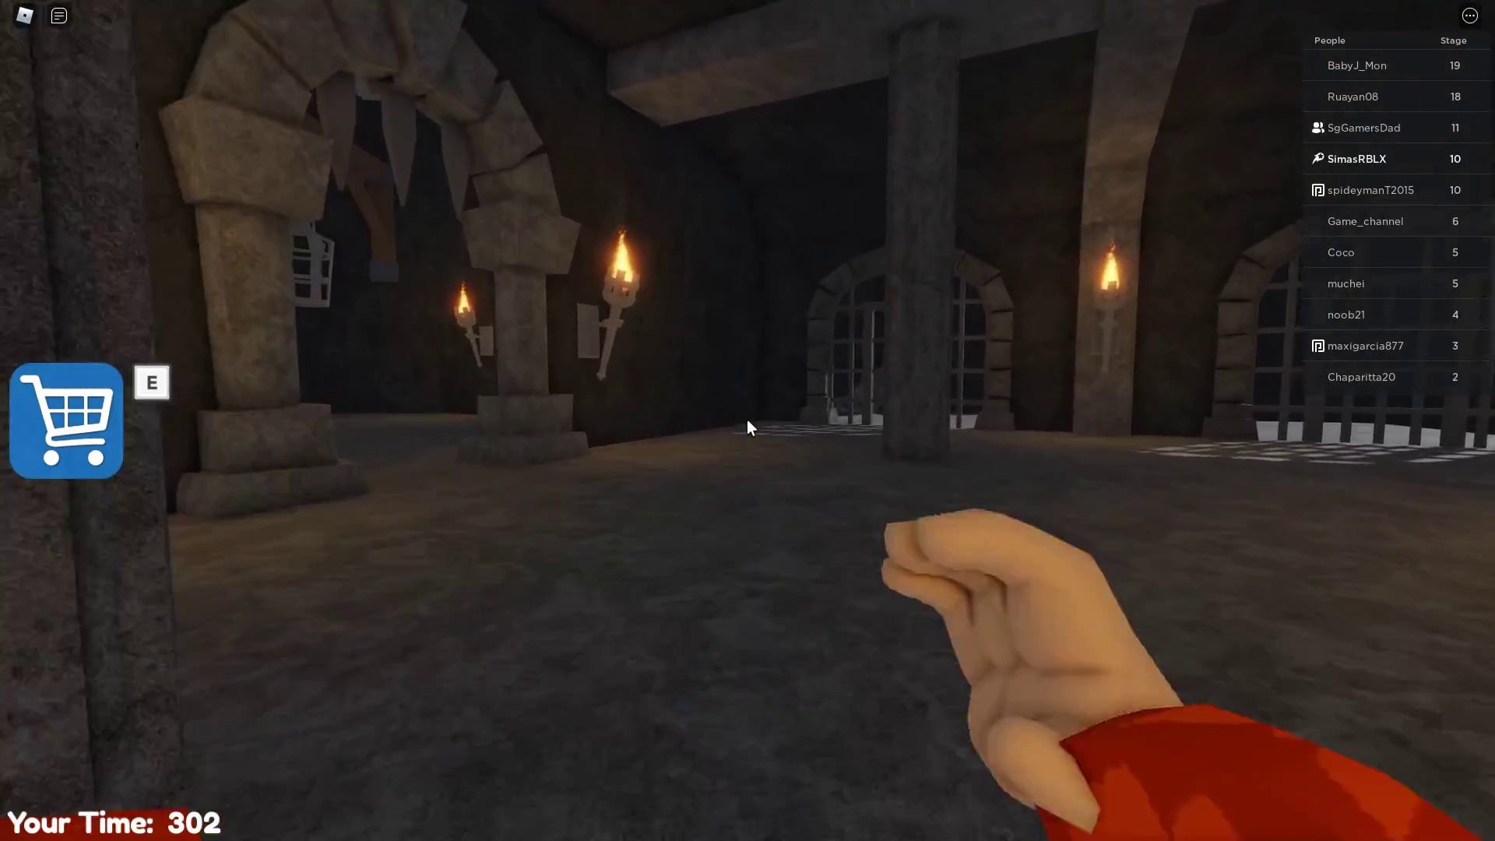
pyautogui.press('w')
pyautogui.press('w')
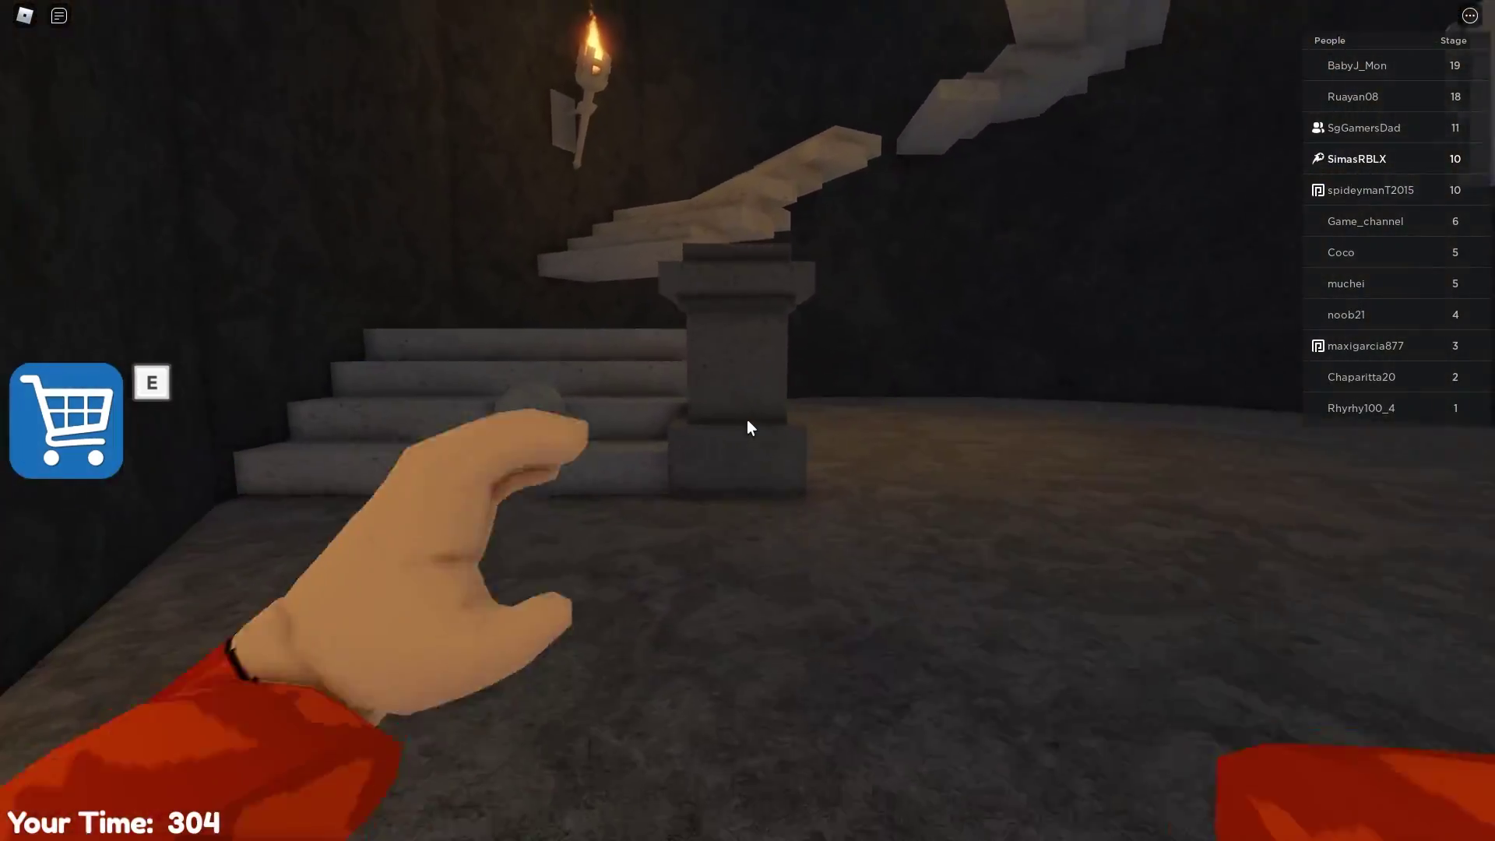
# Jump up the floating steps of the spiral staircase
pyautogui.press('w')
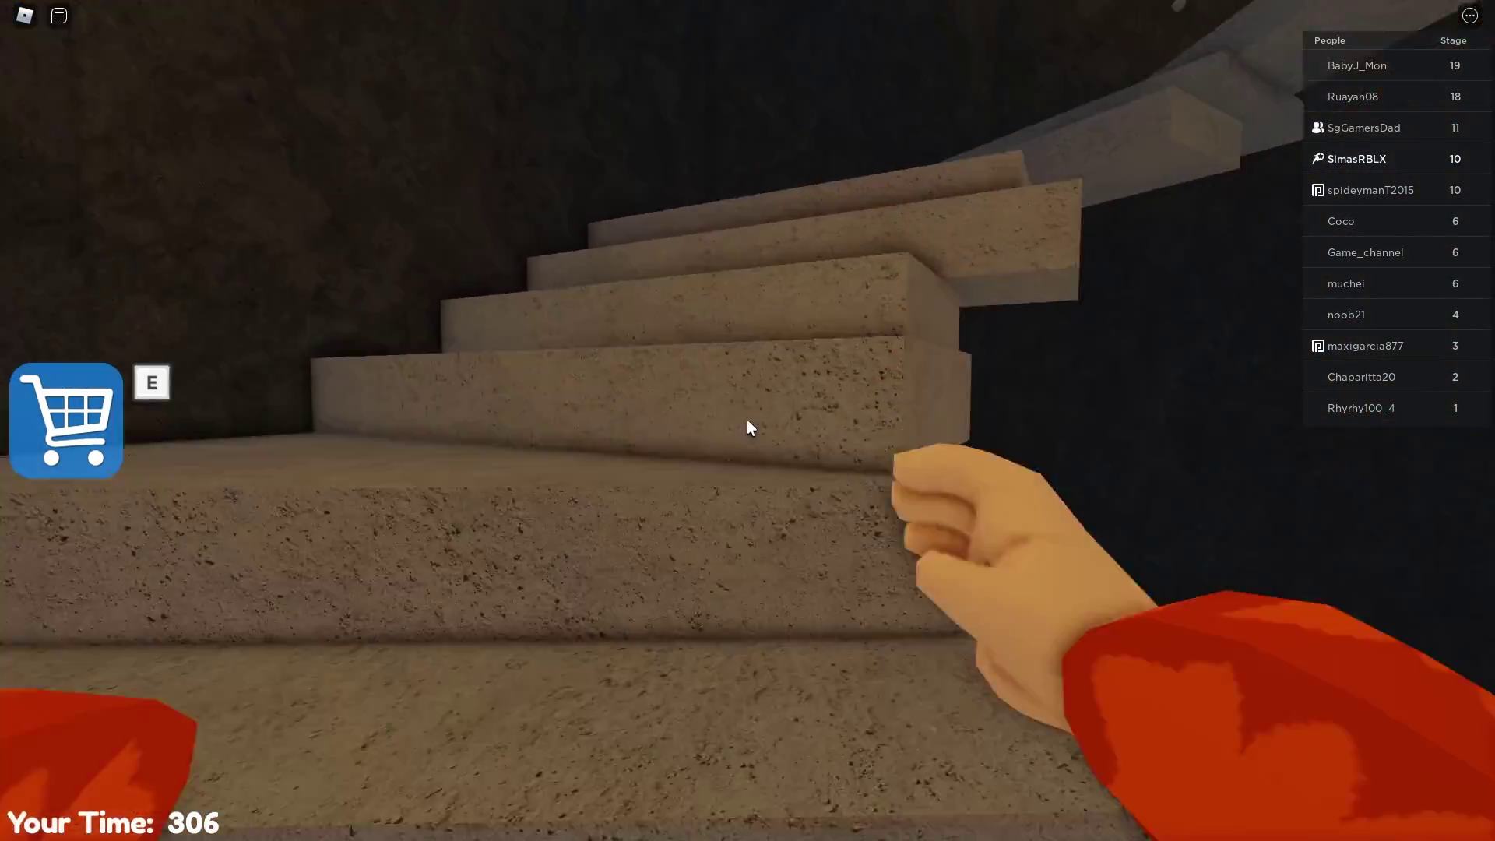
pyautogui.press('w')
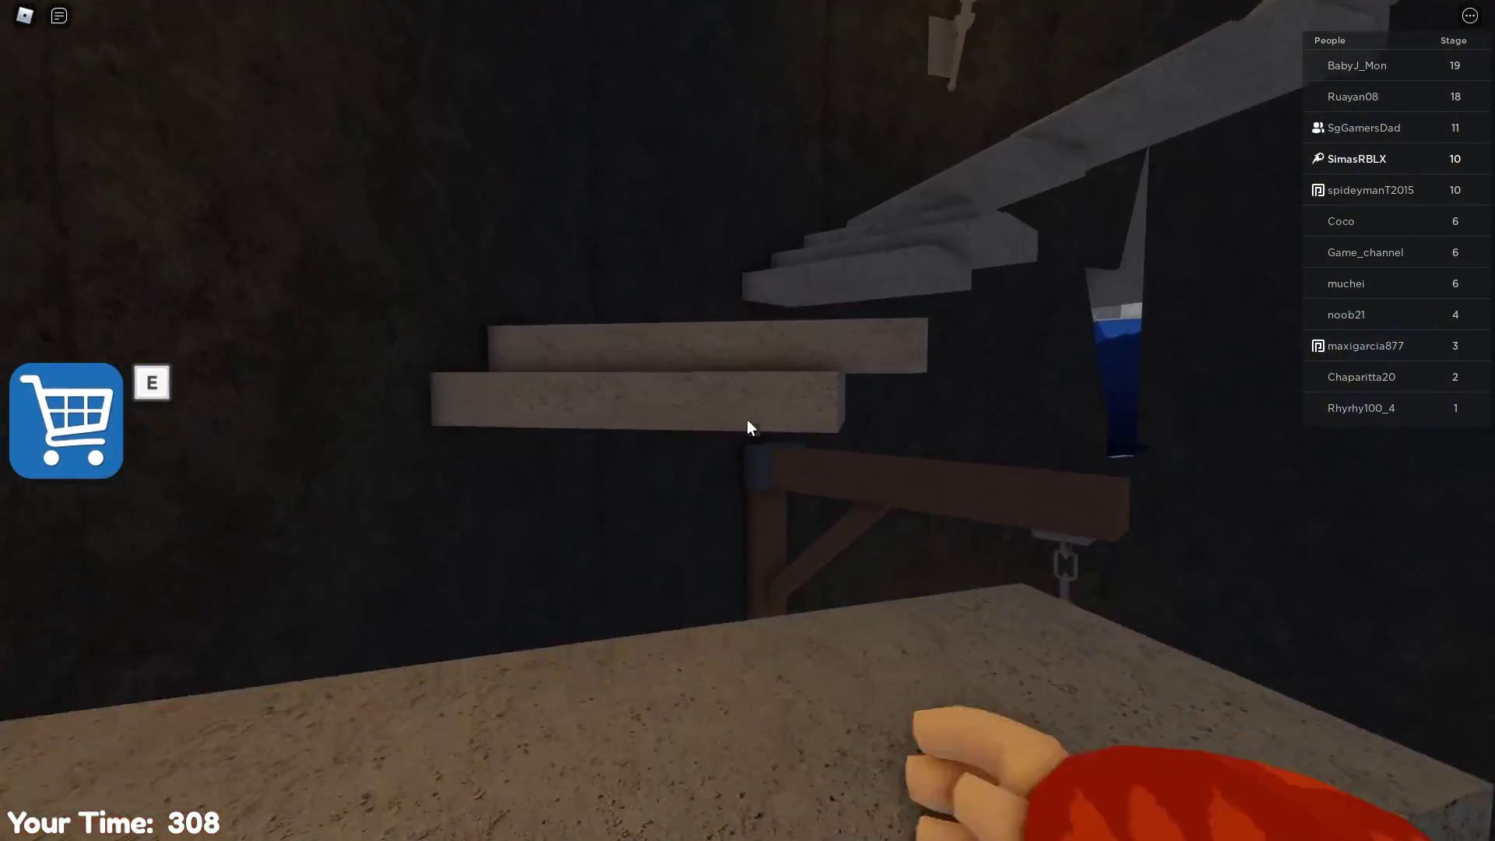
pyautogui.press('w')
pyautogui.press('space')
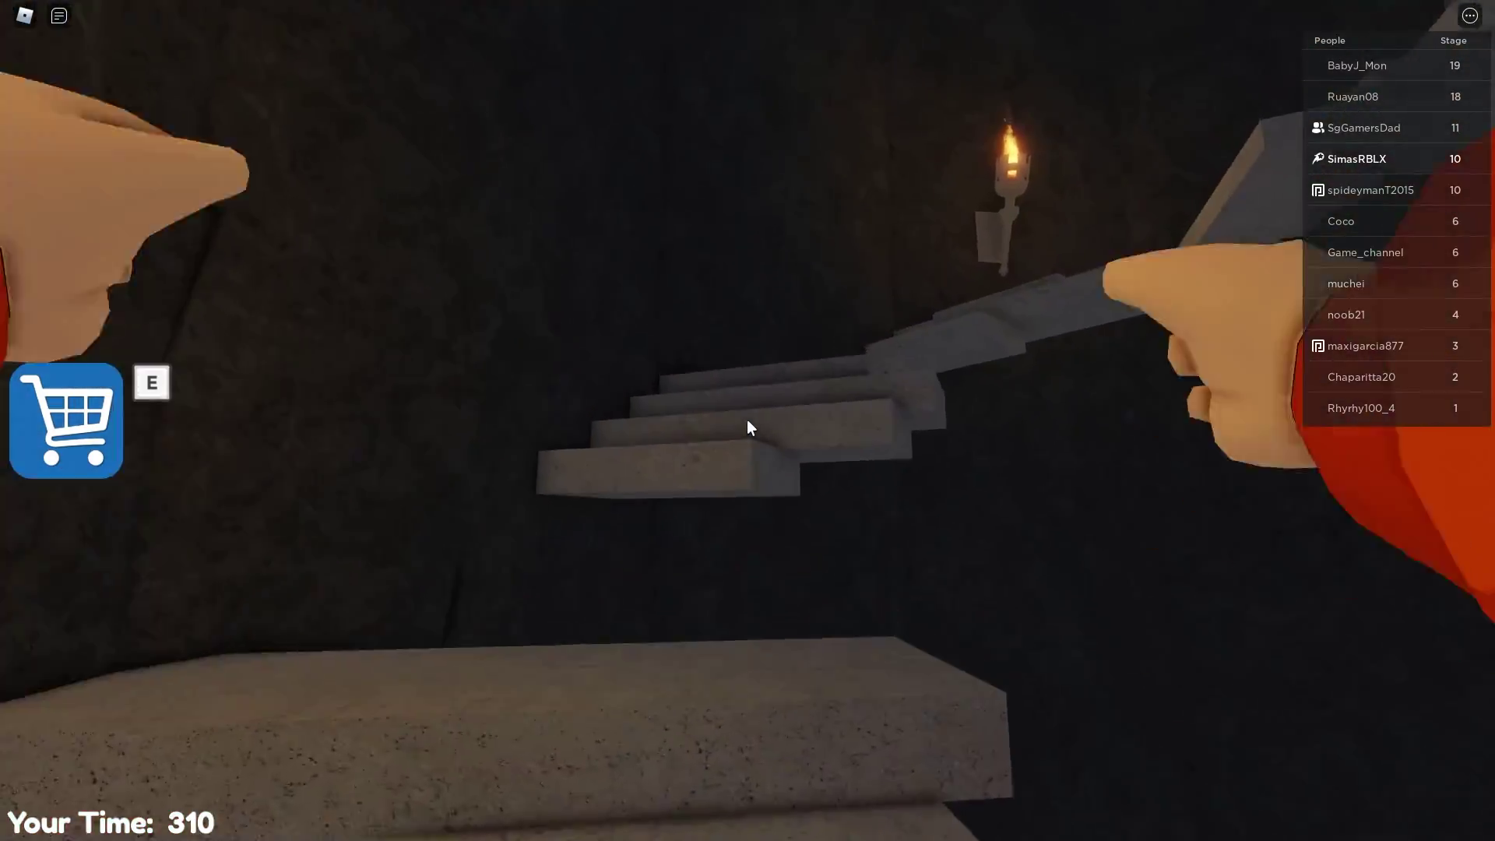
pyautogui.press('w')
pyautogui.press('space')
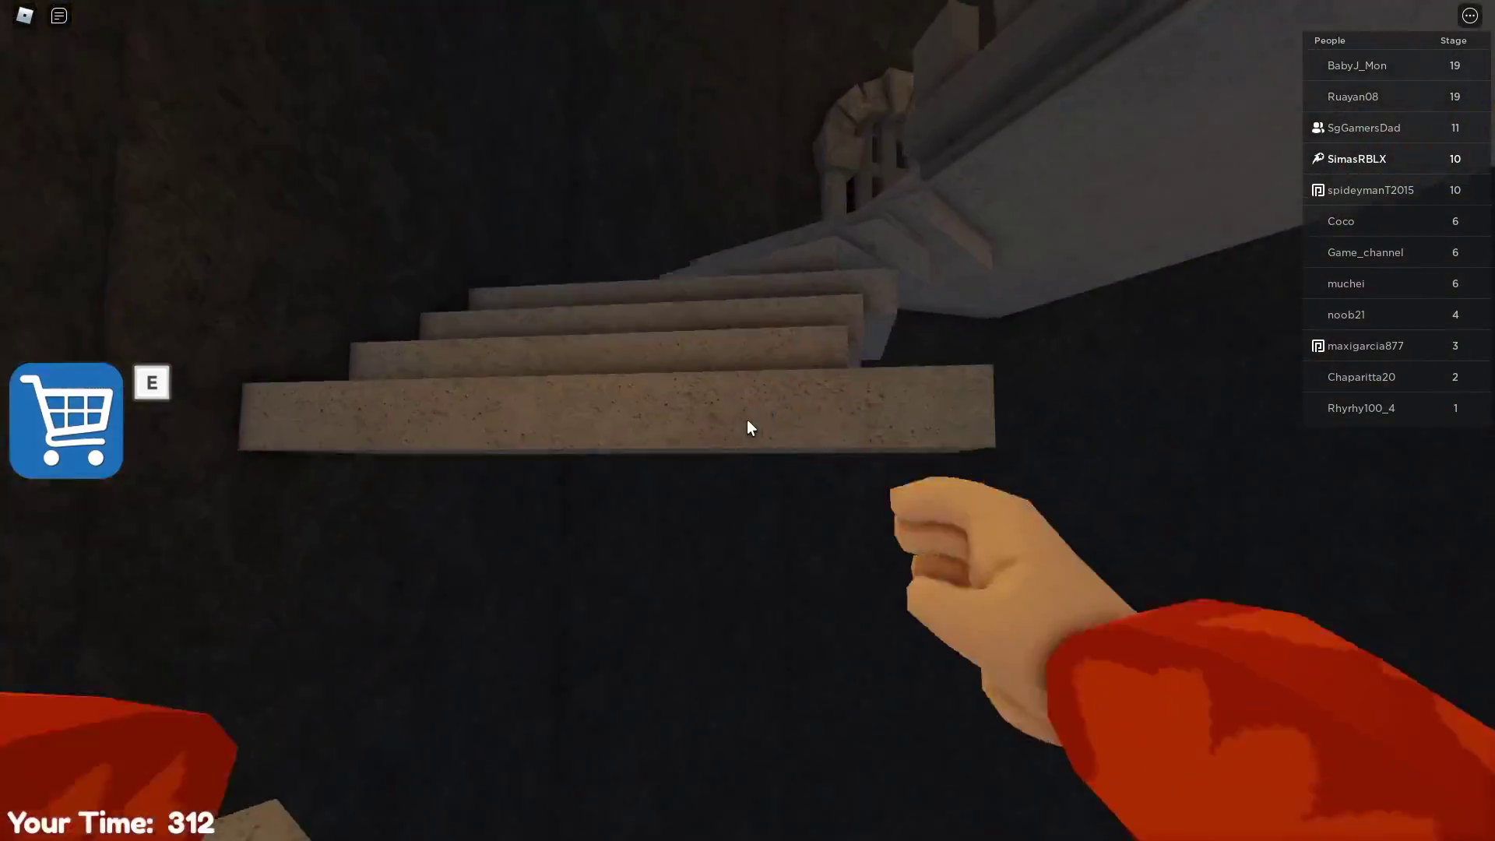
# Finish the stairs, follow the other player down the corridor, and respawn at the checkpoint
pyautogui.press('space')
pyautogui.press('w')
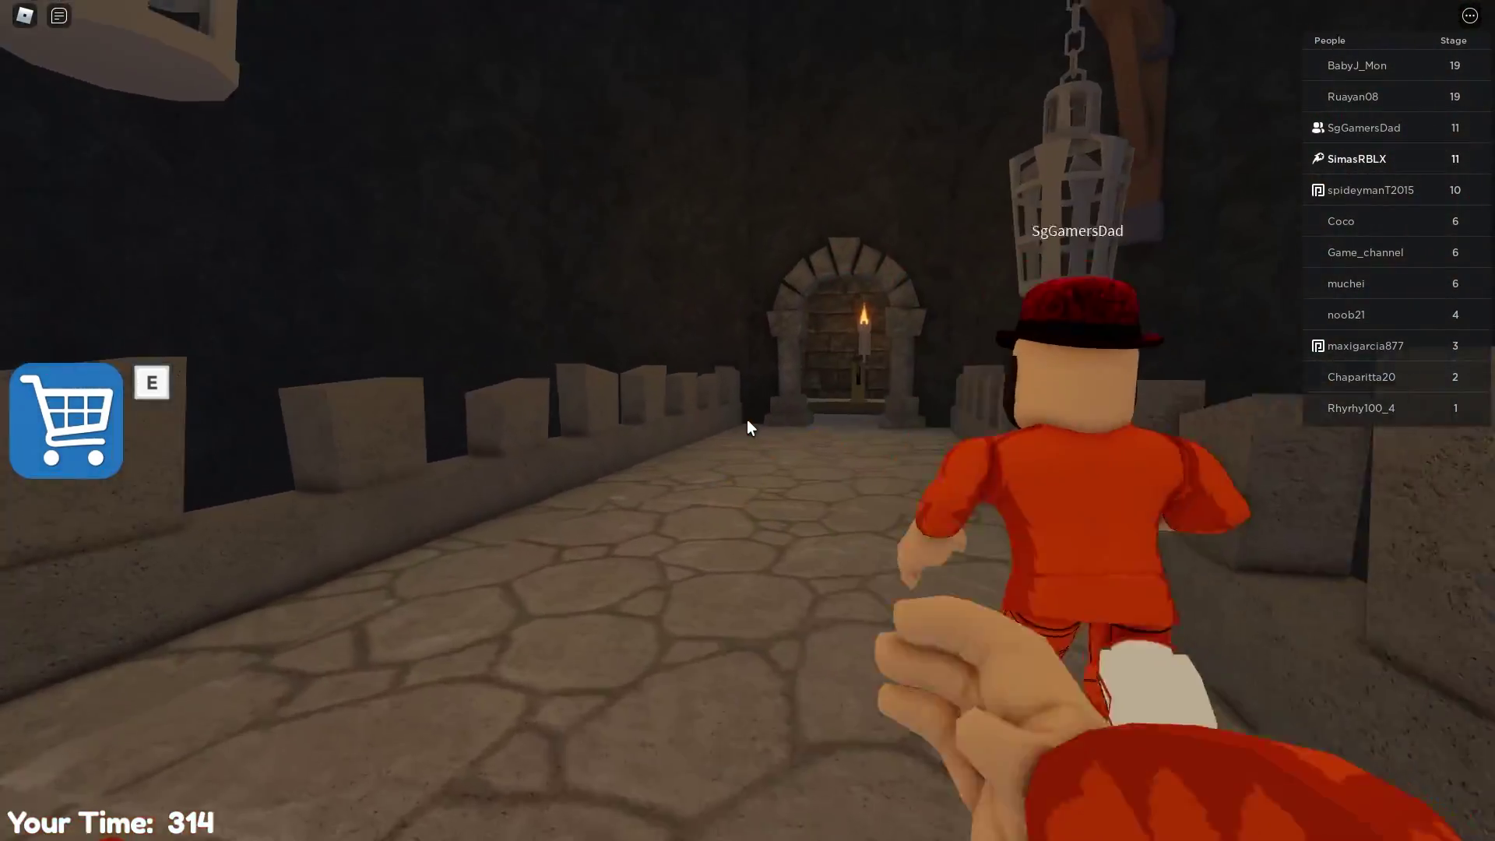
pyautogui.press('w')
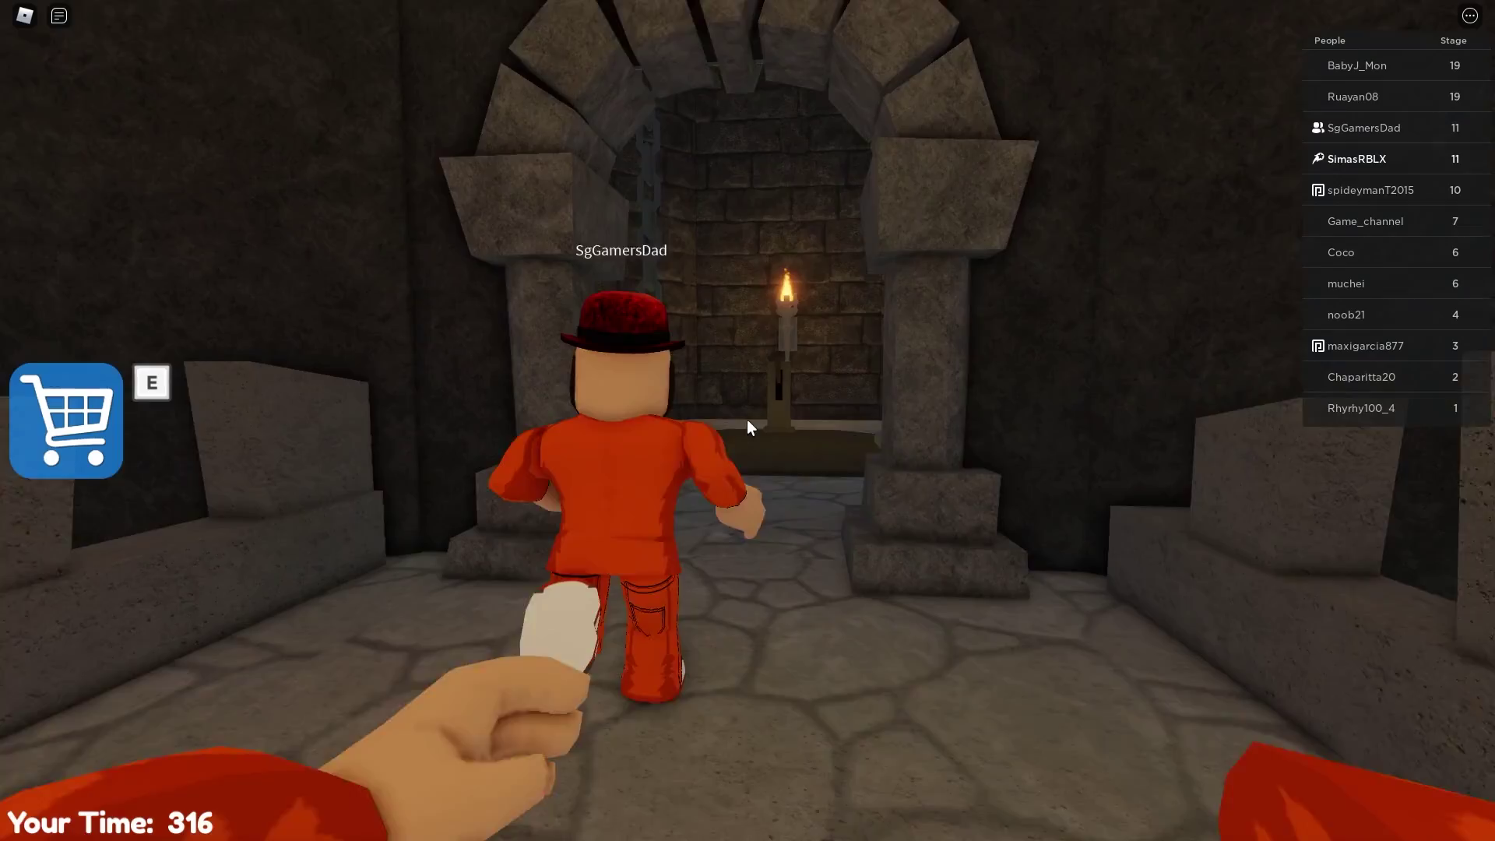
pyautogui.press('w')
pyautogui.press('w')
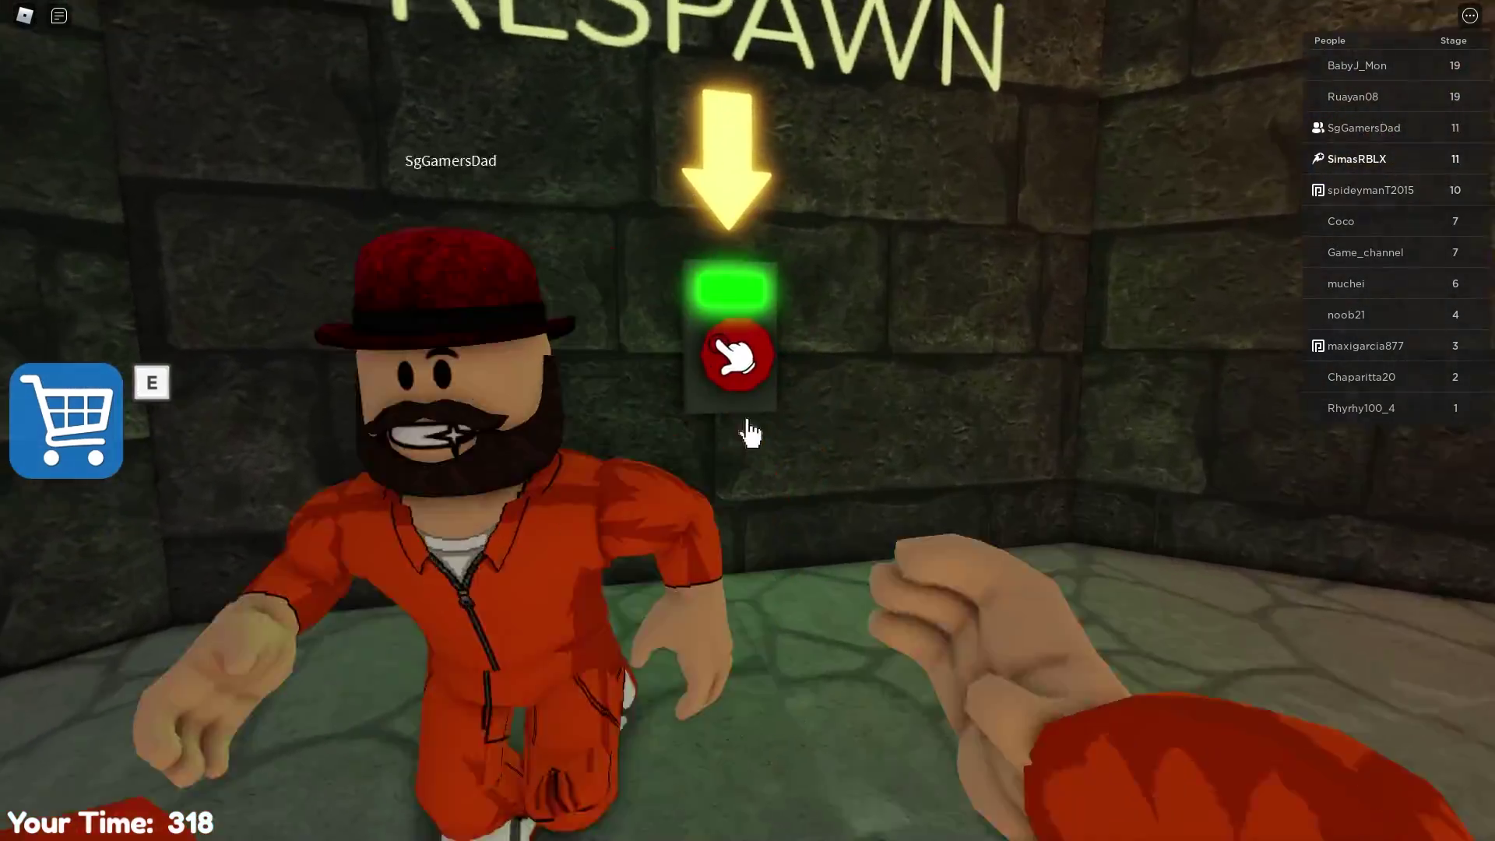
pyautogui.click(736, 356)
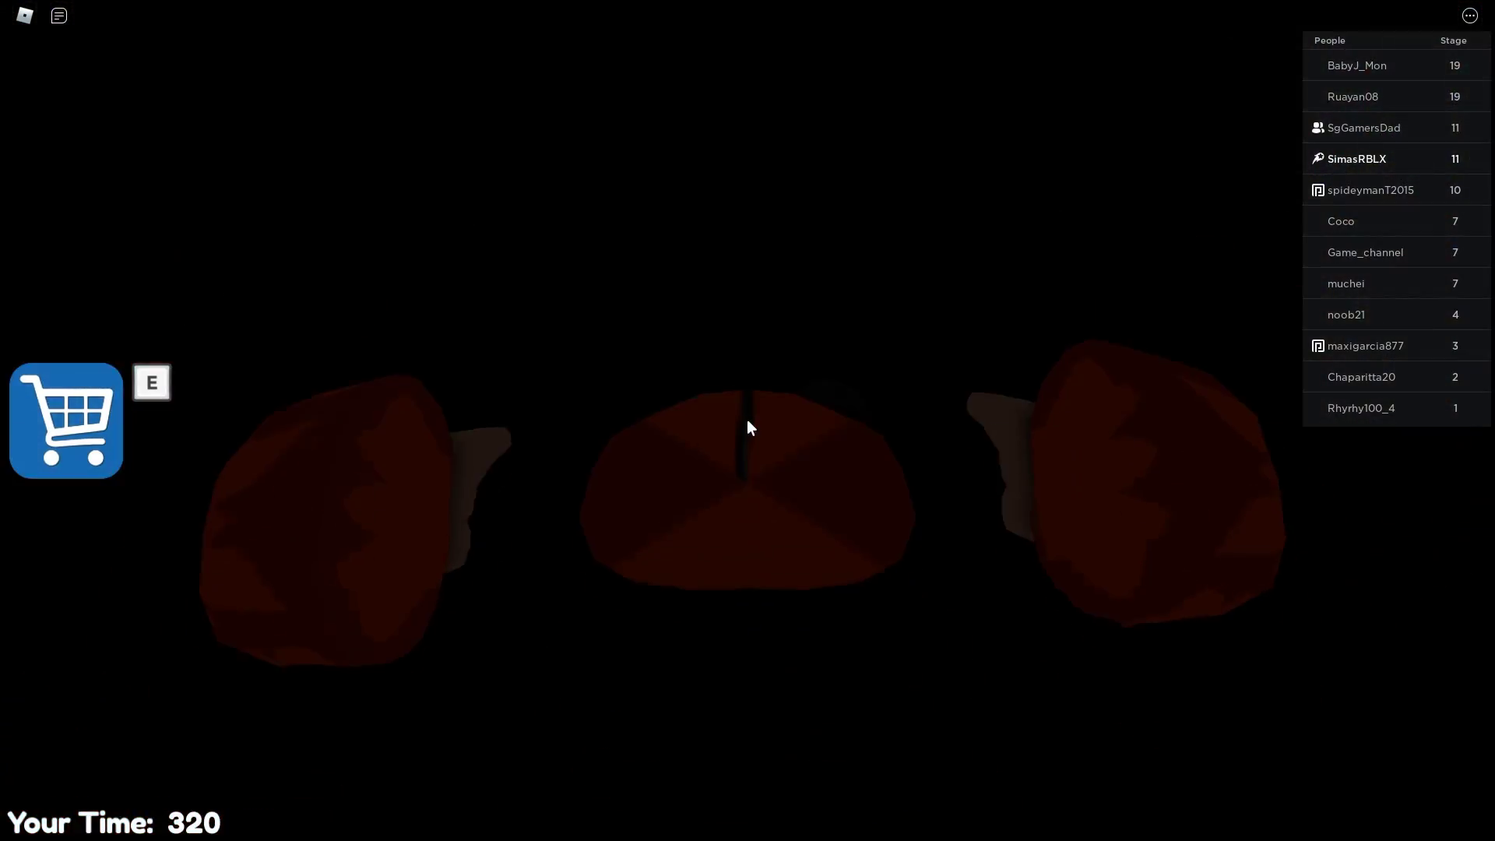
# Walk to the torch room's pedestal lever, pull it, and ride the lift upward
pyautogui.press('w')
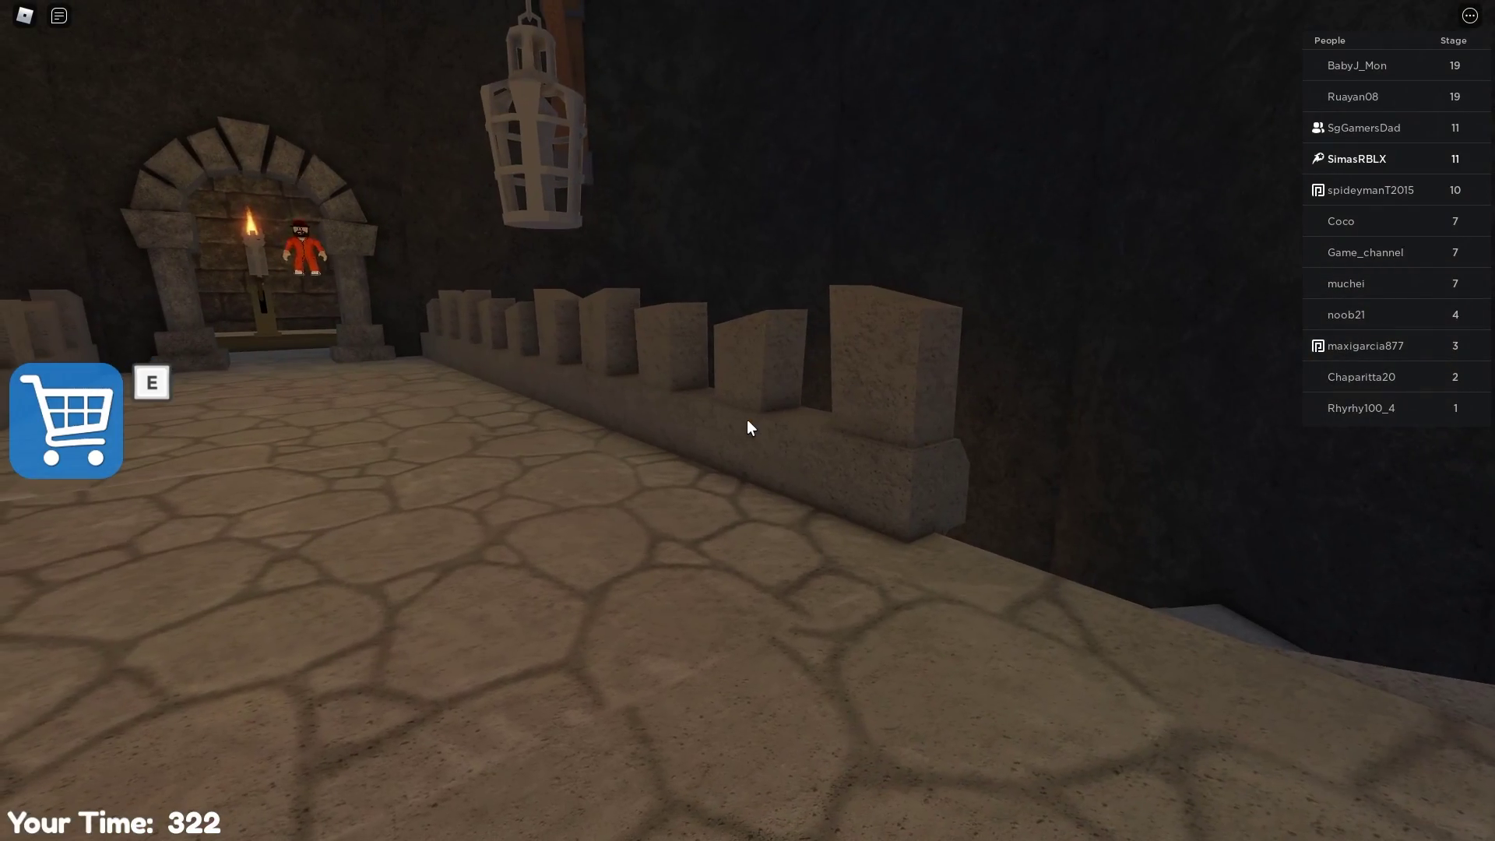
pyautogui.press('w')
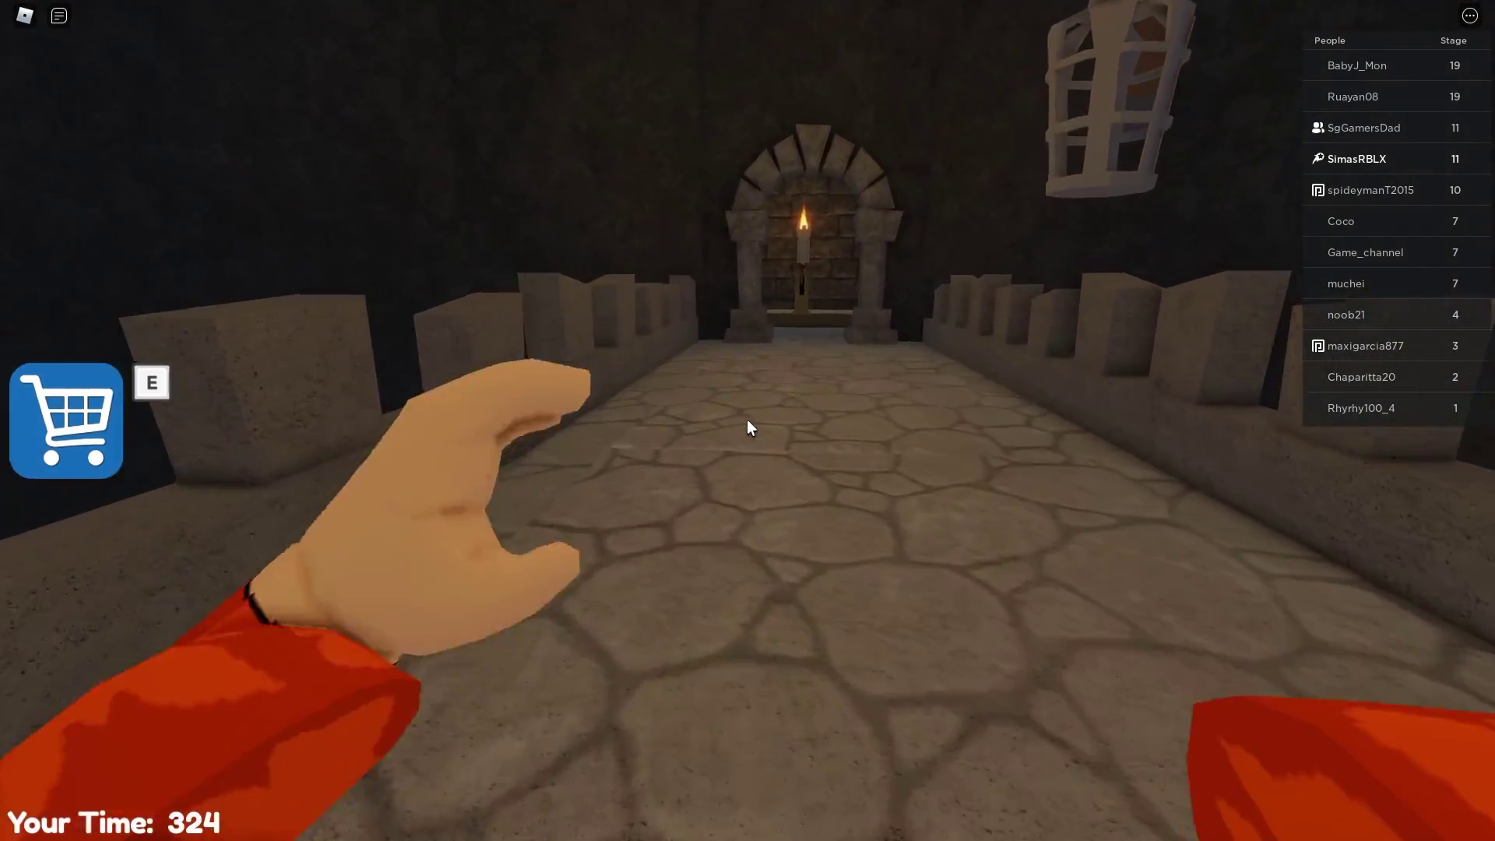
pyautogui.press('w')
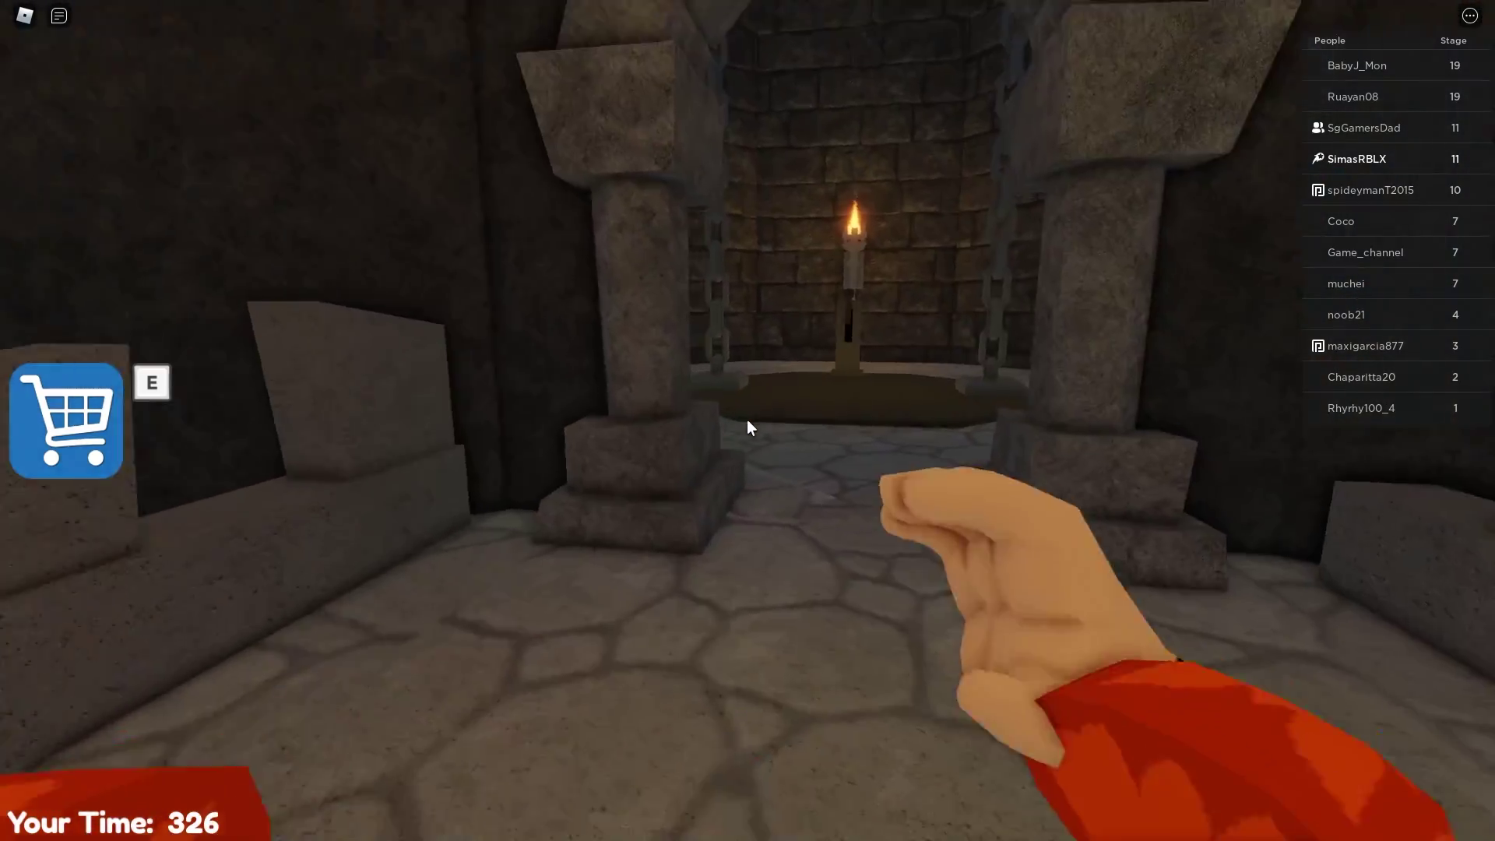
pyautogui.press('w')
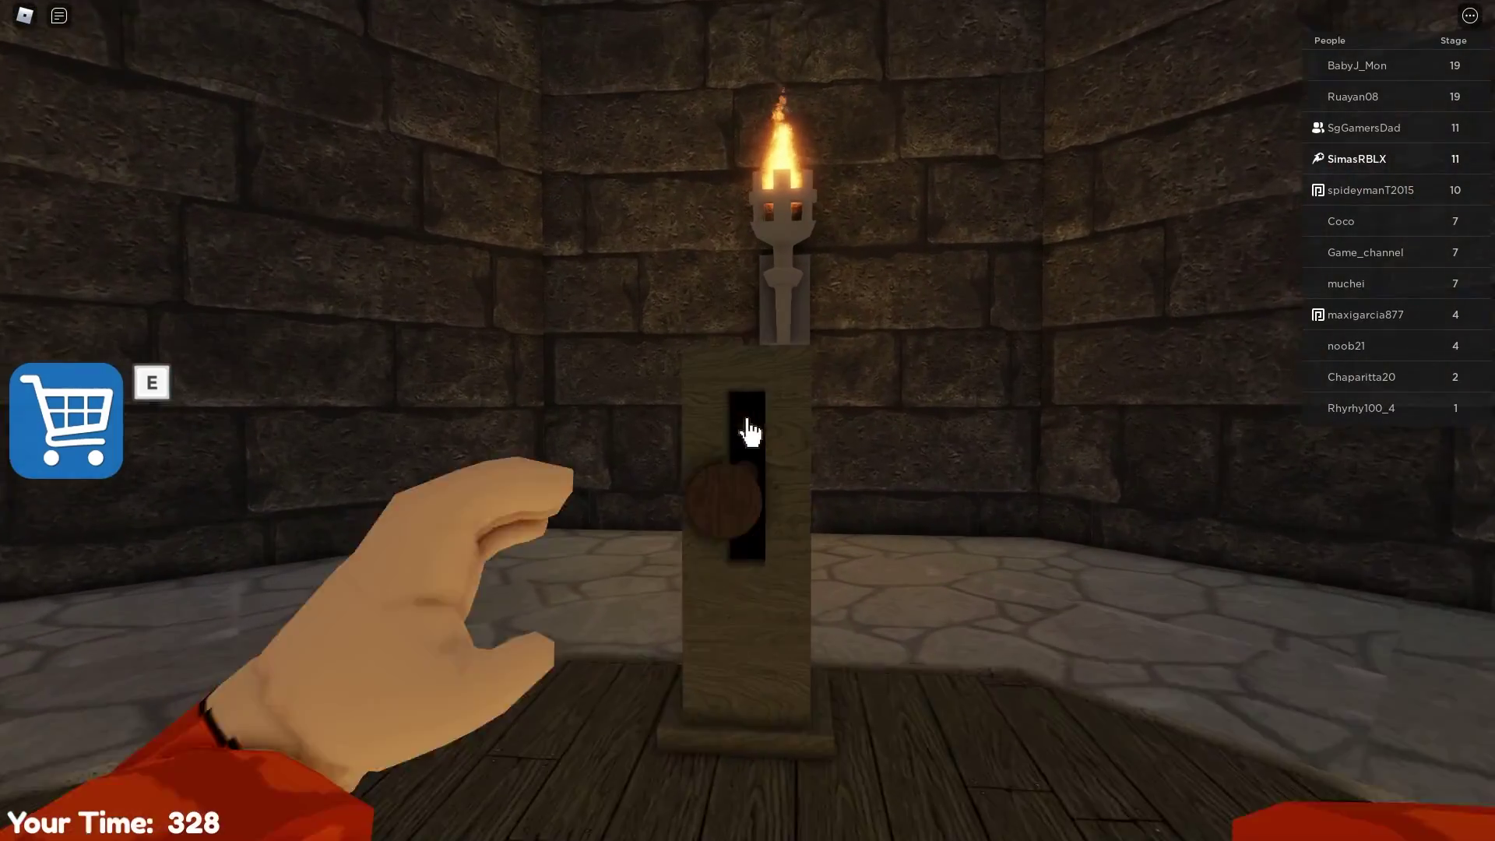
pyautogui.click(749, 432)
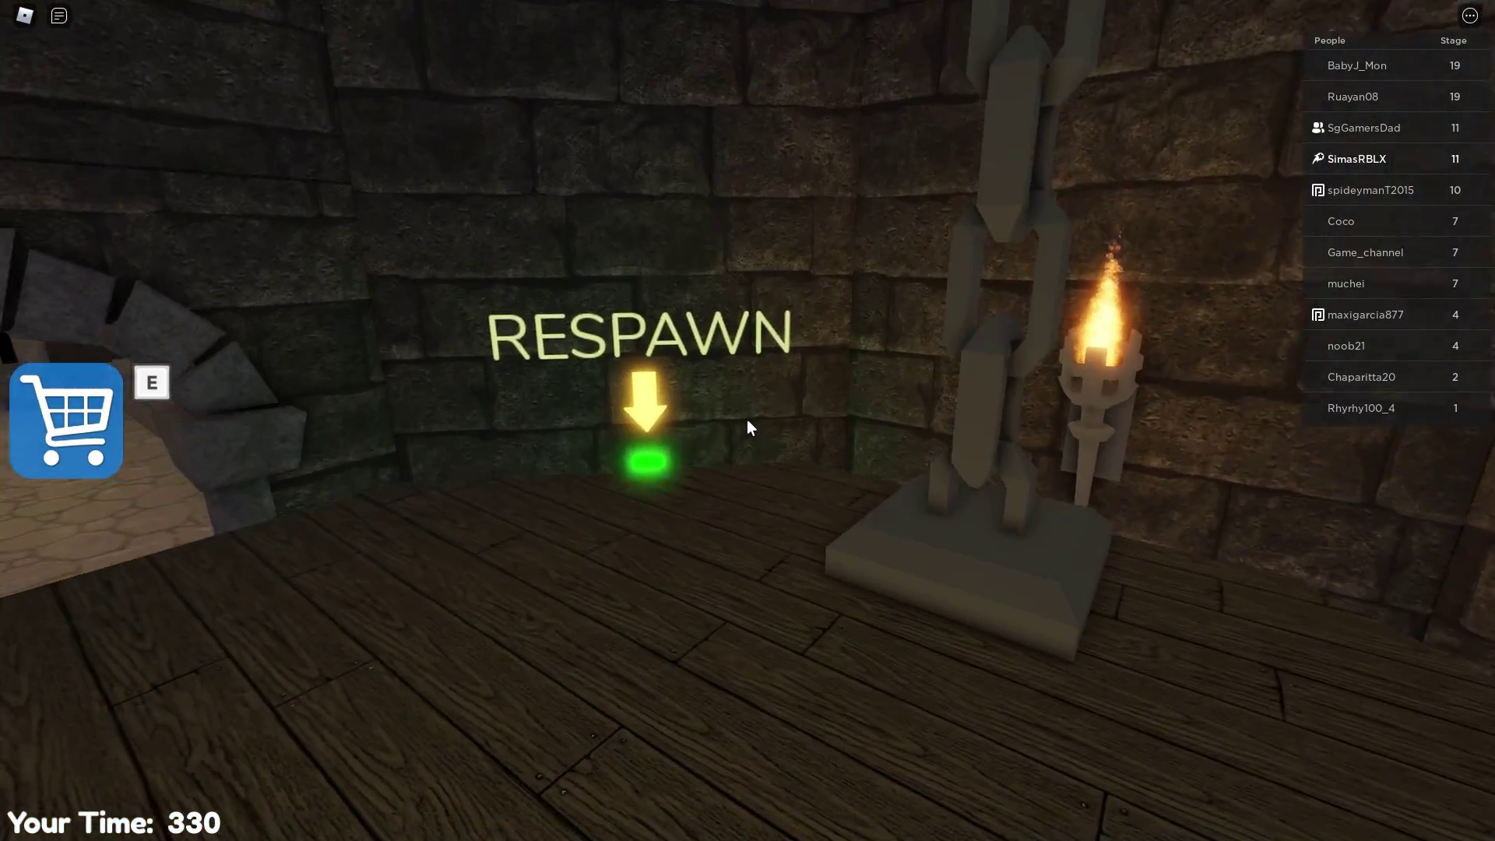
pyautogui.press('w')
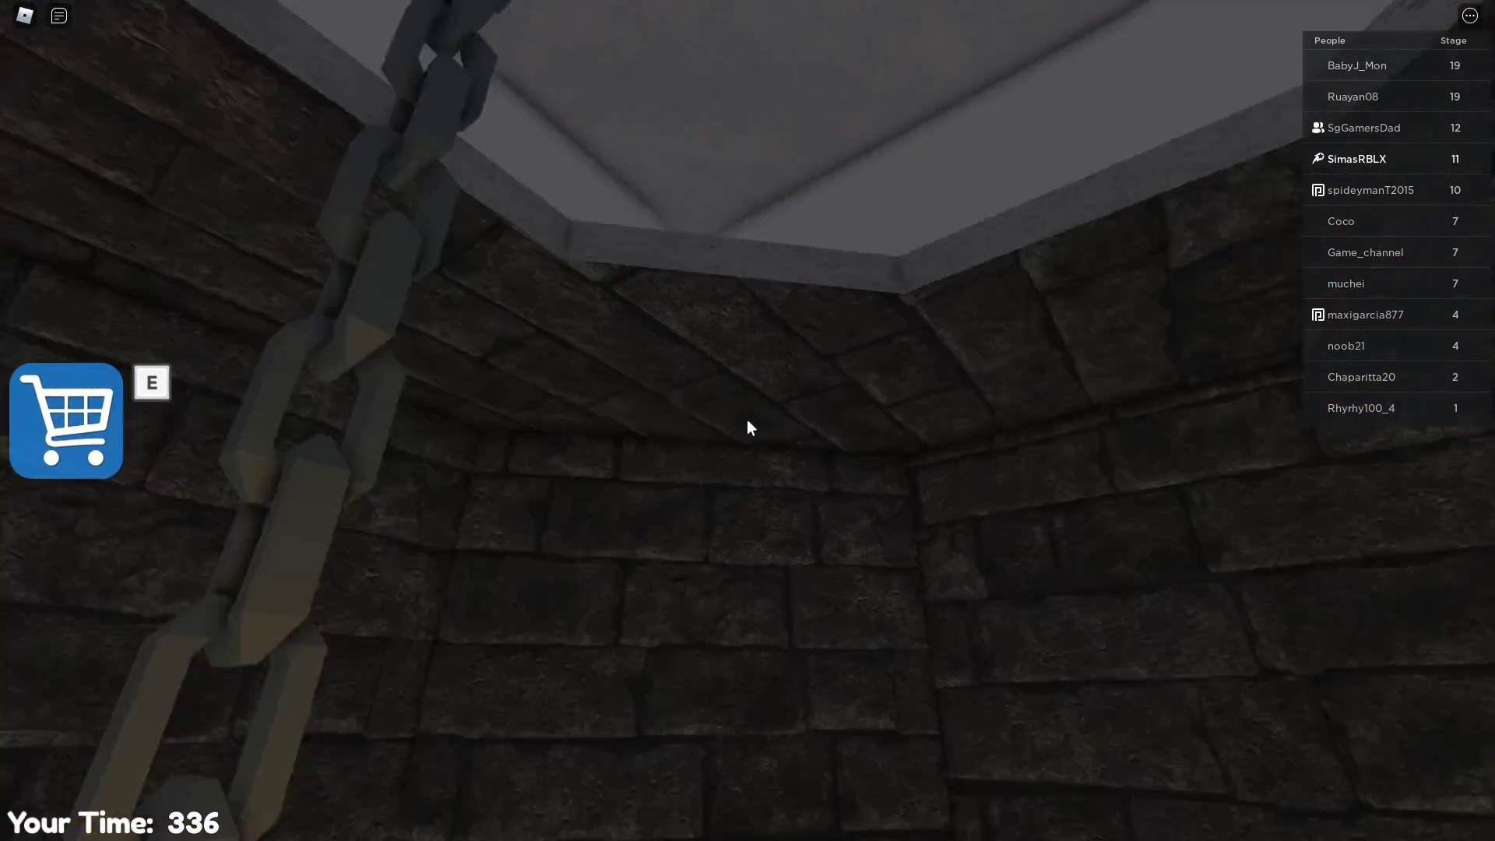
# Walk down the hallway to the vending machine and get a soda
pyautogui.press('w')
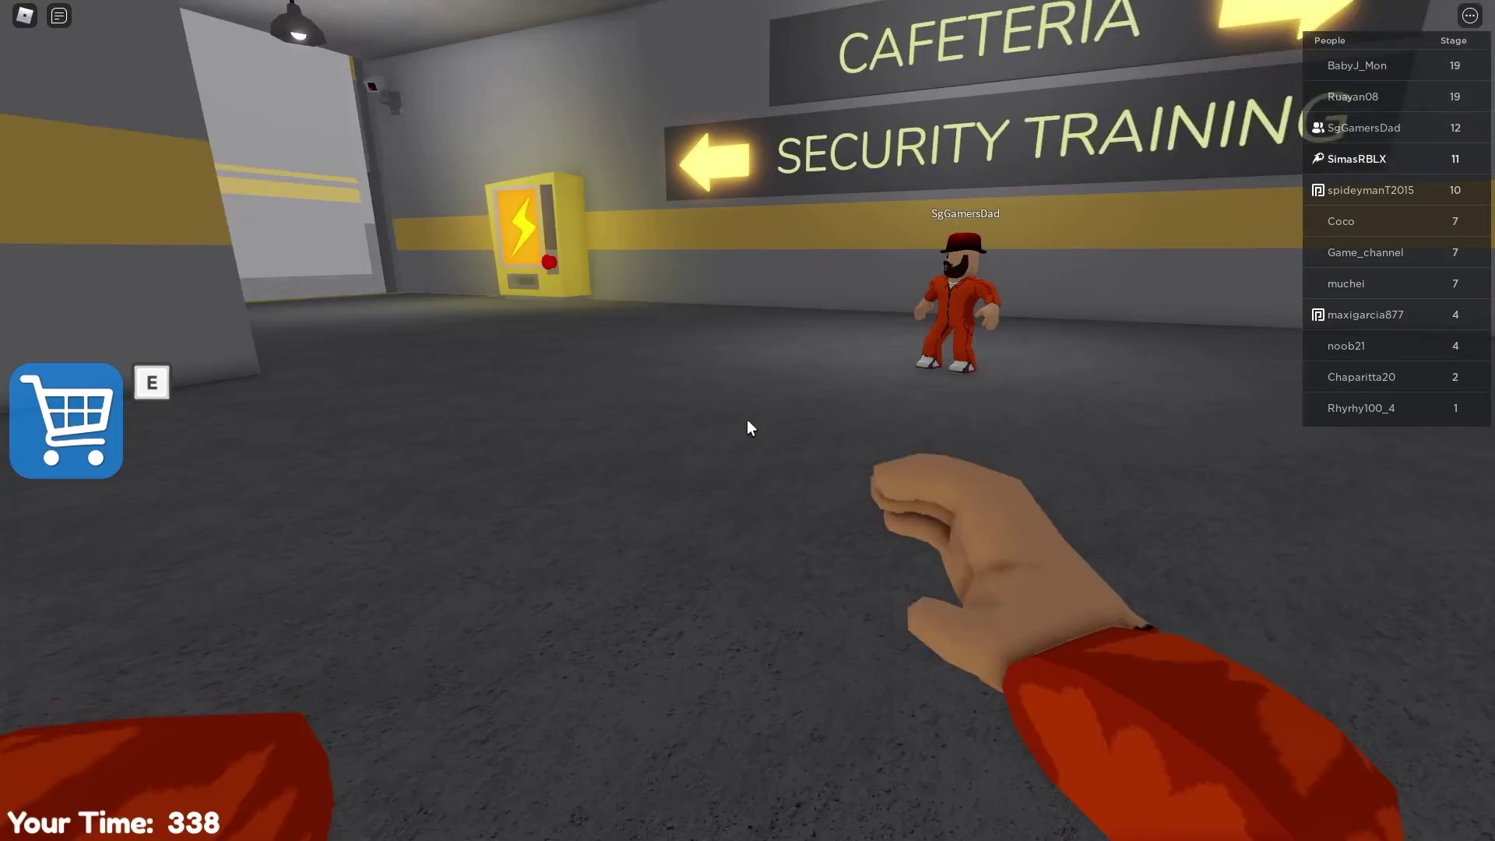
pyautogui.press('w')
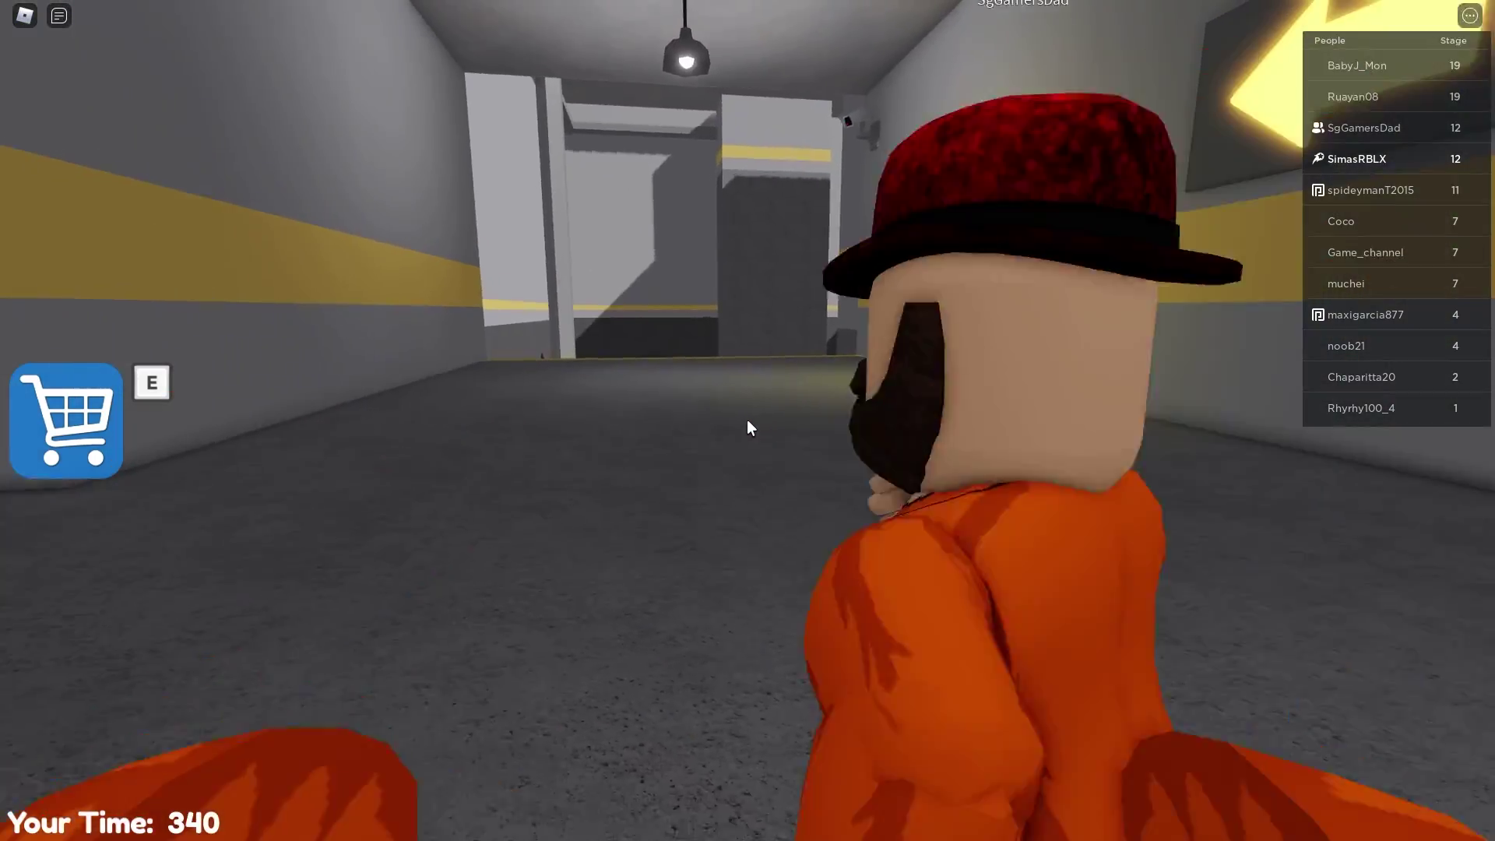
pyautogui.press('w')
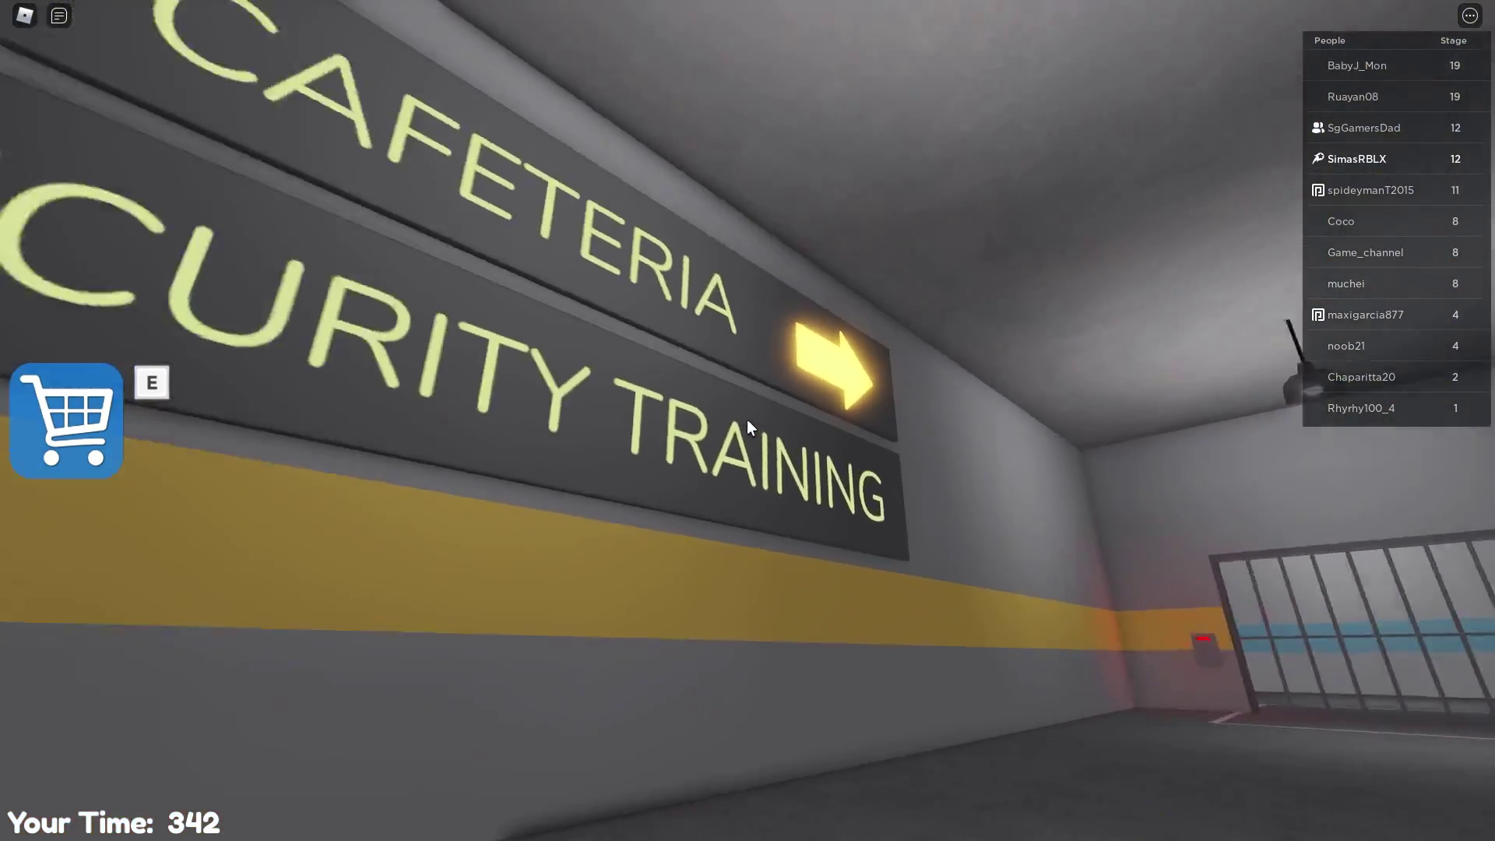
pyautogui.press('w')
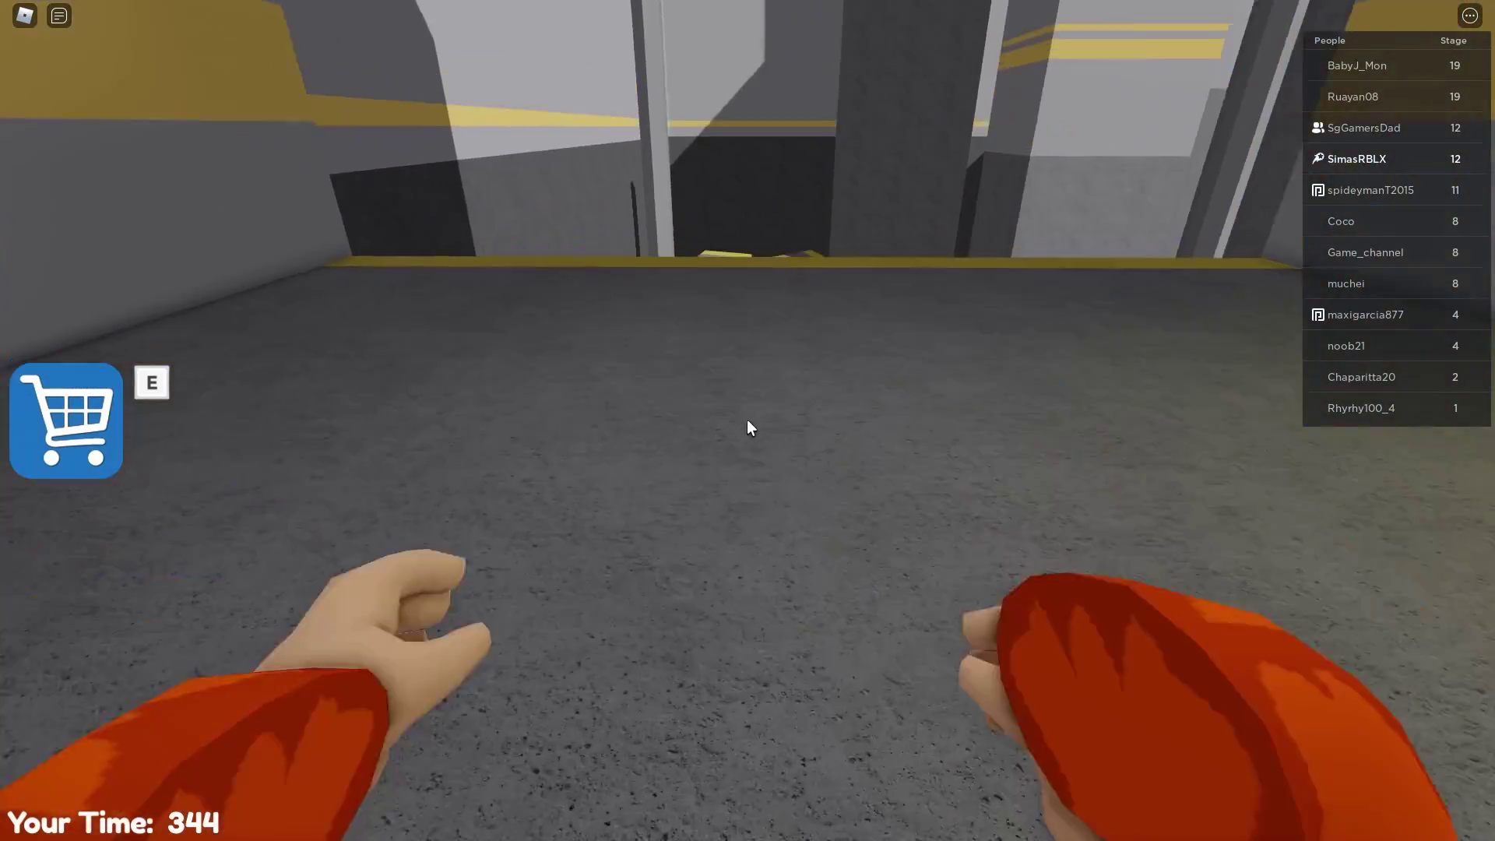
pyautogui.press('w')
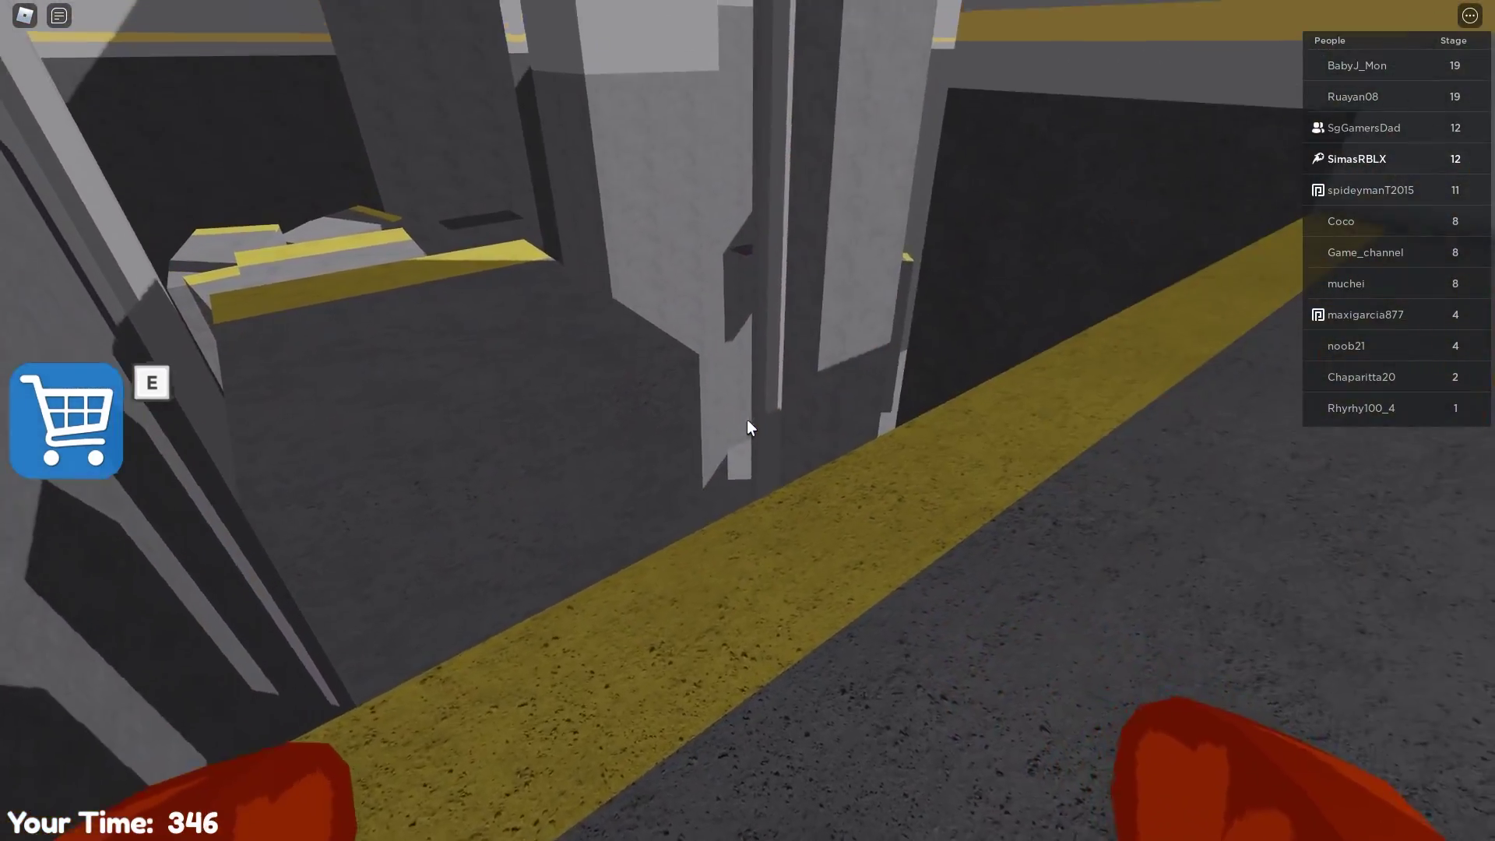
pyautogui.press('w')
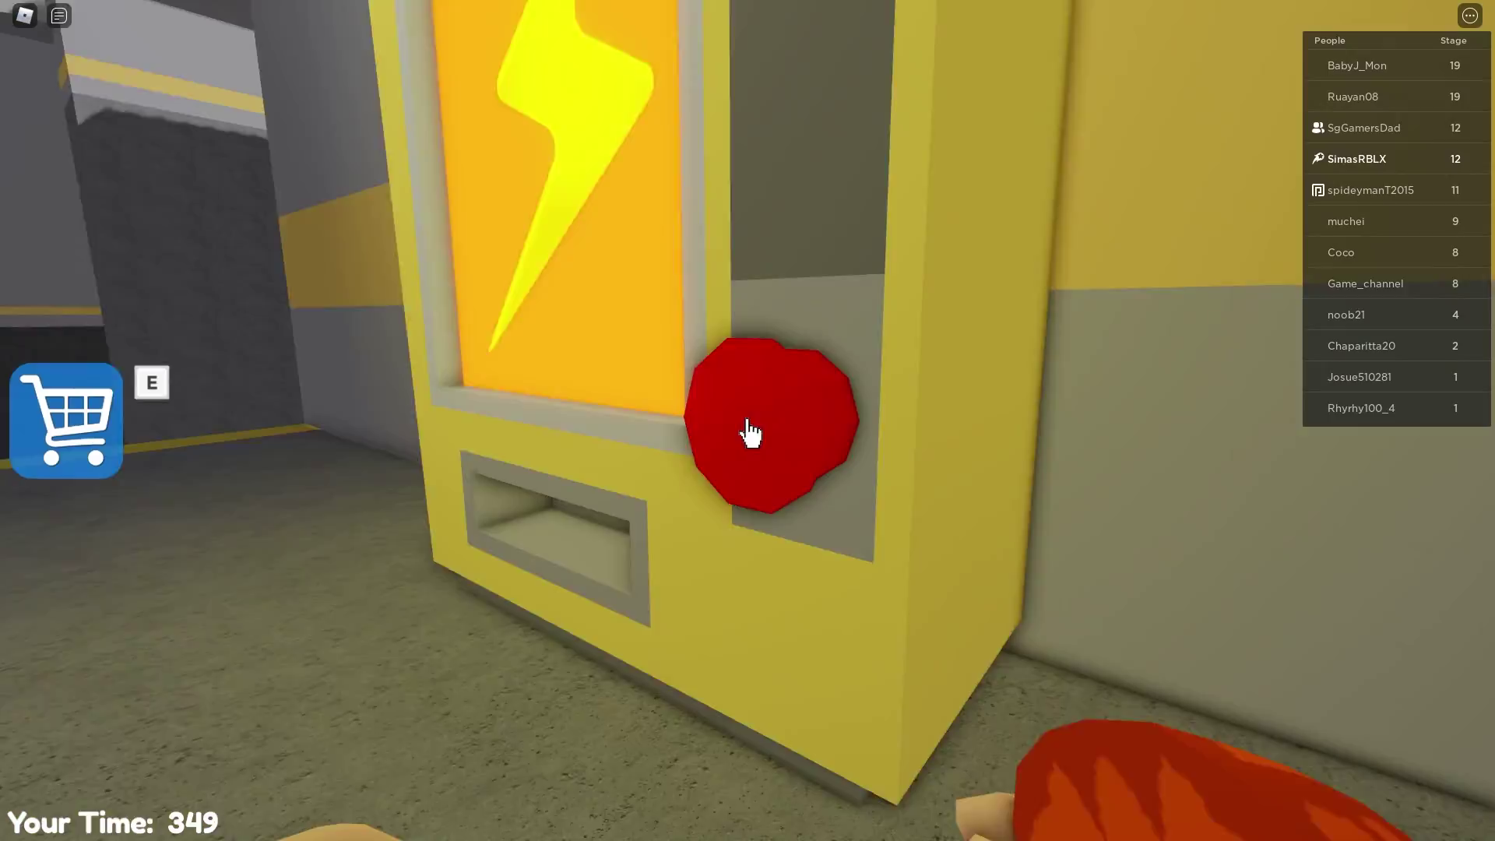
pyautogui.click(749, 432)
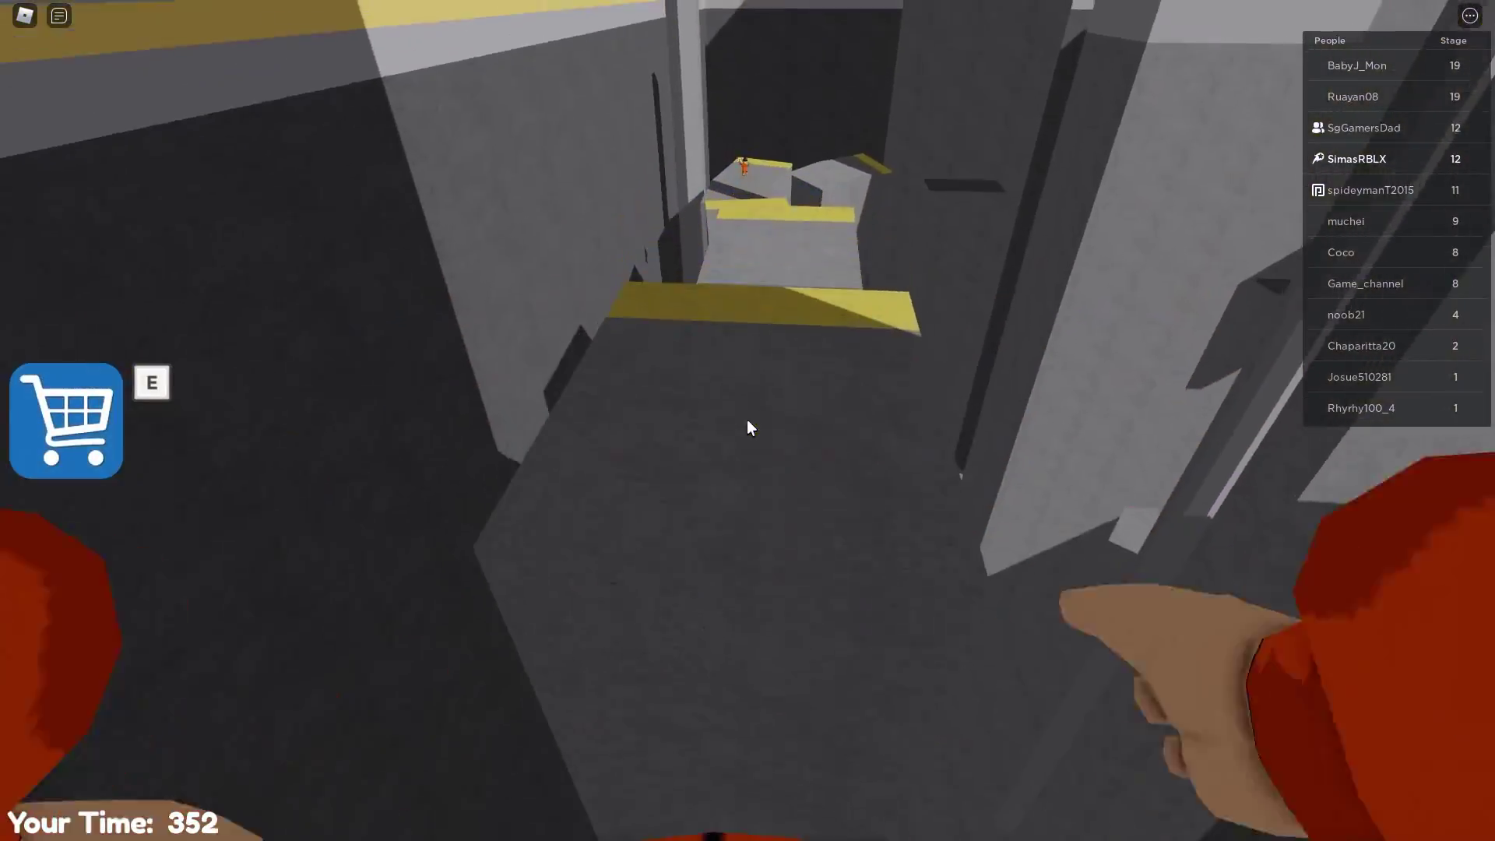
# Jump across the grey blocks onto the metal grate, then down to a grey platform
pyautogui.press('w')
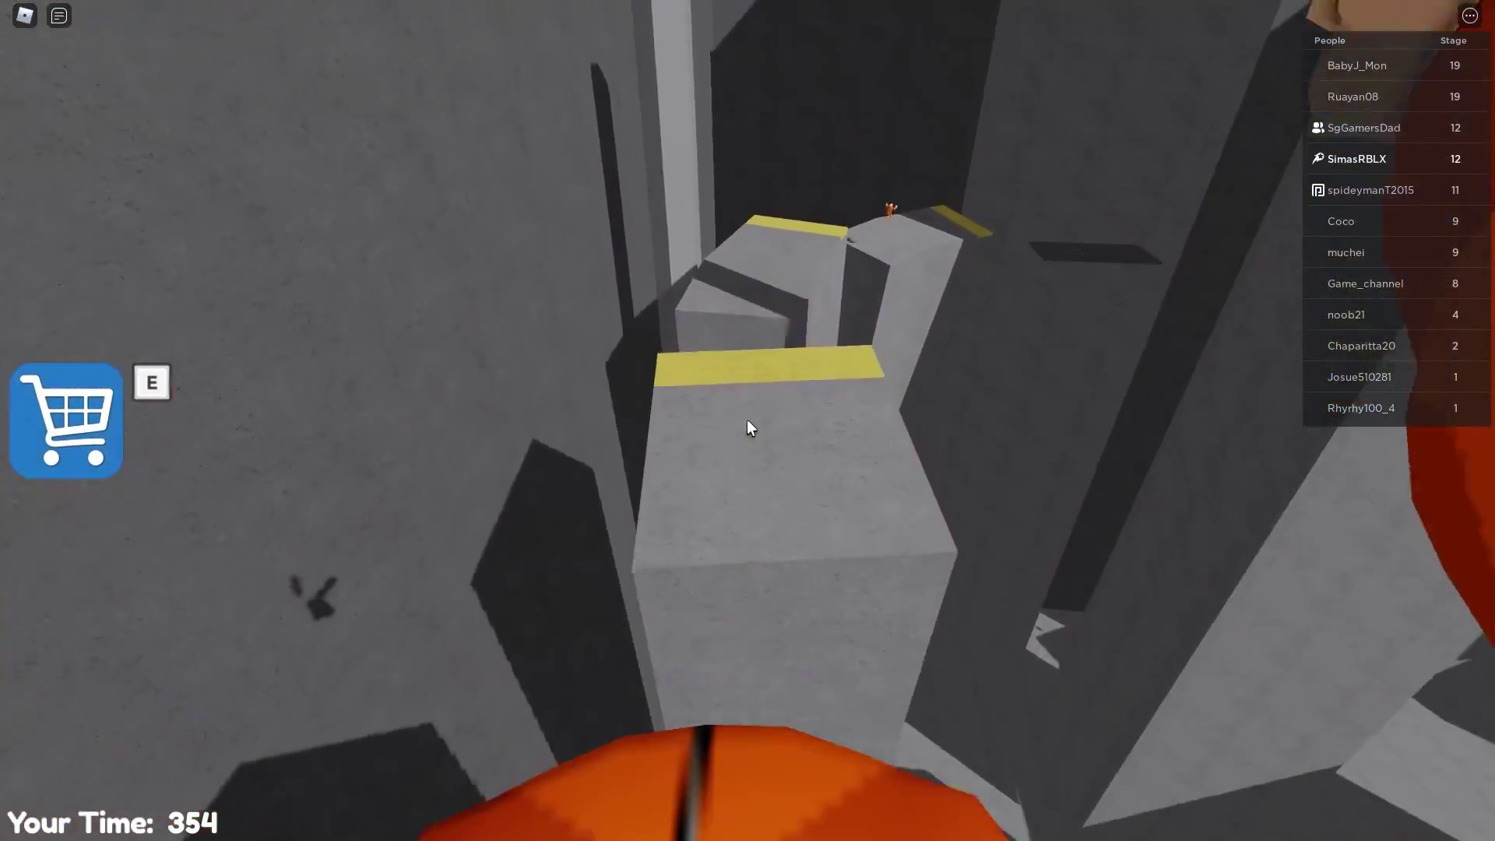
pyautogui.press('w')
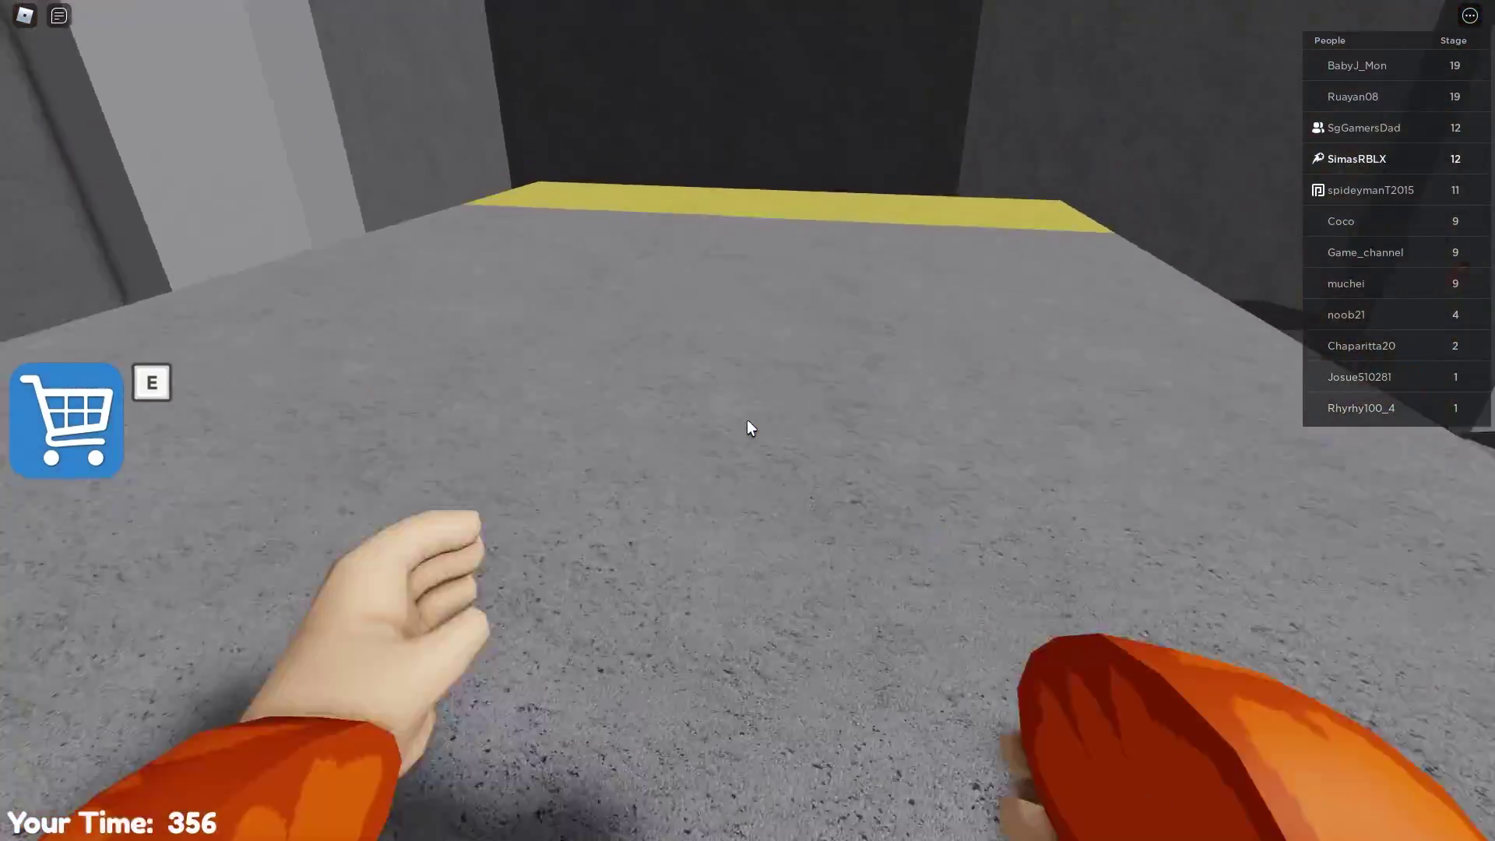
pyautogui.press('w')
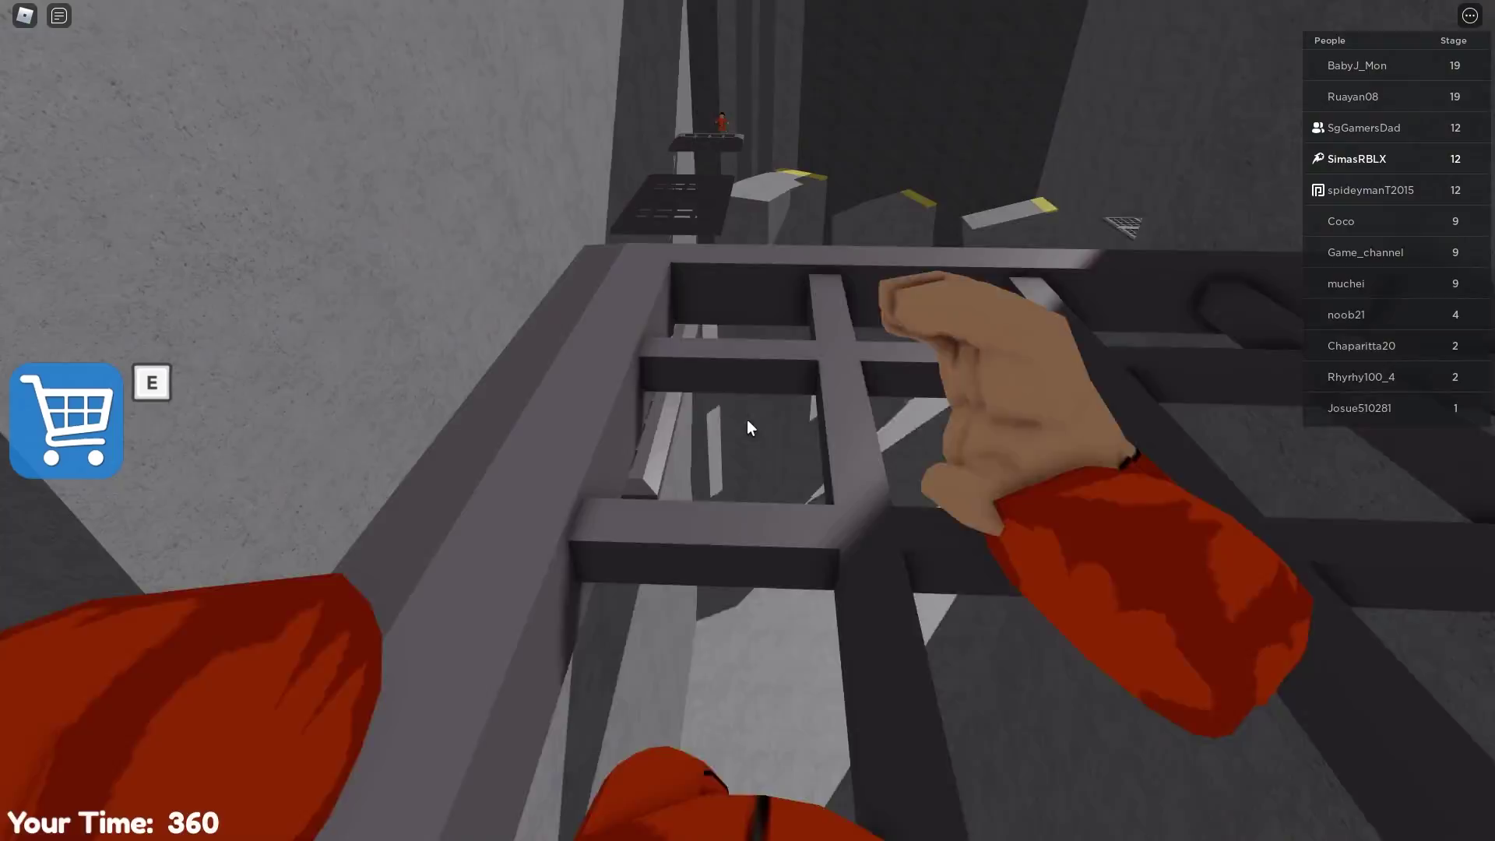
pyautogui.press('w')
pyautogui.press('w')
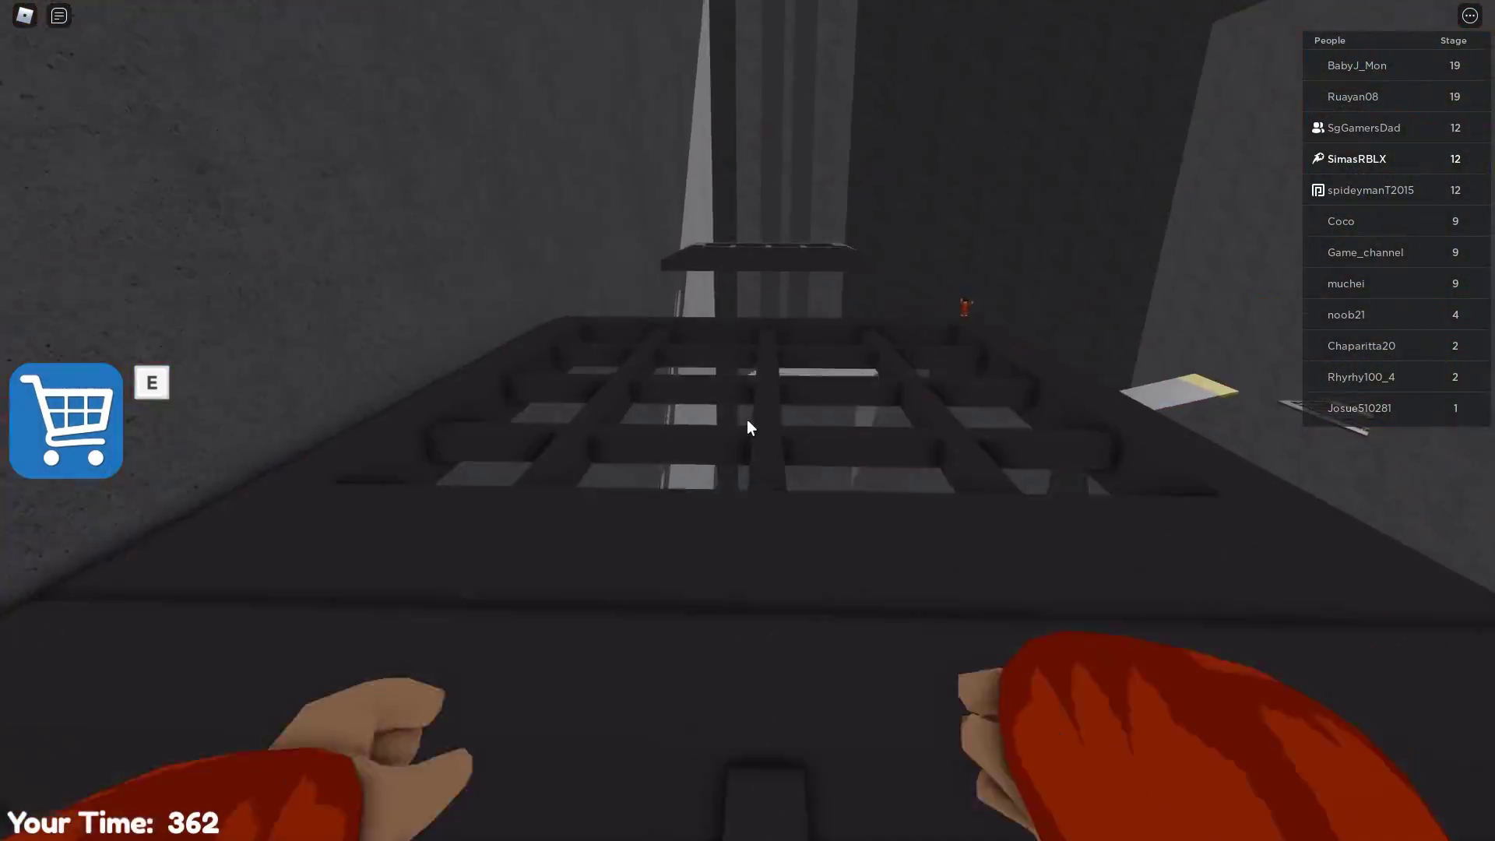
pyautogui.press('w')
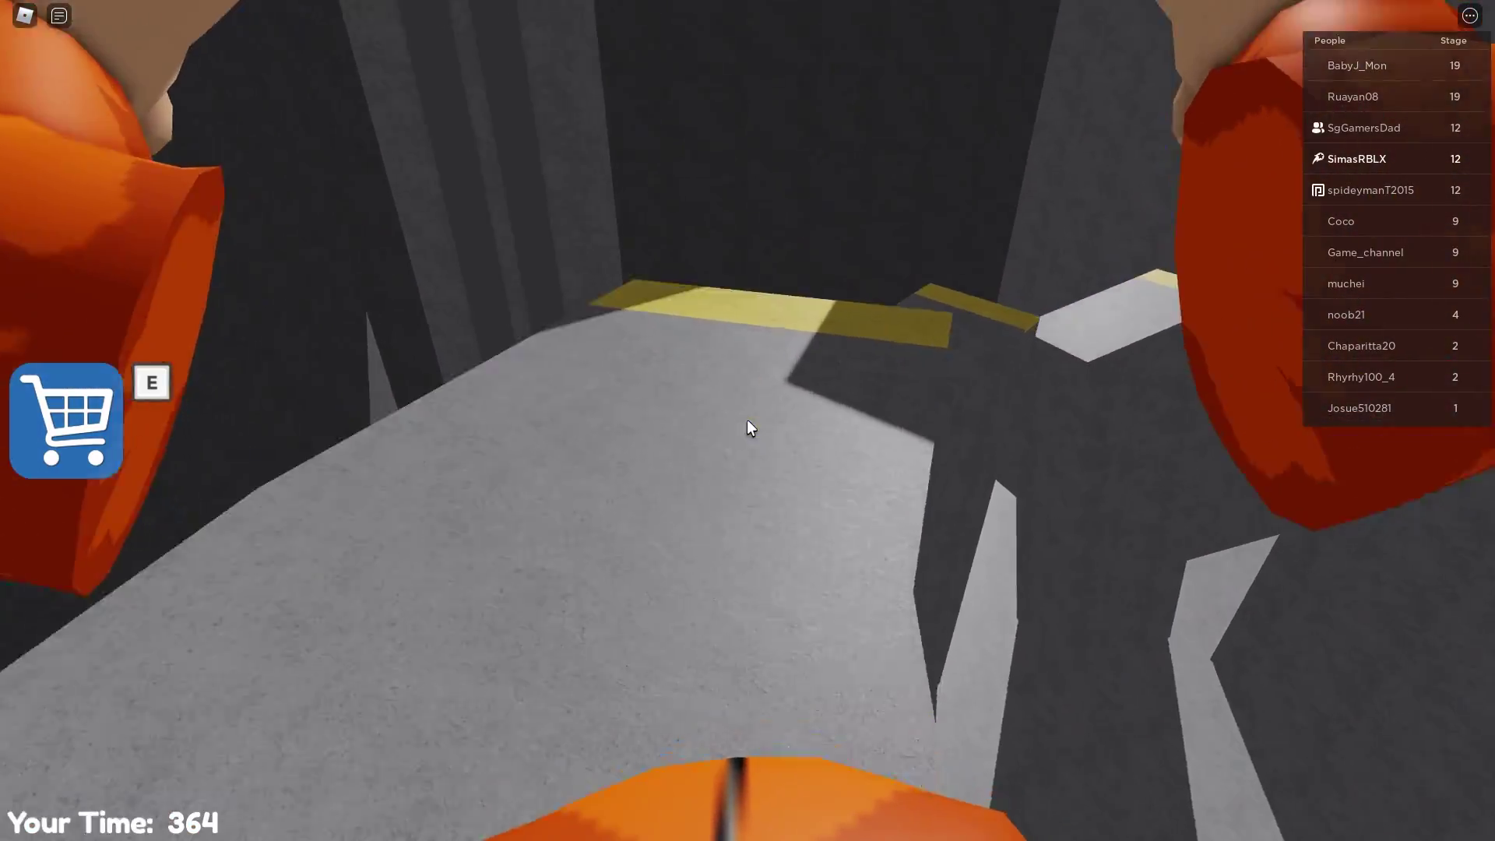
pyautogui.press('w')
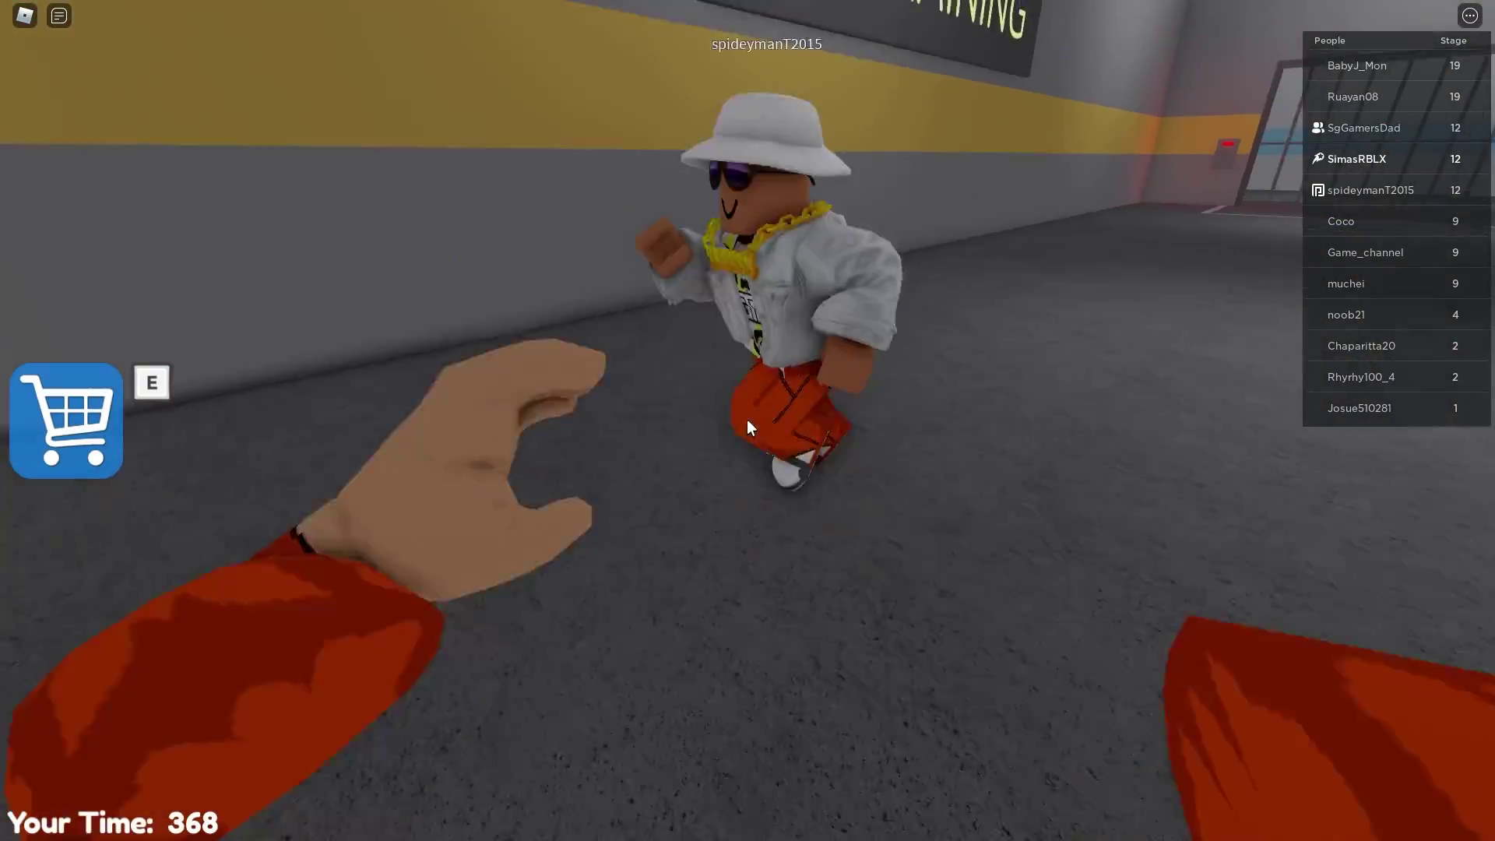
# Jump from the yellow platform across the grey blocks onto the first grate
pyautogui.press('w')
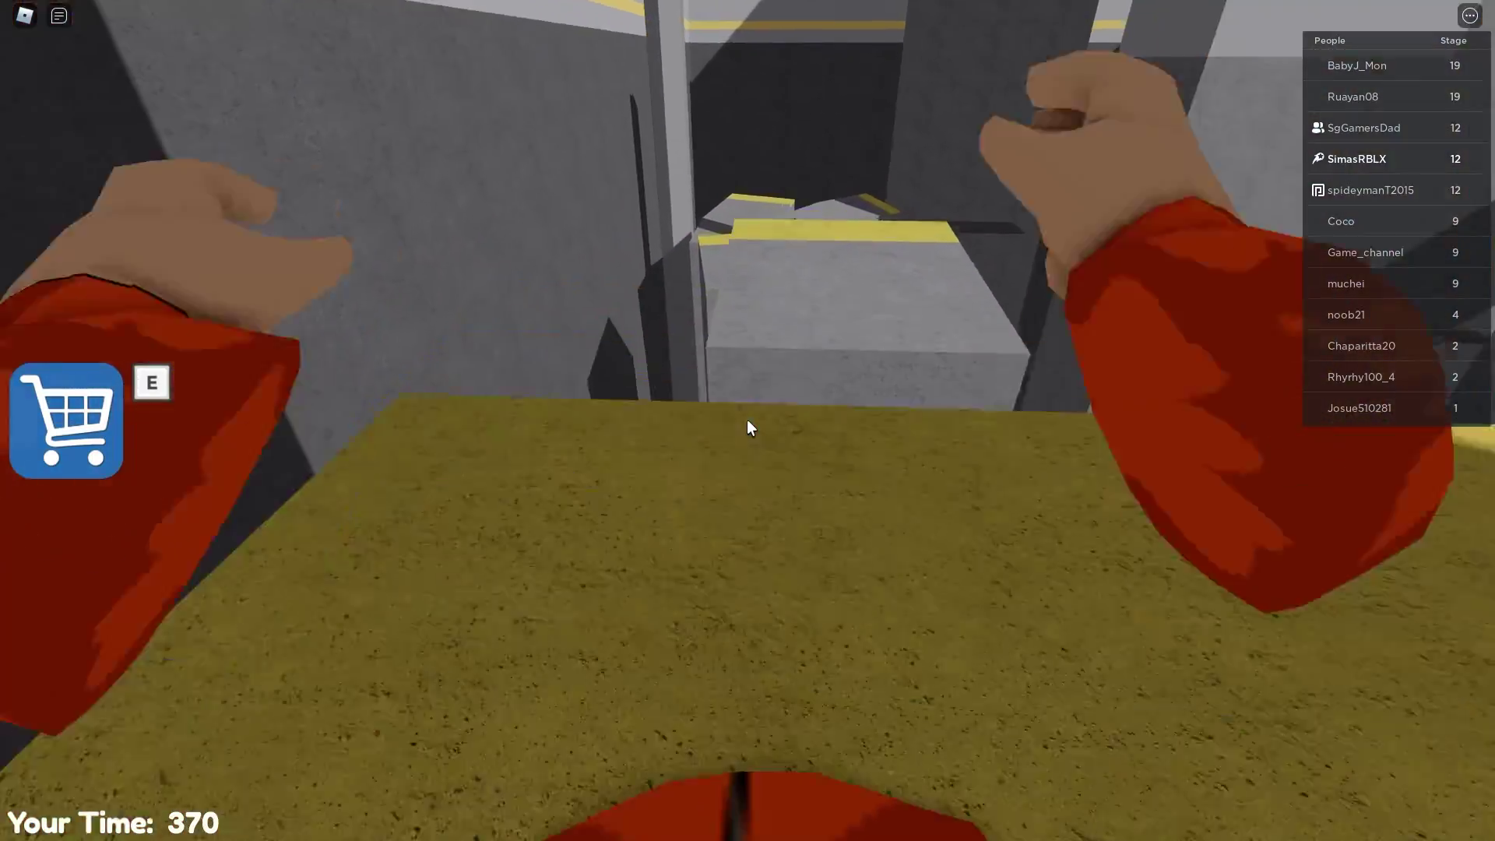
pyautogui.press('w')
pyautogui.press('space')
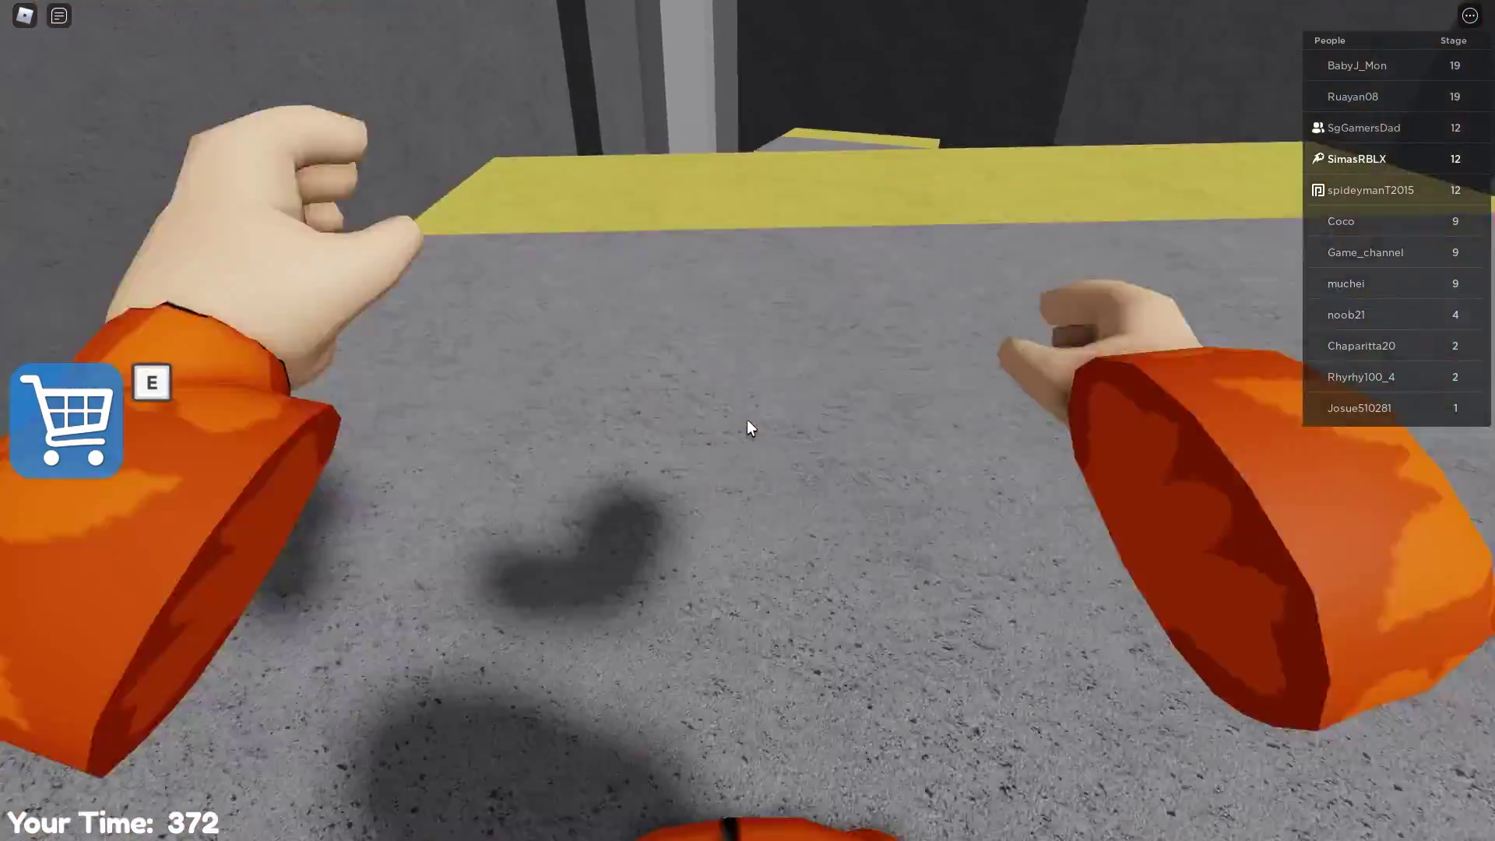
pyautogui.press('w')
pyautogui.press('space')
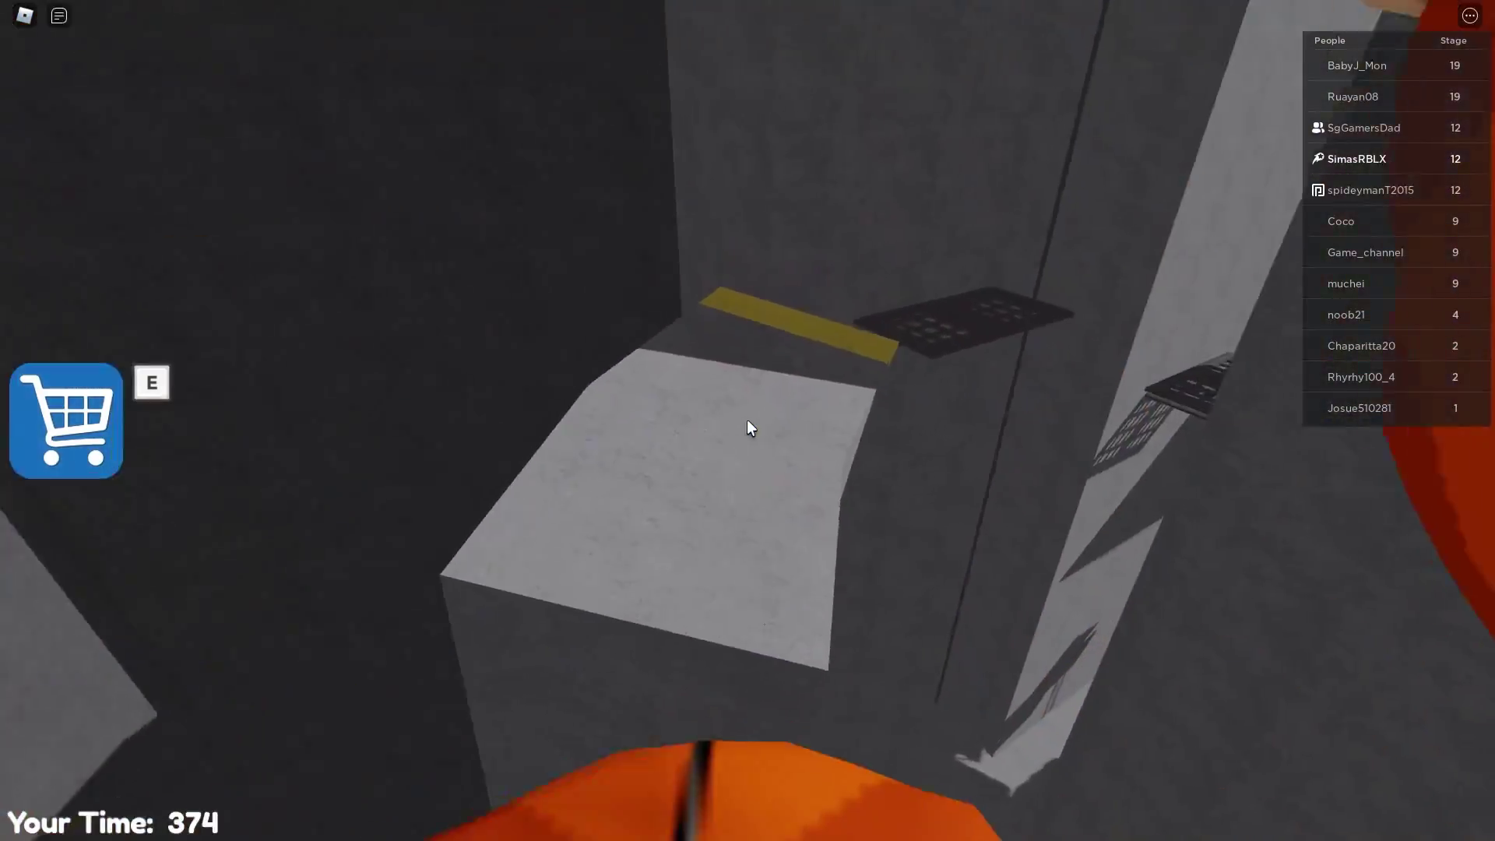
pyautogui.press('w')
pyautogui.press('space')
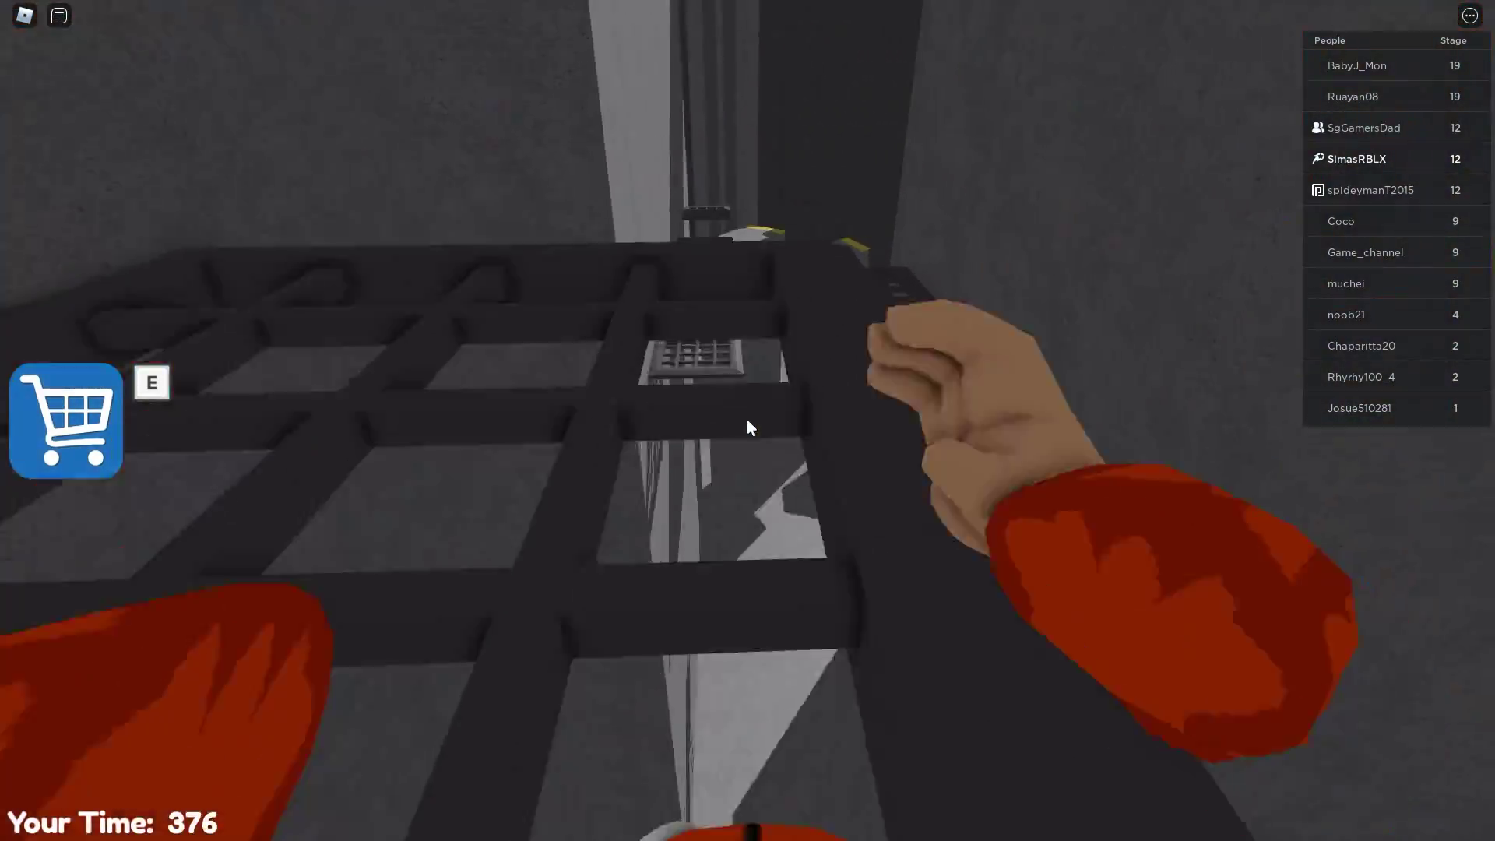
# Hop across the grates and blocks, then run along the grey walkway toward the ladder
pyautogui.press('w')
pyautogui.press('space')
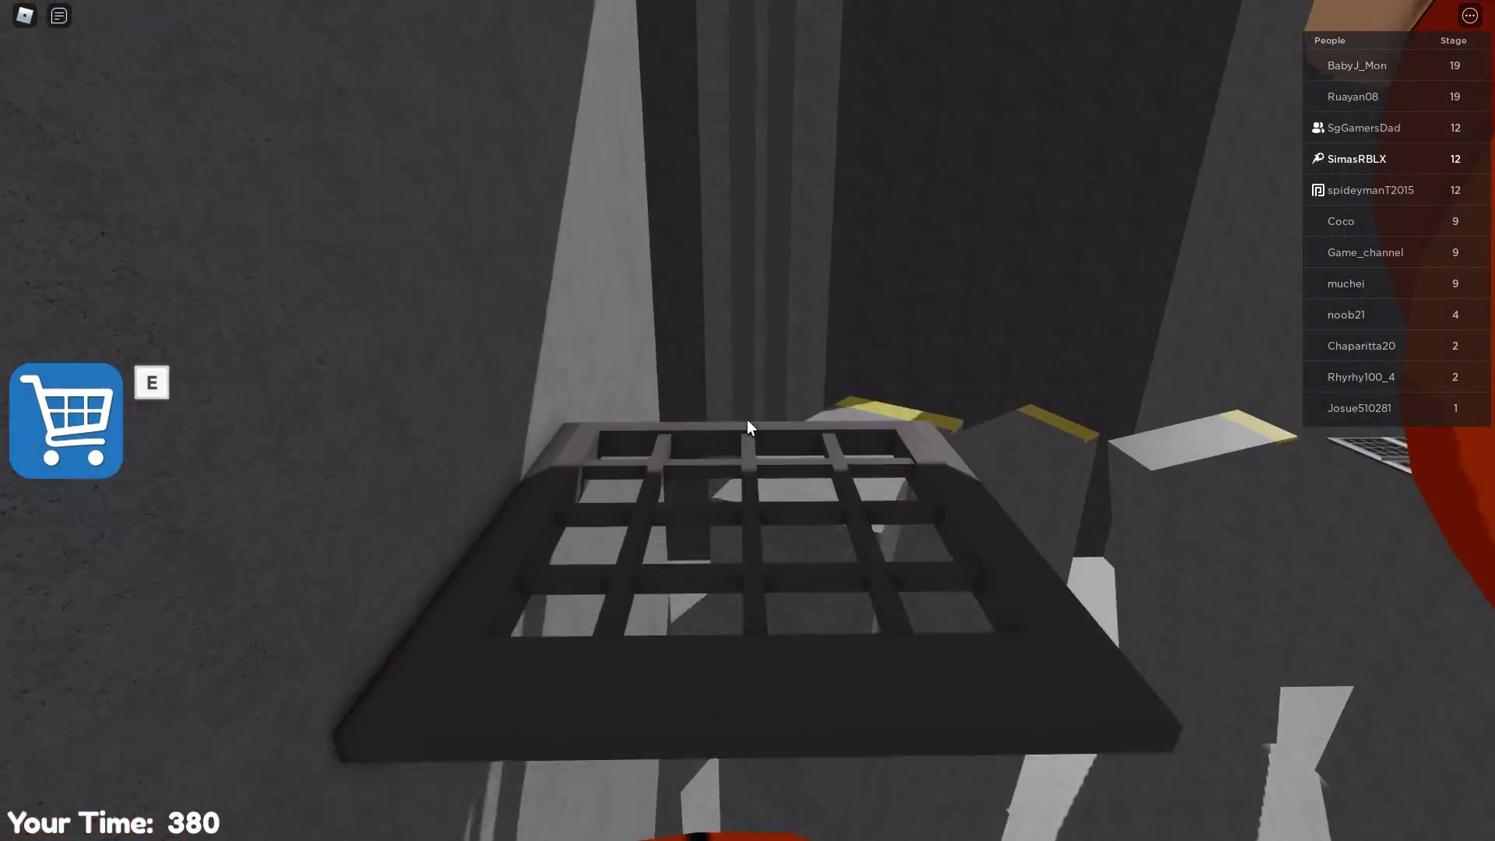
pyautogui.press('w')
pyautogui.press('space')
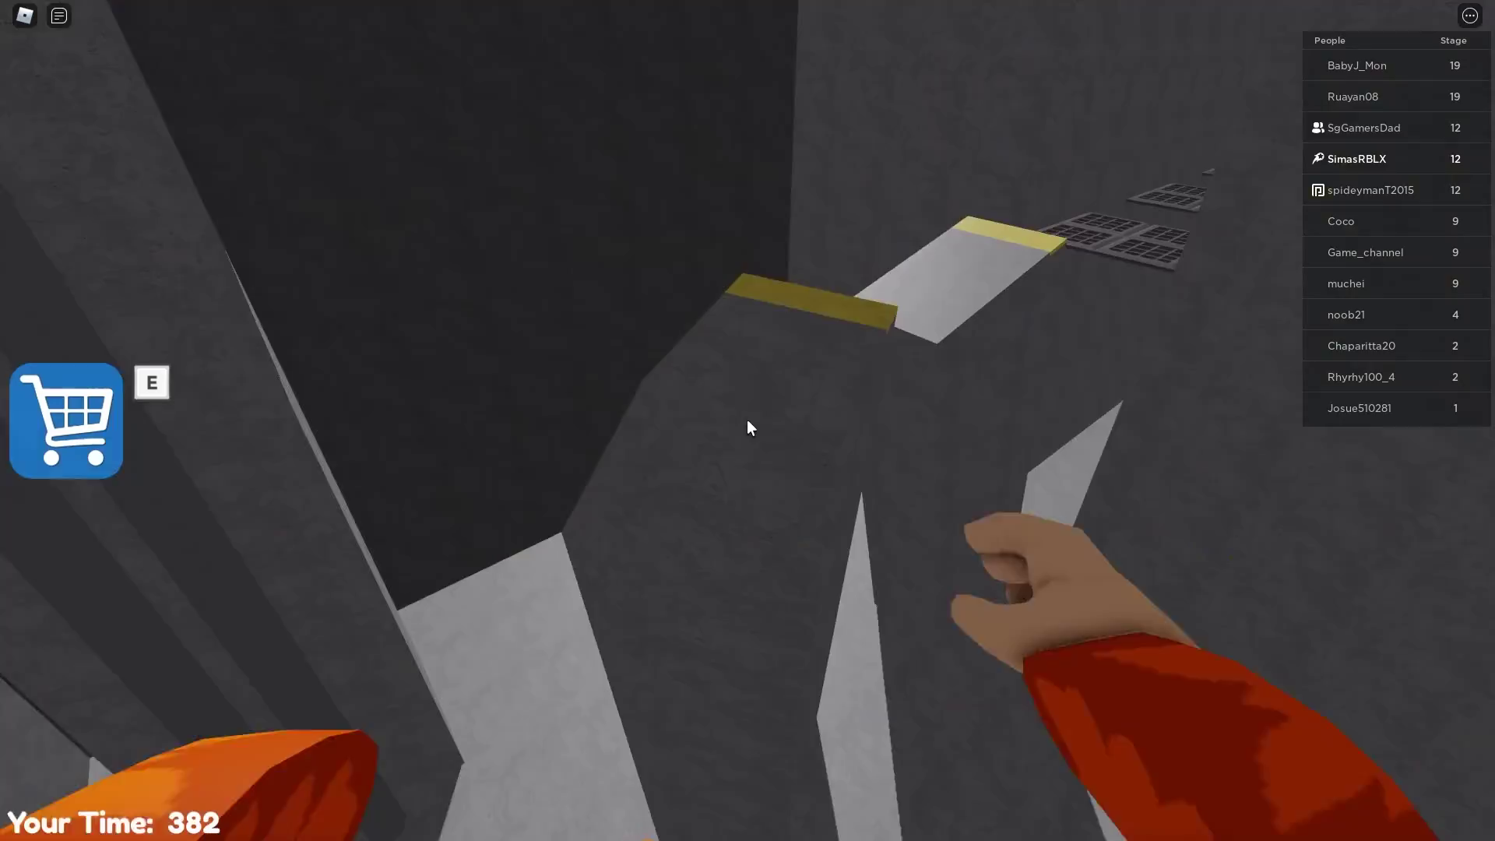
pyautogui.press('w')
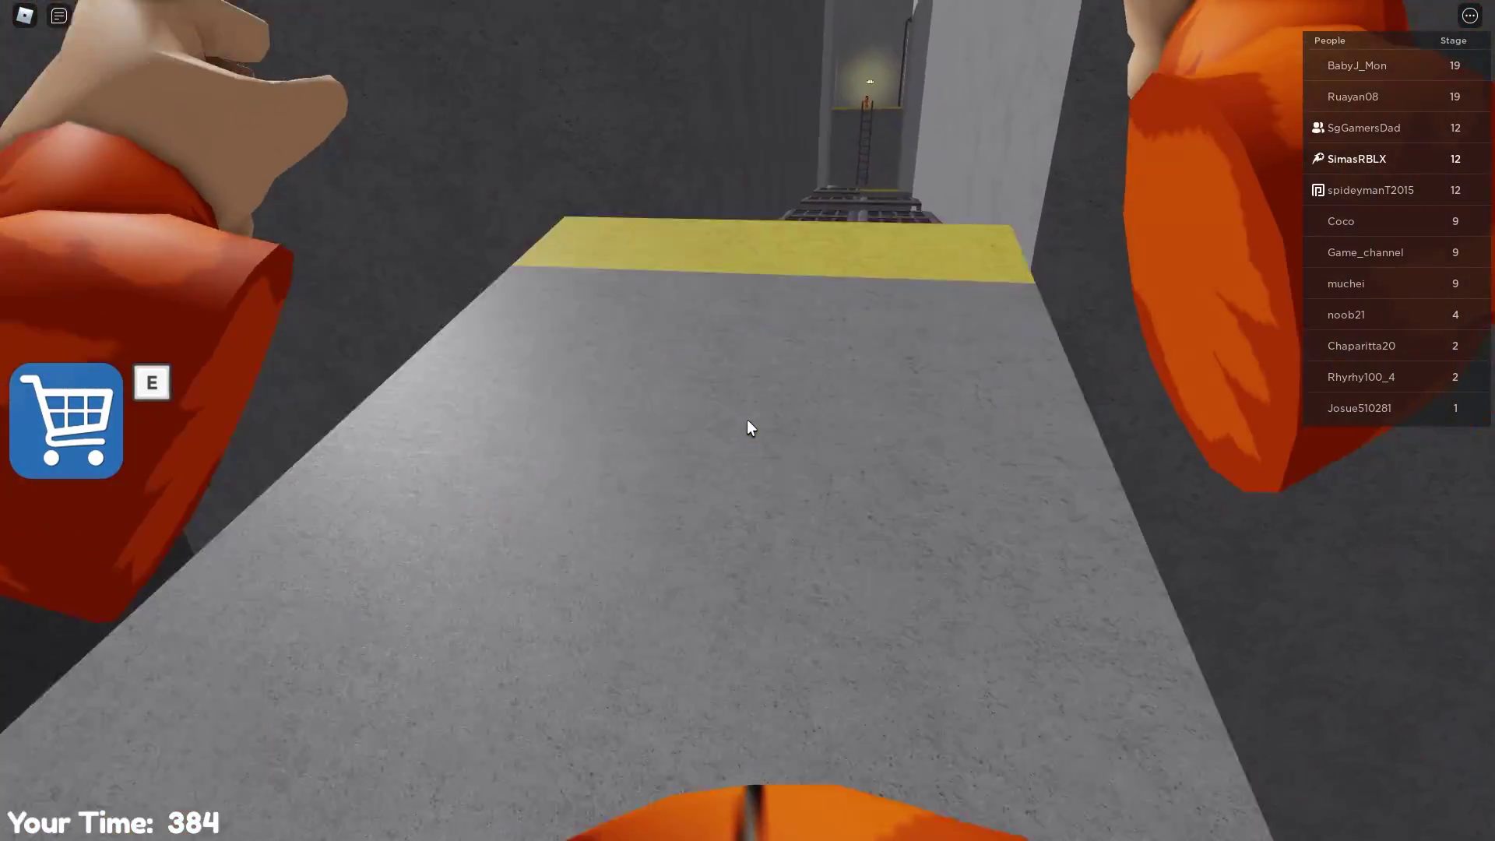
pyautogui.press('space')
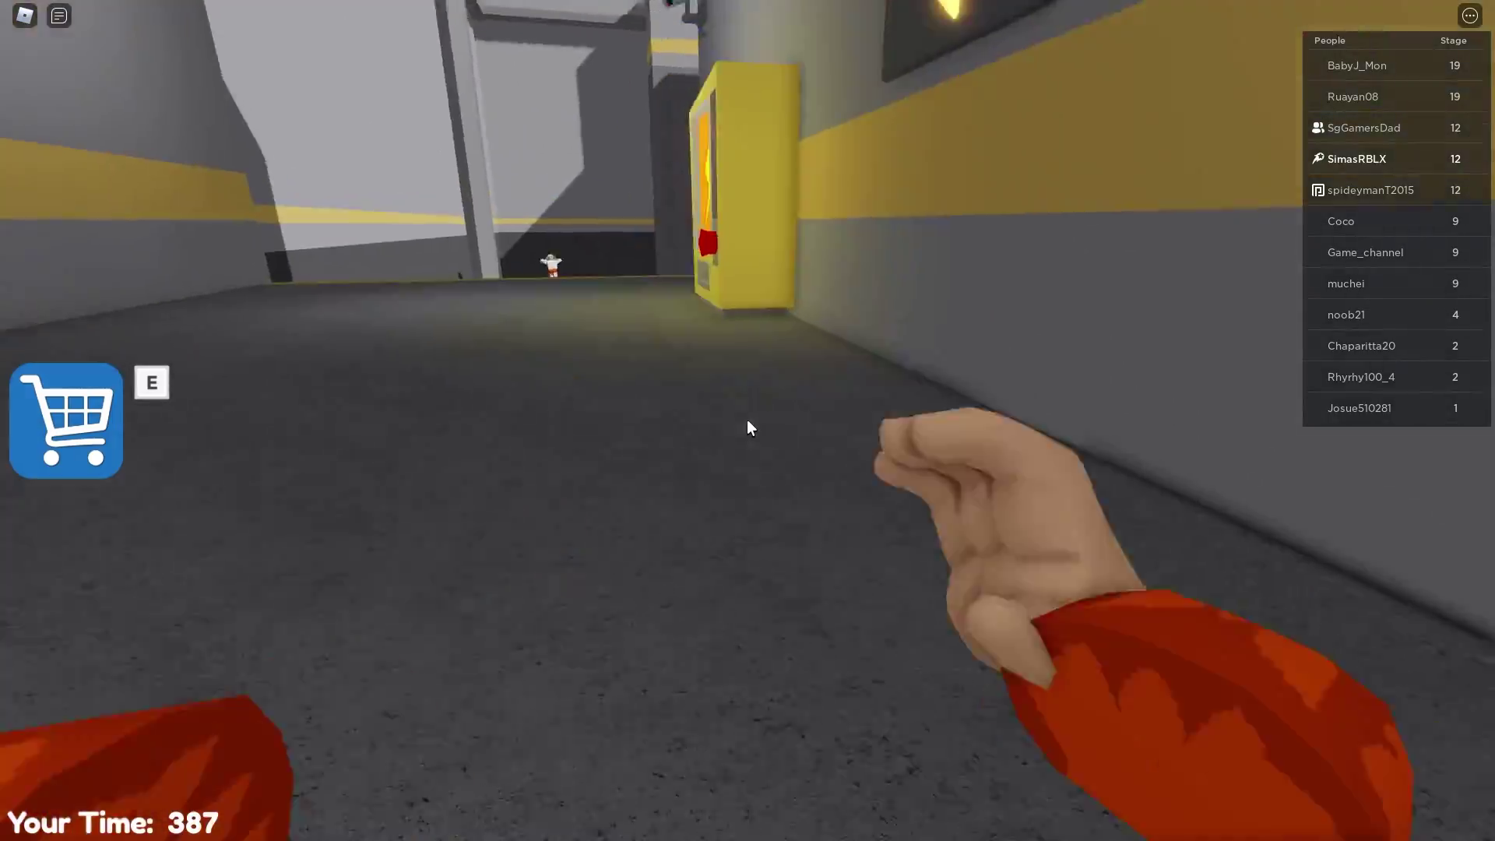
# Hop across the grey blocks and yellow-topped platform onto the first grate platforms
pyautogui.press('w')
pyautogui.press('w')
pyautogui.press('space')
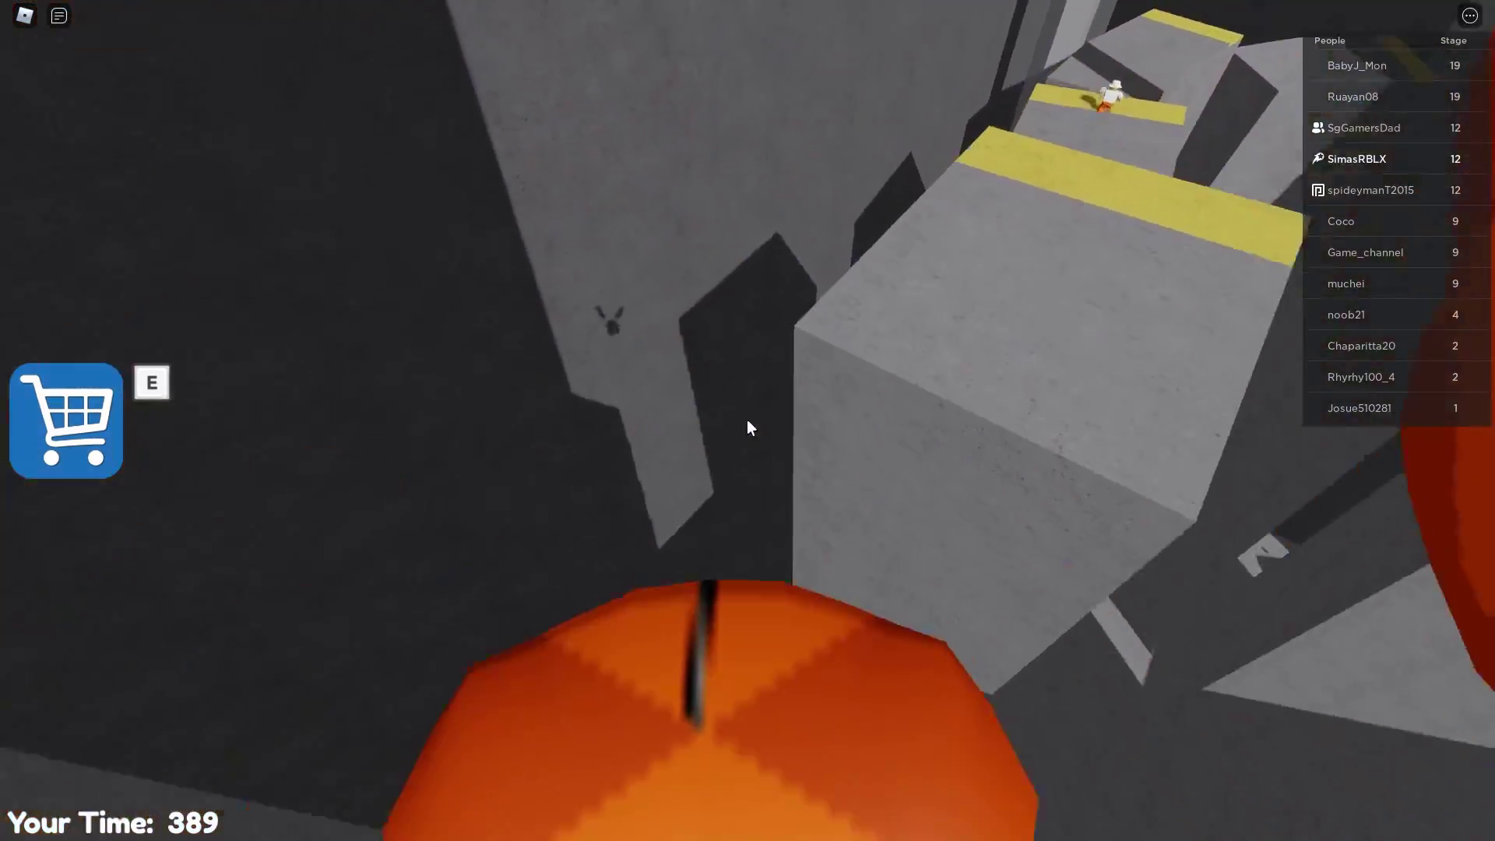
pyautogui.press('w')
pyautogui.press('space')
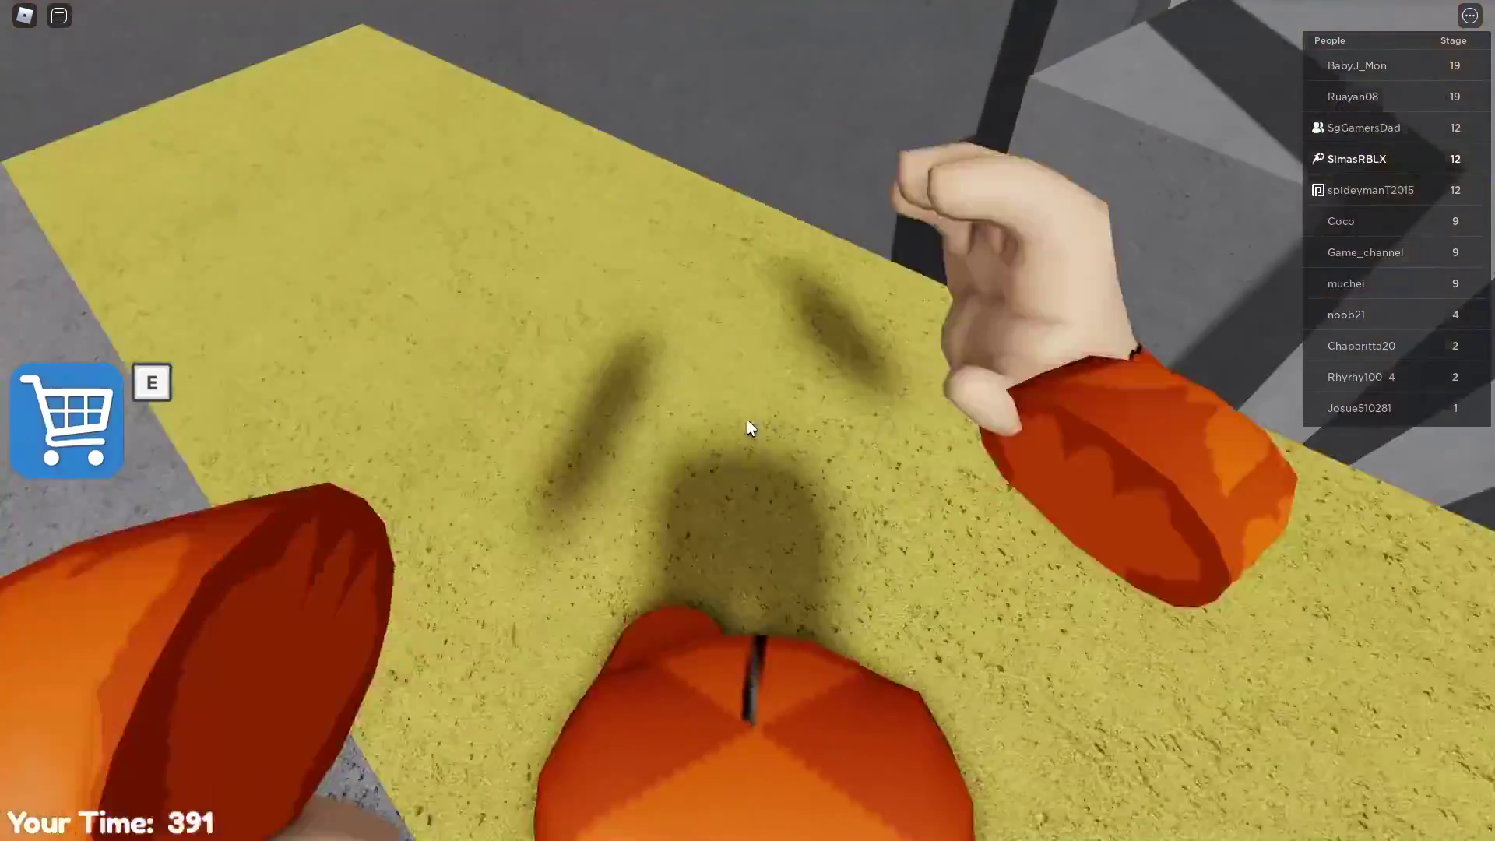
pyautogui.press('w')
pyautogui.press('space')
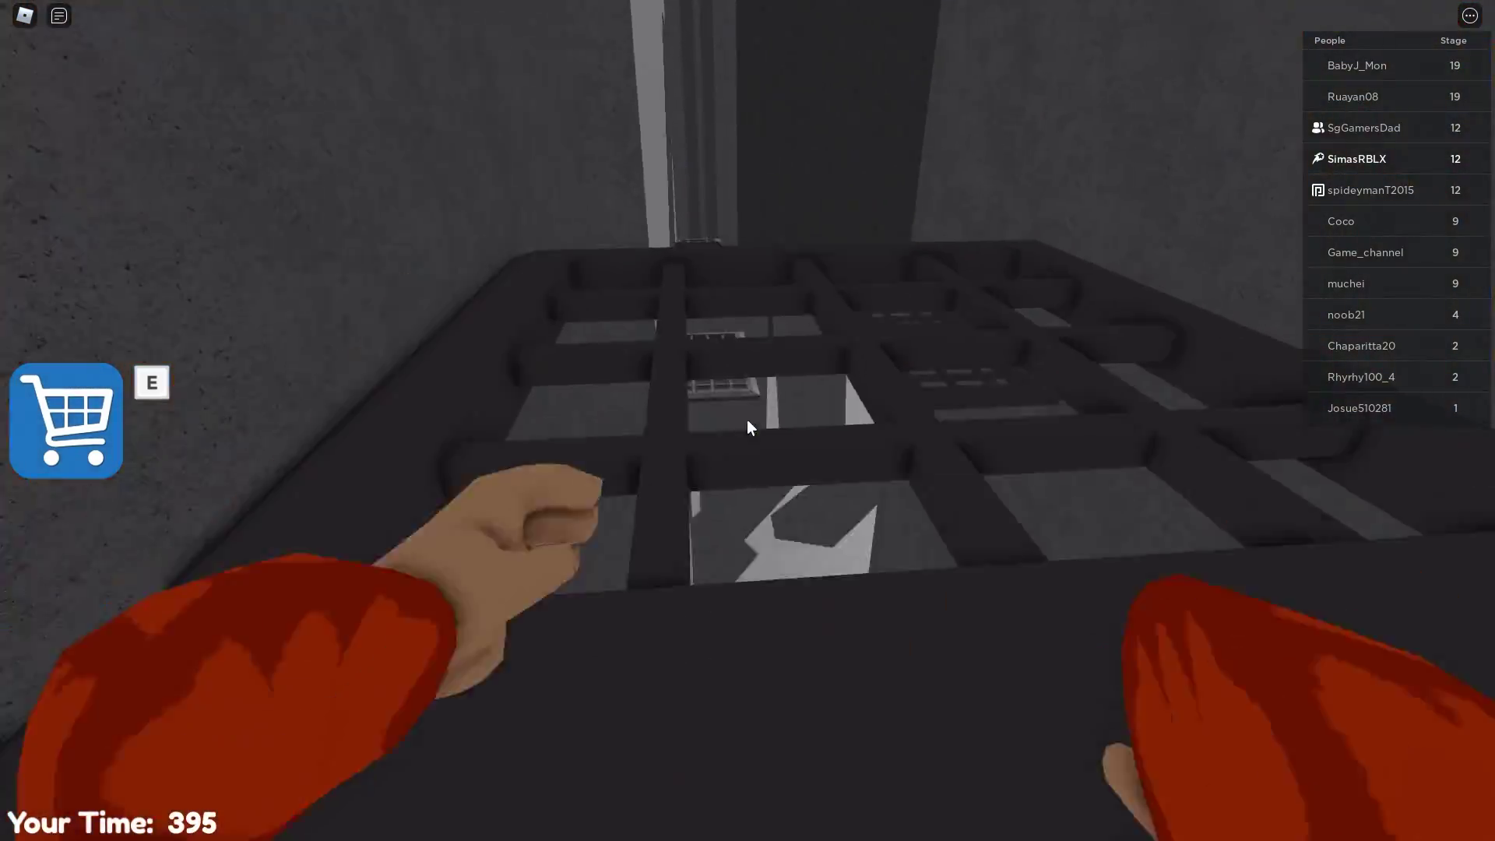
pyautogui.press('w')
pyautogui.press('space')
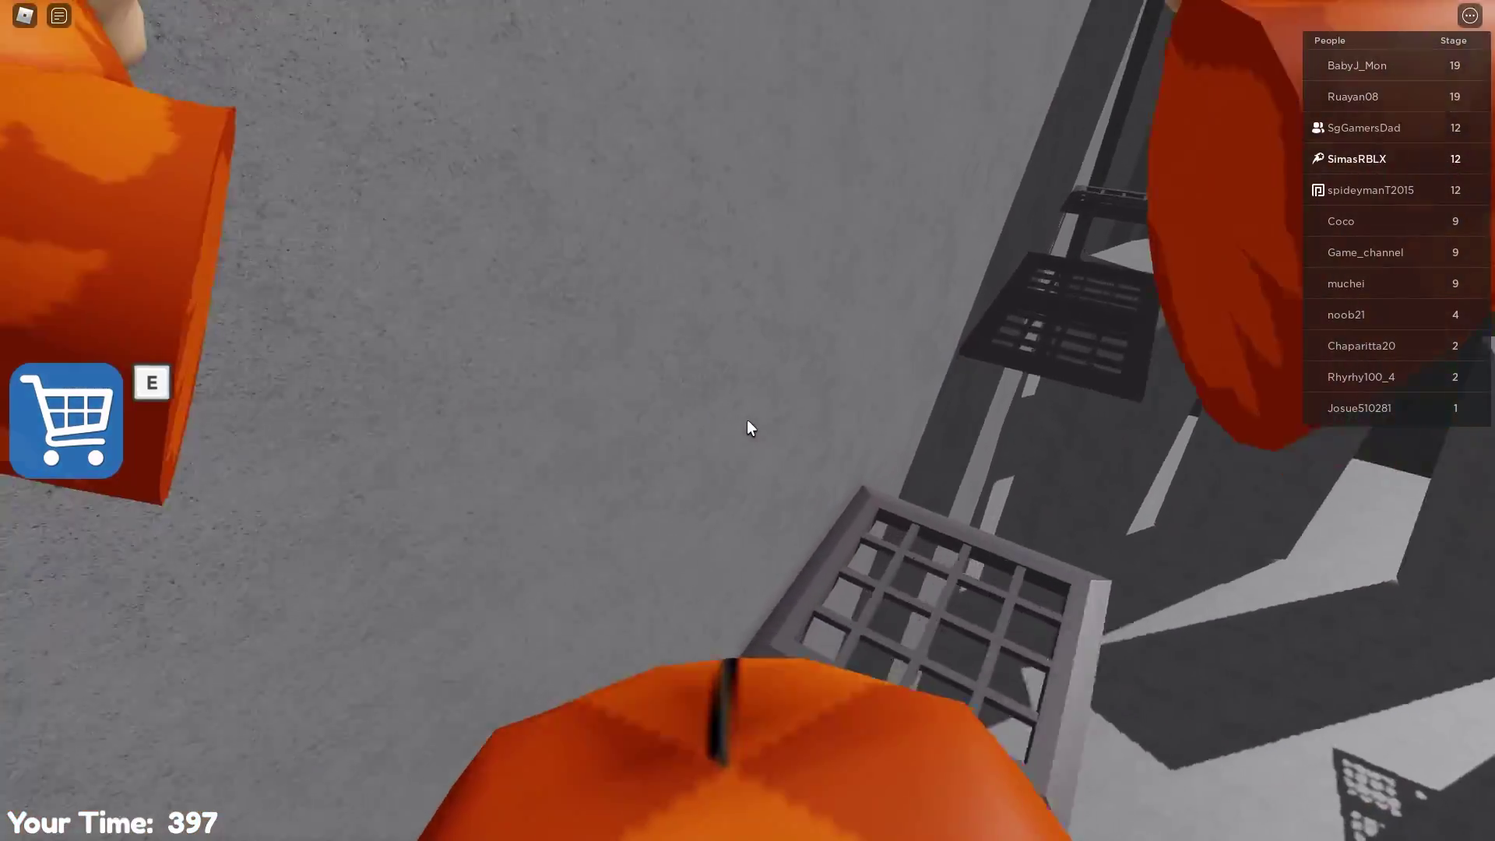
pyautogui.press('w')
pyautogui.press('space')
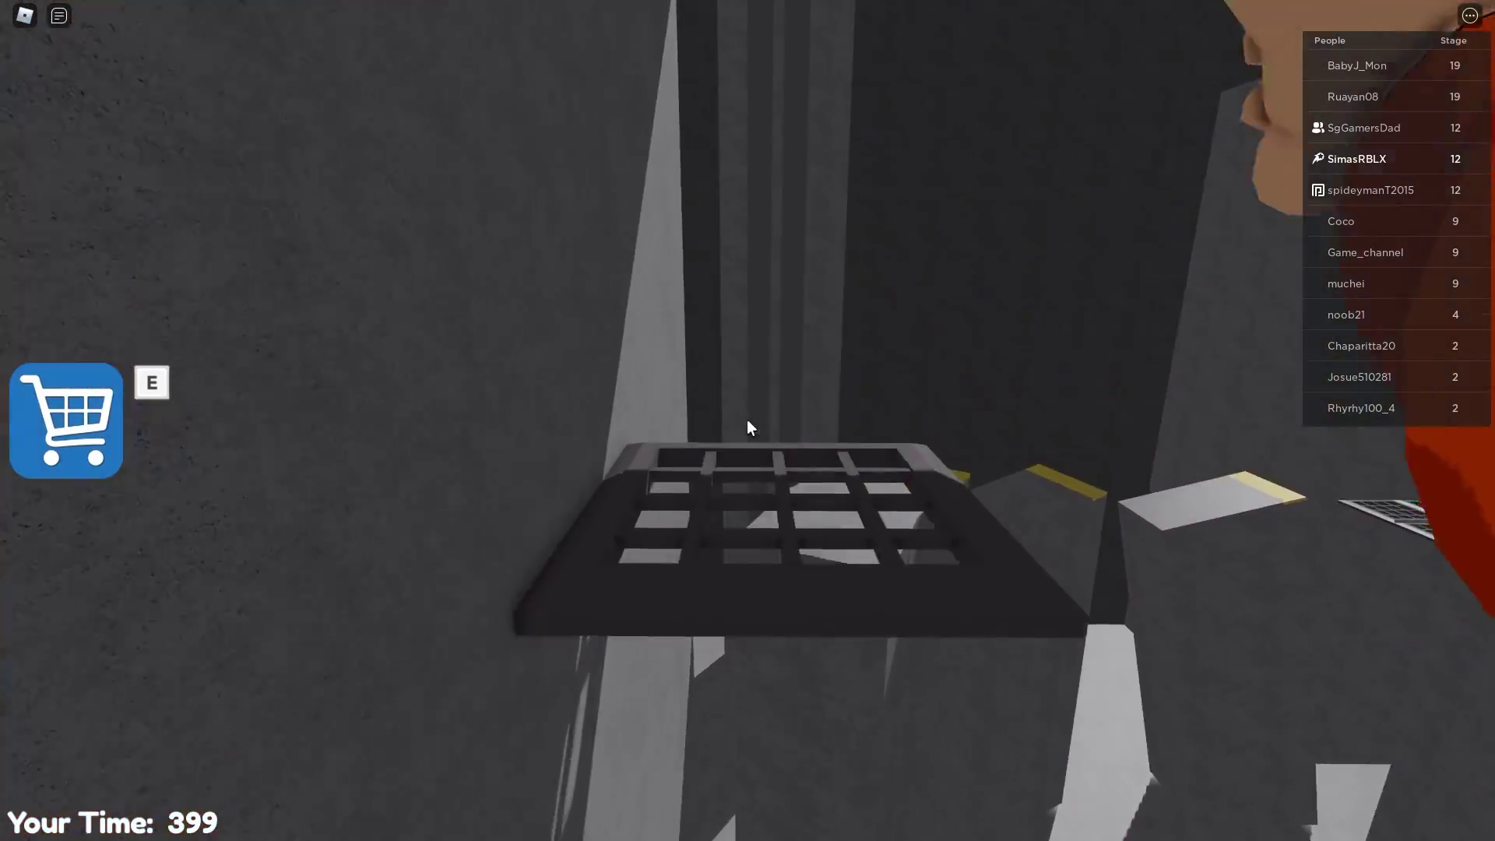
# Jump across the remaining grates to the yellow line before the ladder
pyautogui.press('w')
pyautogui.press('space')
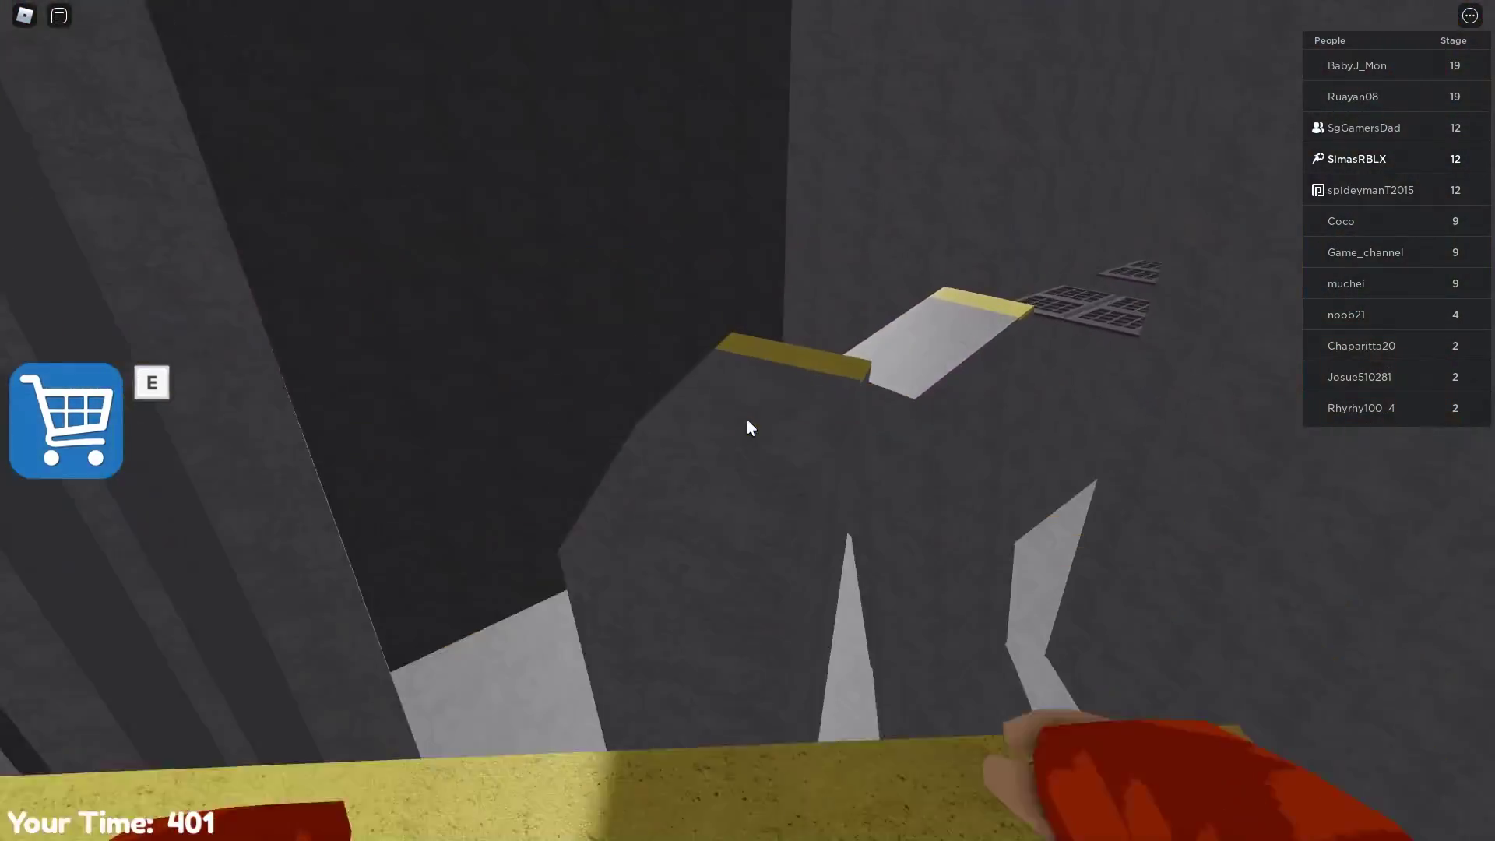
pyautogui.press('w')
pyautogui.press('w')
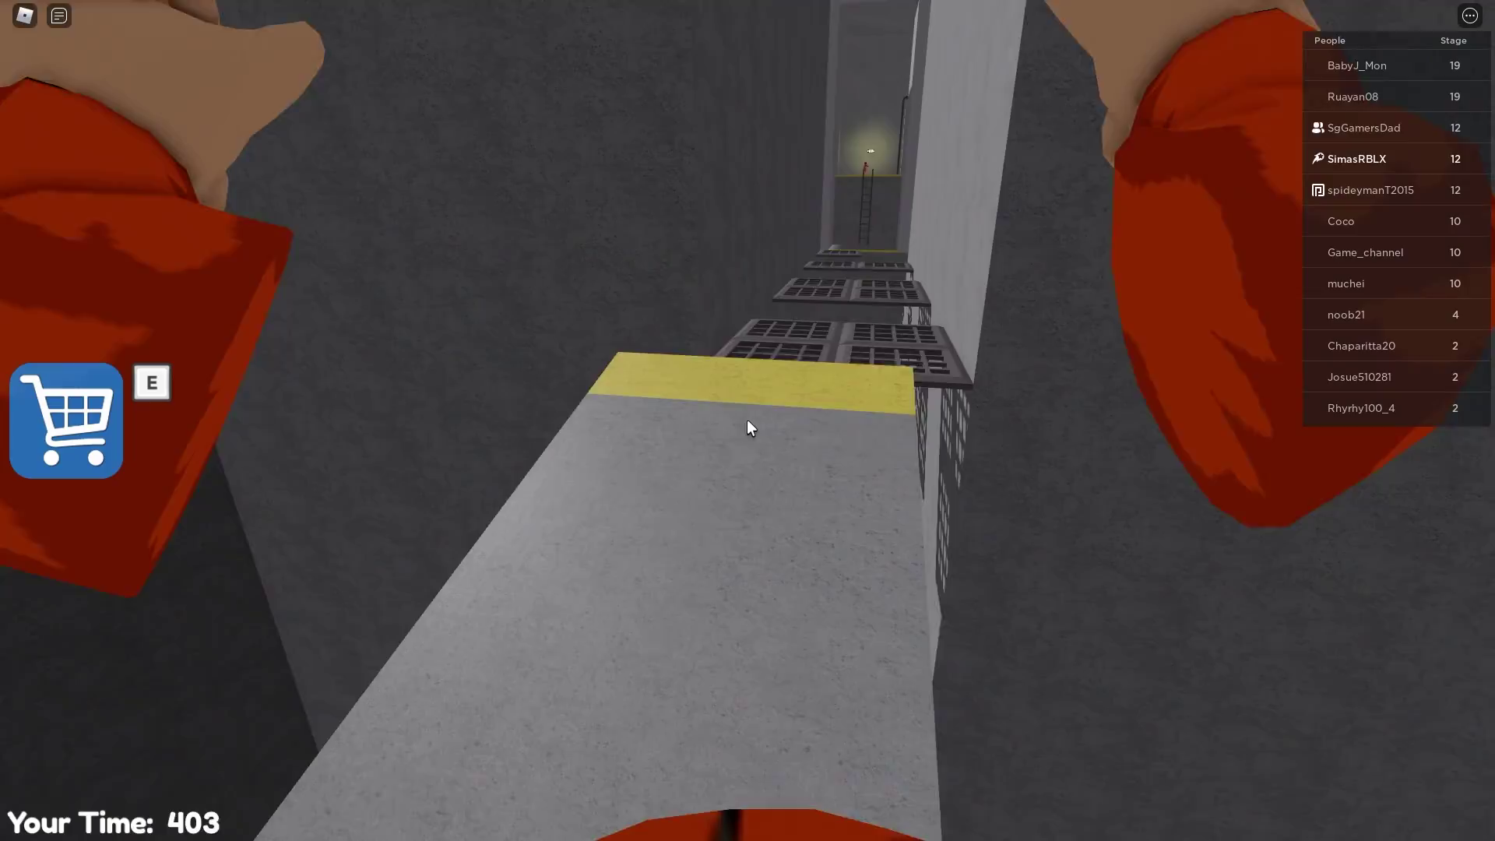
pyautogui.press('space')
pyautogui.press('w')
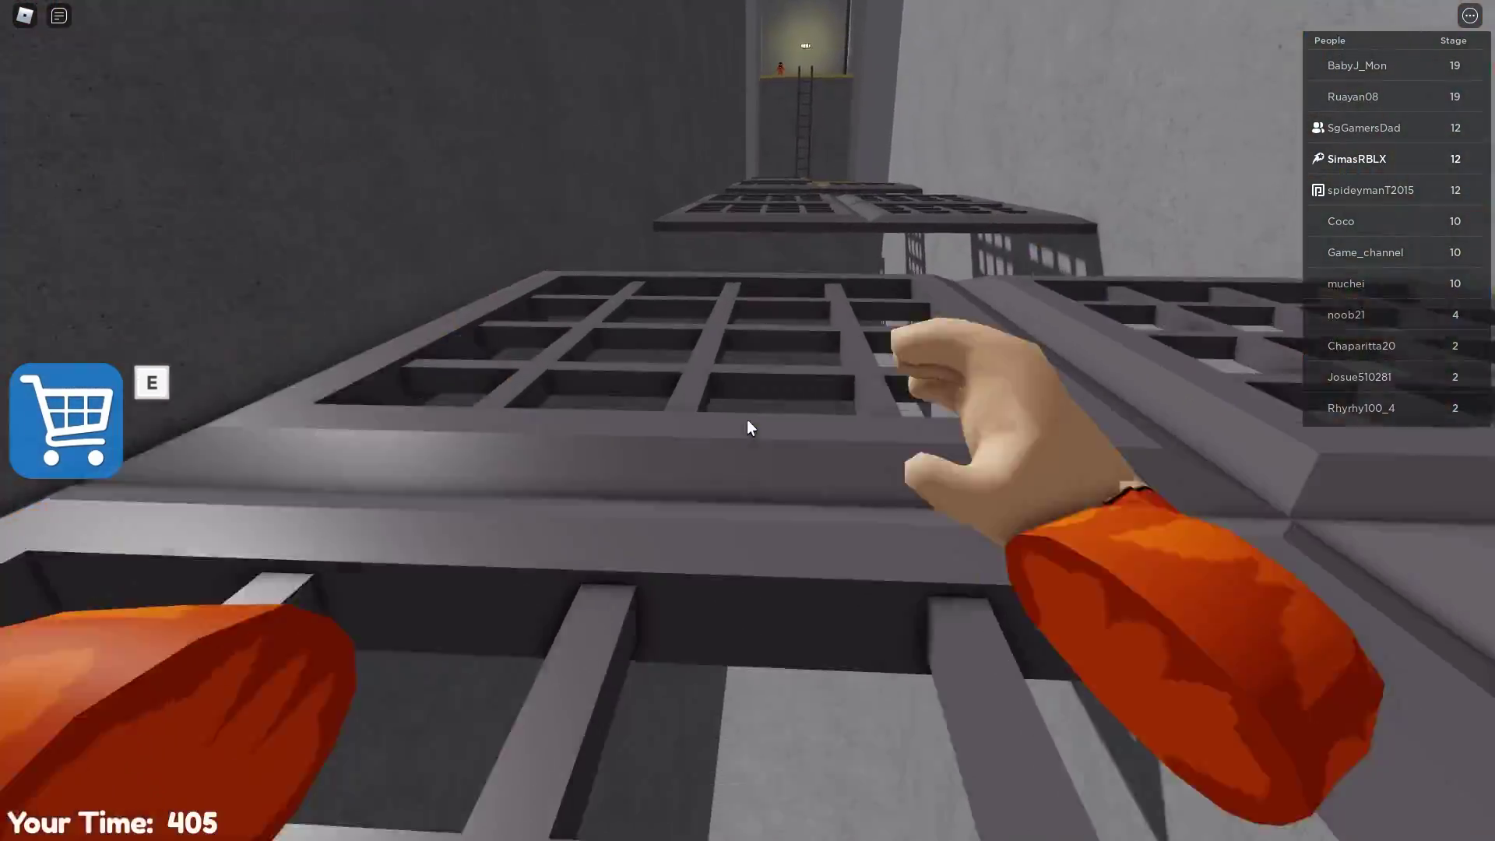
pyautogui.press('space')
pyautogui.press('w')
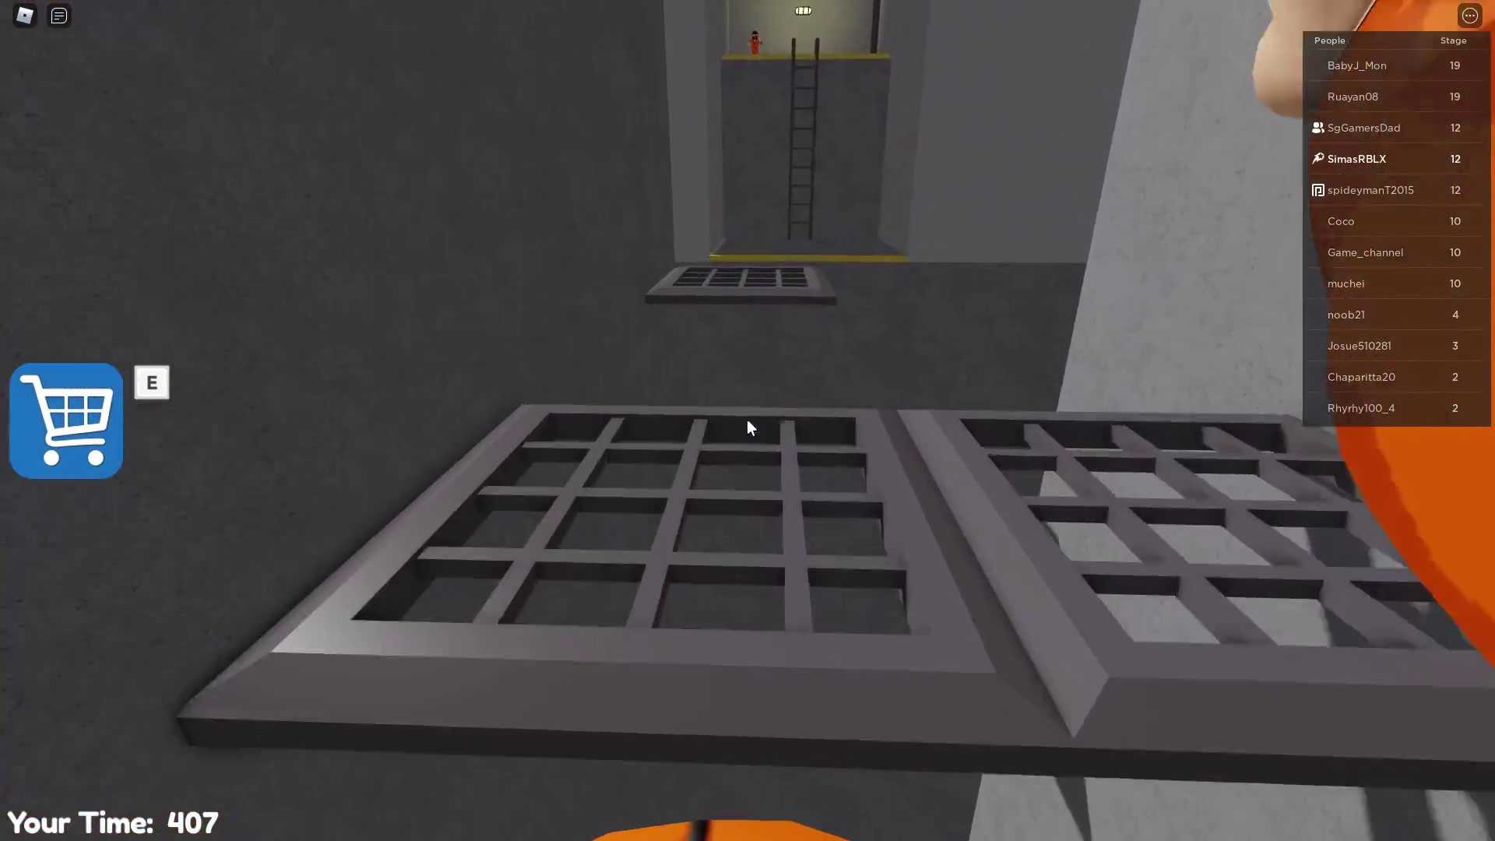
pyautogui.press('space')
pyautogui.press('space')
# Walk to the ladder and climb it up into the room
pyautogui.press('w')
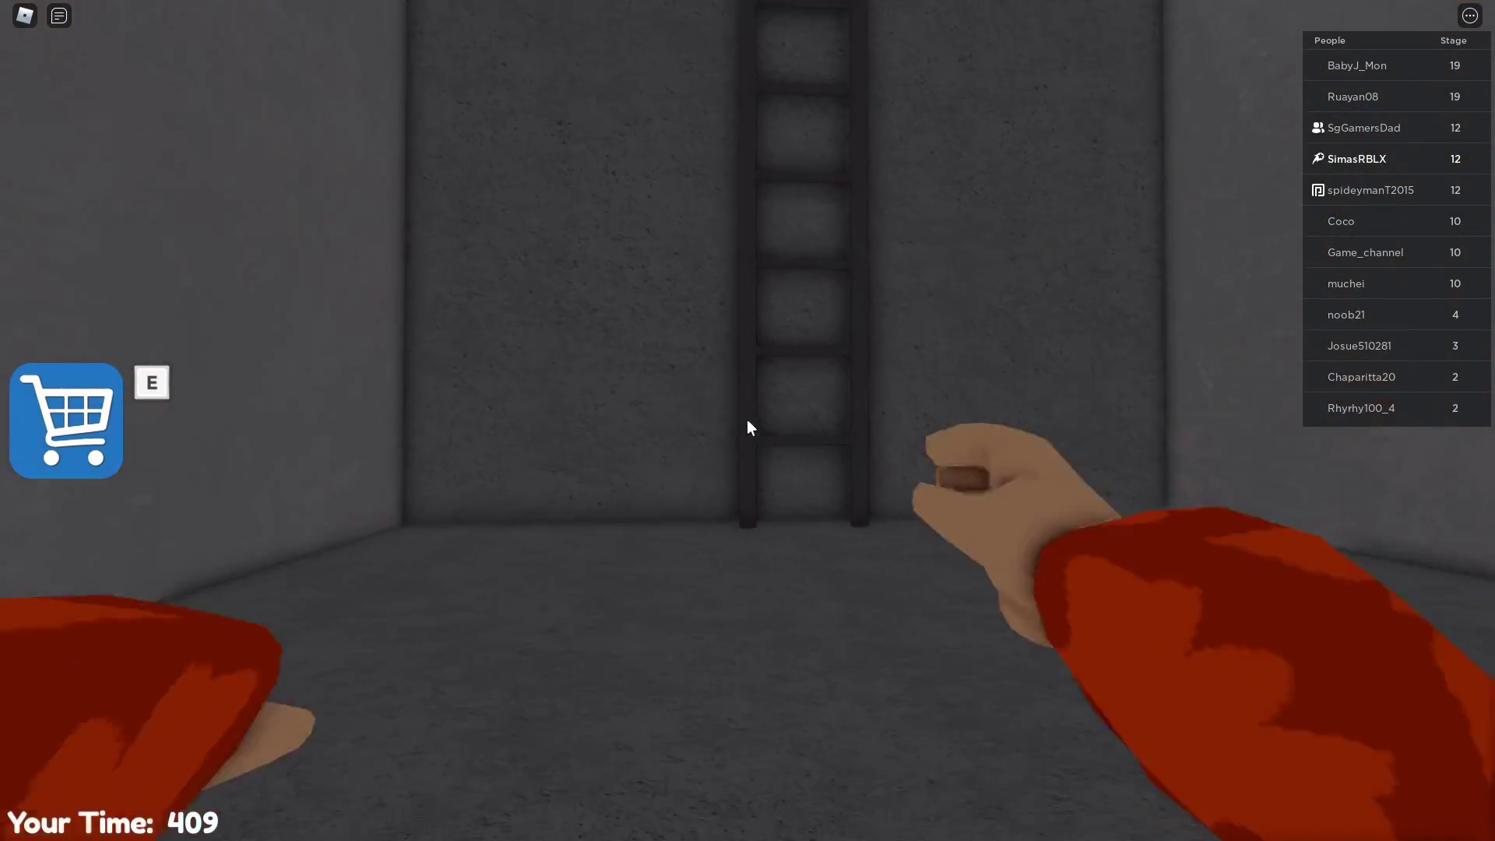
pyautogui.press('w')
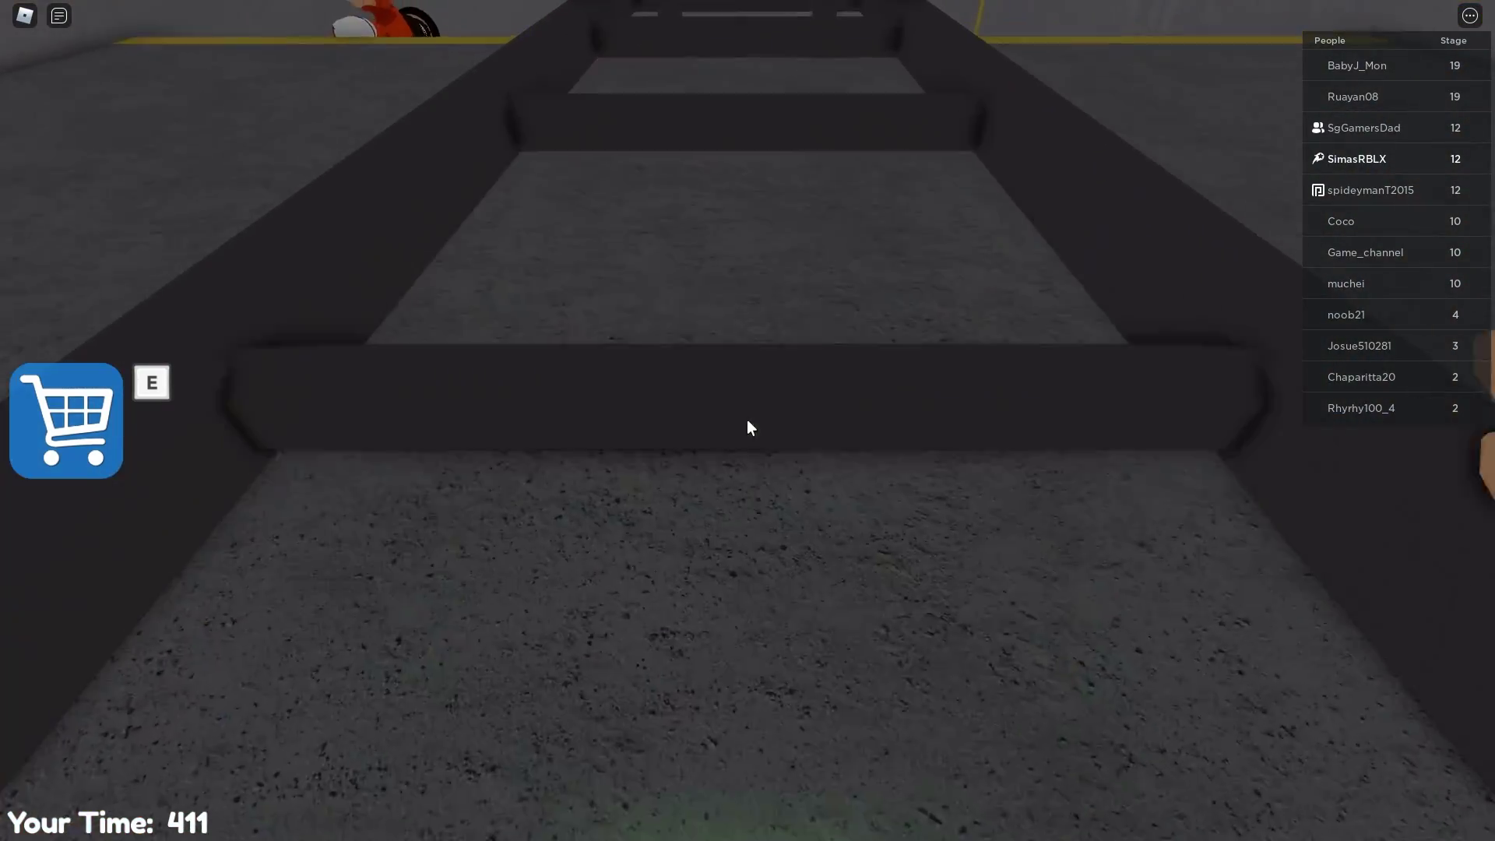
pyautogui.press('w')
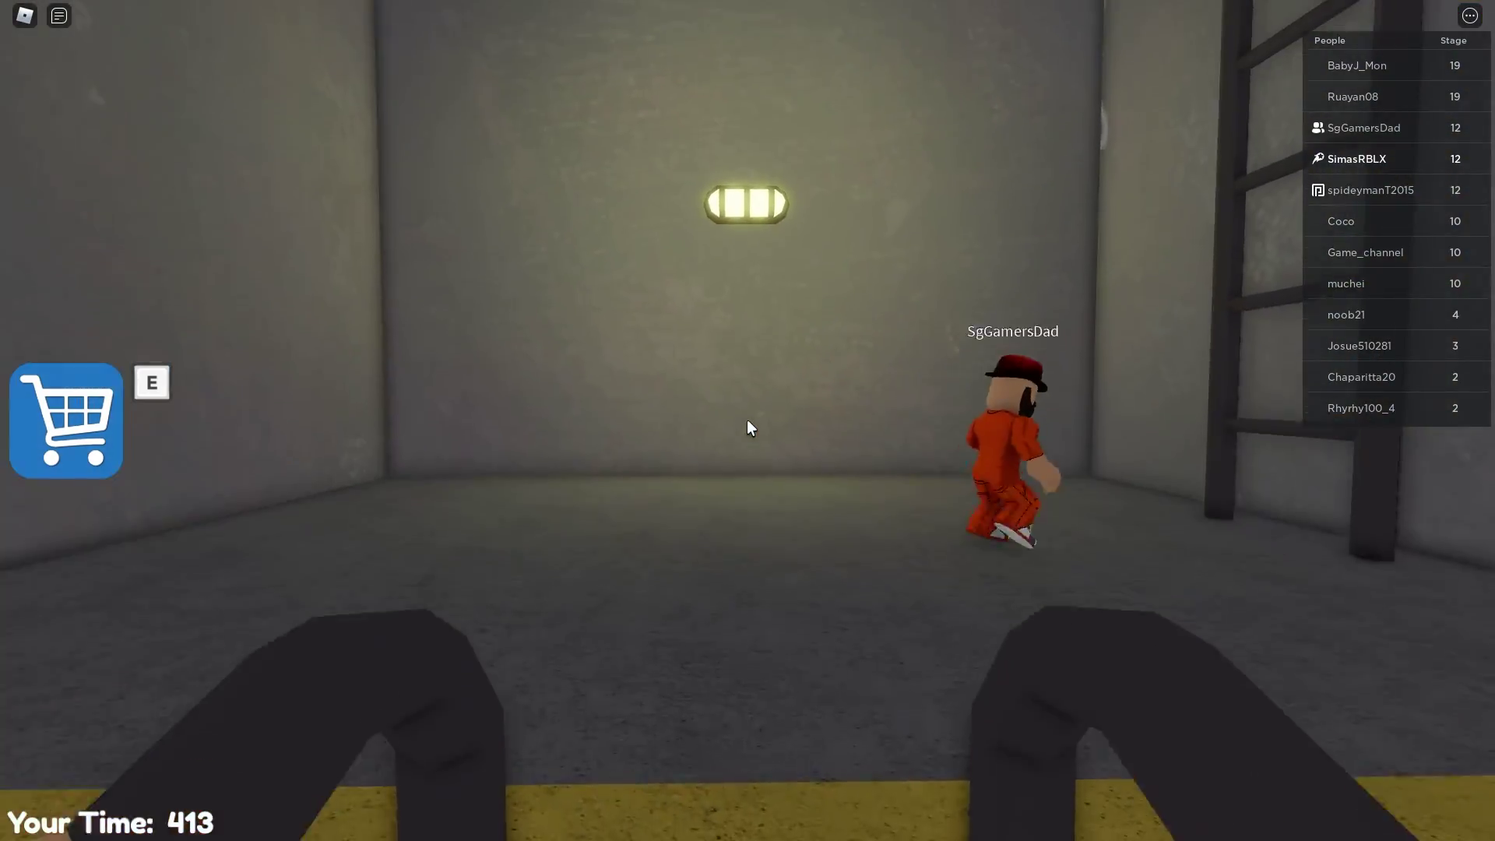
pyautogui.press('w')
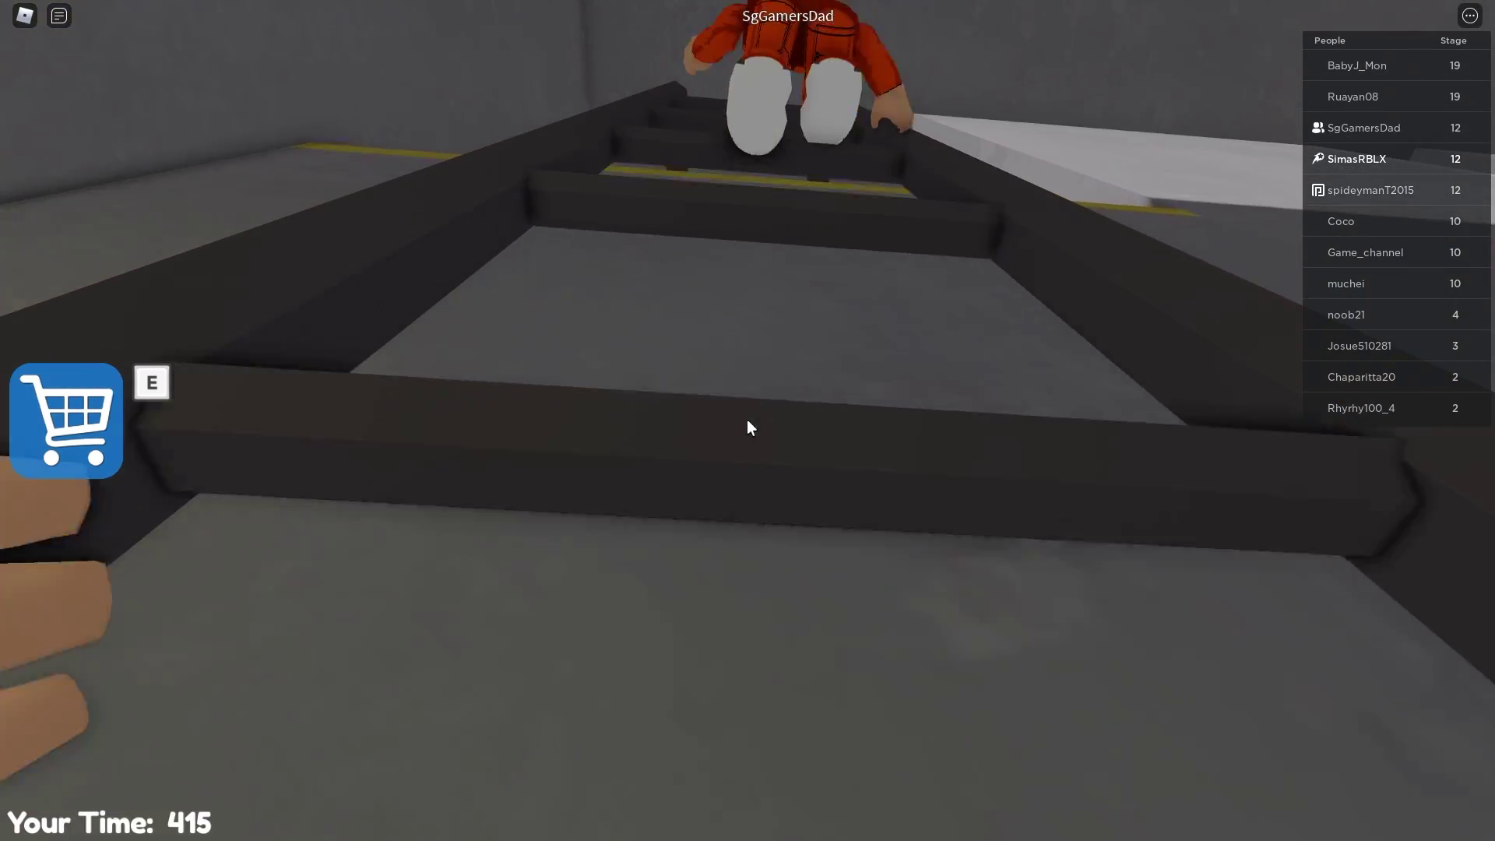
# Run past the Visitor Phone Centre into the storage room with the ladder and RESPAWN button
pyautogui.press('w')
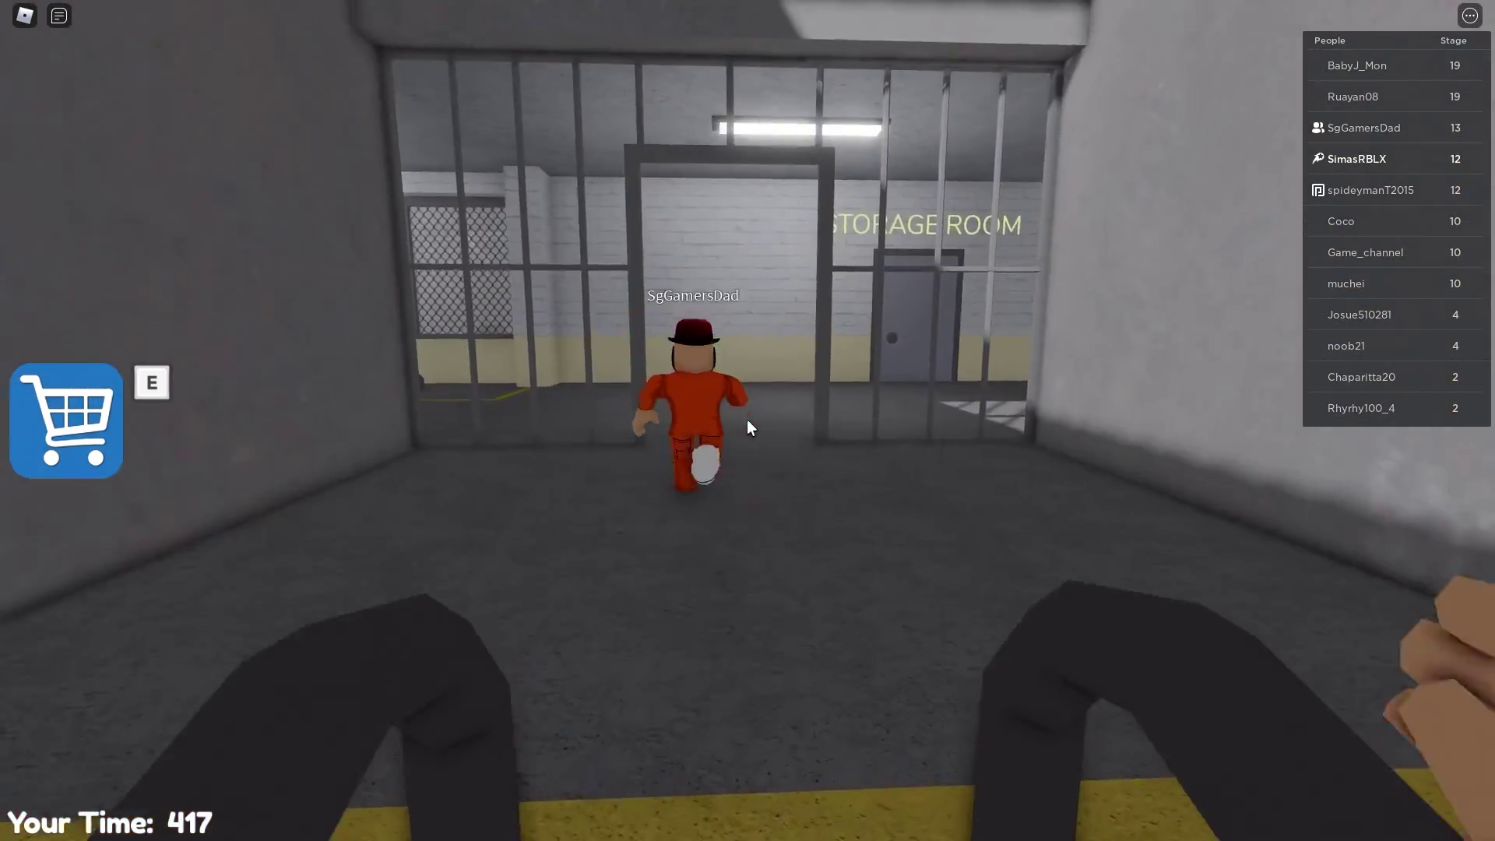
pyautogui.press('w')
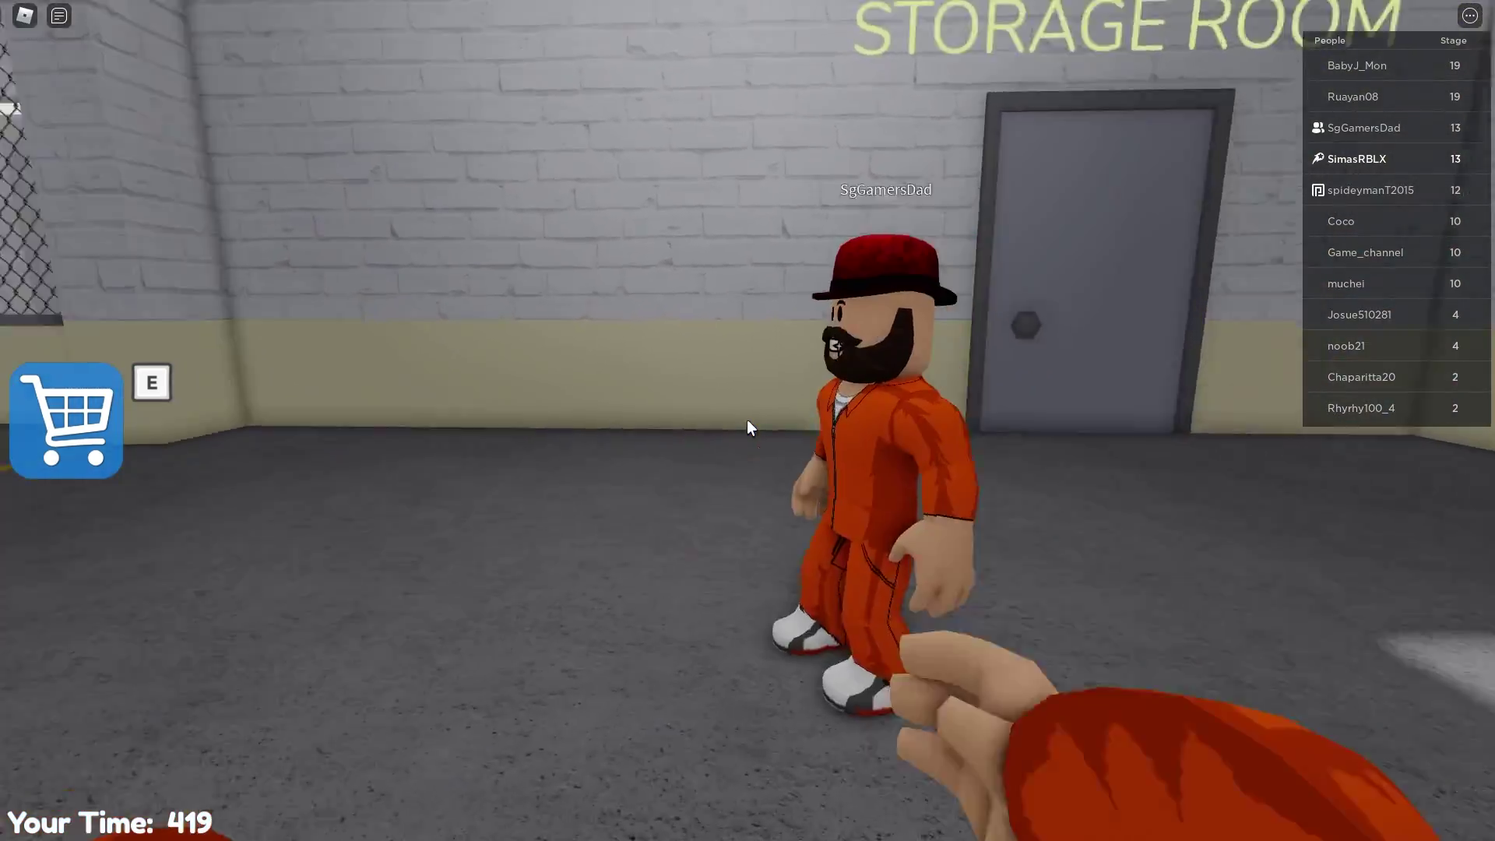
pyautogui.press('w')
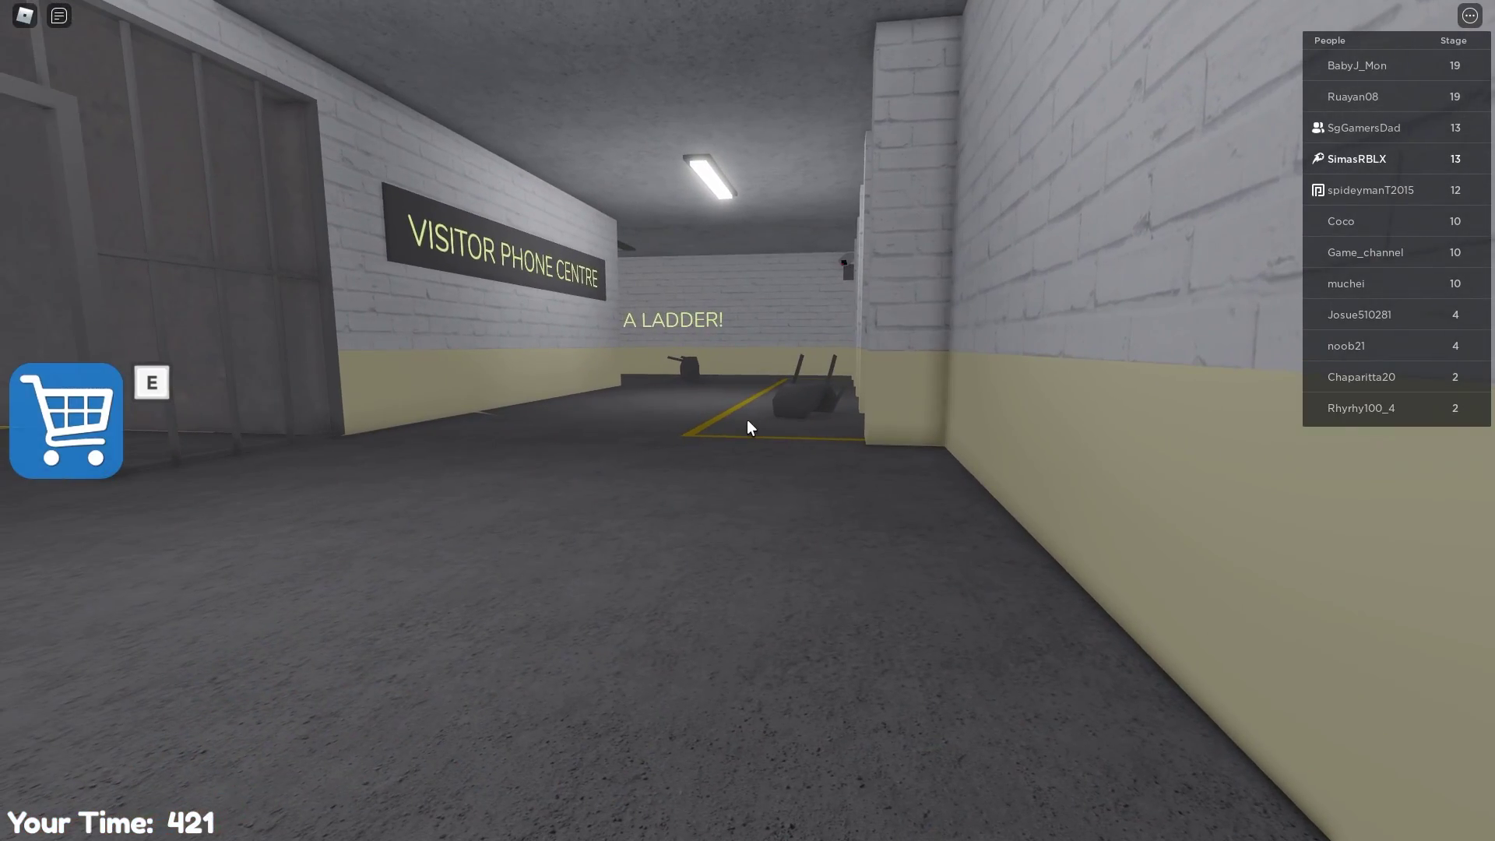
pyautogui.press('w')
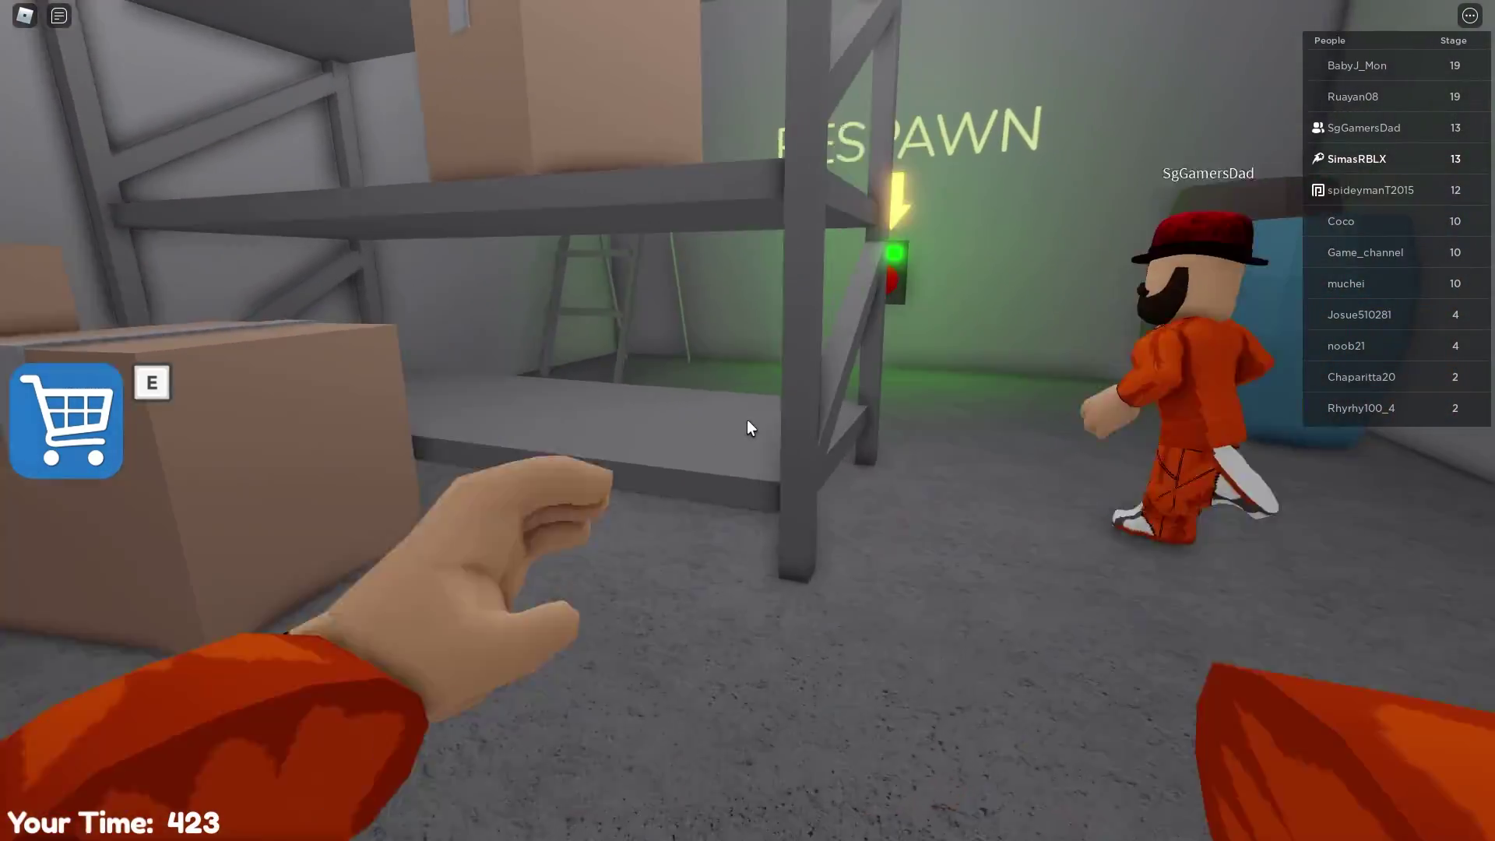
pyautogui.press('w')
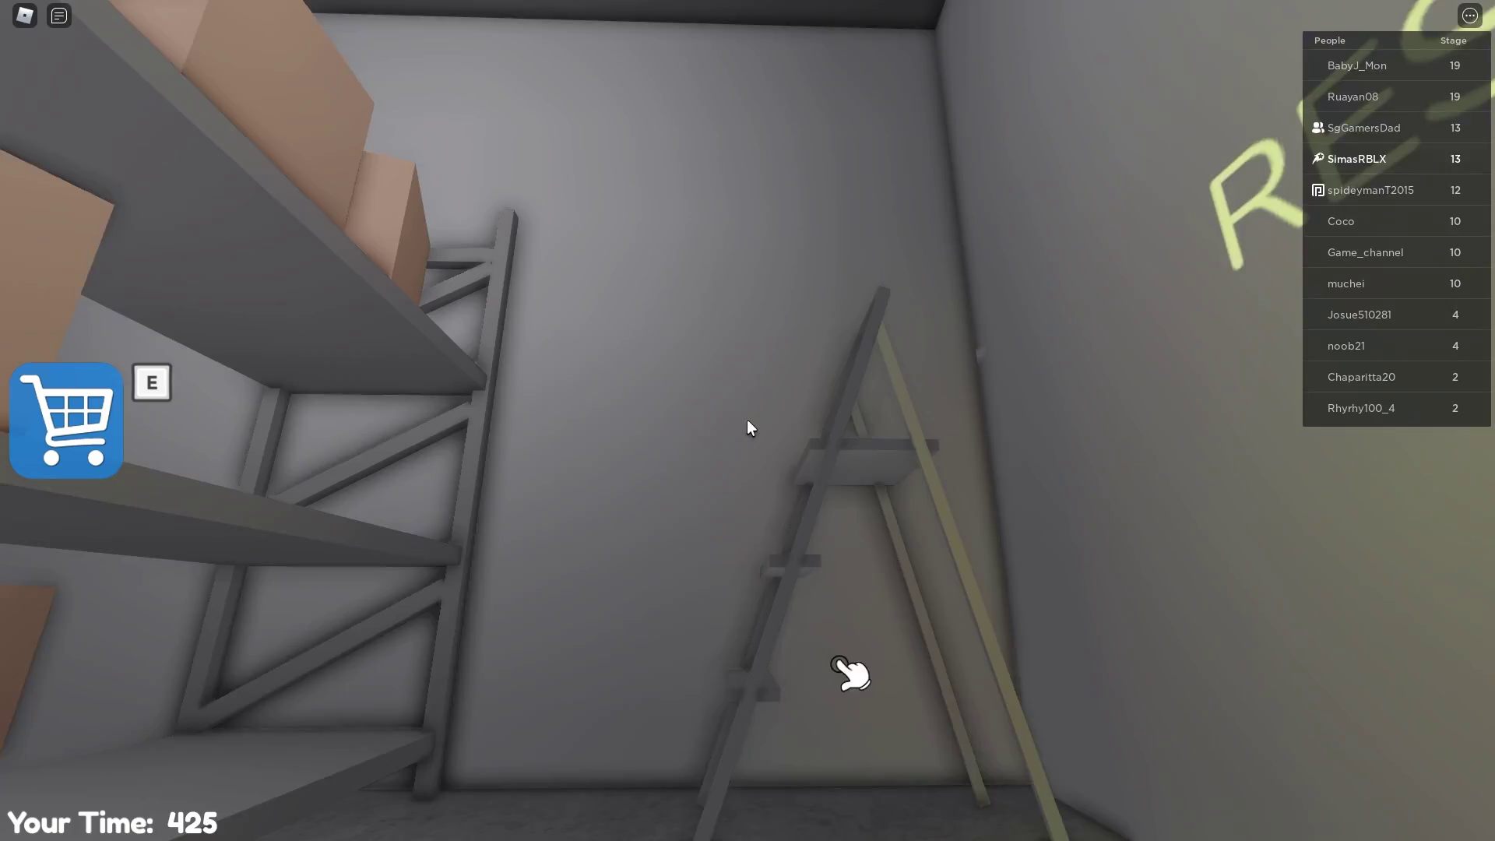
pyautogui.press('w')
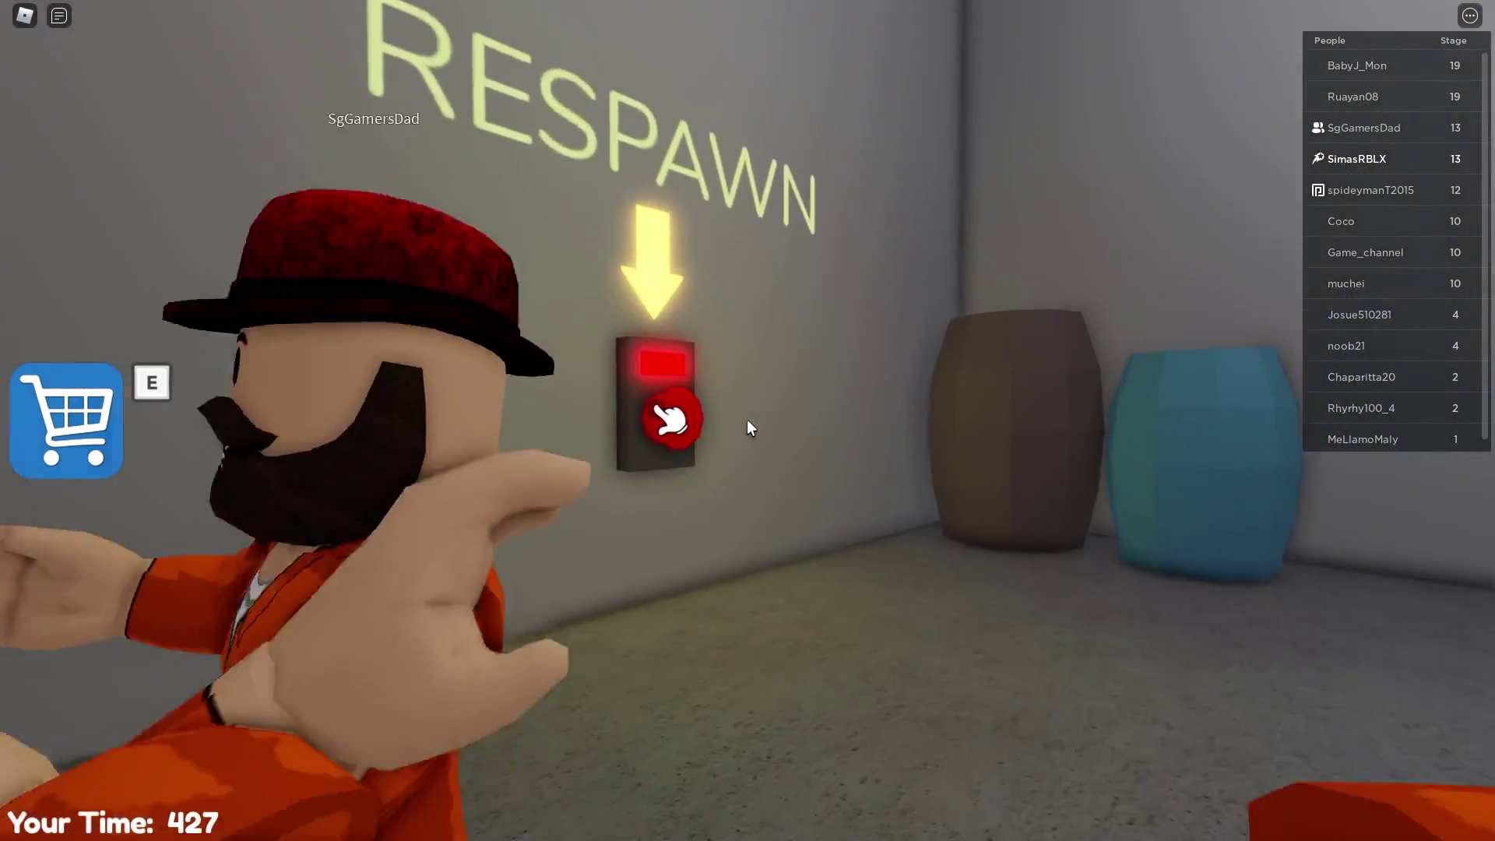
pyautogui.press('w')
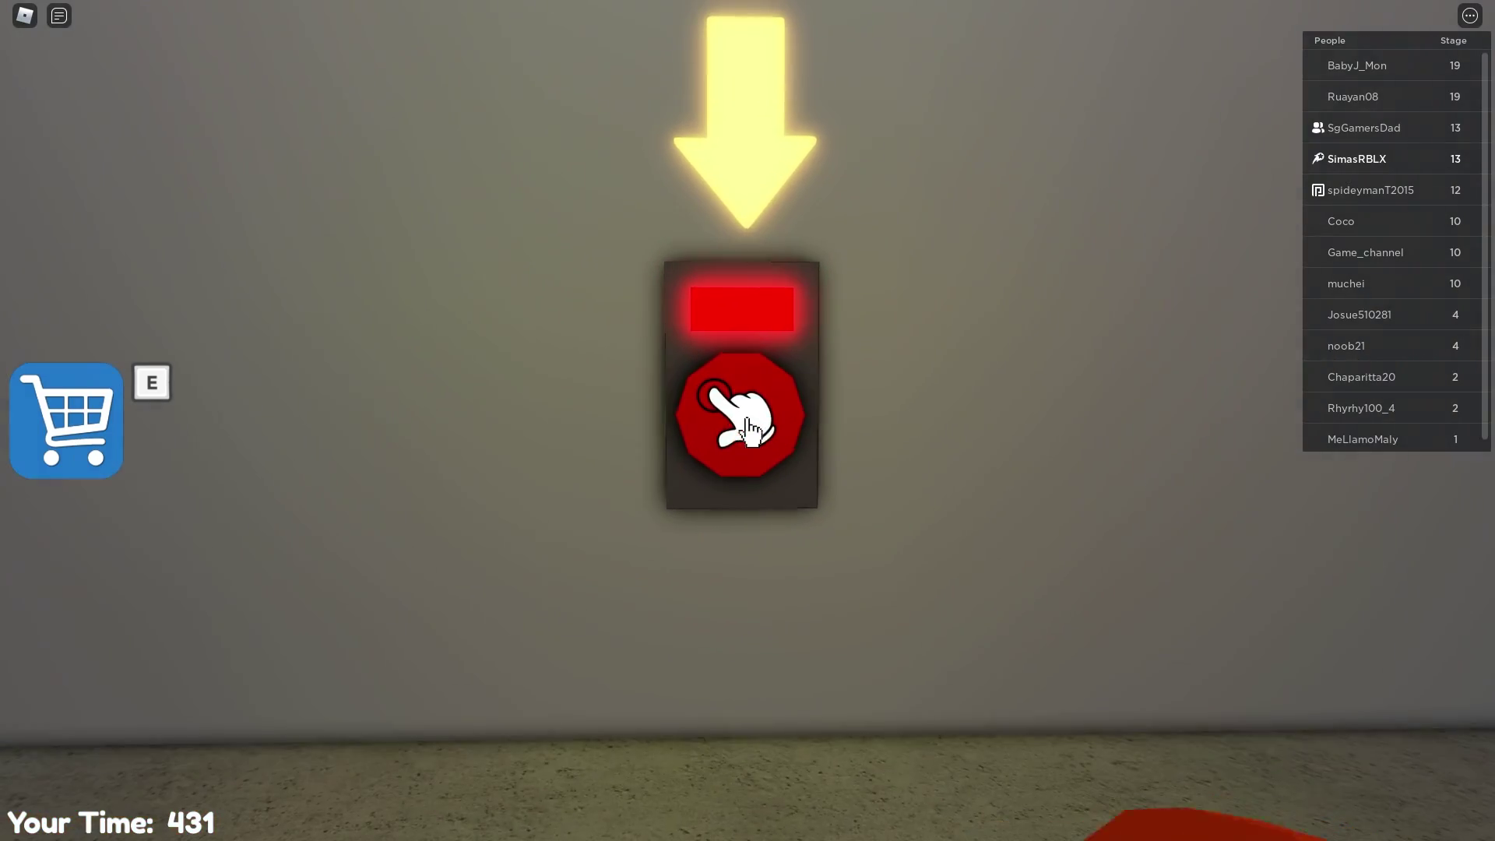
# Pick up the ladder, carry it down the hallway and place it under the ceiling vent
pyautogui.click(749, 428)
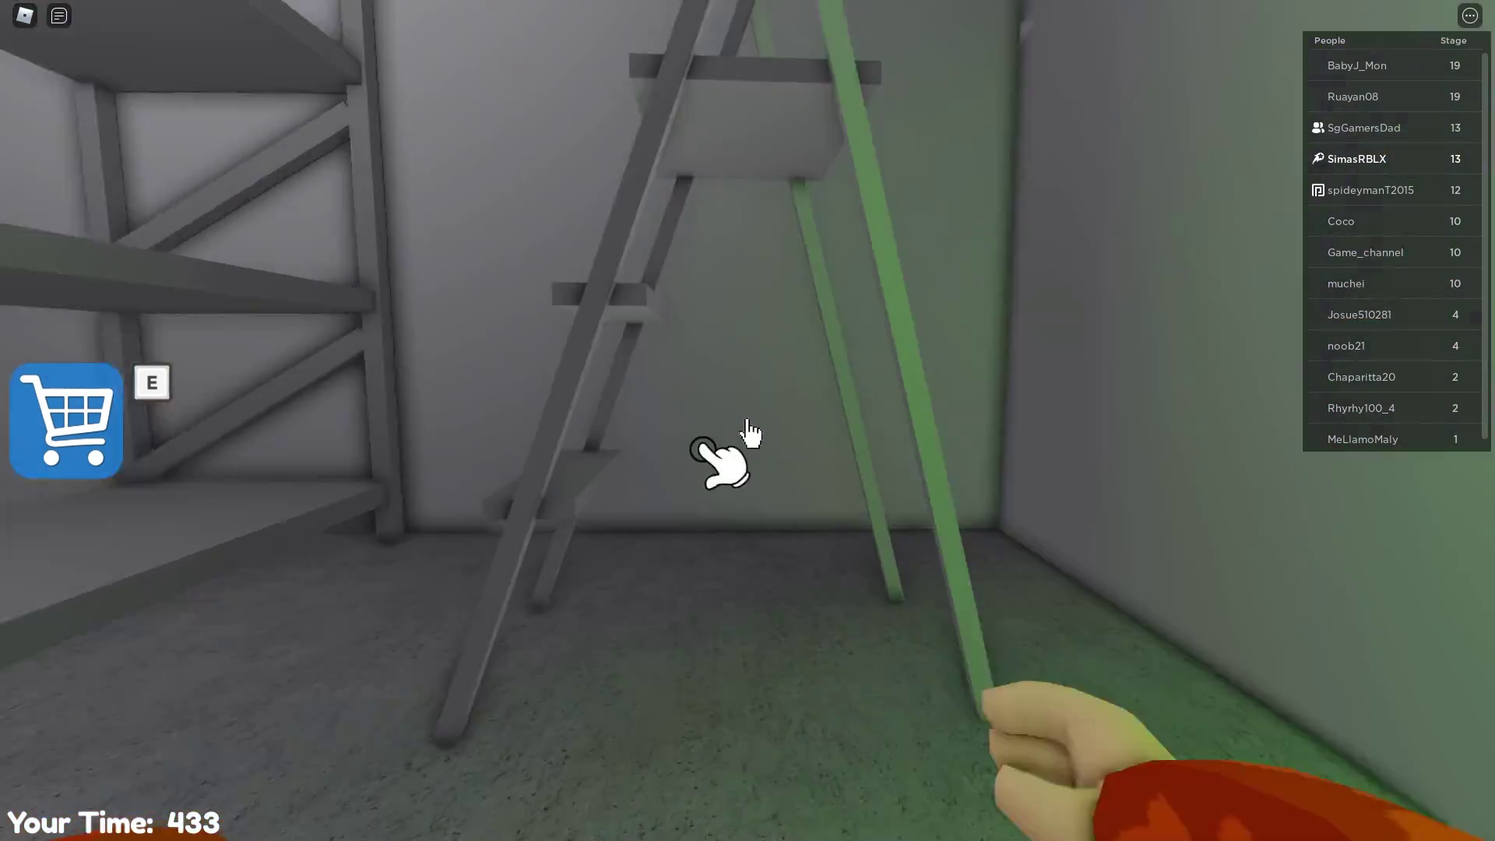
pyautogui.press('w')
pyautogui.press('w')
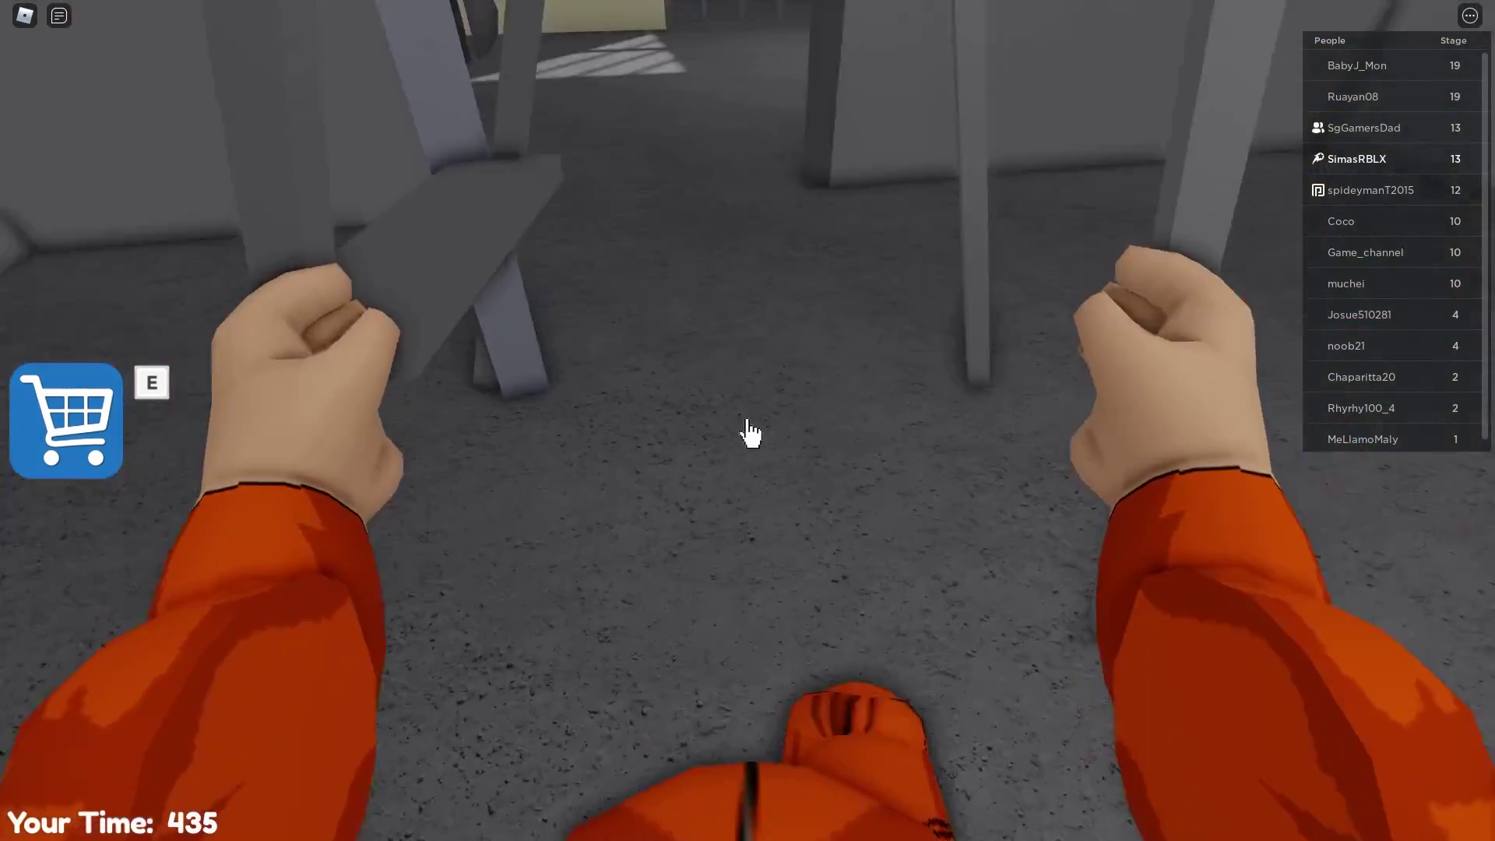
pyautogui.press('w')
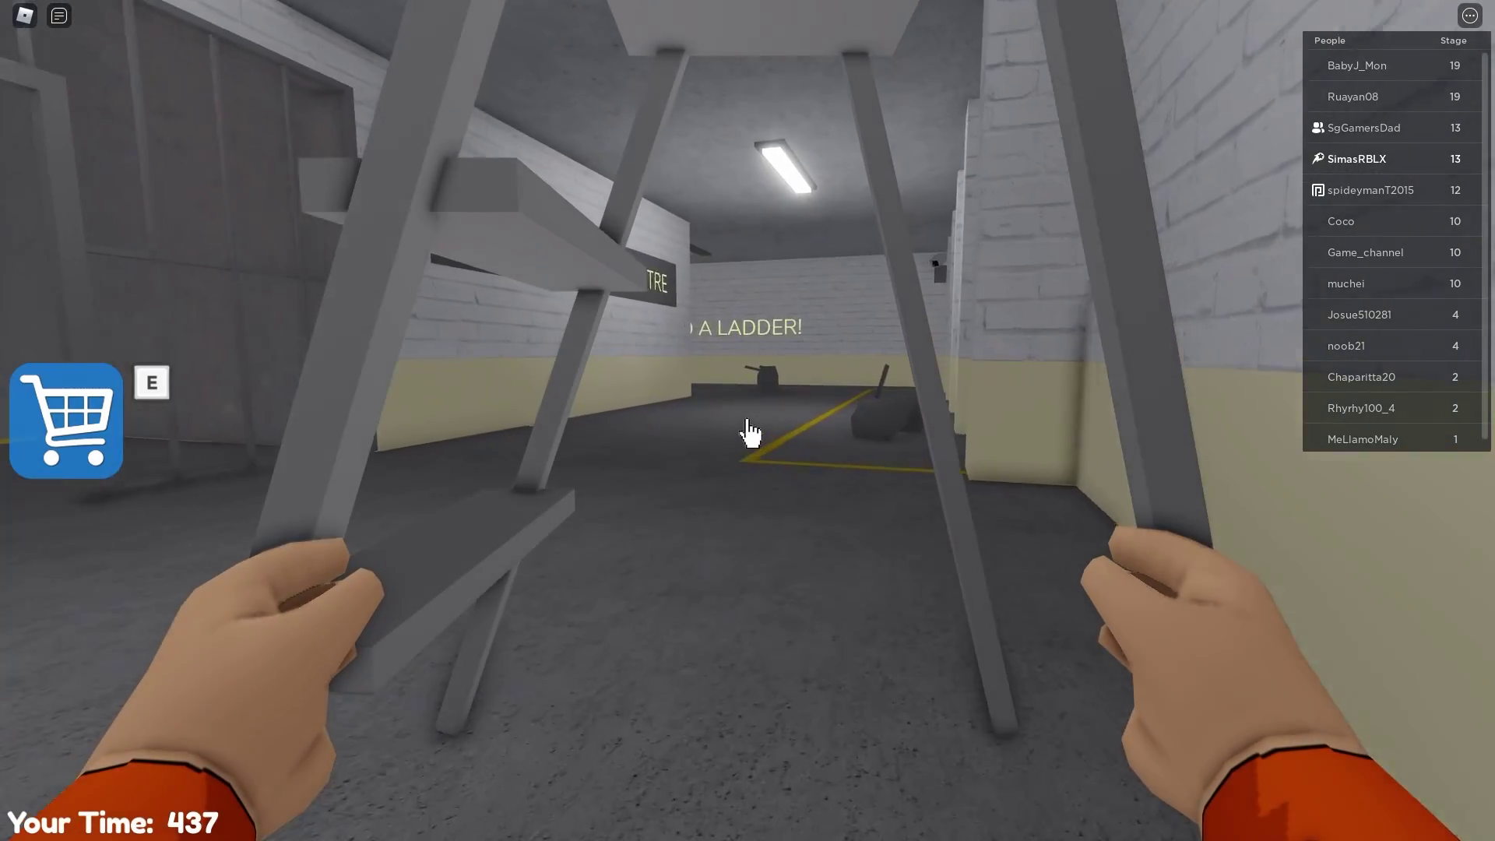
pyautogui.press('w')
pyautogui.press('w')
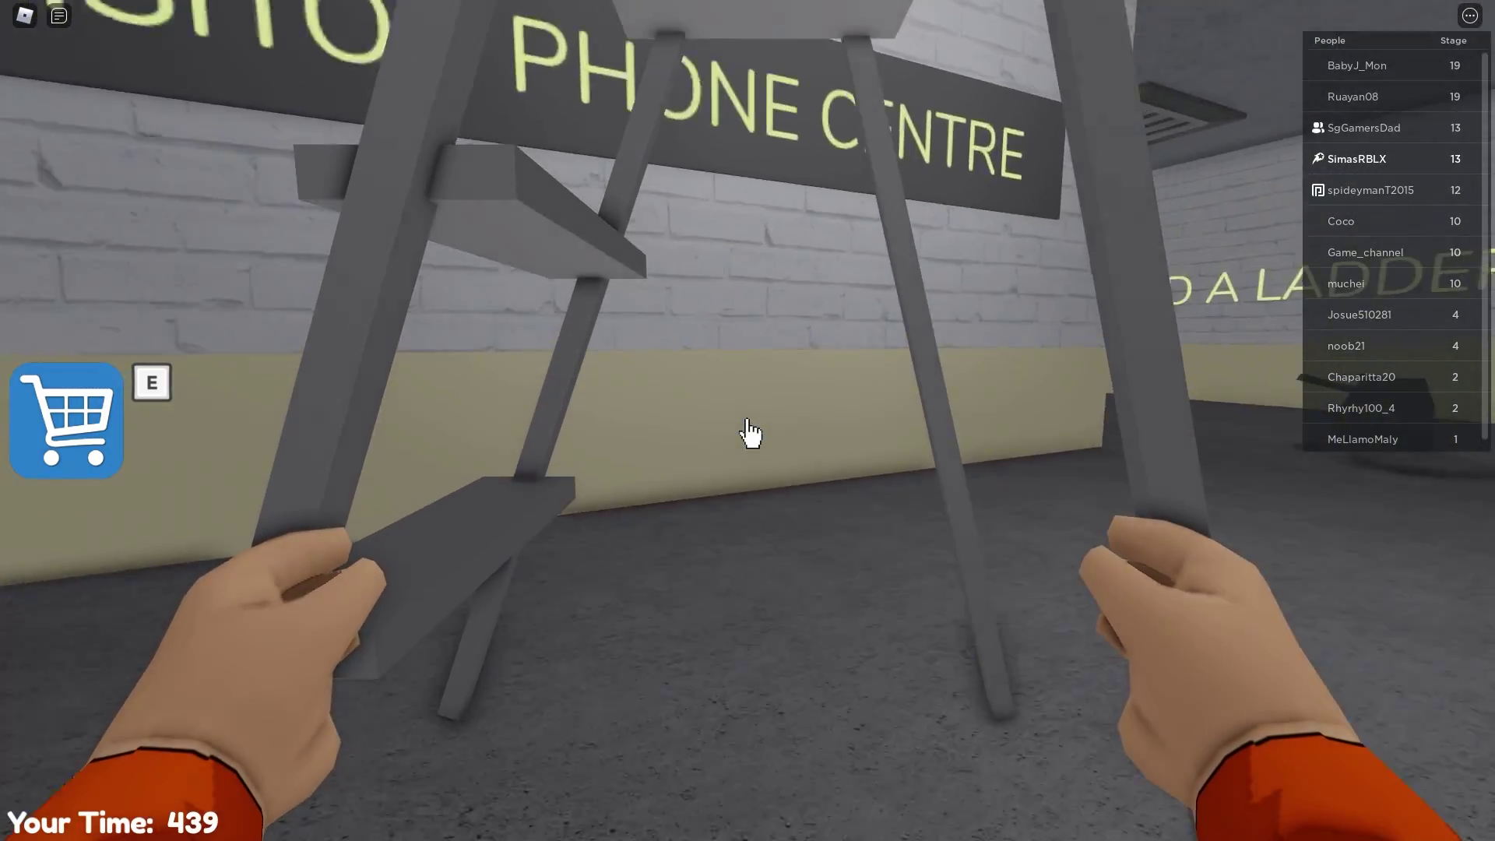
pyautogui.press('w')
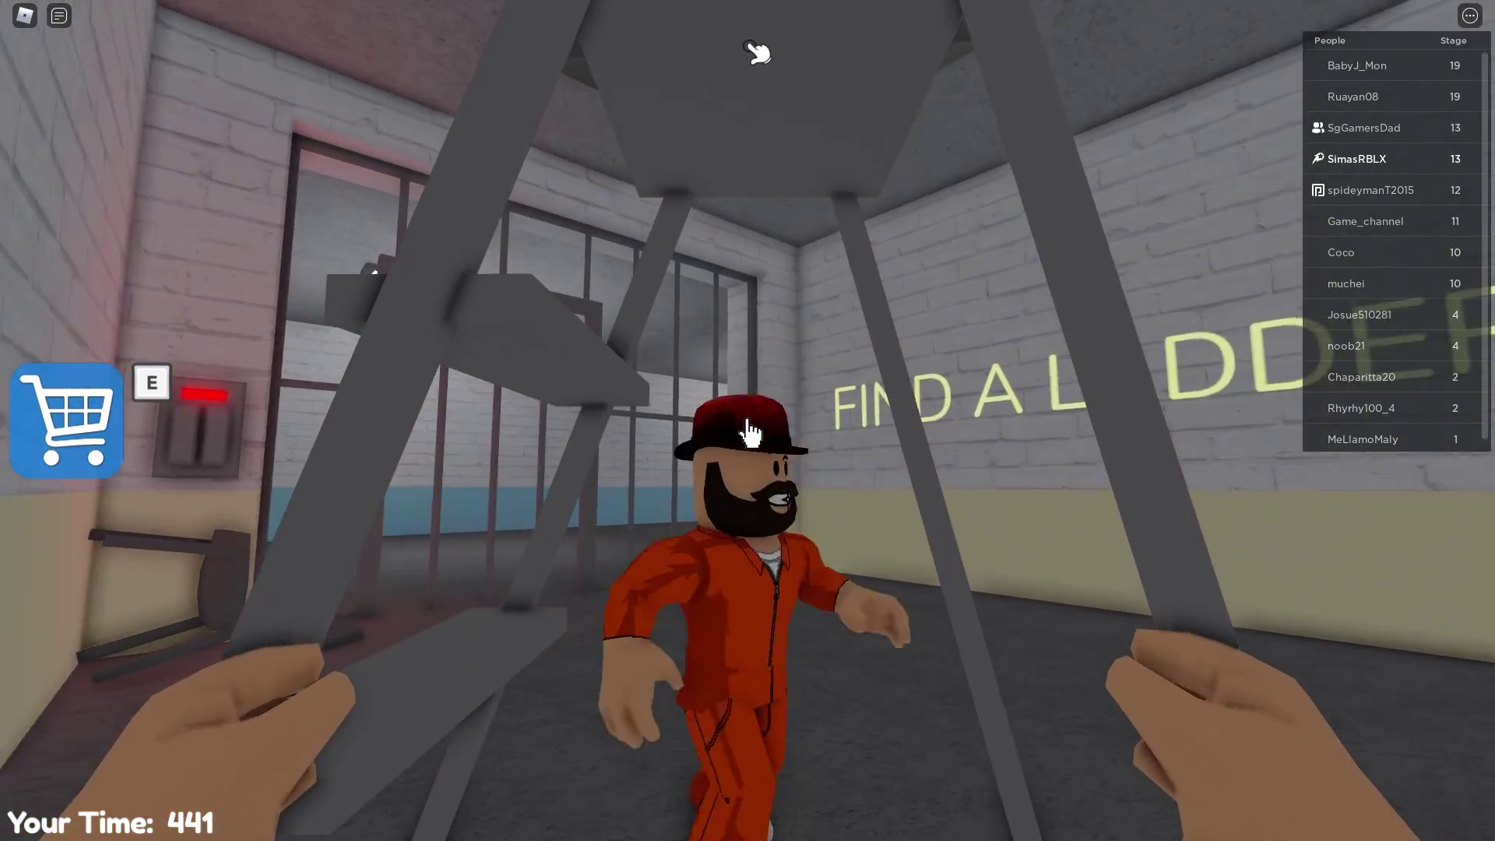
pyautogui.press('w')
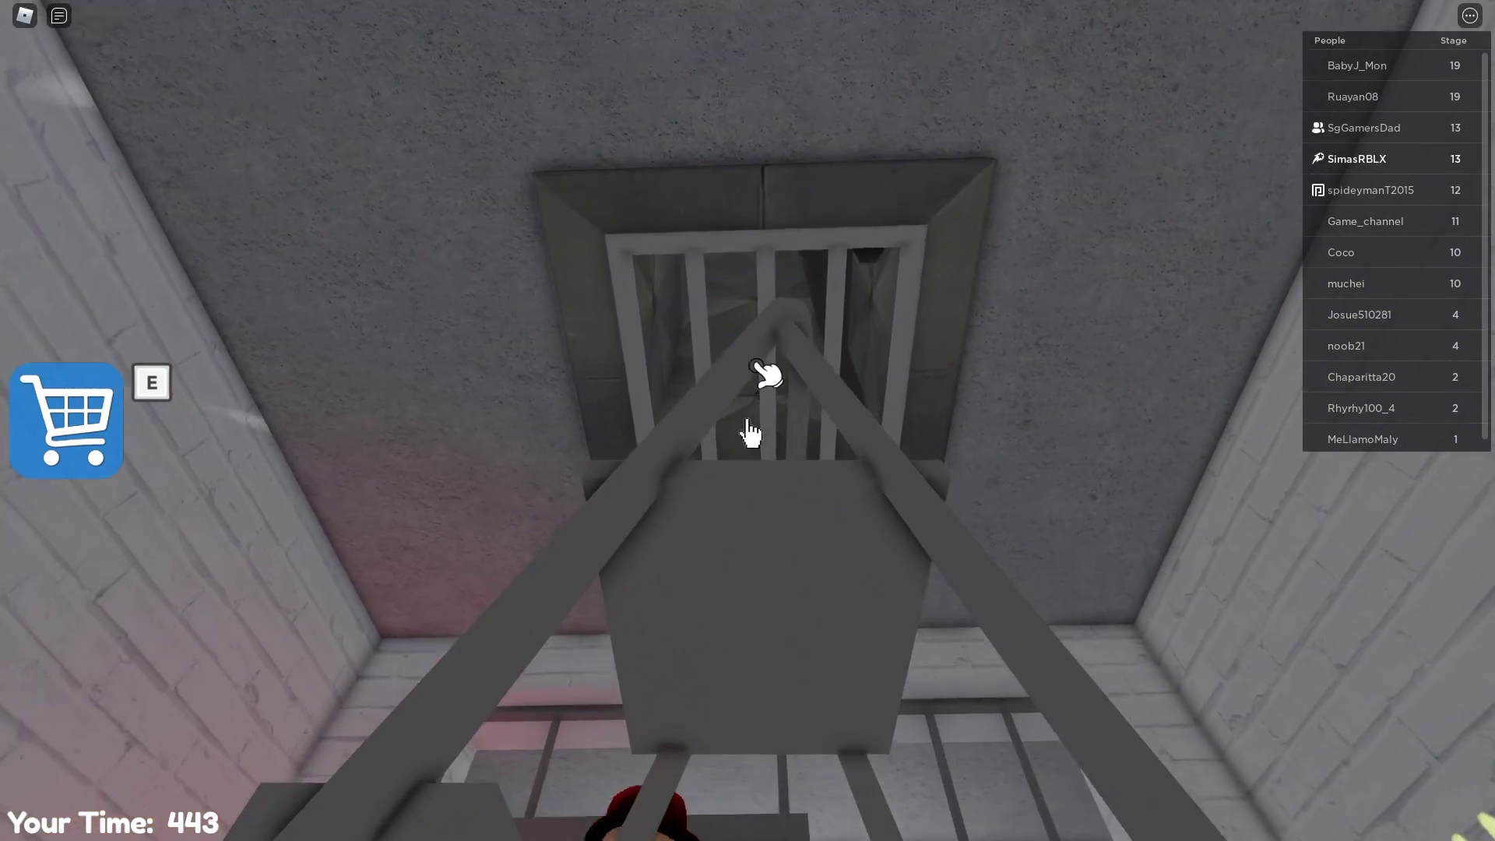
pyautogui.click(754, 434)
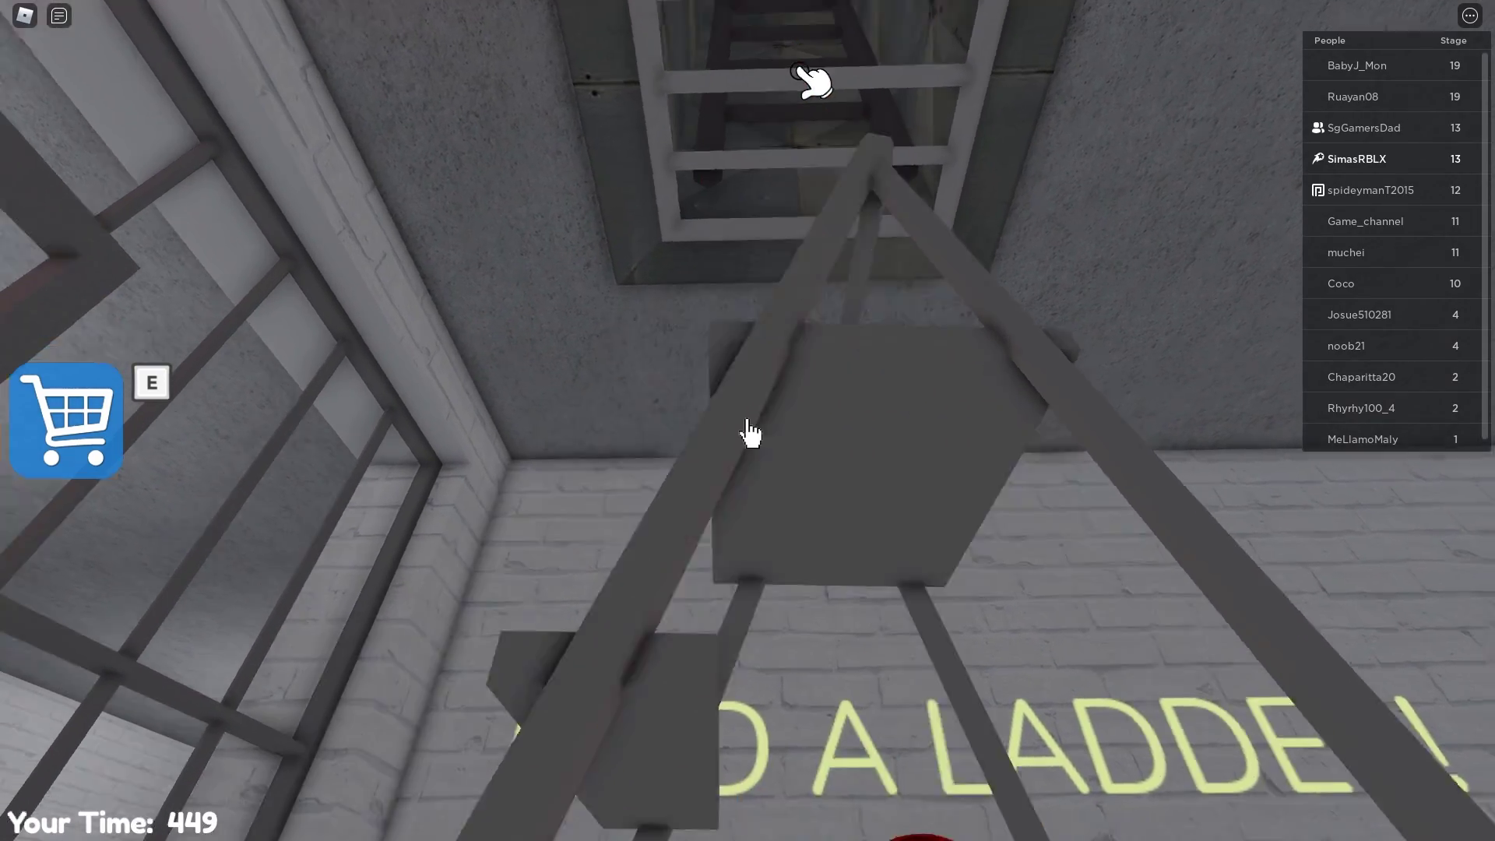
# Climb the ladder into the vent shaft and head toward the fan
pyautogui.moveTo(751, 433); pyautogui.dragTo(748, 428)
pyautogui.press('w')
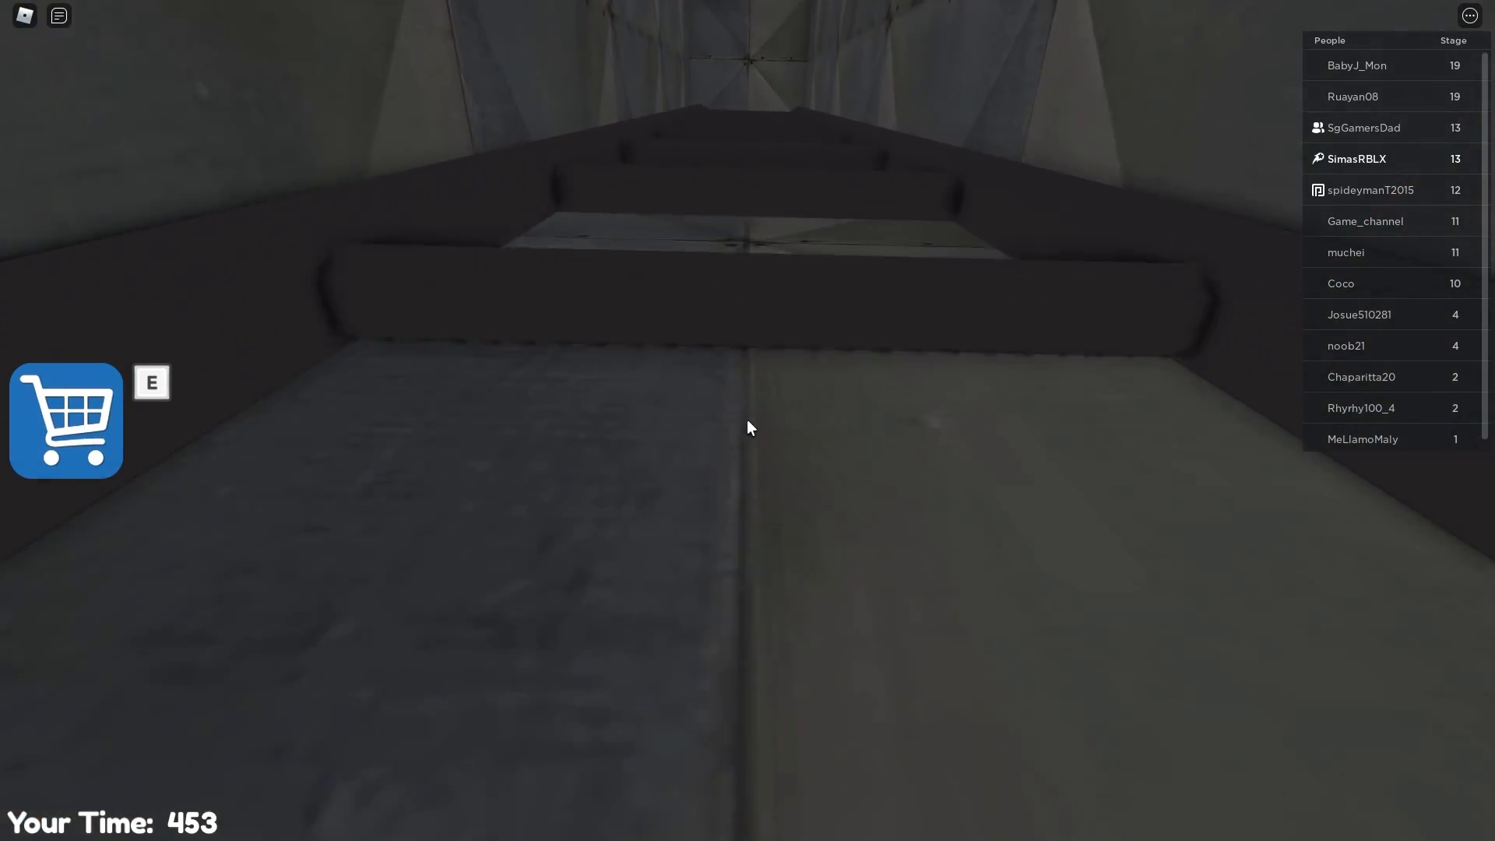
pyautogui.press('w')
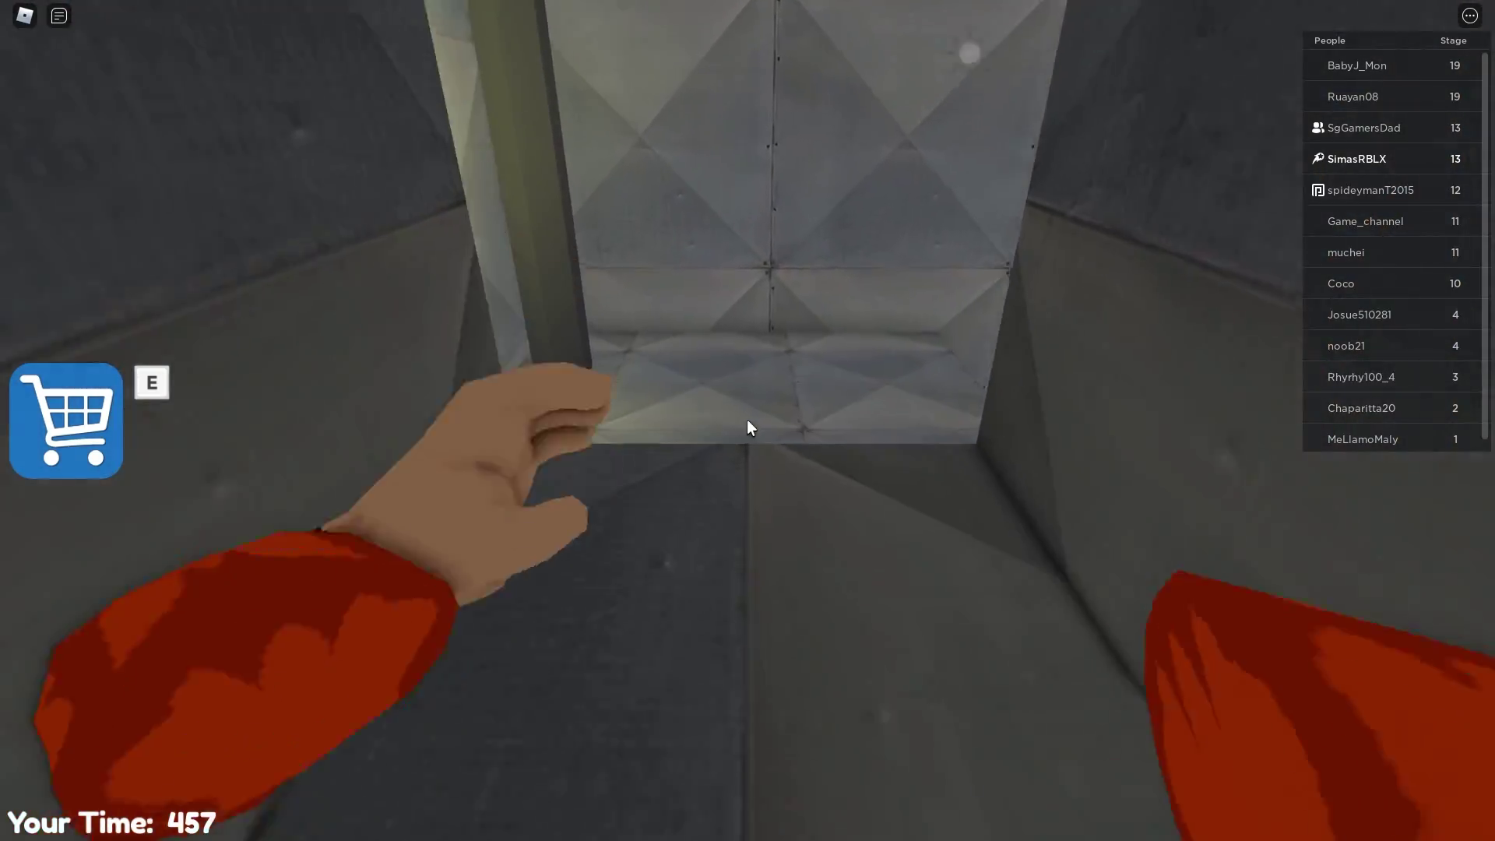
pyautogui.moveTo(748, 427); pyautogui.dragTo(748, 427)
pyautogui.press('w')
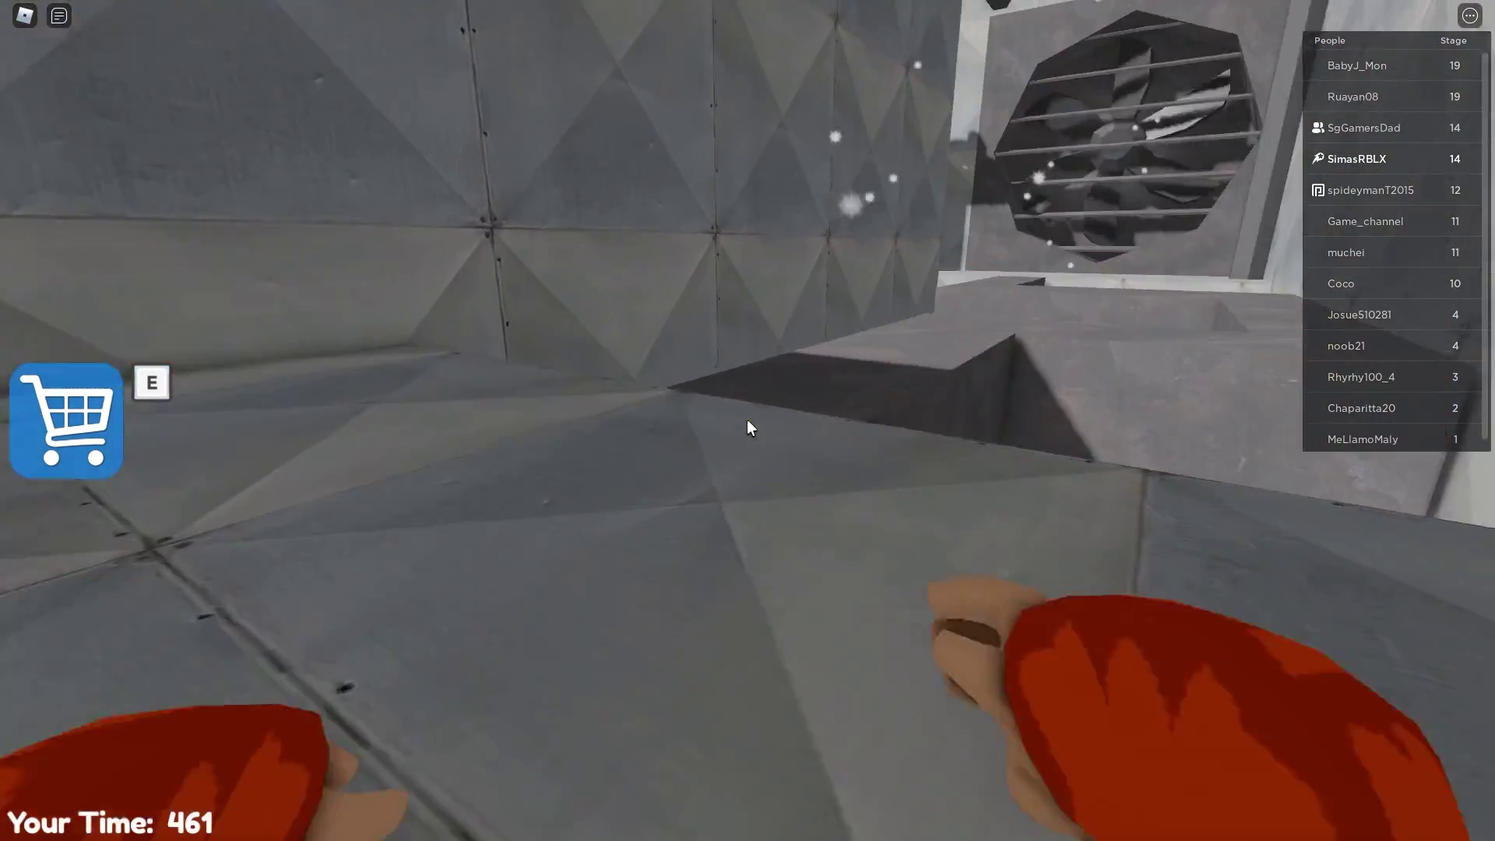
pyautogui.press('w')
pyautogui.press('w')
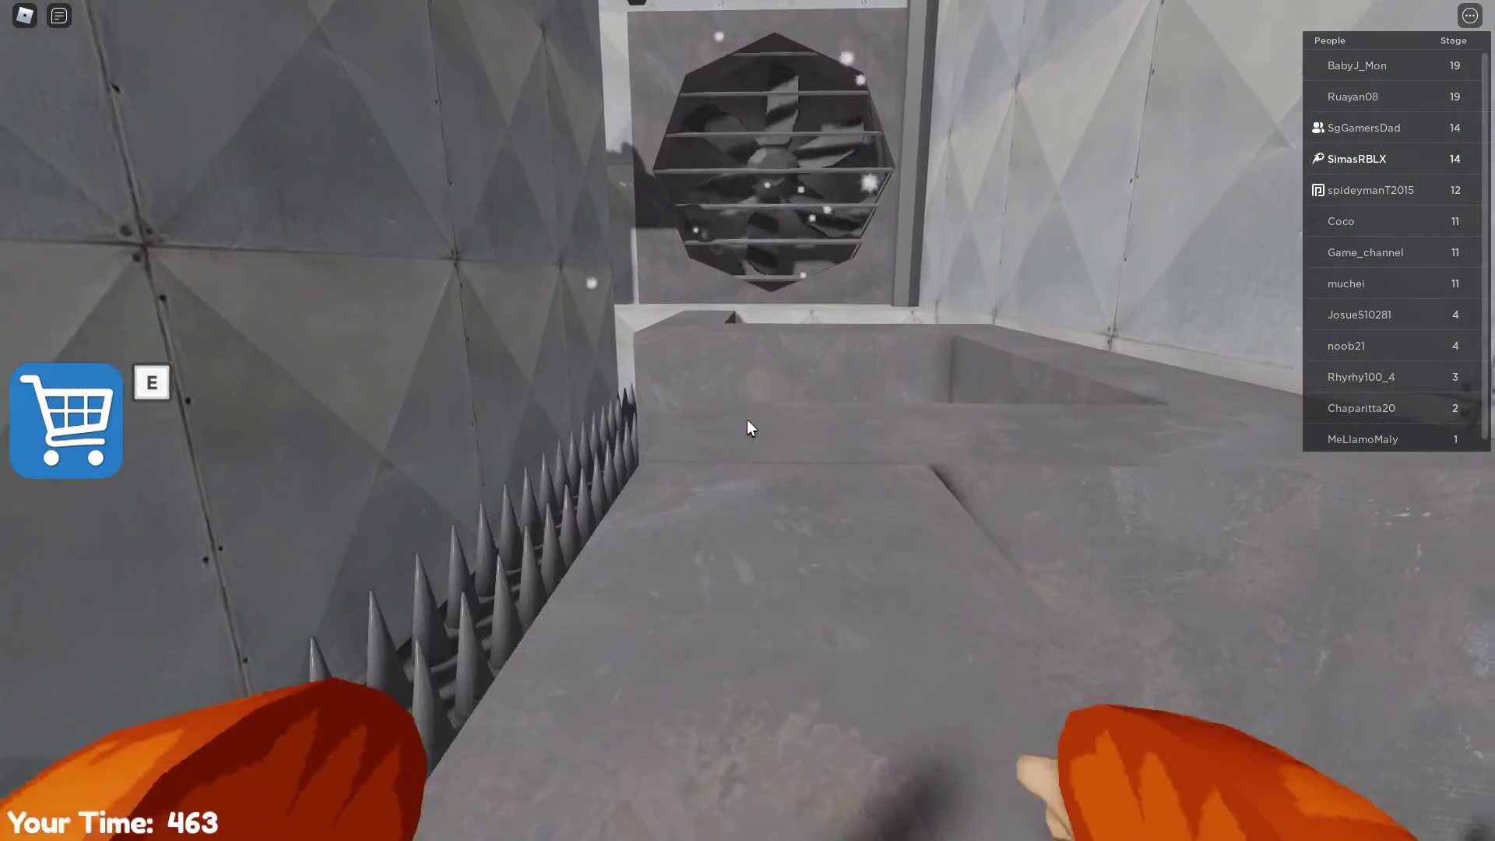
# Jump the spiked gap, cross the beam over the spikes and climb the next ladder
pyautogui.press('w')
pyautogui.press('space')
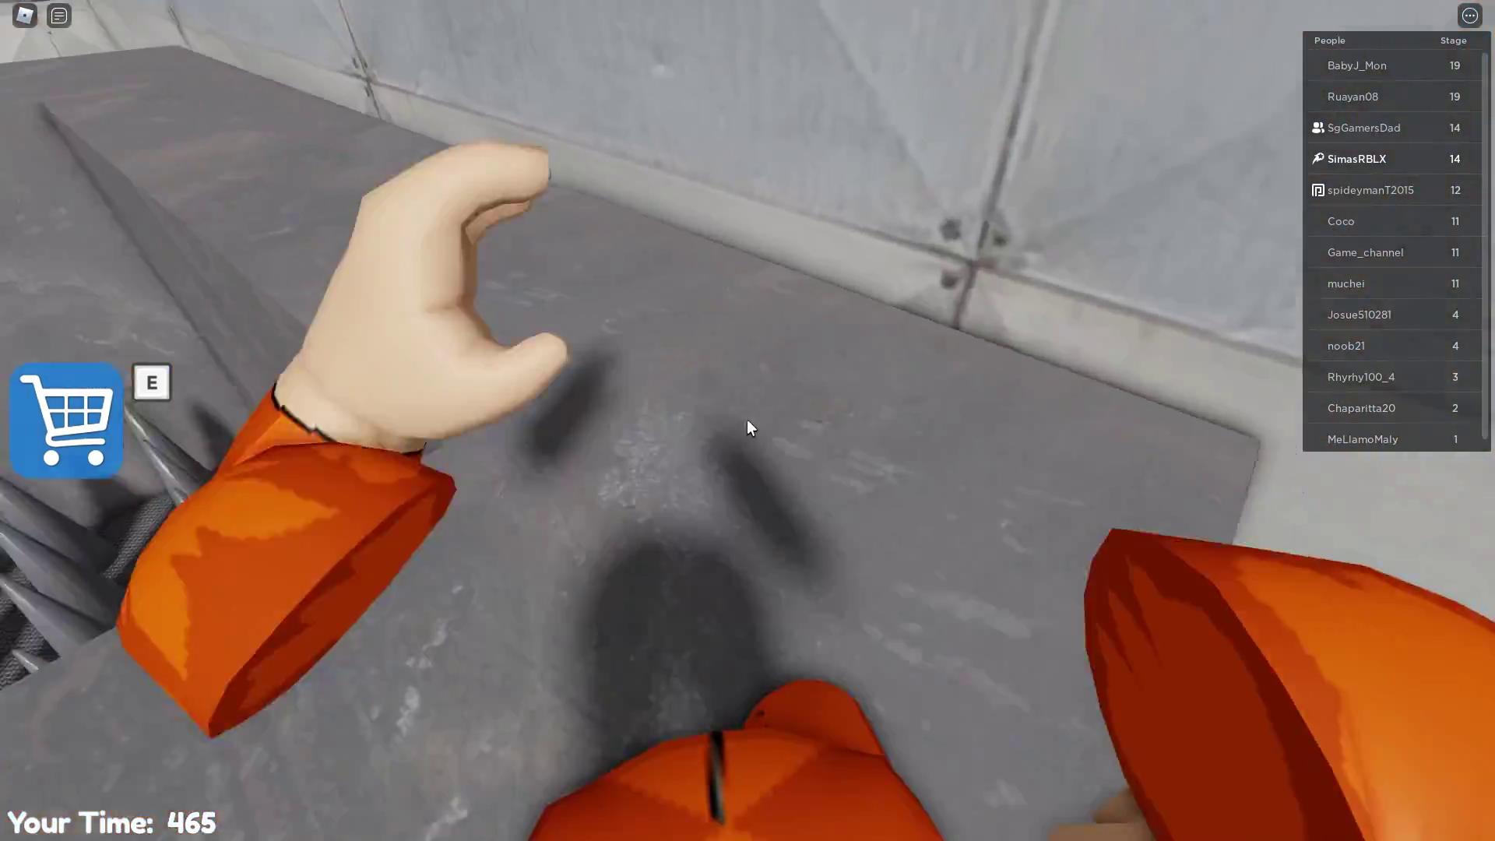
pyautogui.press('w')
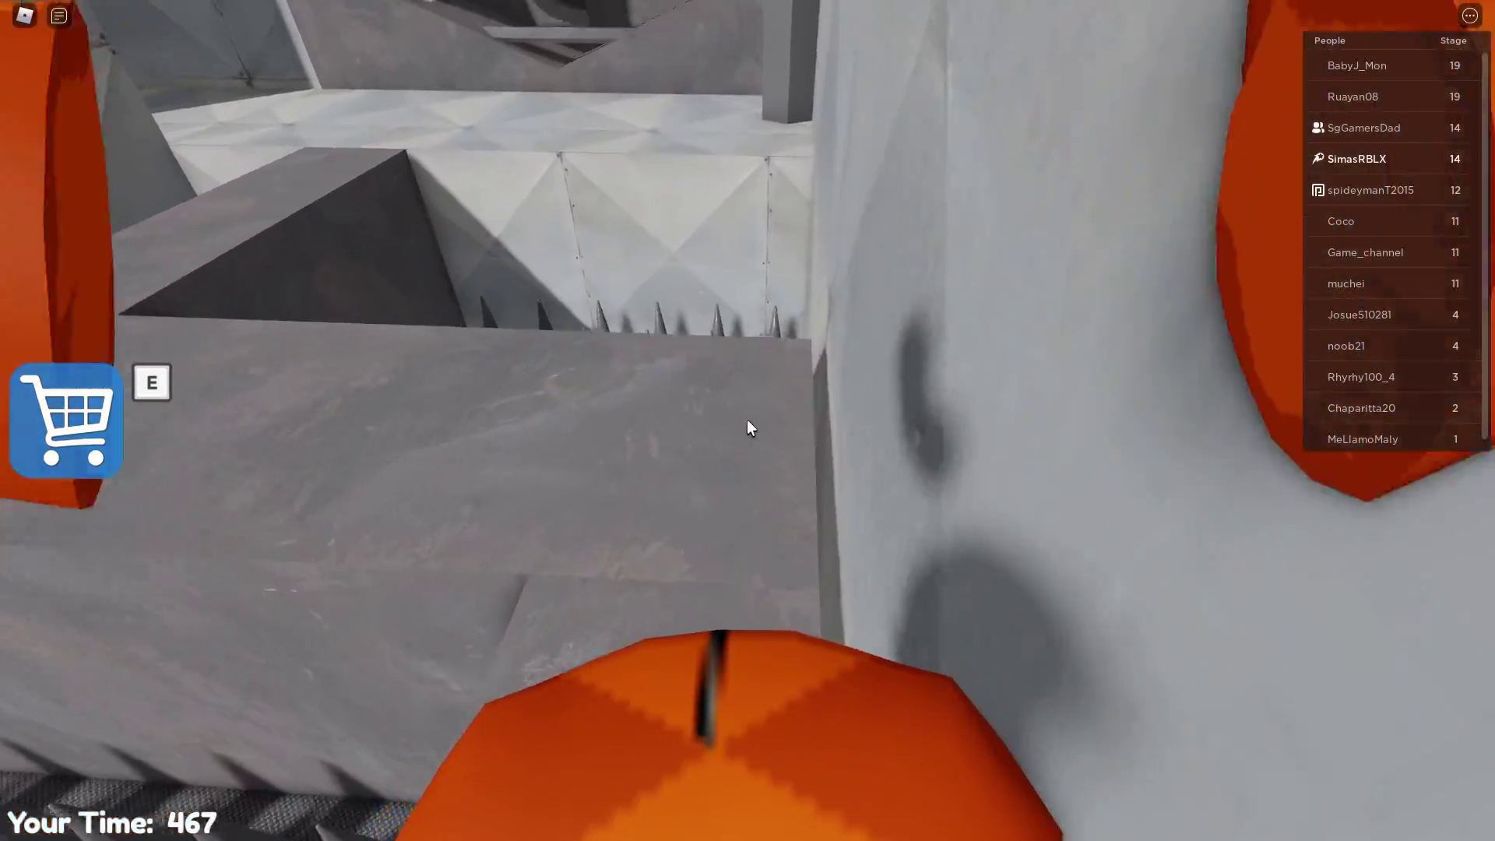
pyautogui.moveTo(749, 428); pyautogui.dragTo(748, 428)
pyautogui.press('w')
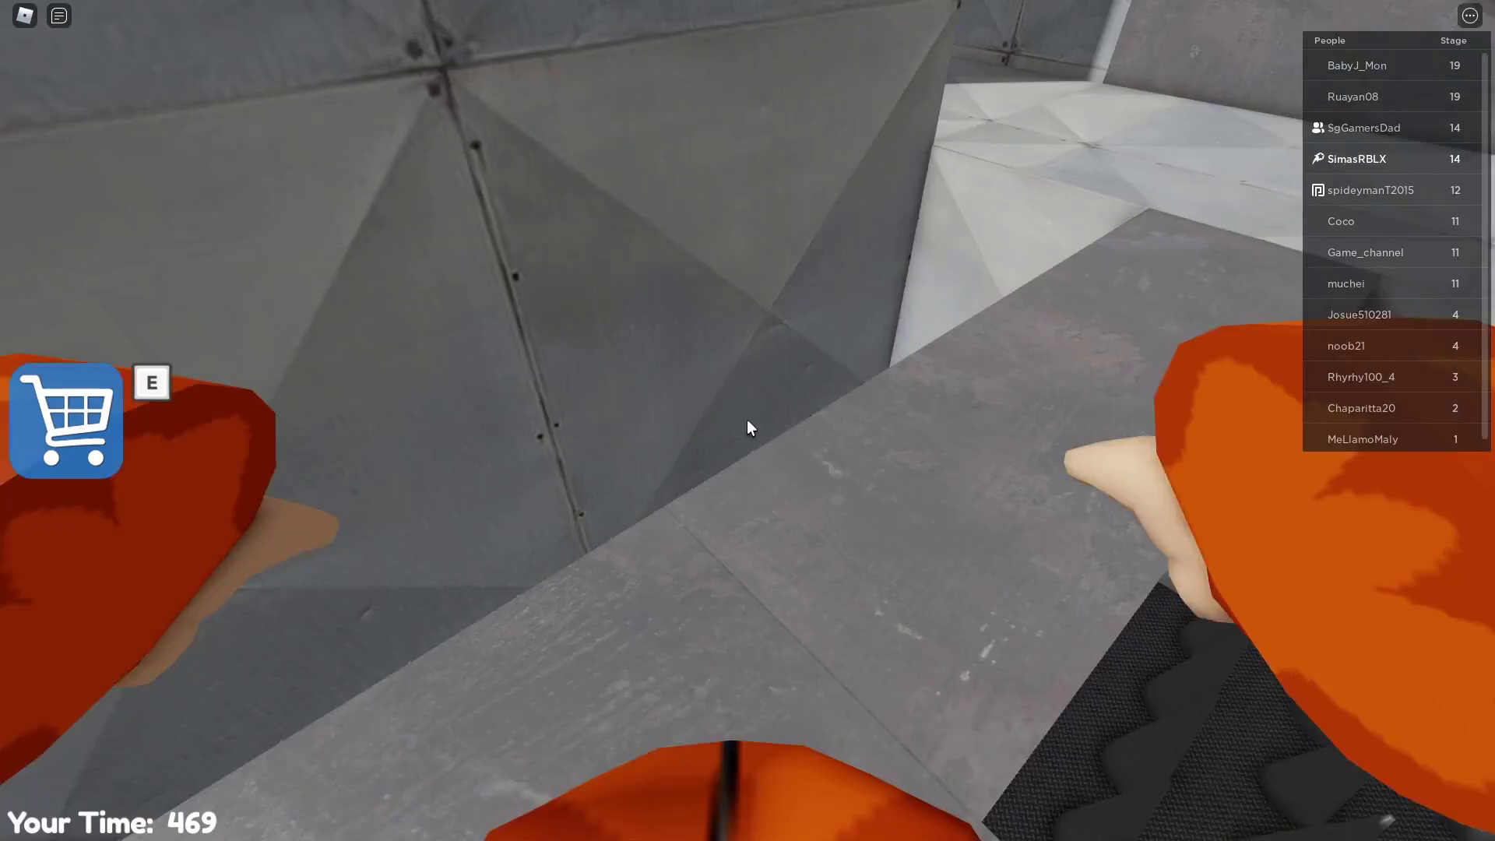
pyautogui.press('w')
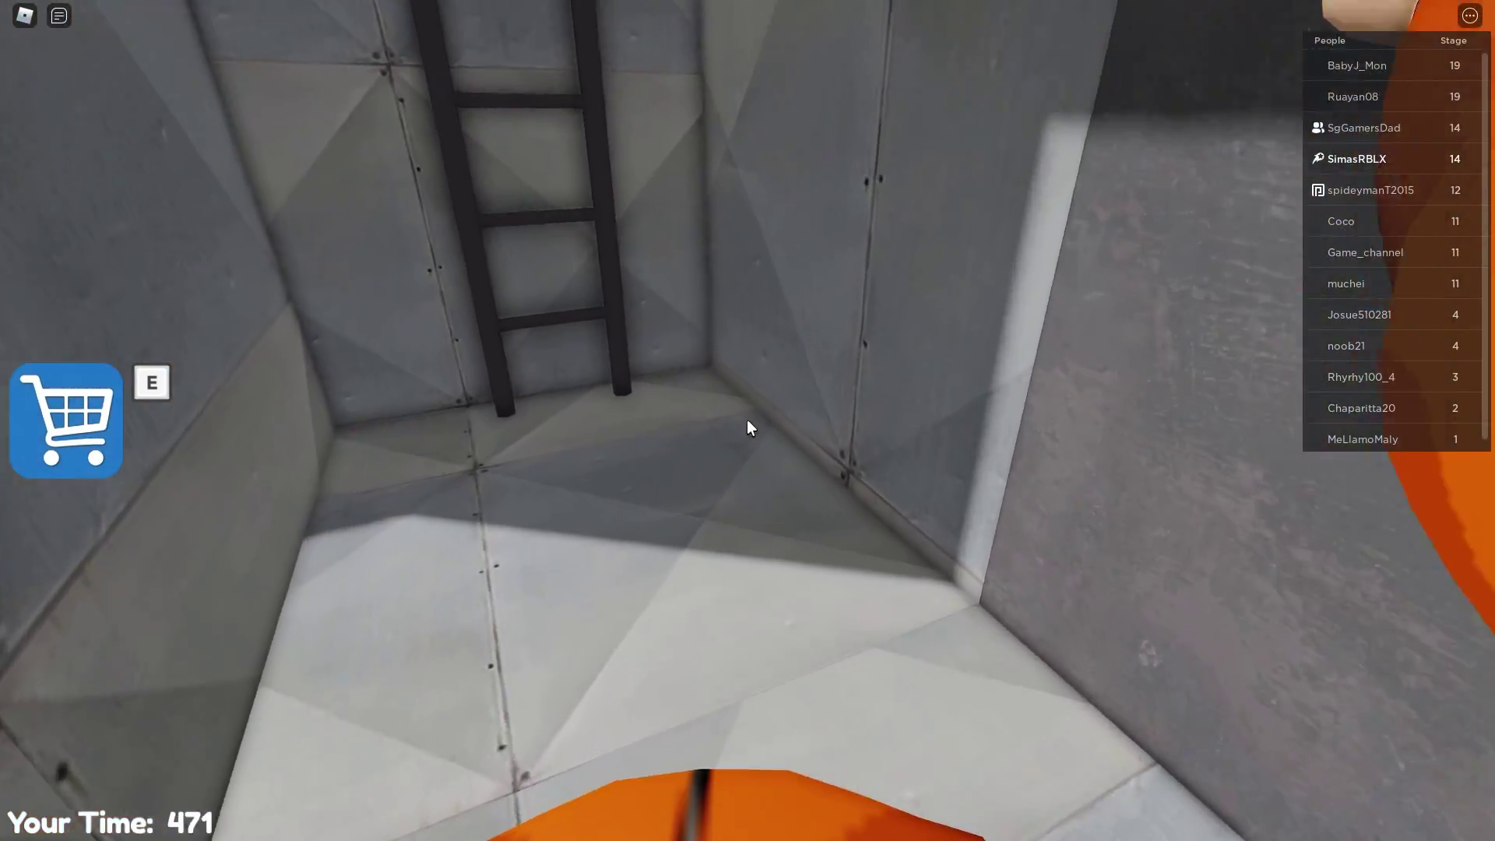
pyautogui.press('w')
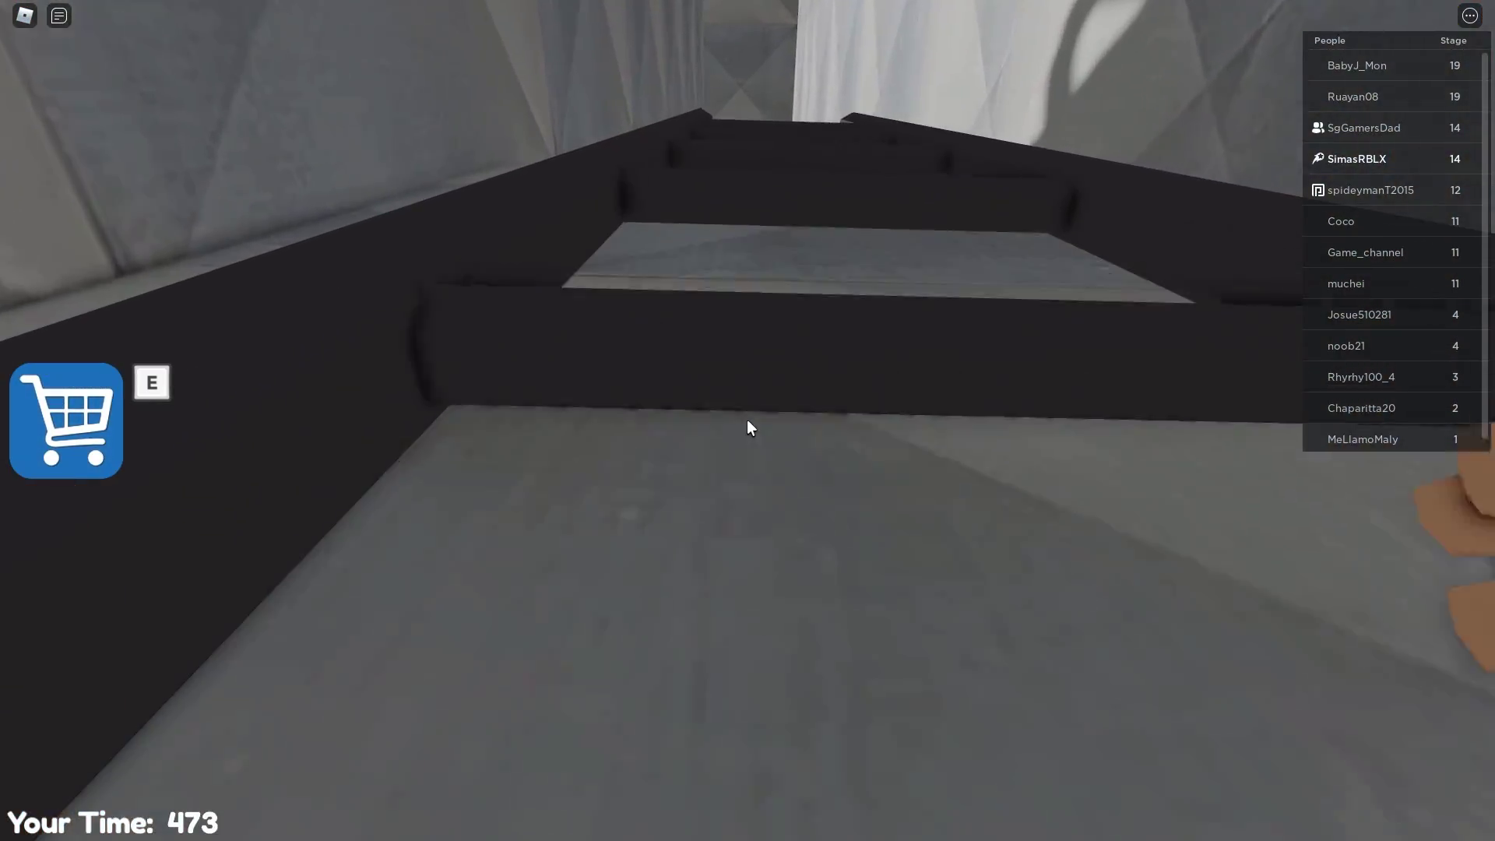
pyautogui.press('w')
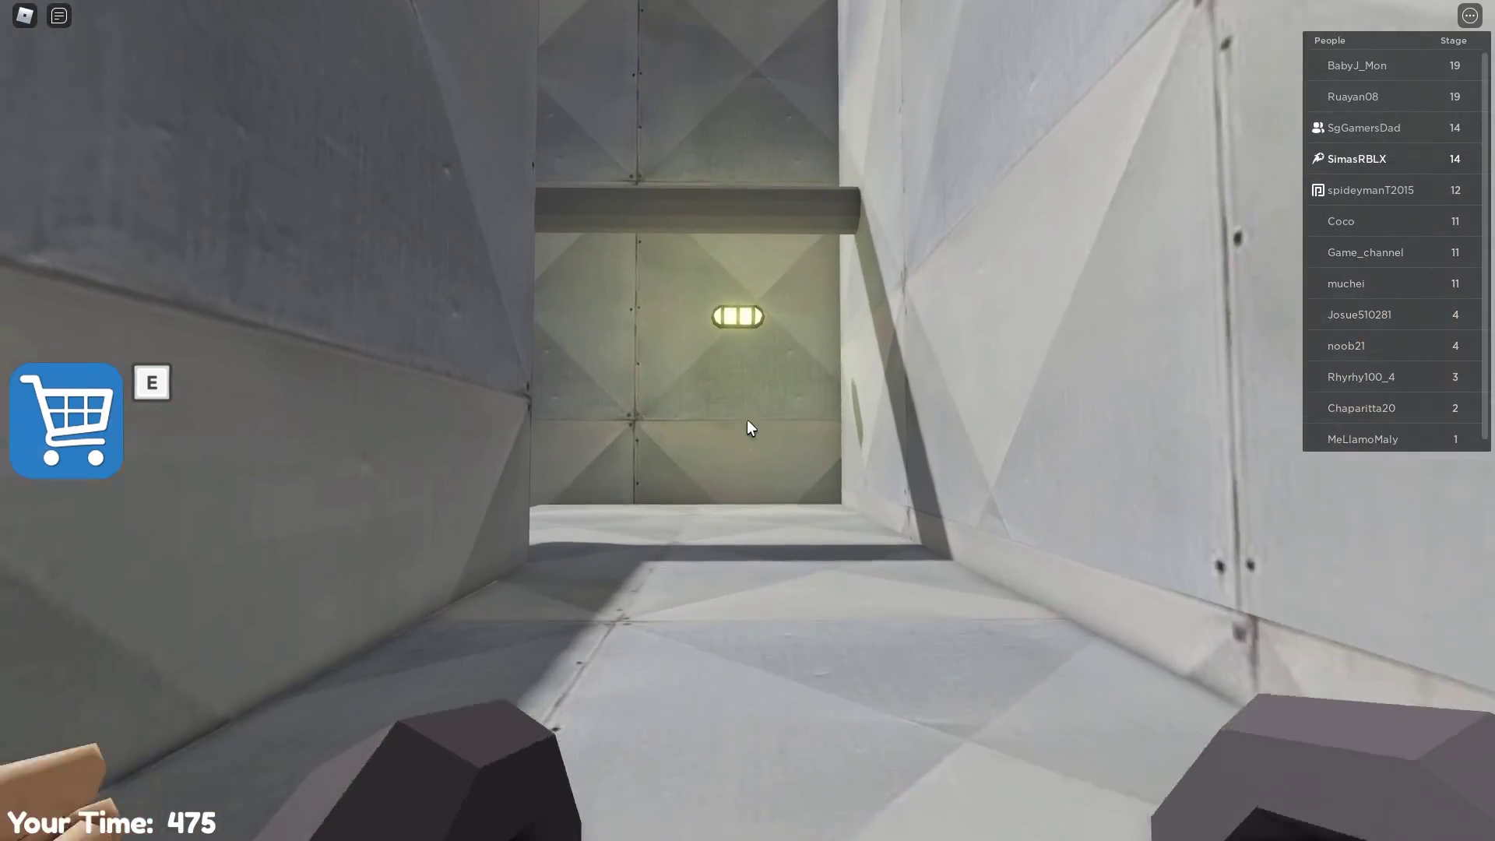
# Move from the corridor onto the pipes and along the narrow beam above the shaft
pyautogui.press('w')
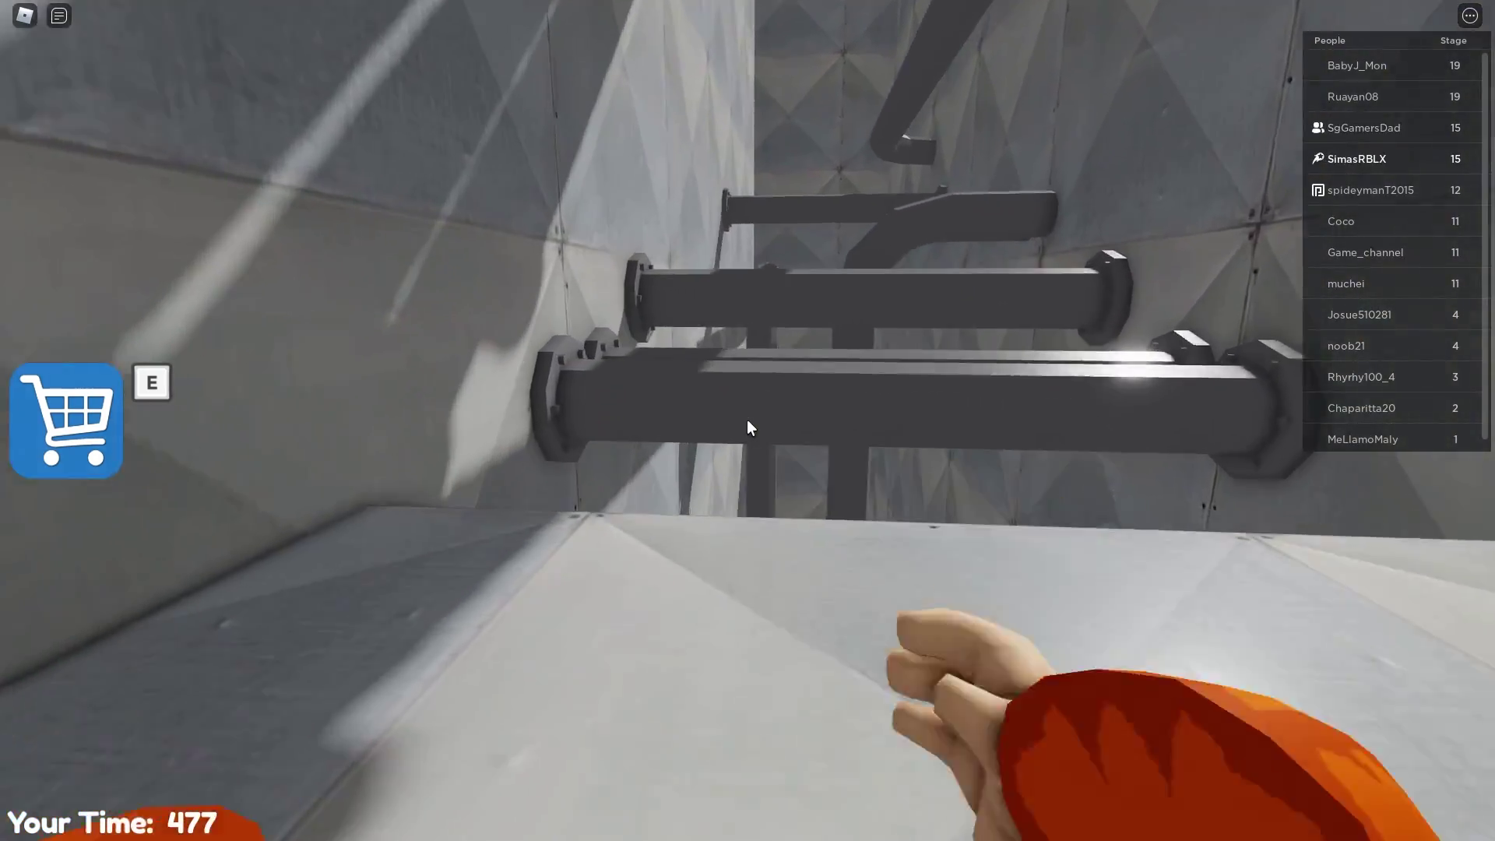
pyautogui.press('w')
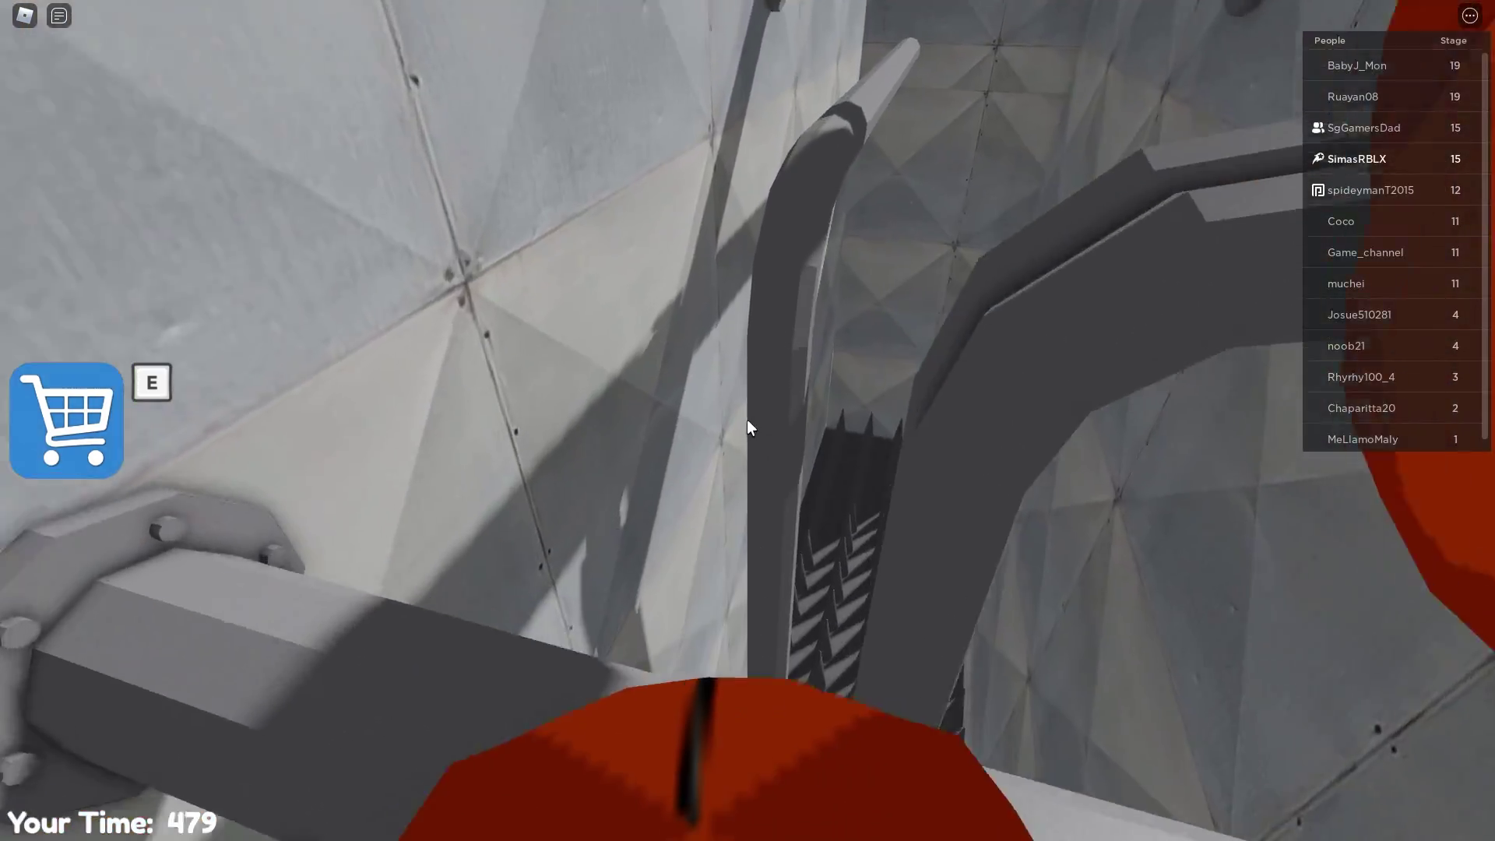
pyautogui.press('w')
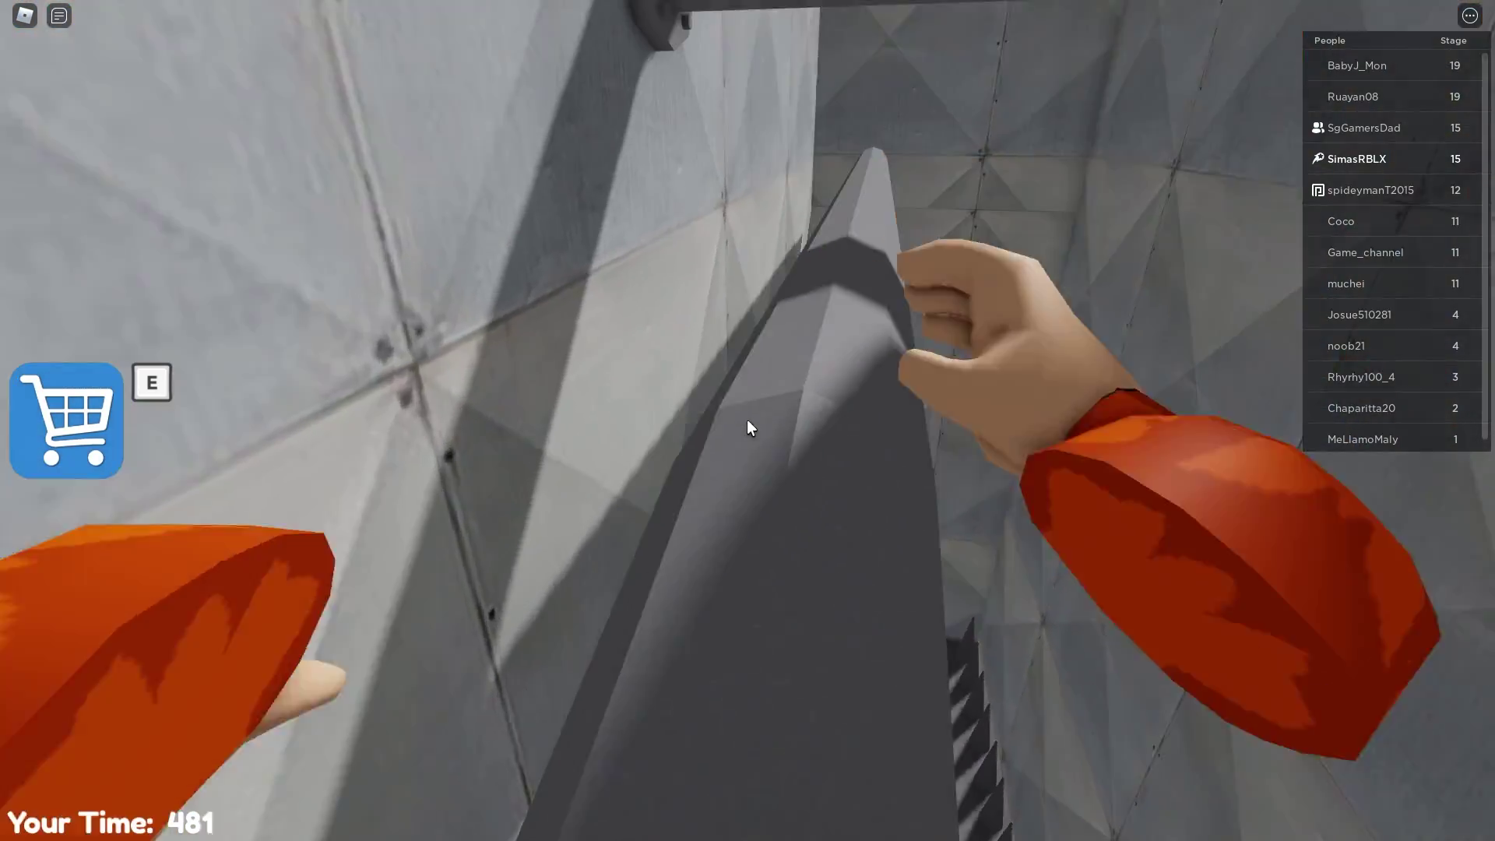
pyautogui.press('w')
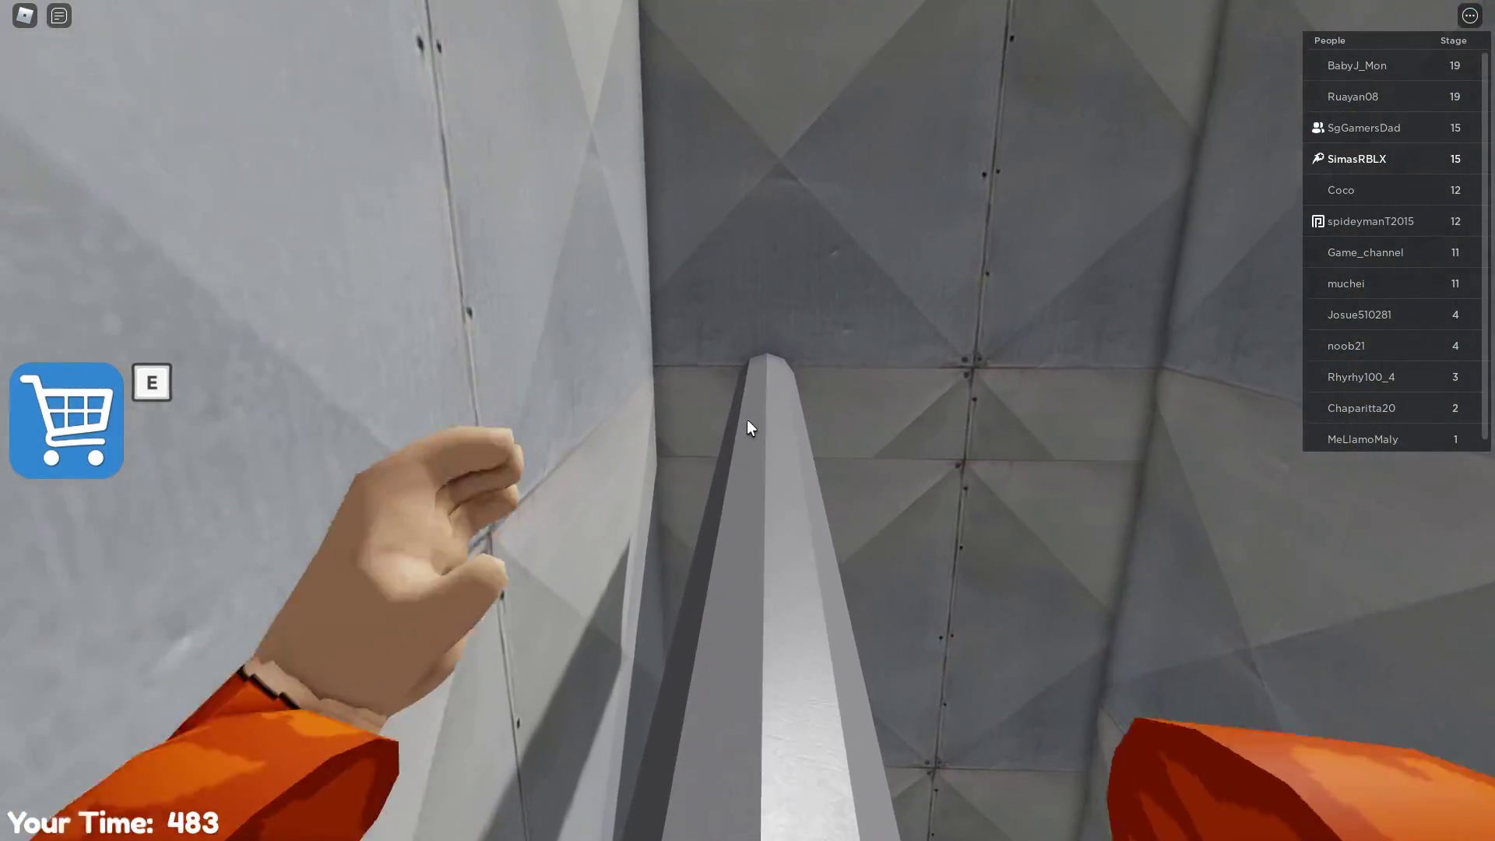
pyautogui.press('w')
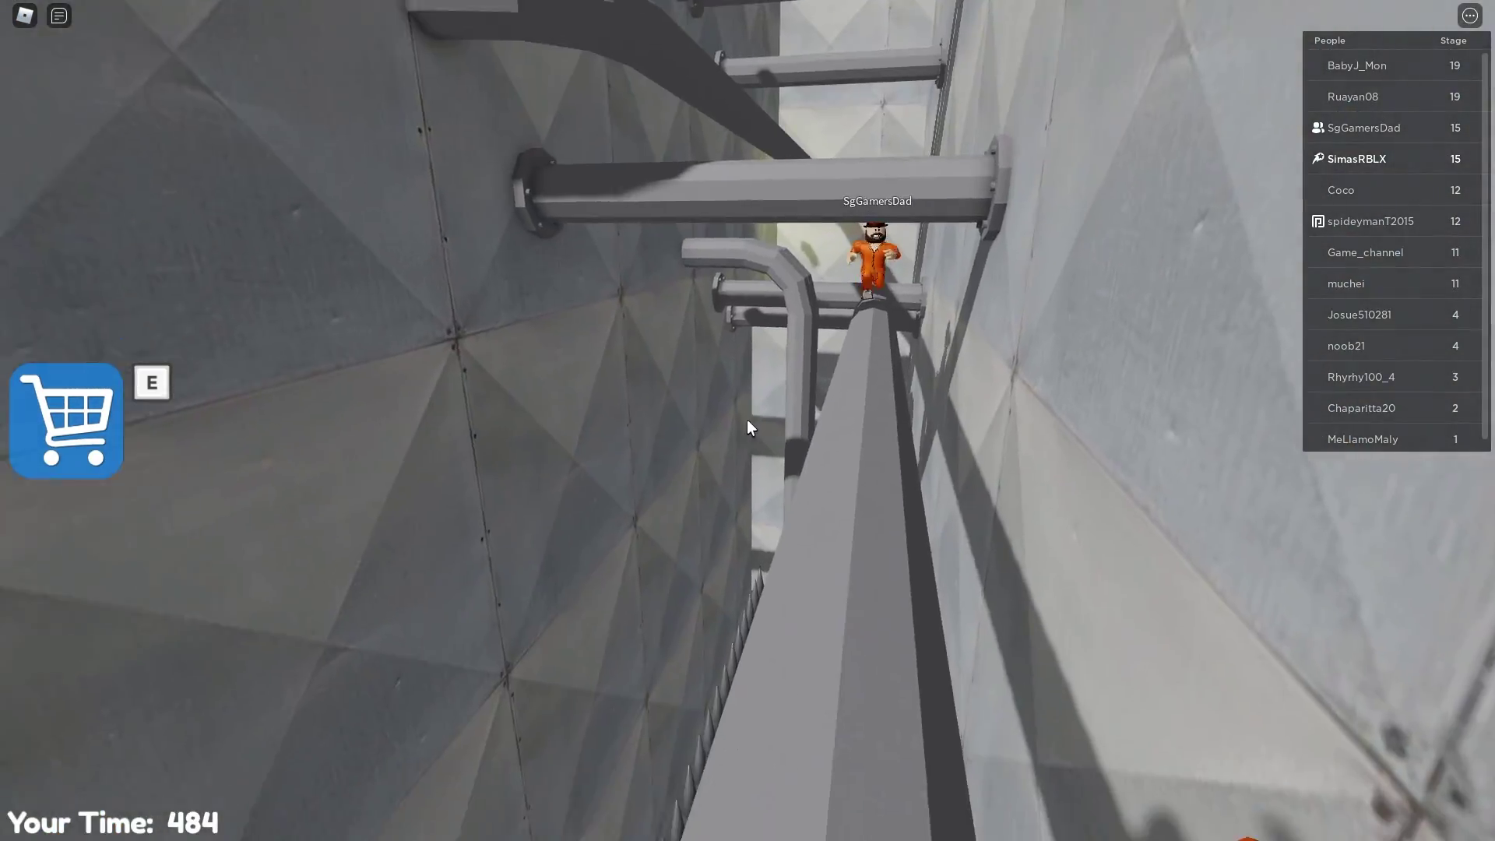
pyautogui.press('w')
# Climb the higher pipe beams and walk into the corridor toward the valves
pyautogui.press('w')
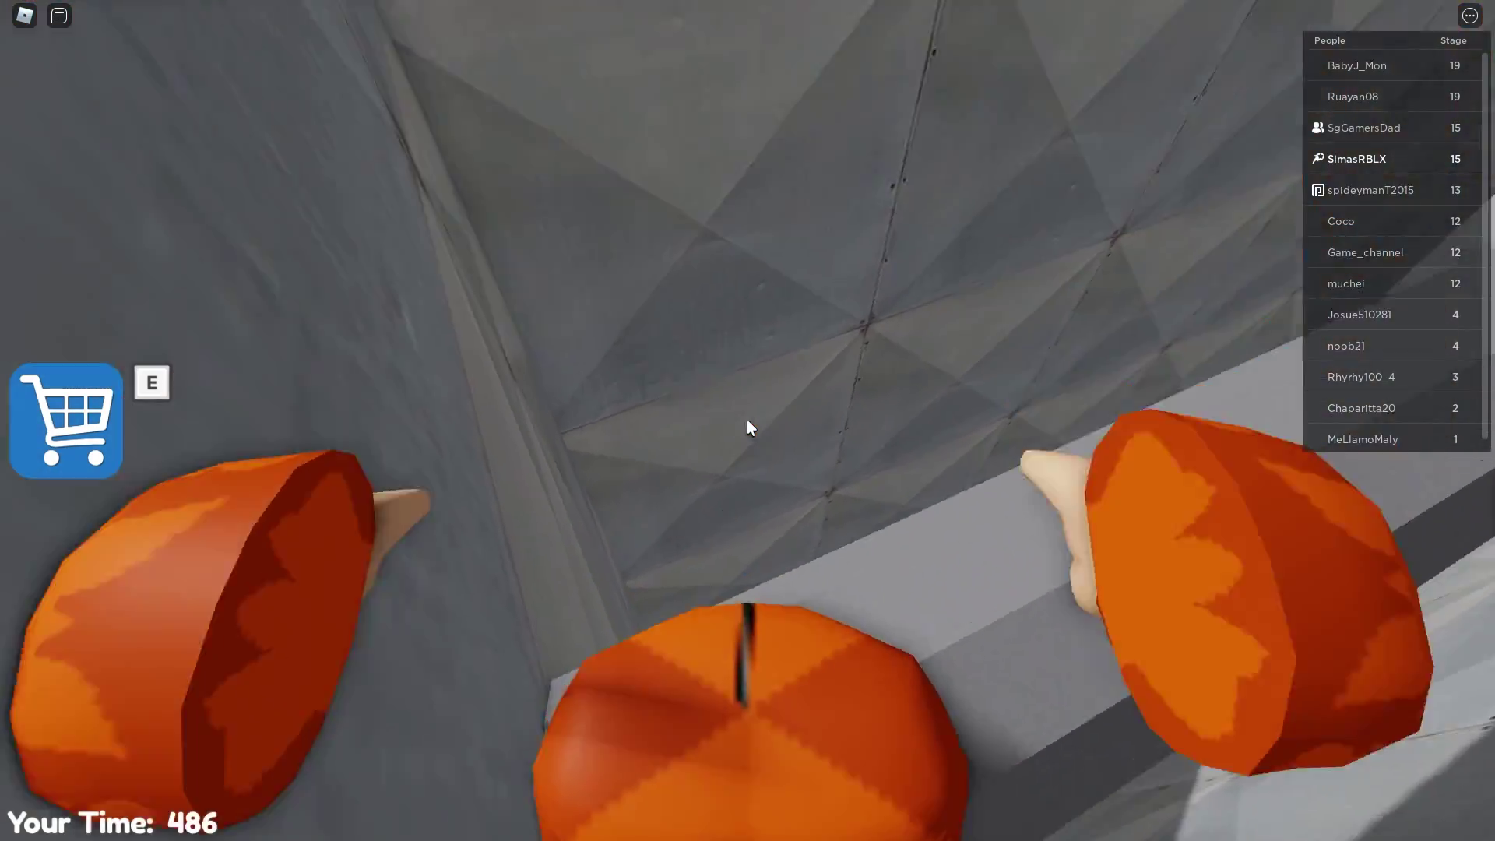
pyautogui.press('w')
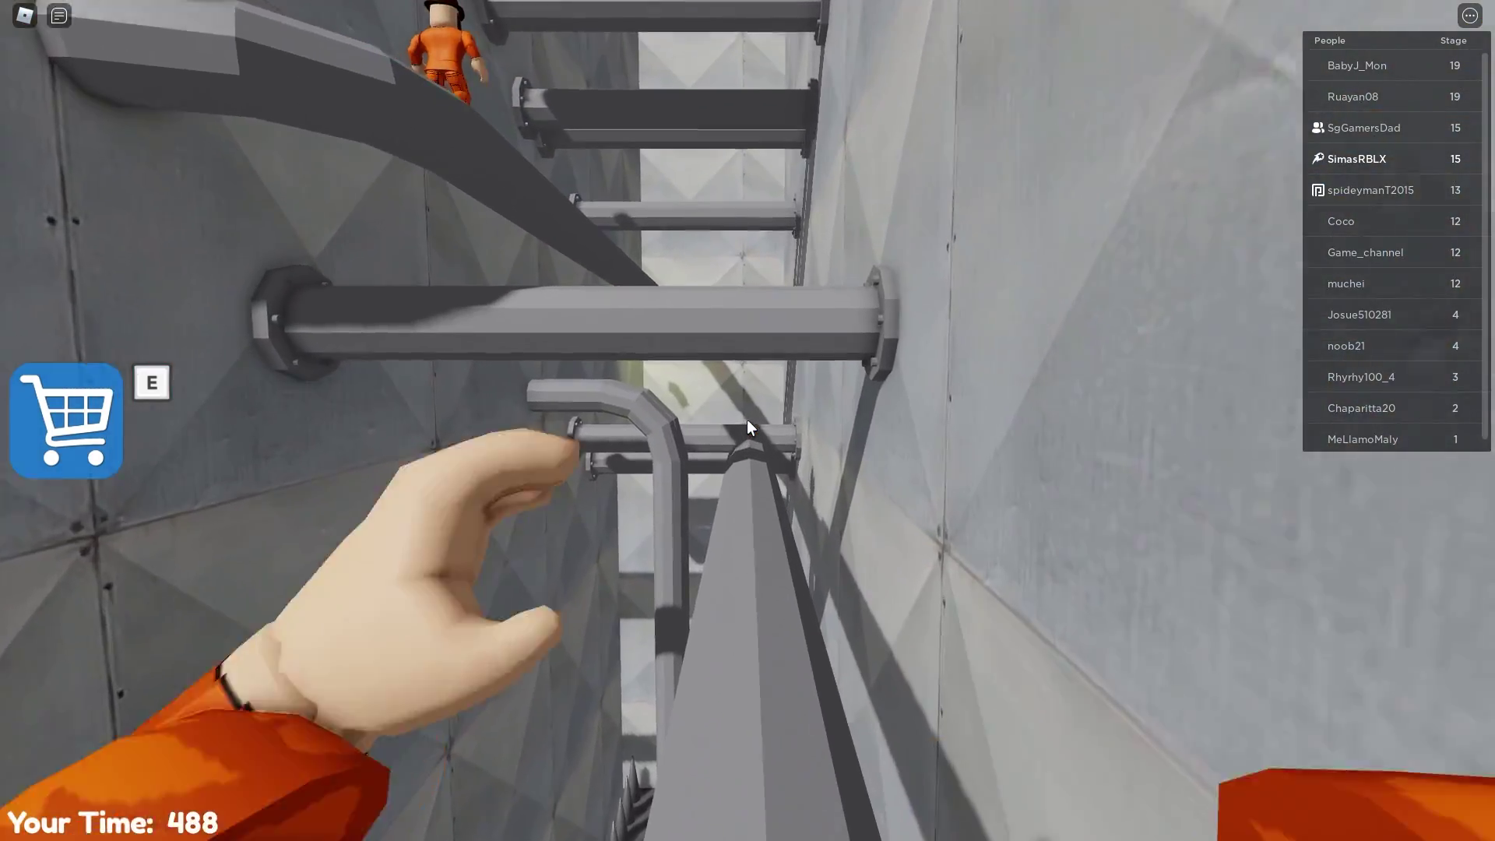
pyautogui.press('w')
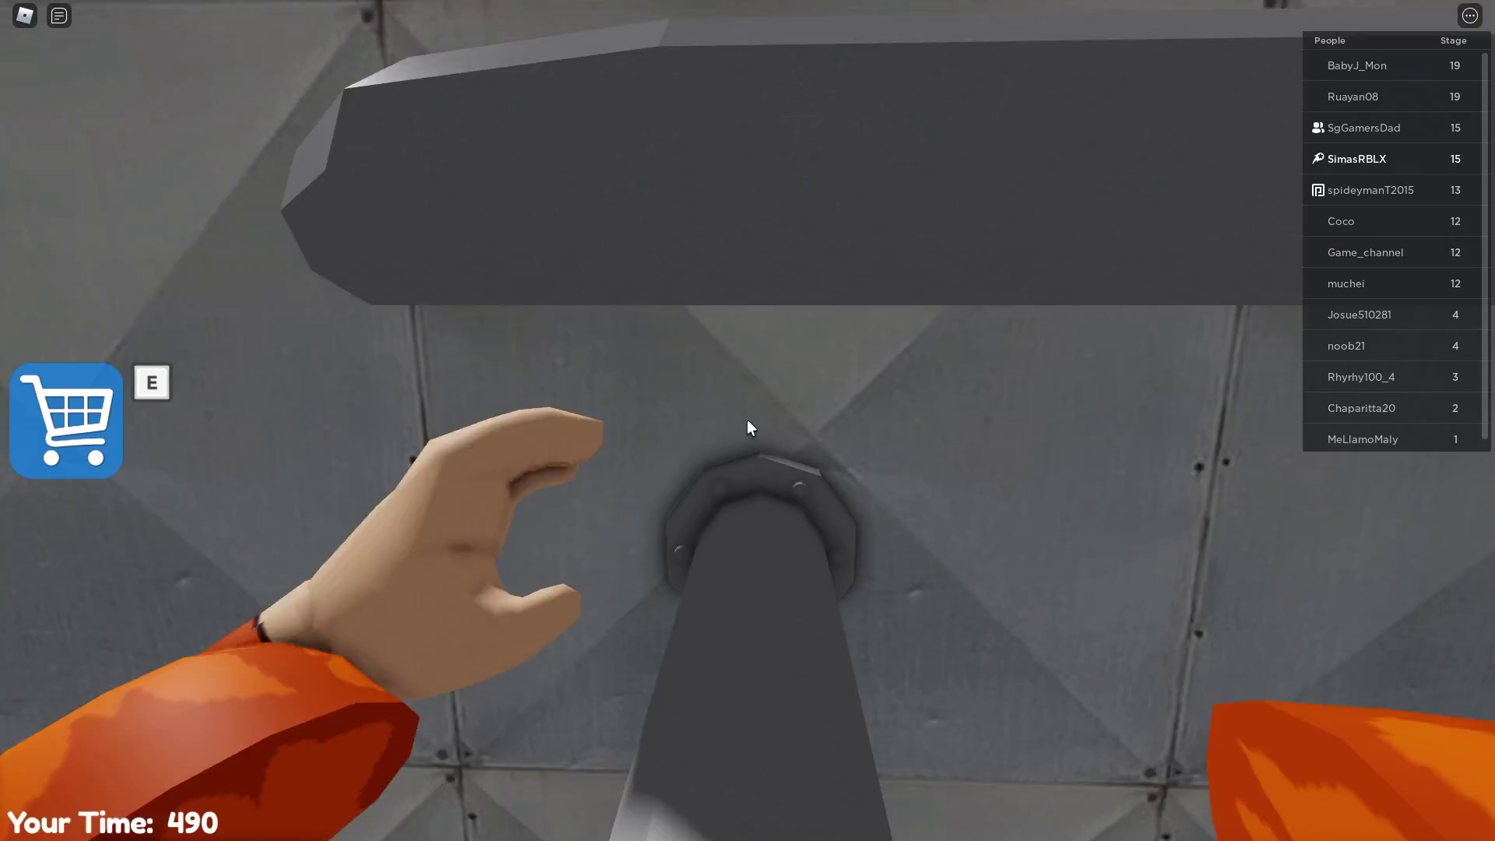
pyautogui.press('w')
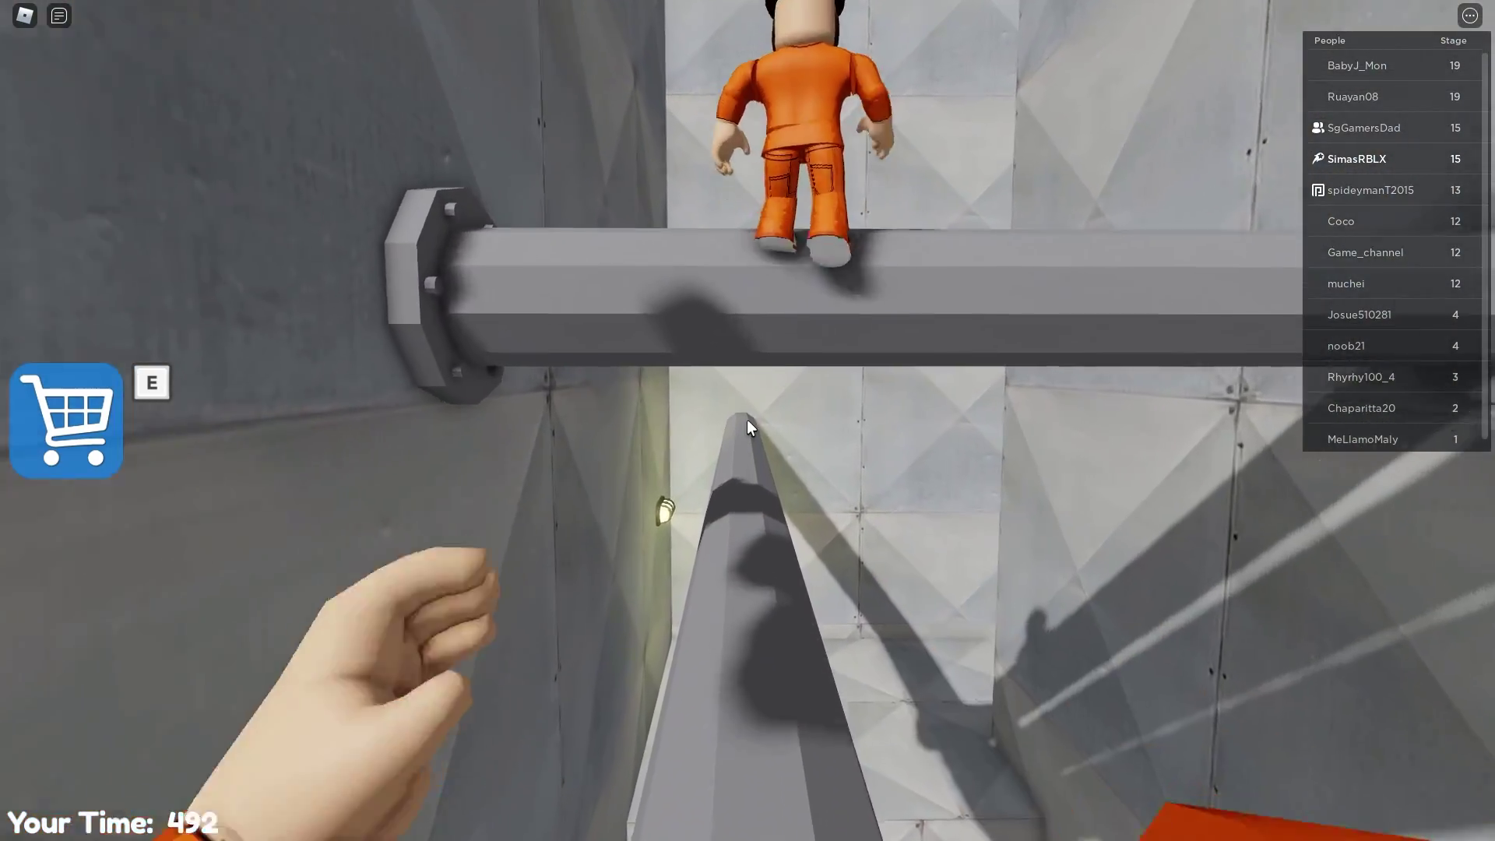
pyautogui.press('w')
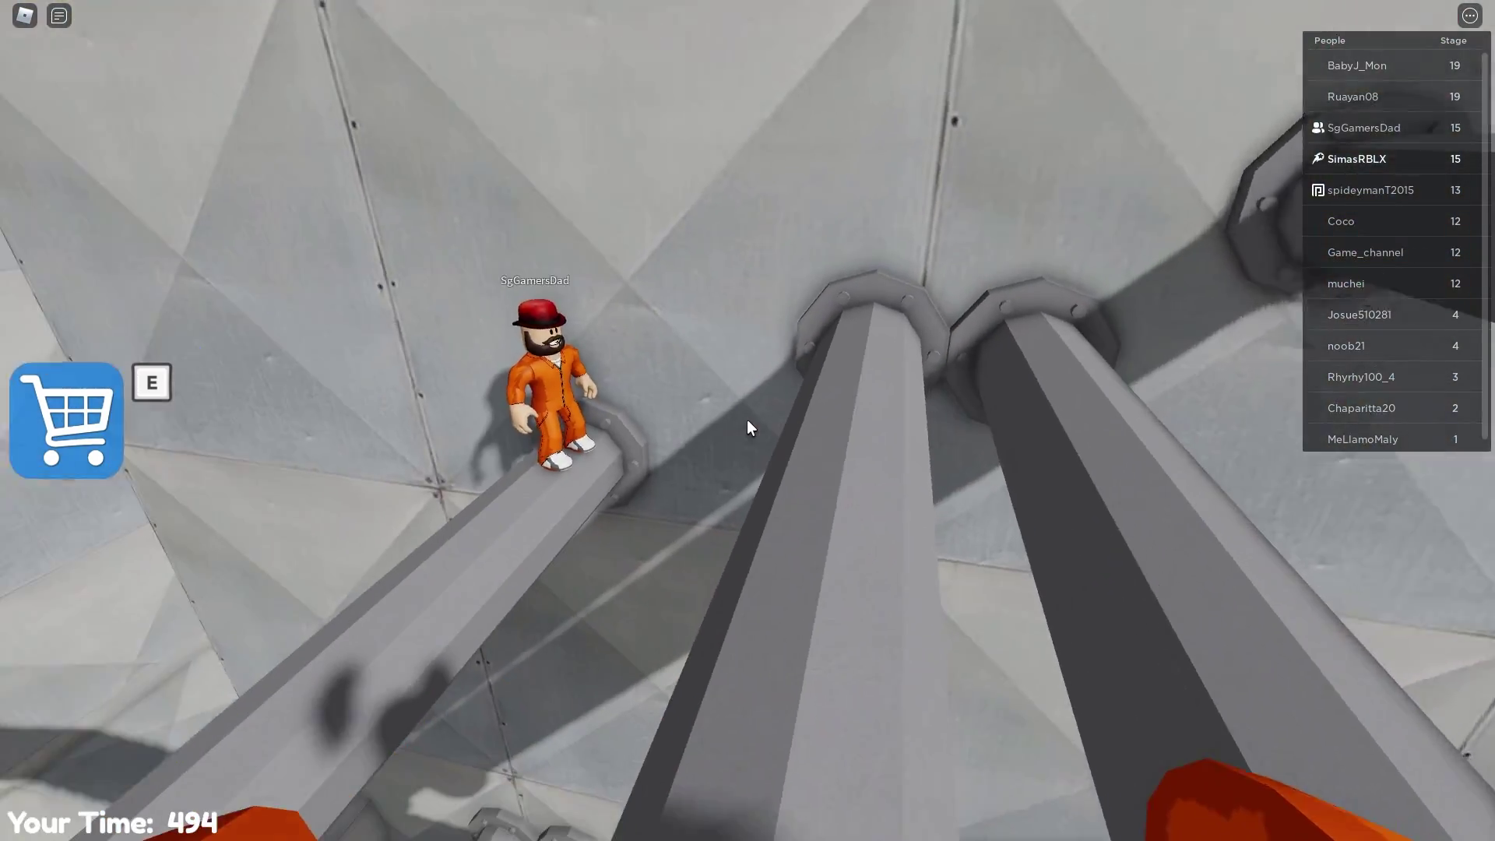
pyautogui.press('w')
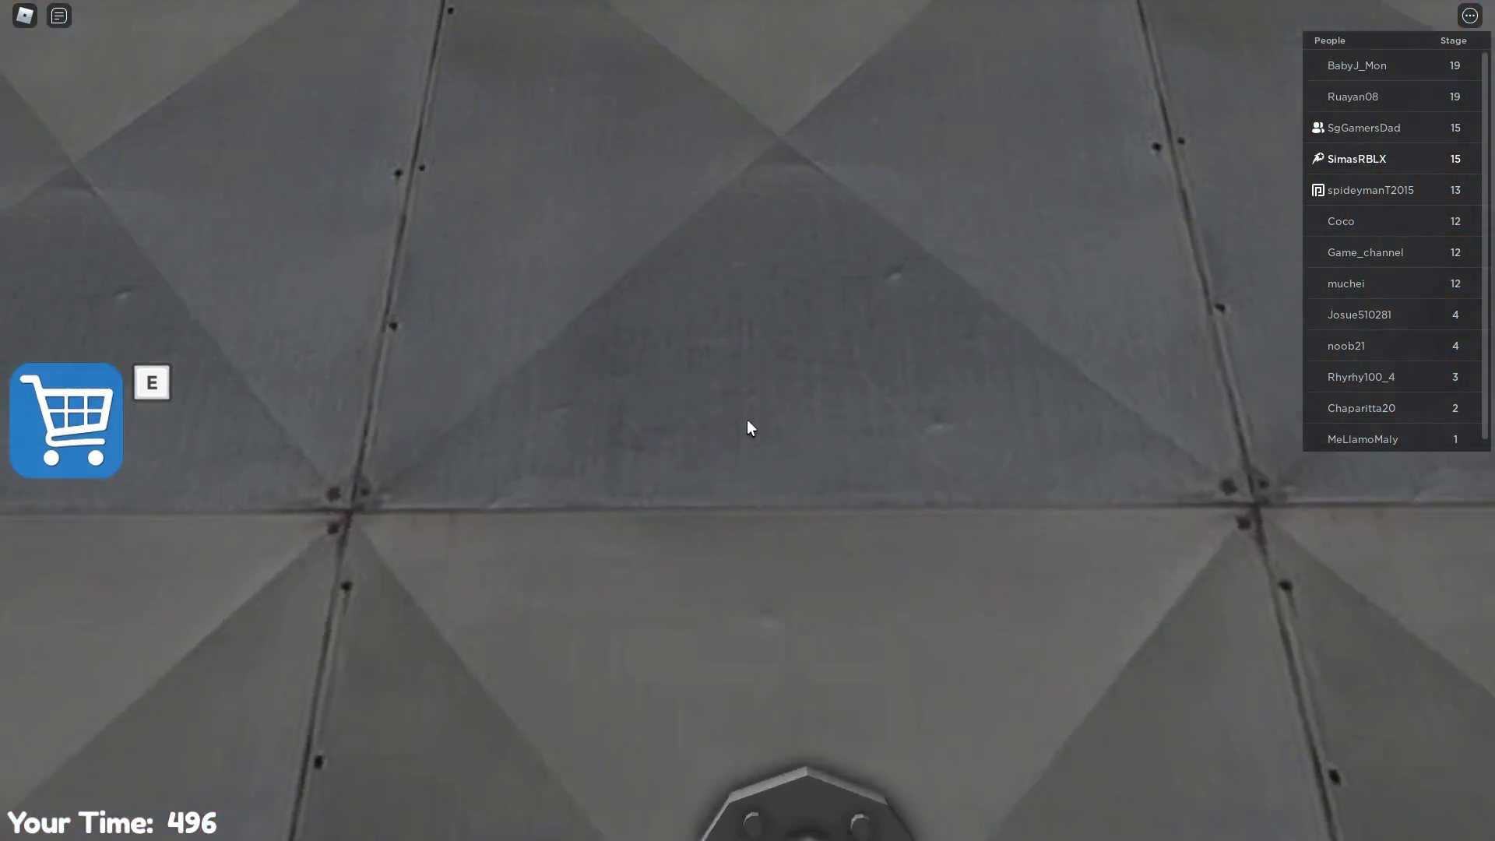
pyautogui.press('w')
pyautogui.press('w')
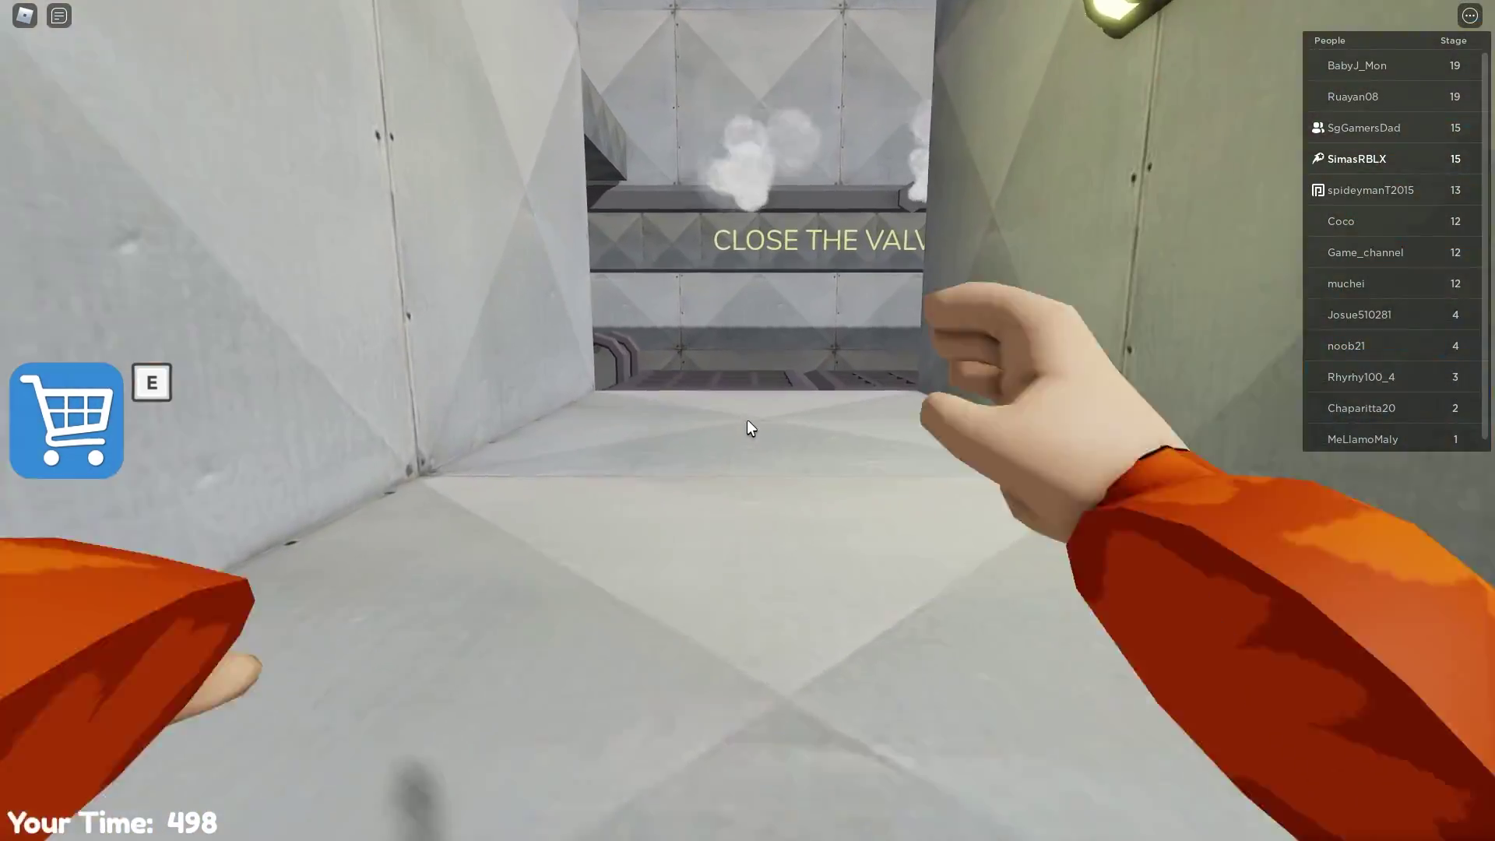
# Close the red valve, then drop to the grate below and move toward the valves wall
pyautogui.press('w')
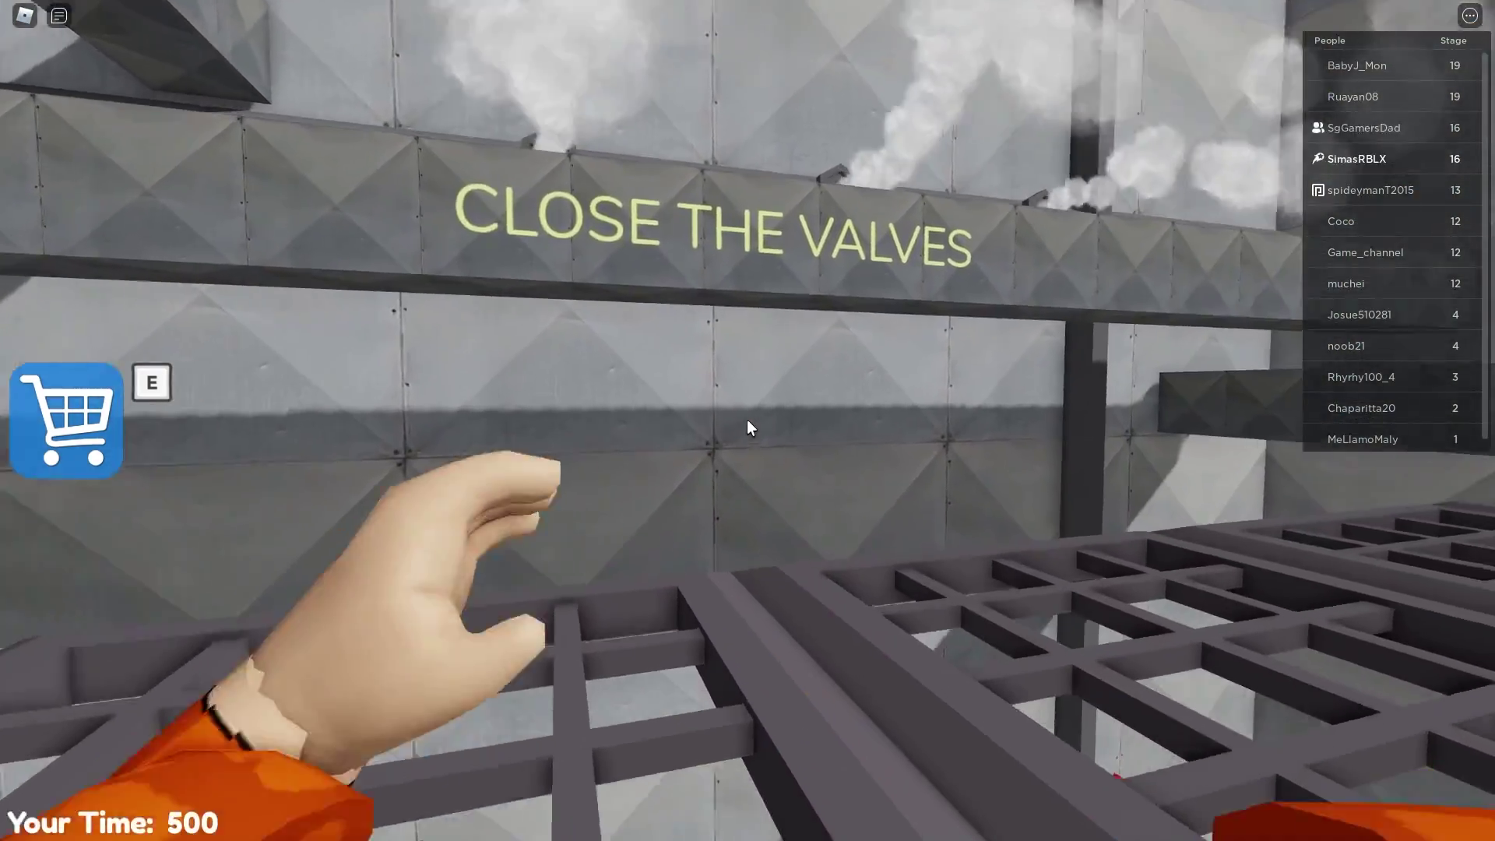
pyautogui.press('w')
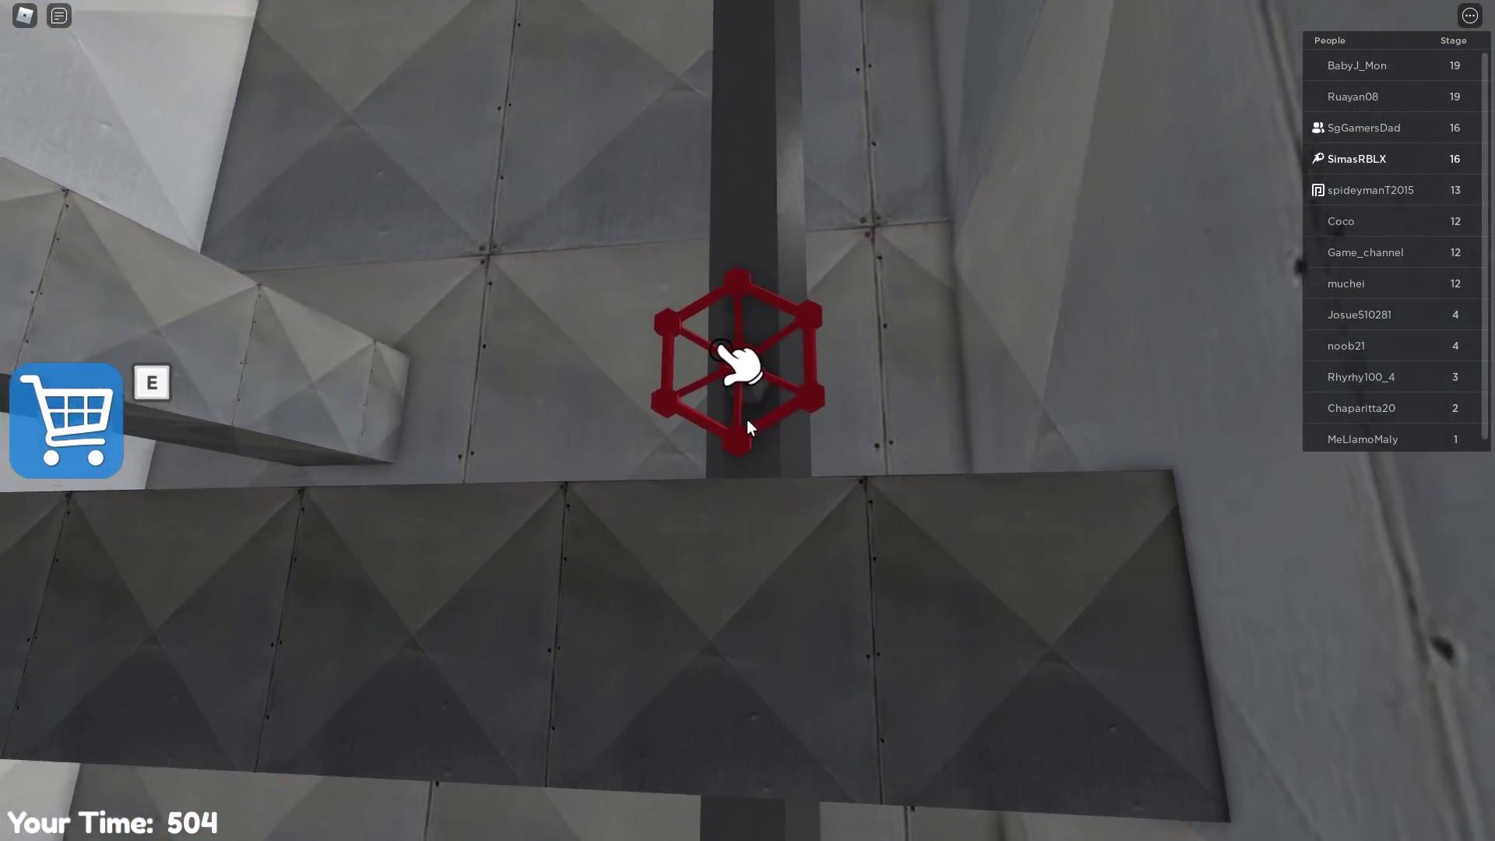
pyautogui.press('w')
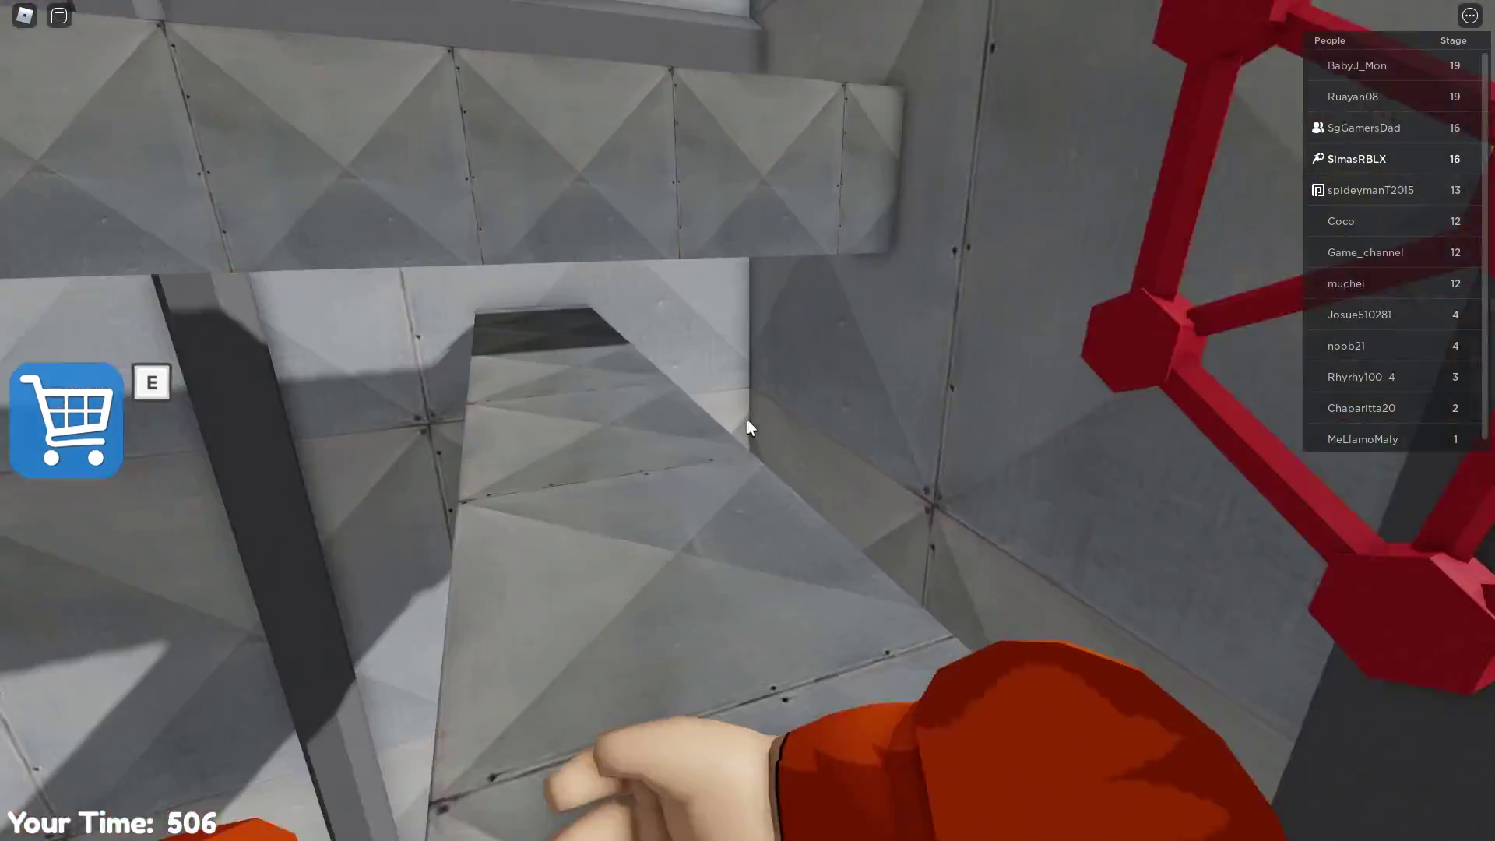
pyautogui.press('w')
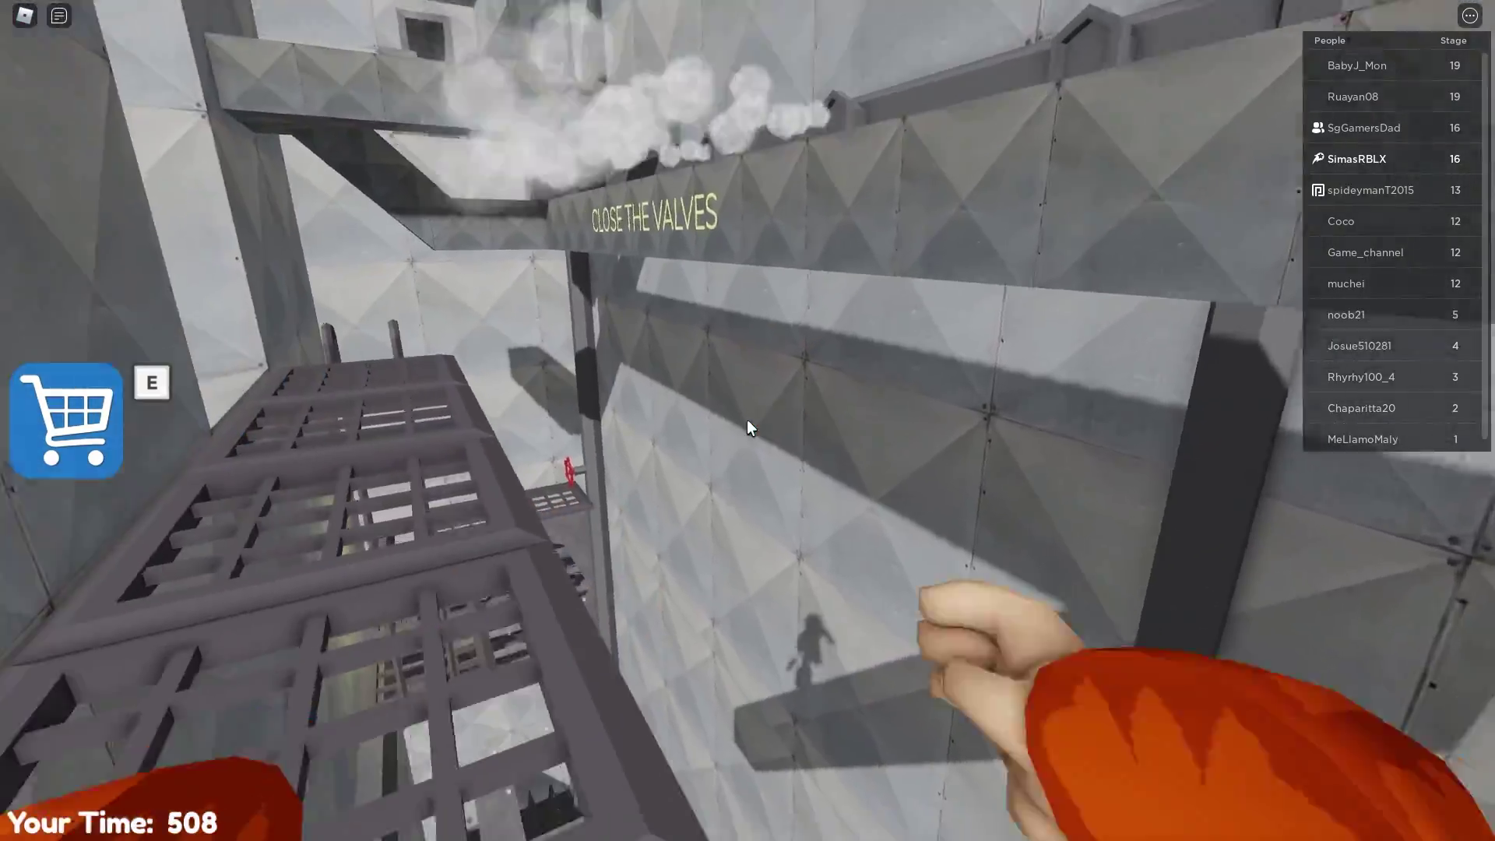
pyautogui.press('w')
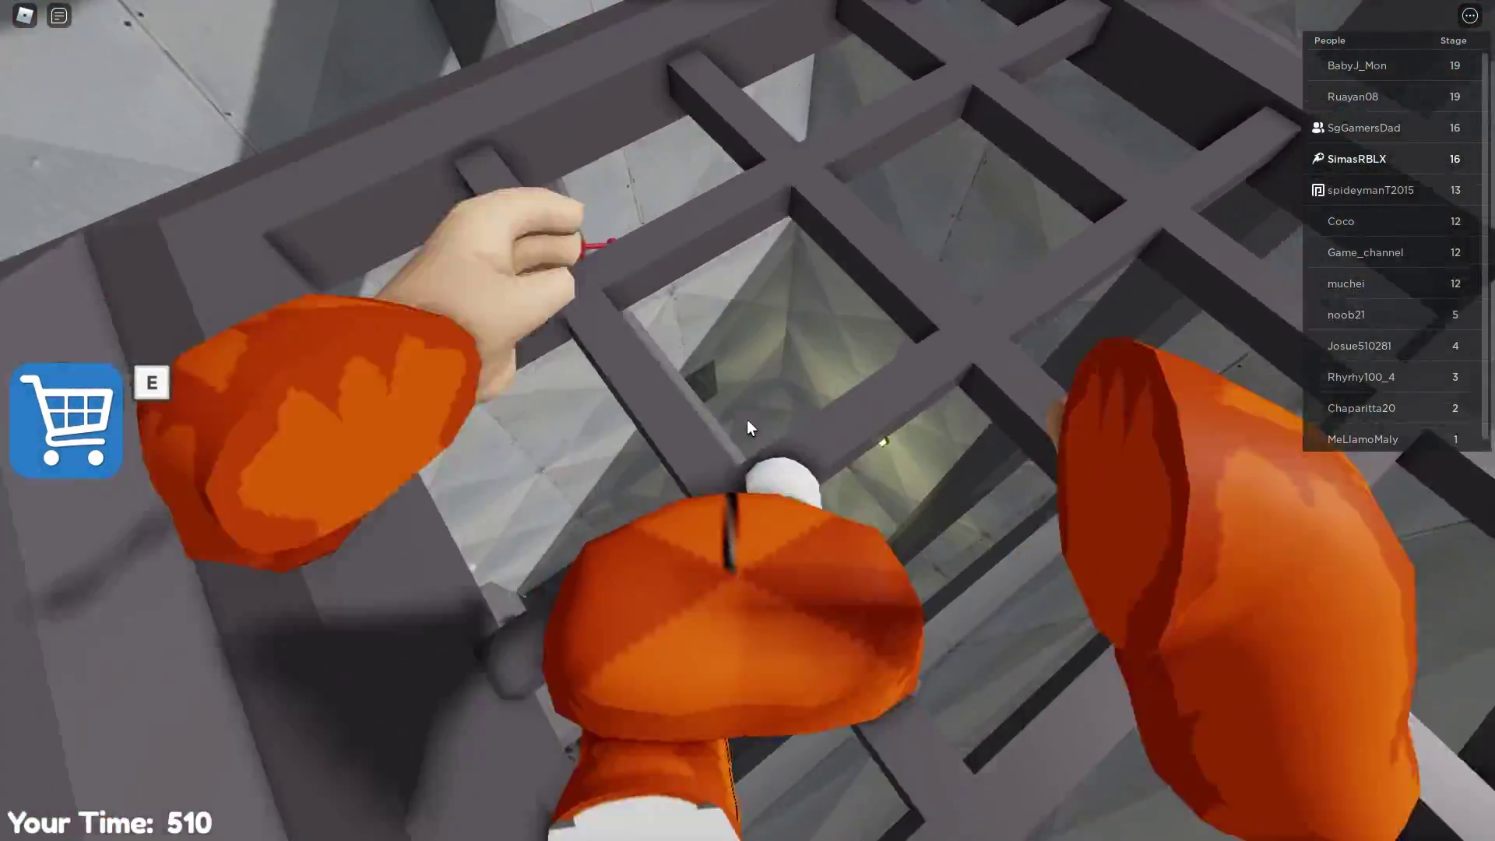
pyautogui.press('w')
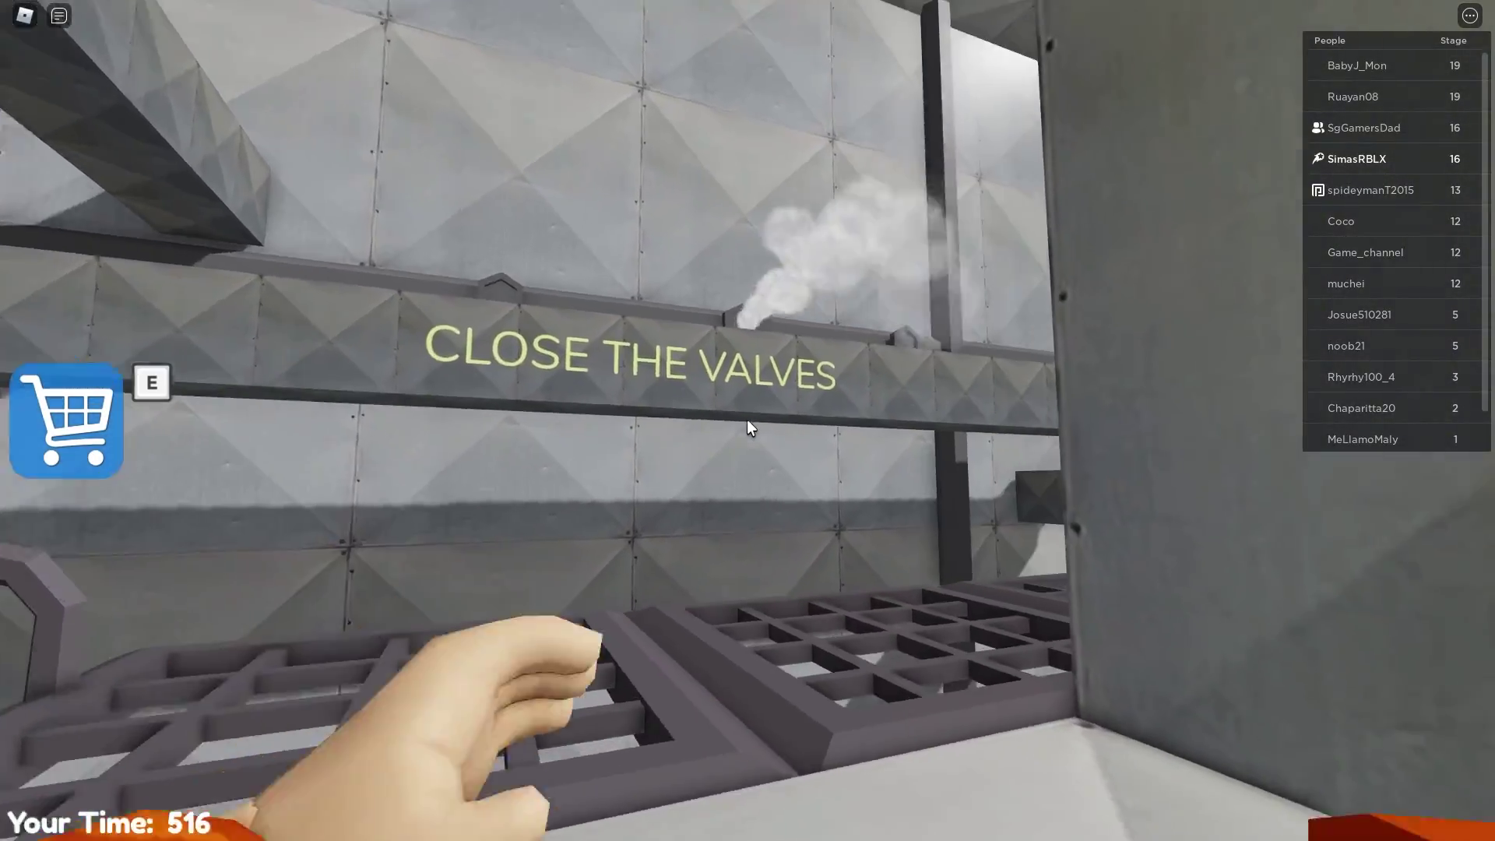
pyautogui.press('w')
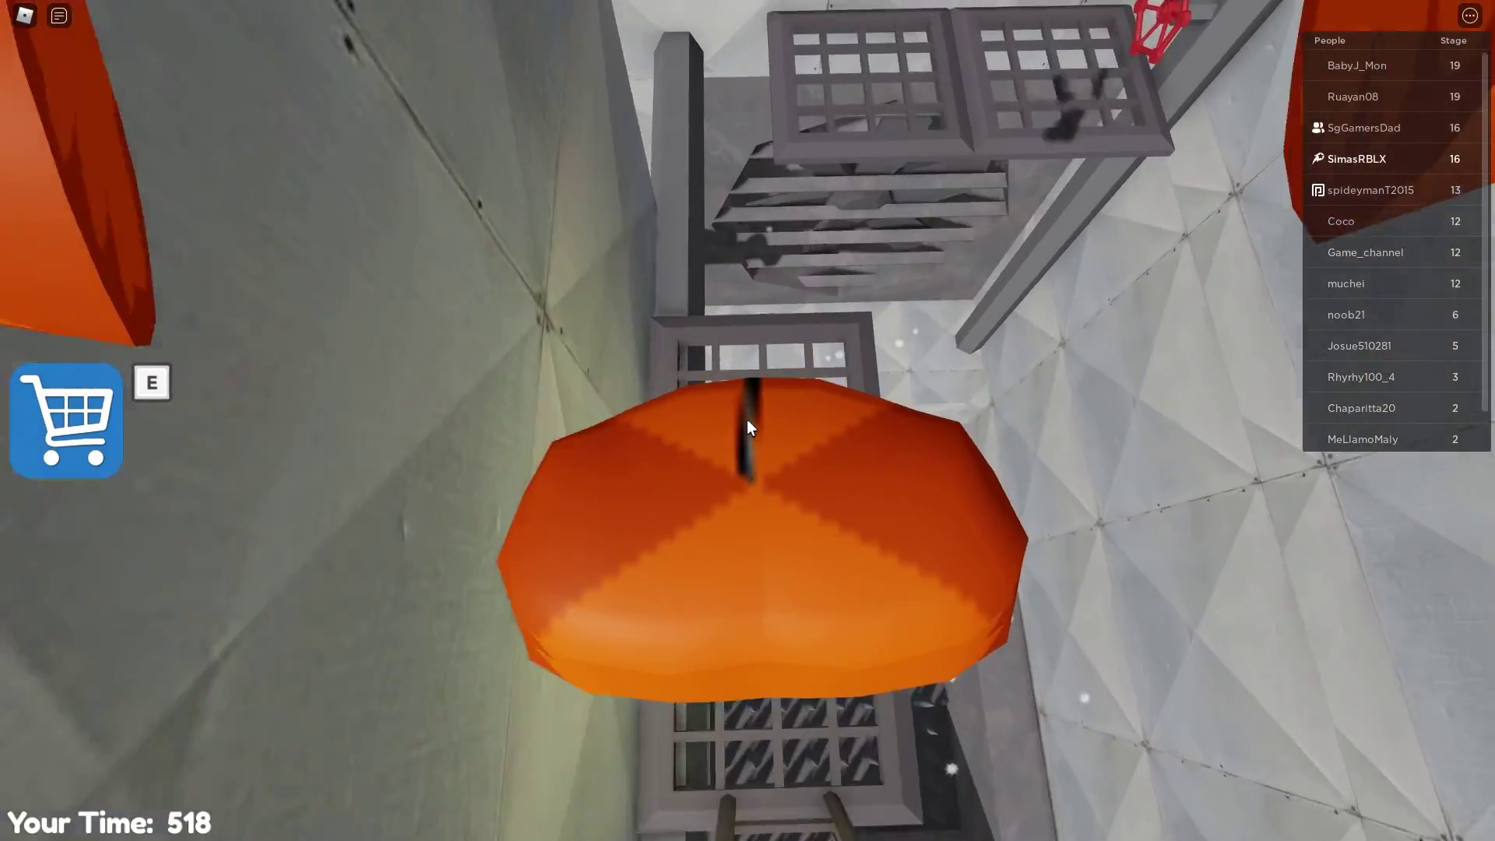
pyautogui.scroll(3, 748, 427)
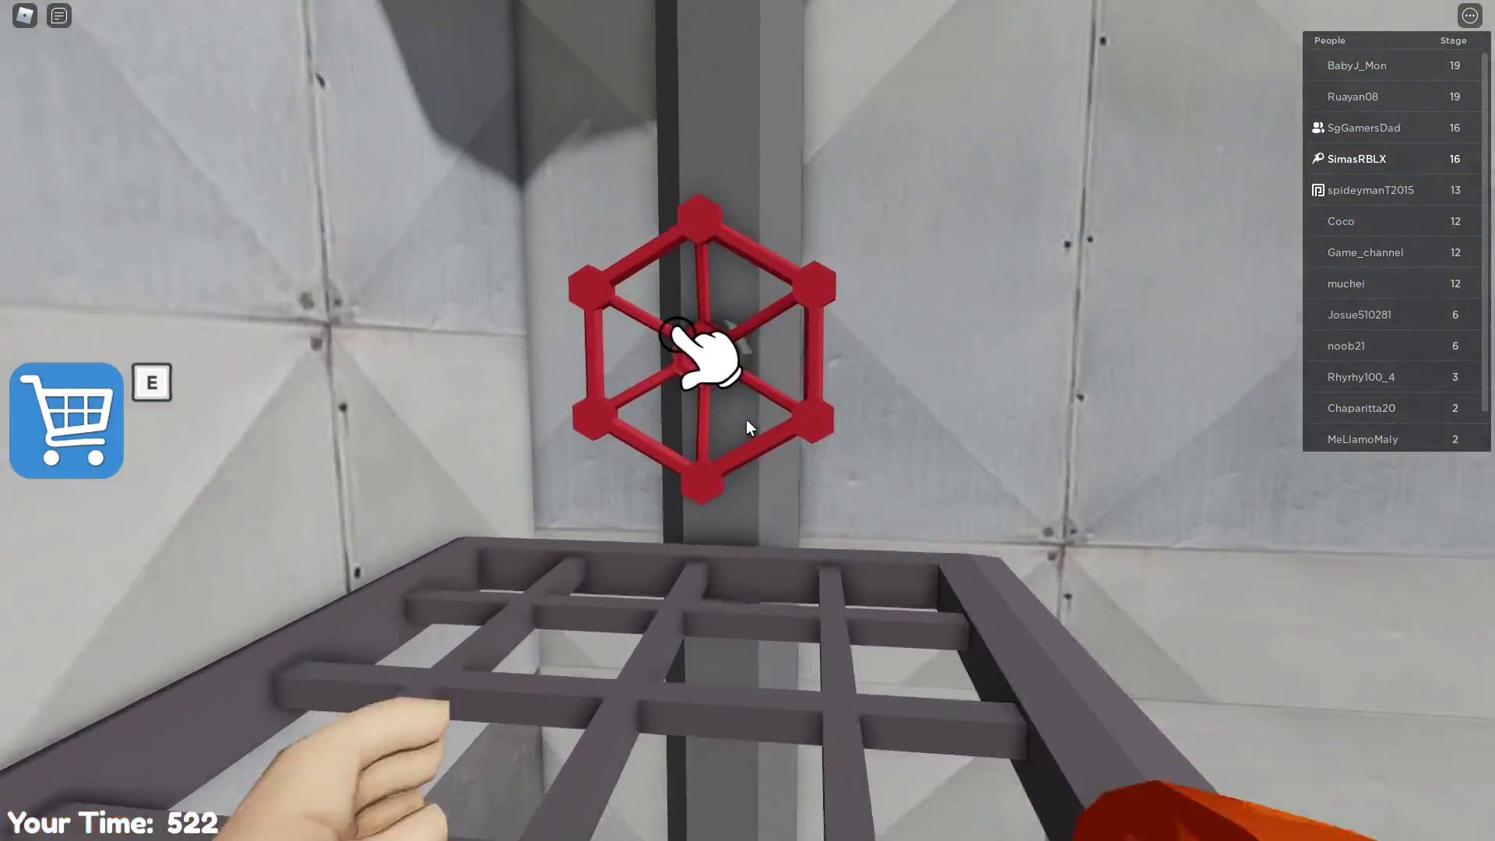
# Climb the grates and ladder up the shaft onto the upper ledge
pyautogui.rightClick(749, 427)
pyautogui.press('w')
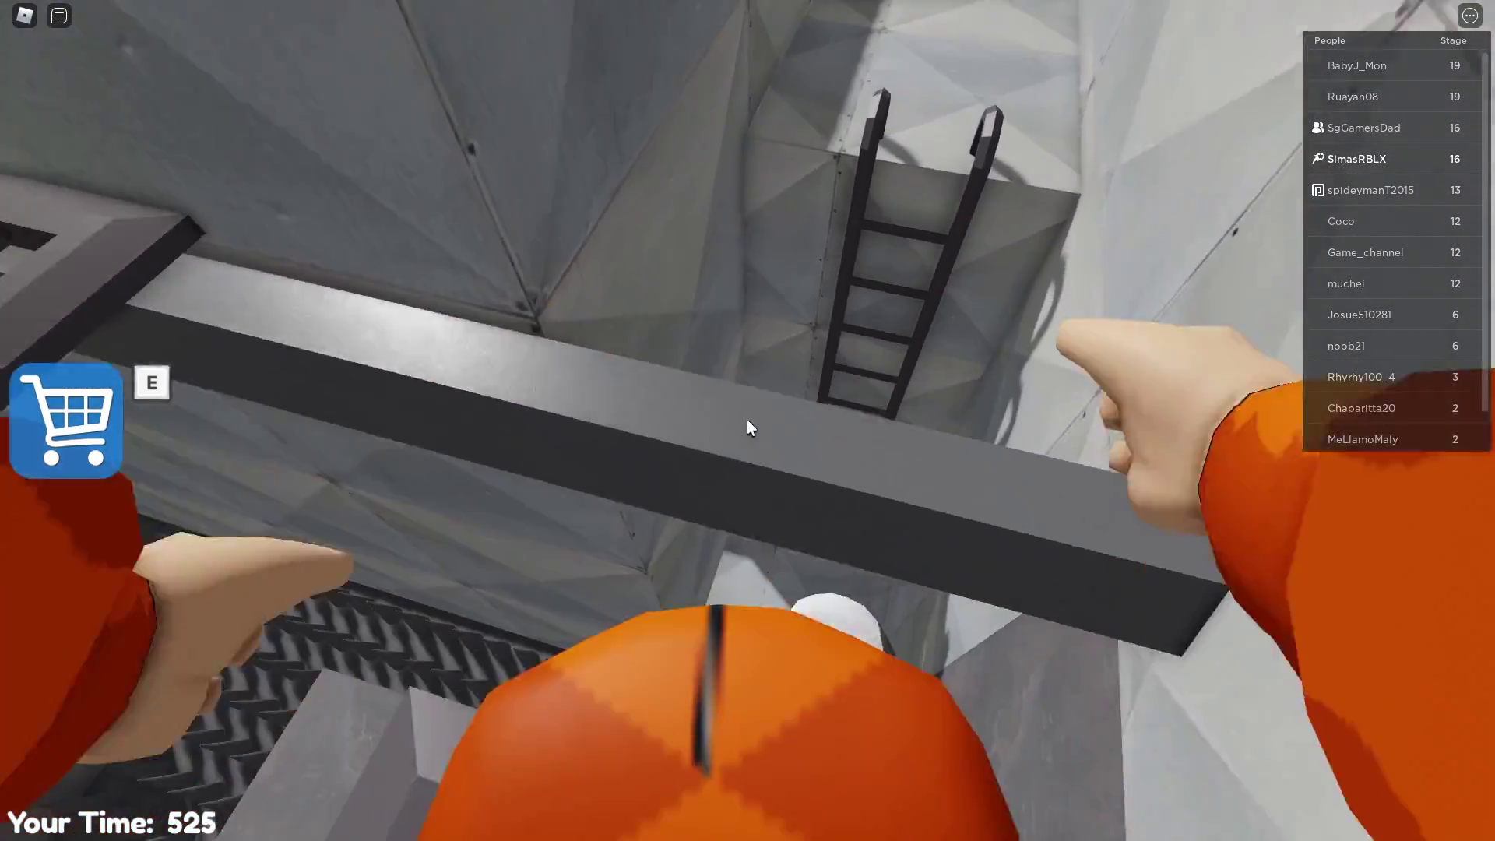
pyautogui.rightClick(748, 427)
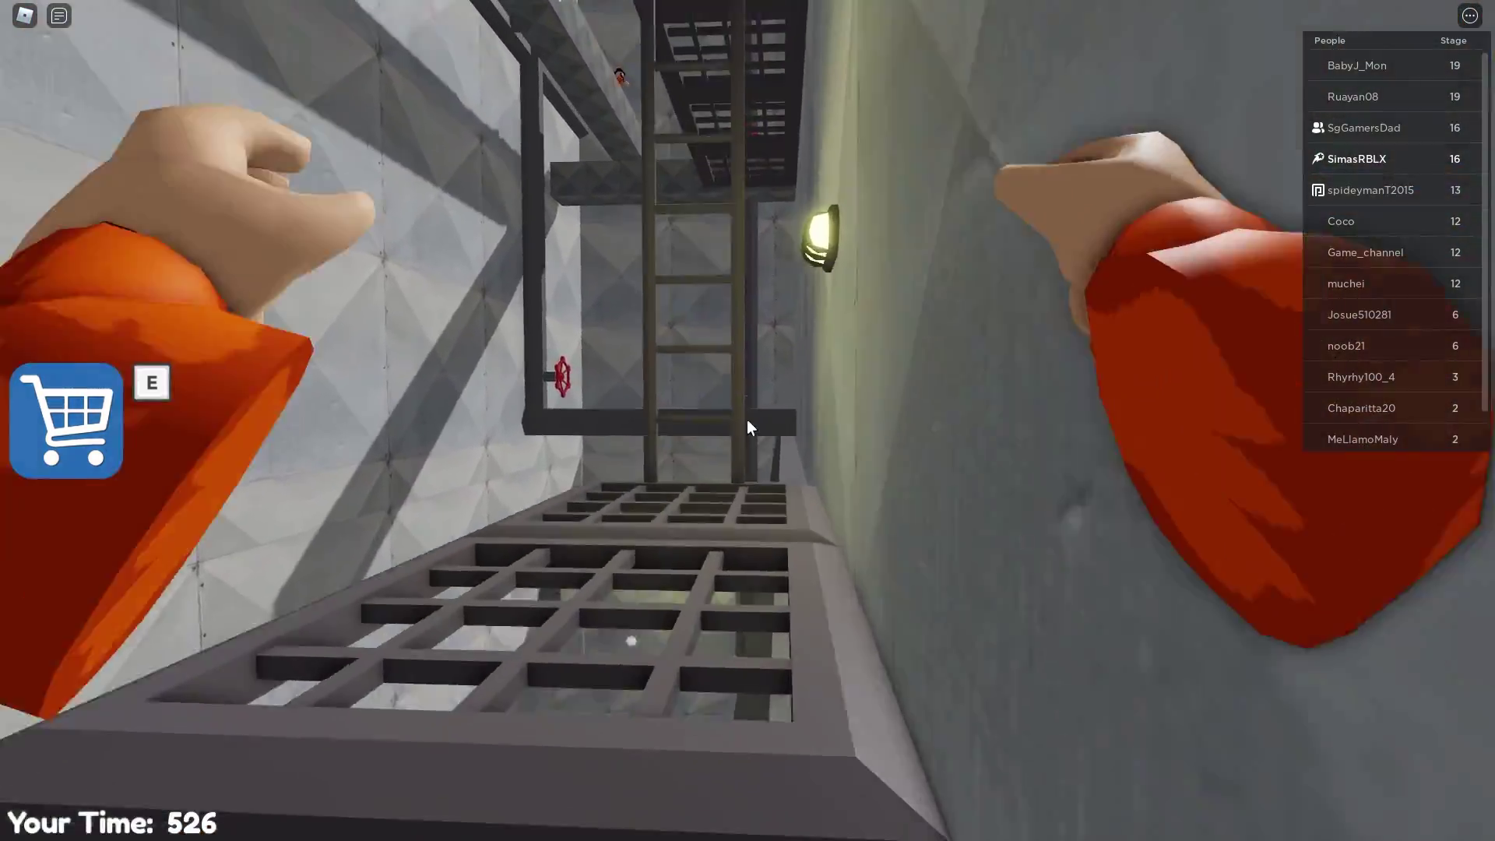
pyautogui.press('w')
pyautogui.press('w')
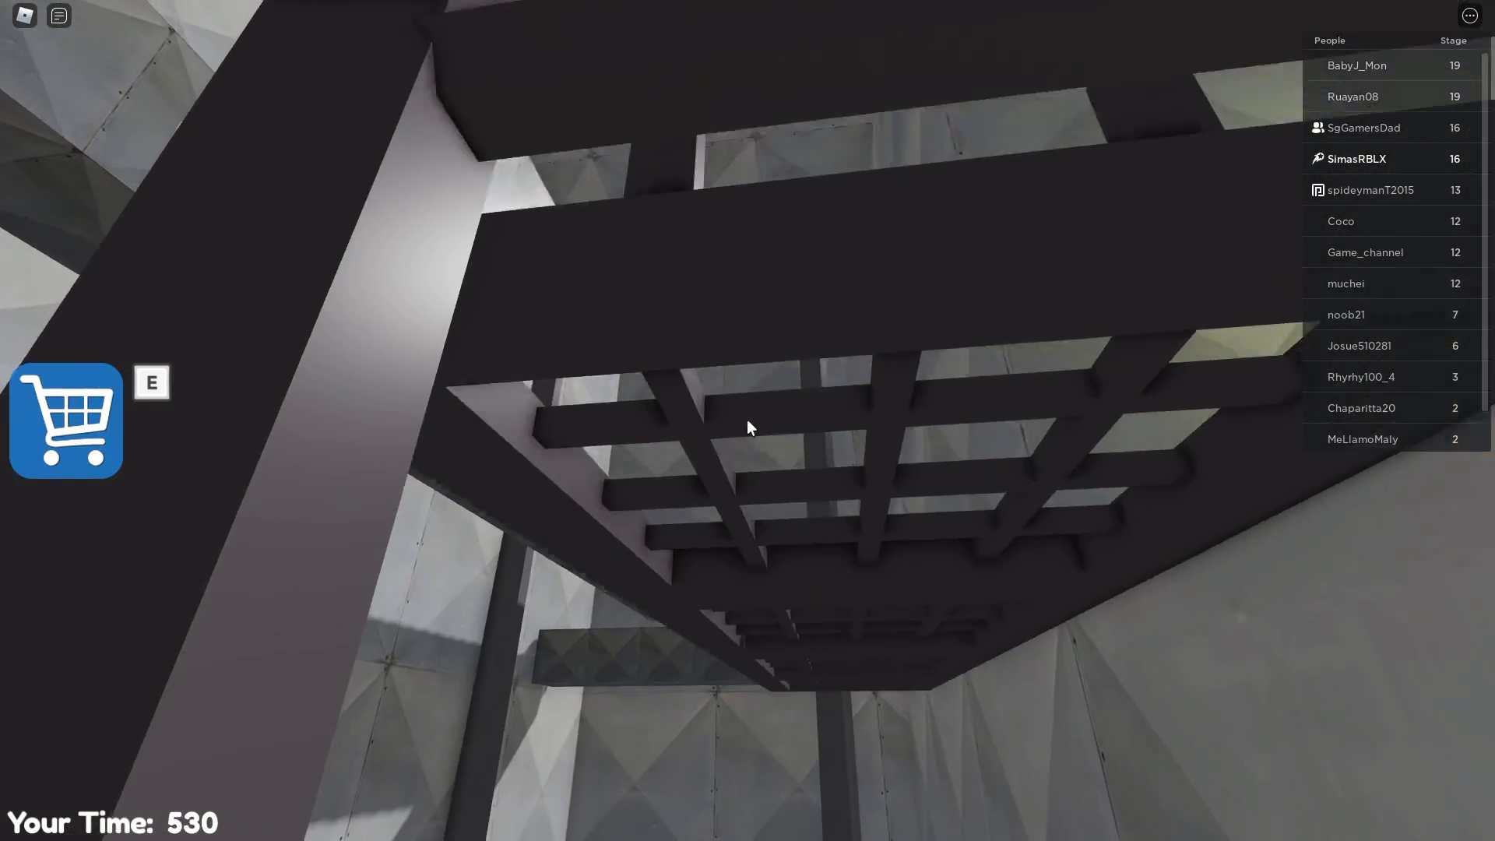
pyautogui.rightClick(748, 428)
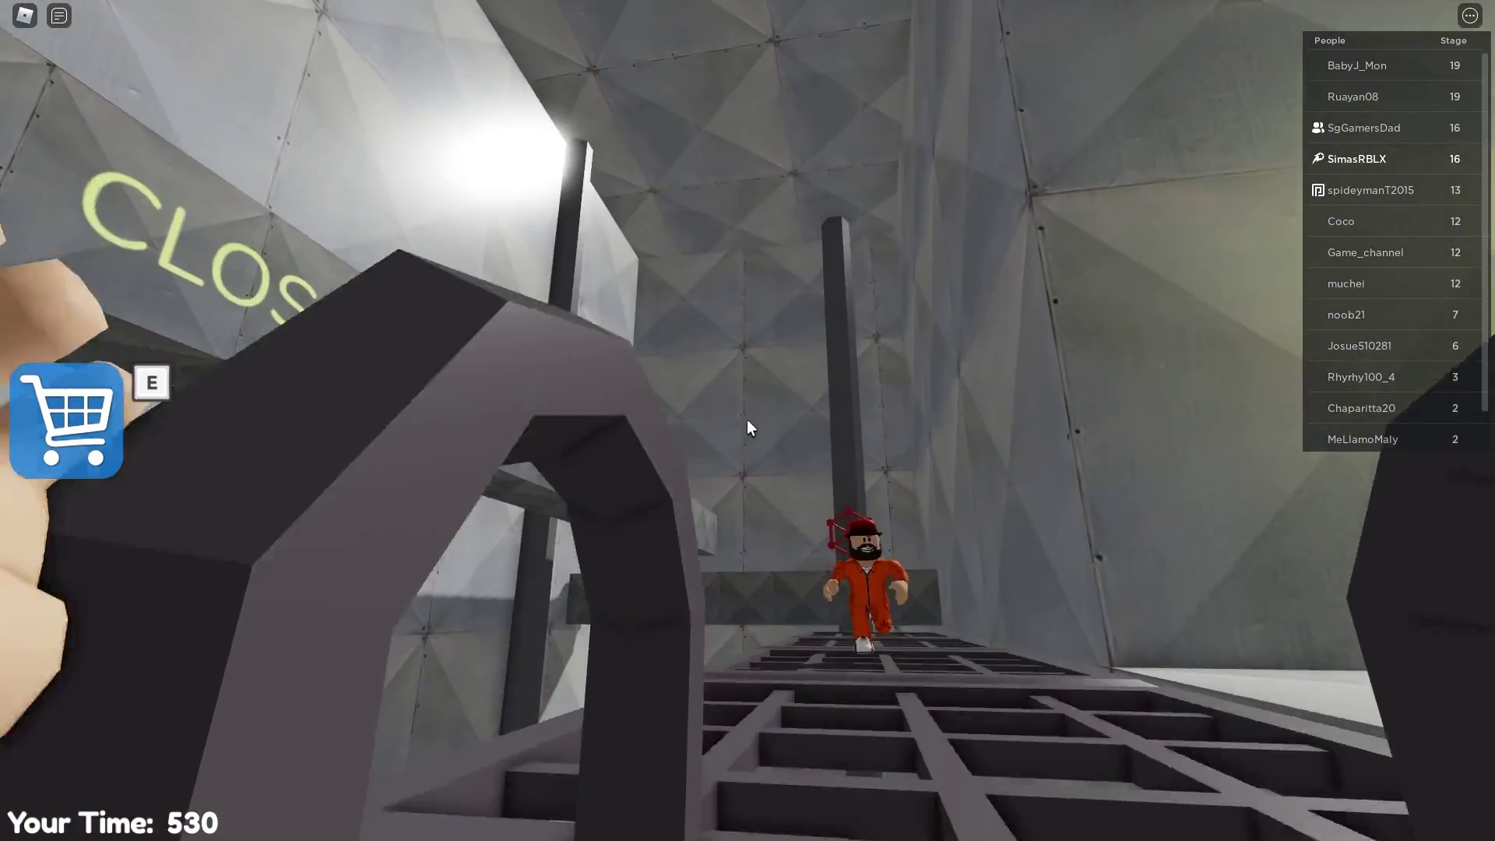
pyautogui.press('w')
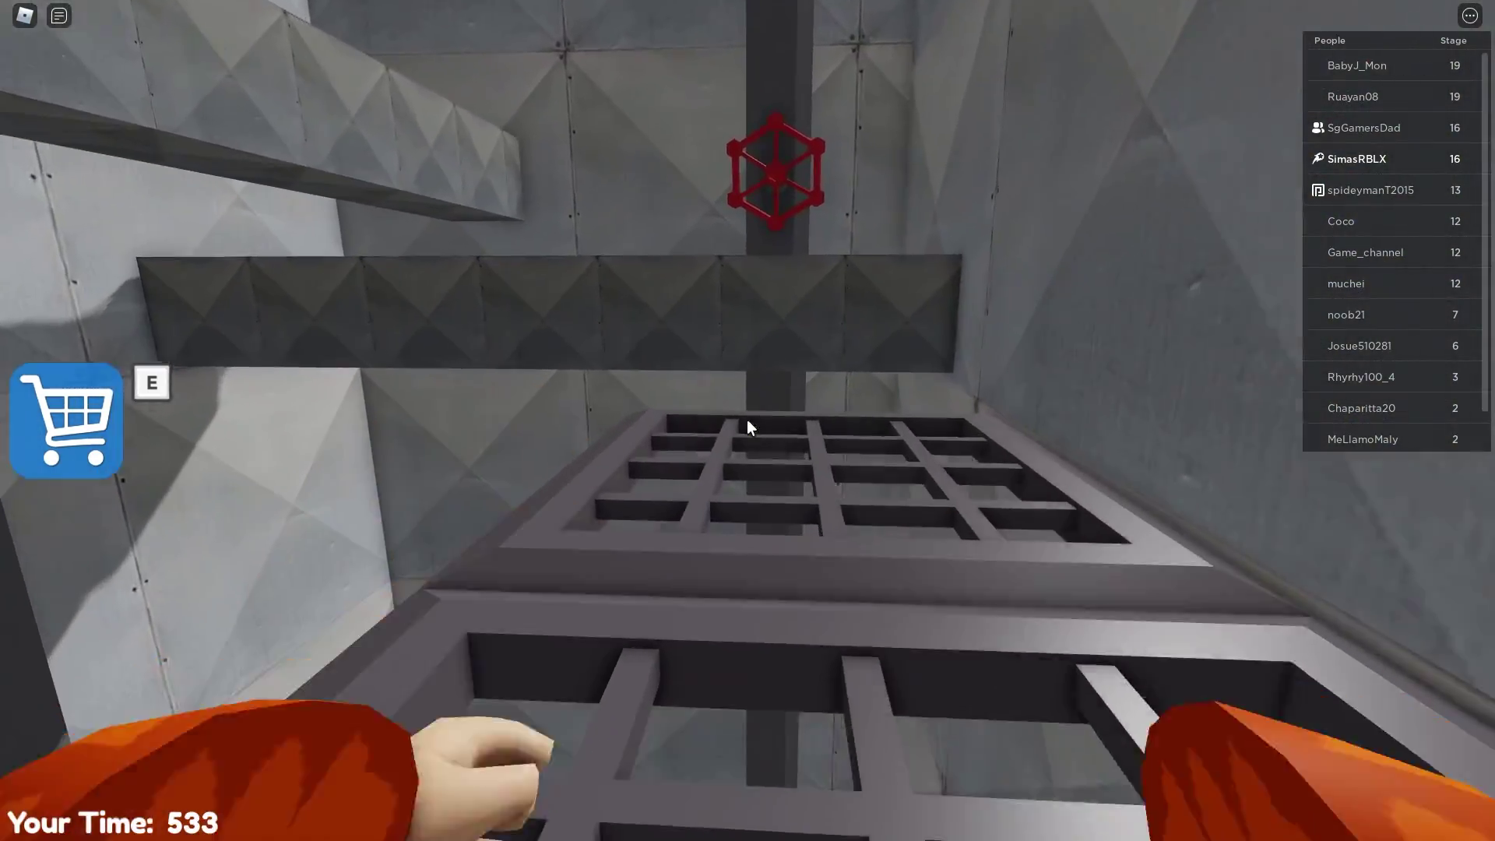
pyautogui.press('w')
pyautogui.rightClick(748, 427)
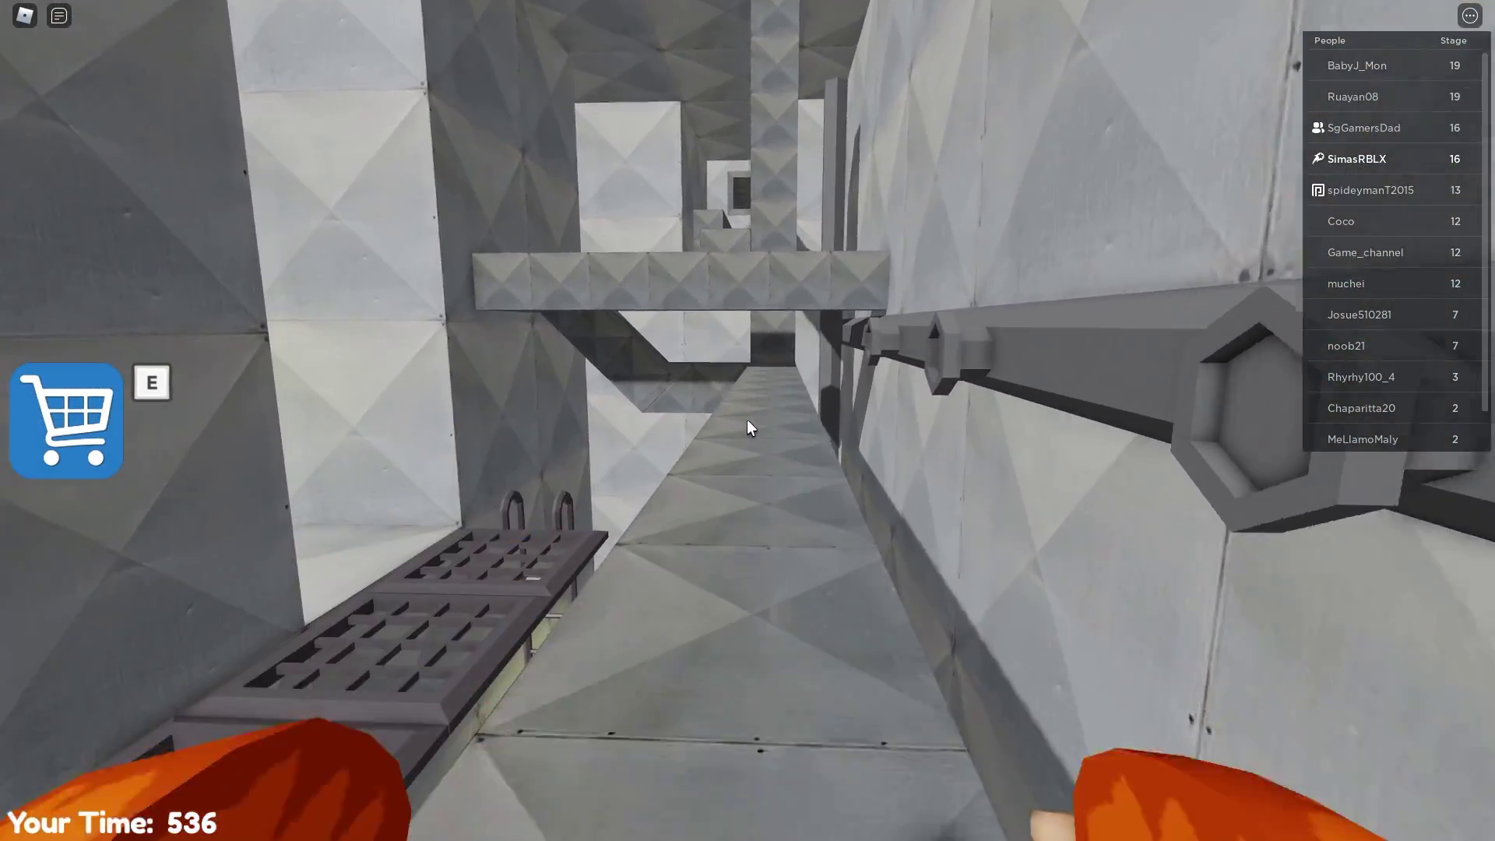
pyautogui.press('w')
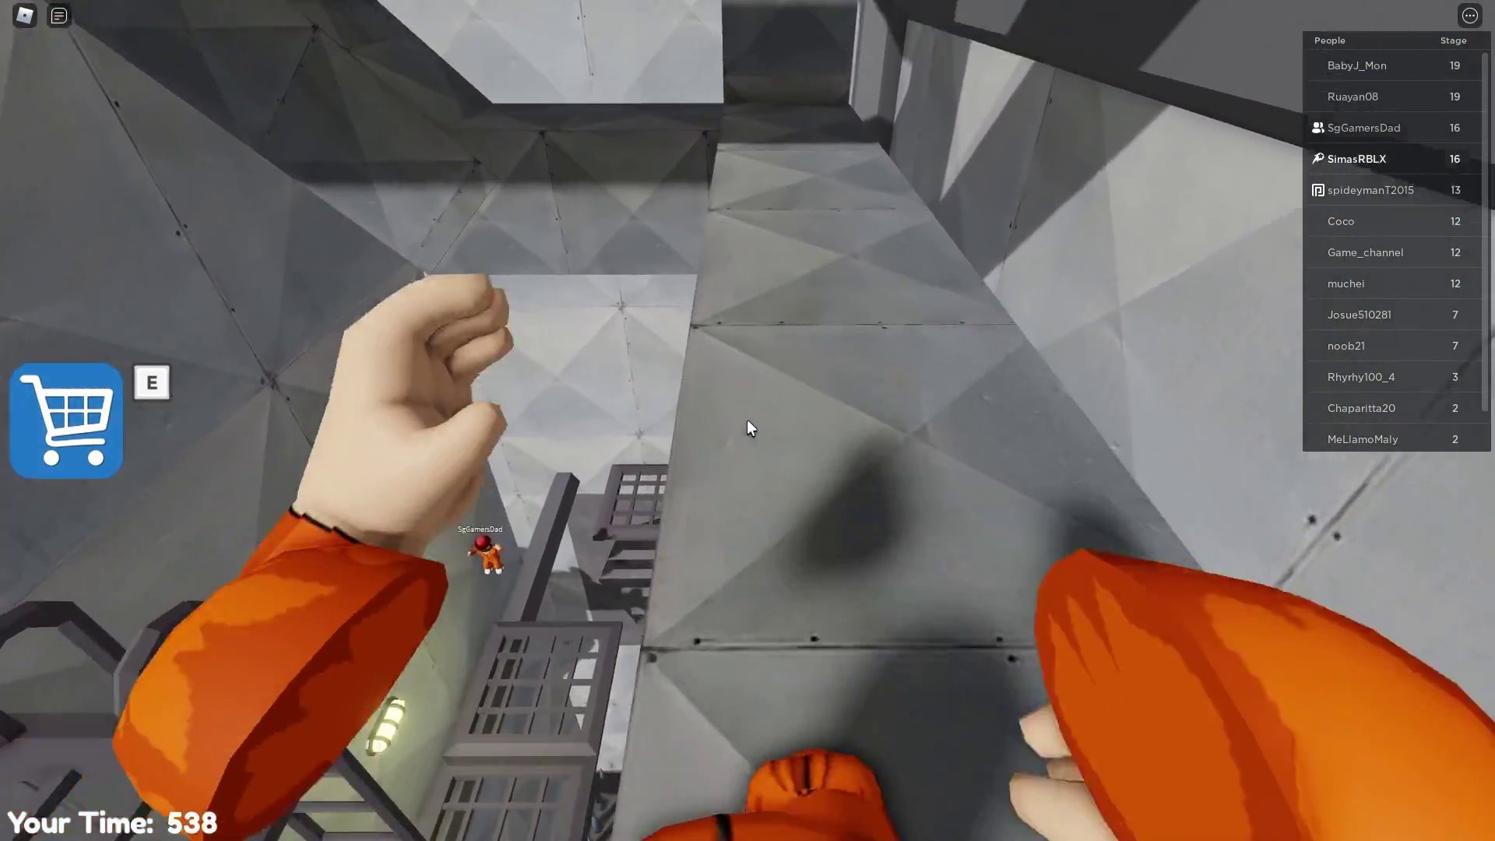
# Cross the beam, the narrow corridor and the raised walkway
pyautogui.moveTo(749, 427); pyautogui.dragTo(749, 427)
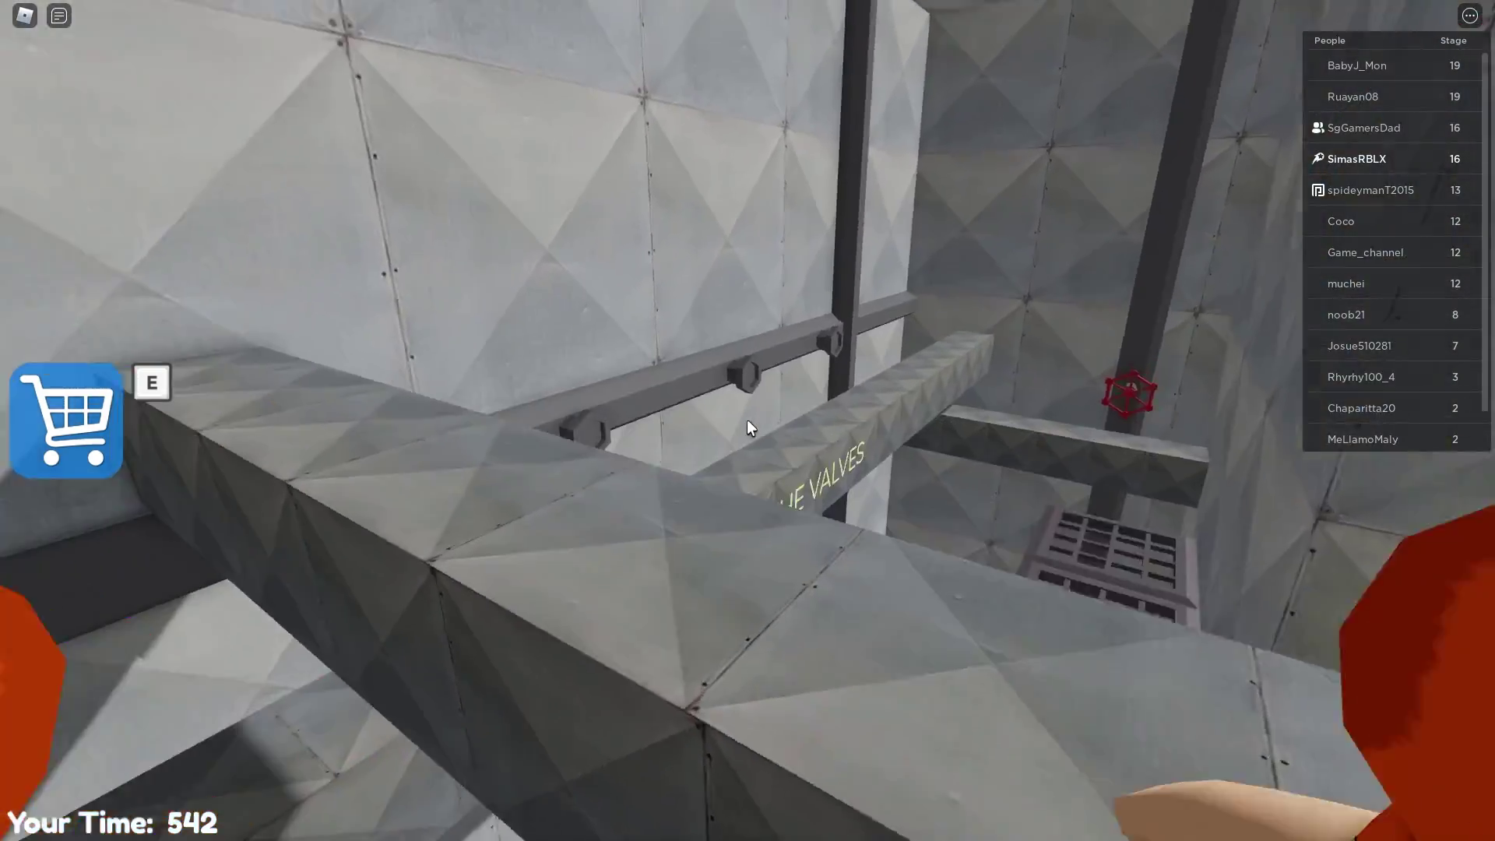
pyautogui.press('w')
pyautogui.press('w')
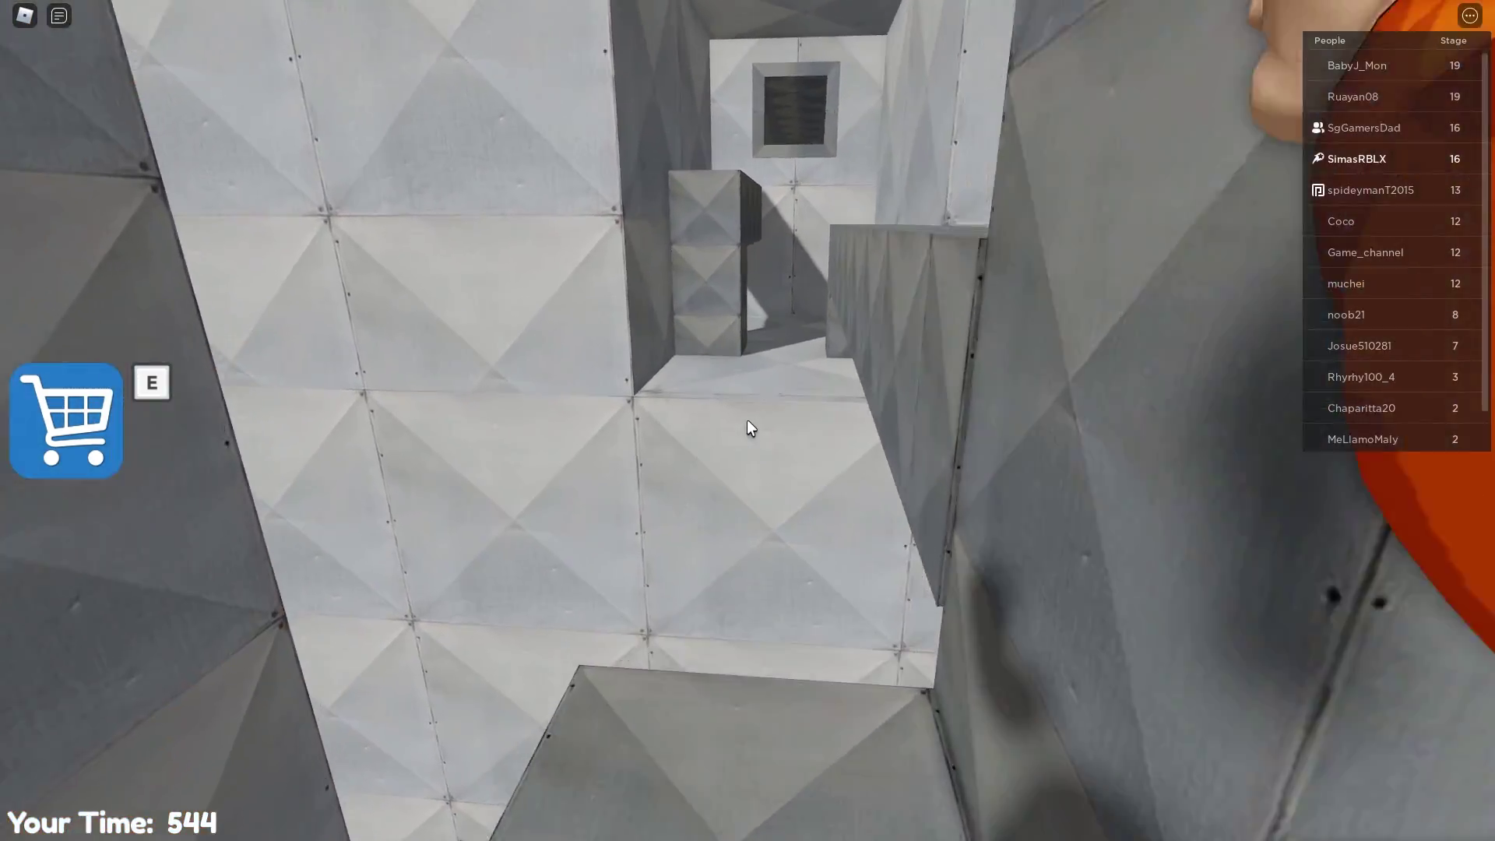
pyautogui.press('w')
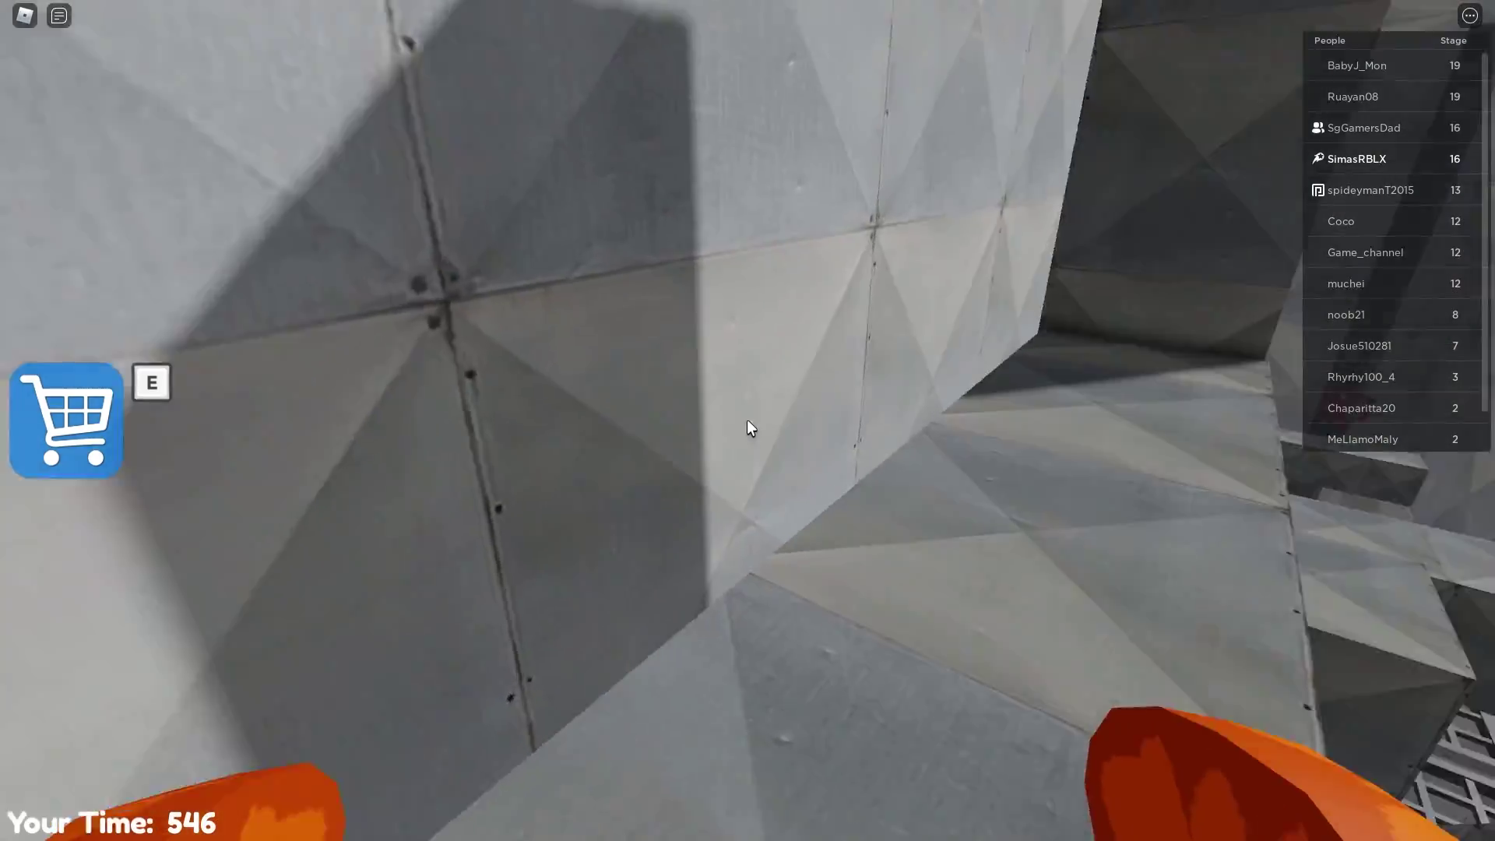
pyautogui.press('w')
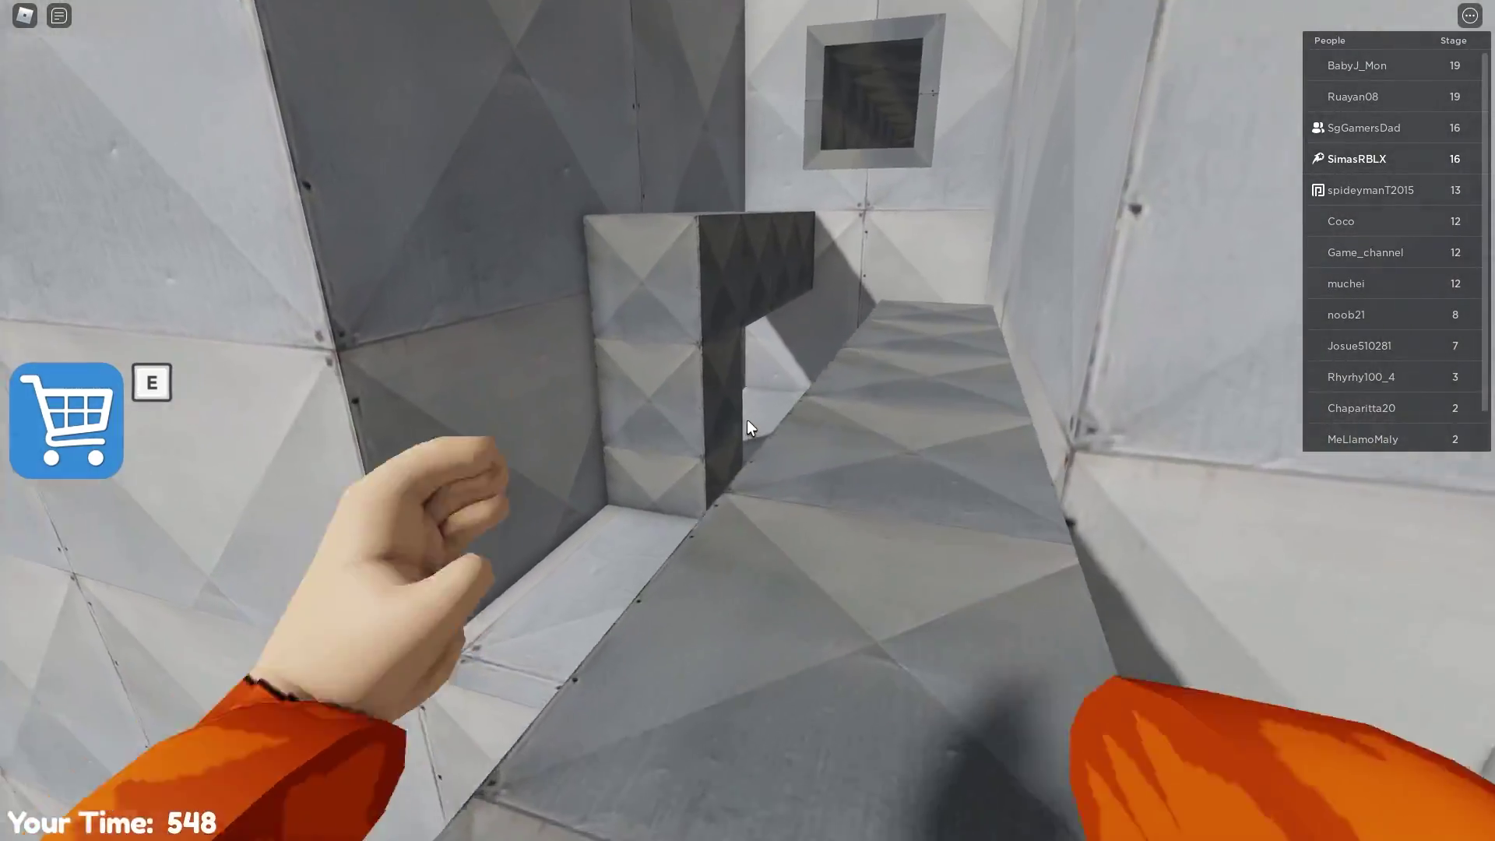
pyautogui.press('w')
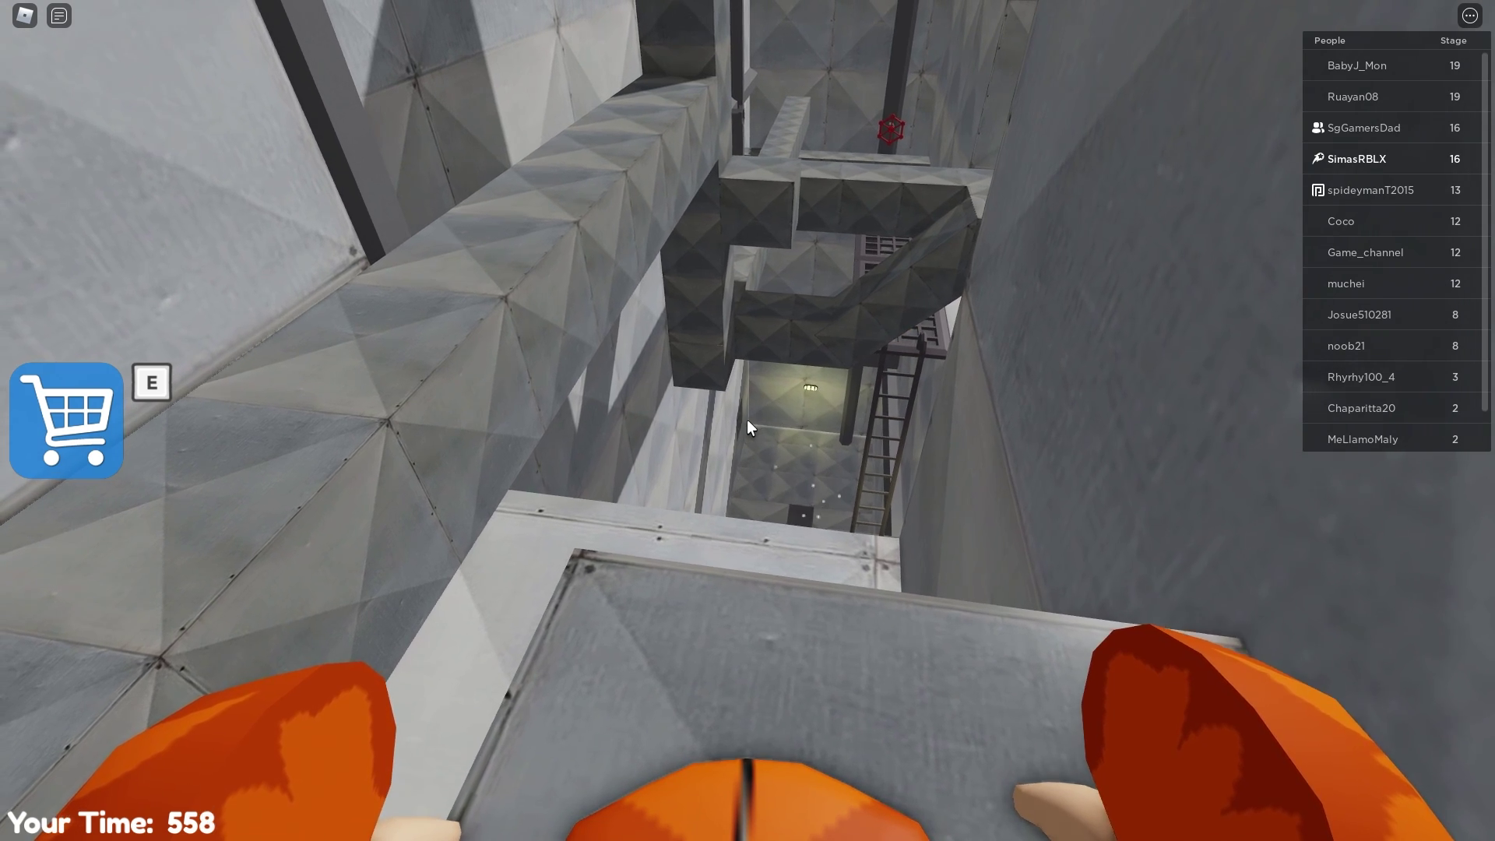
# Open the item shop with E and page forward three items to Speed Cola
pyautogui.press('e')
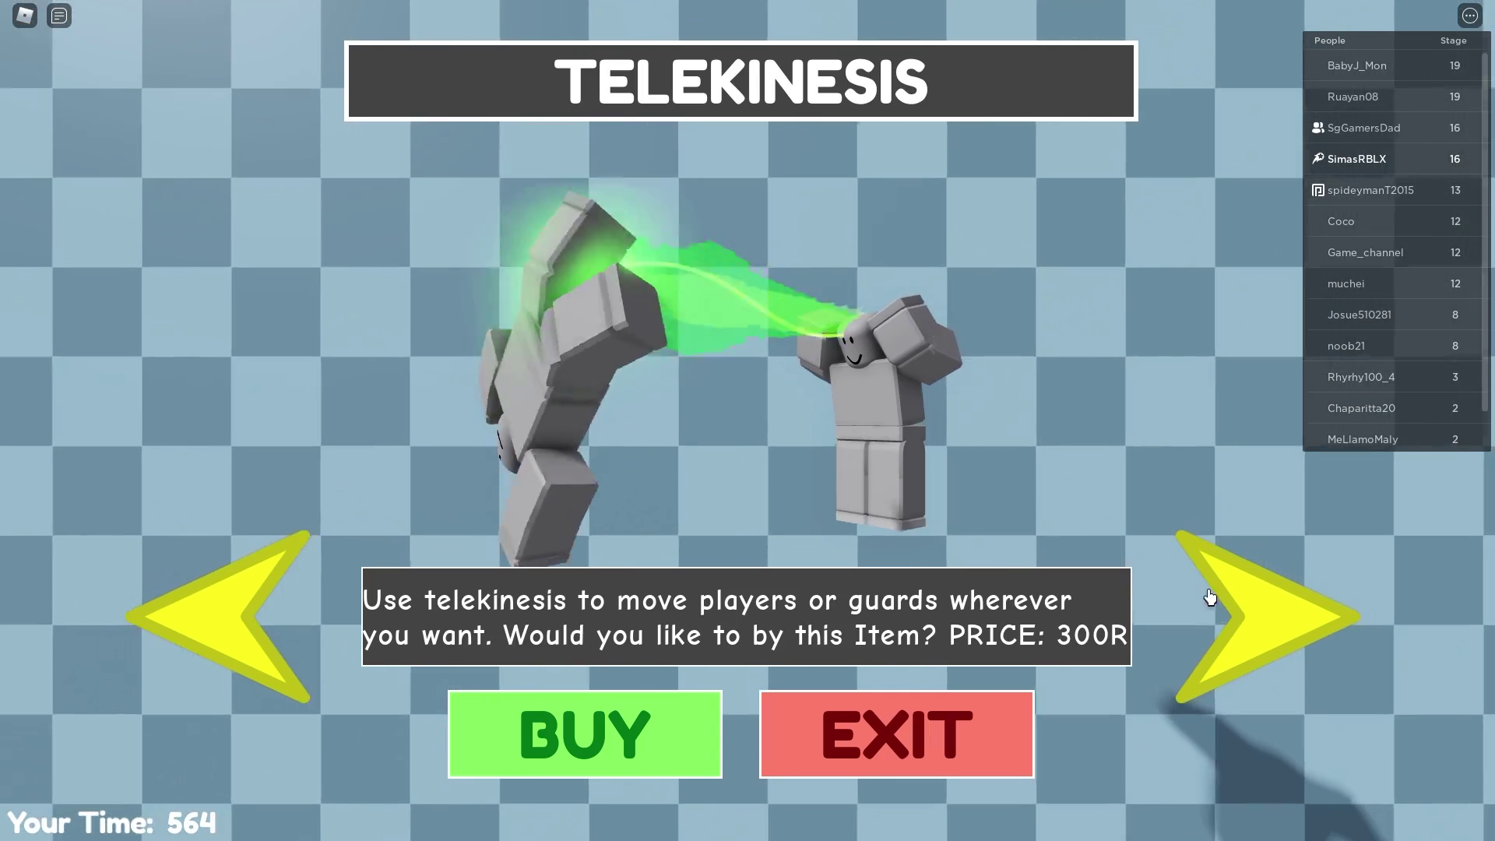
pyautogui.click(1210, 597)
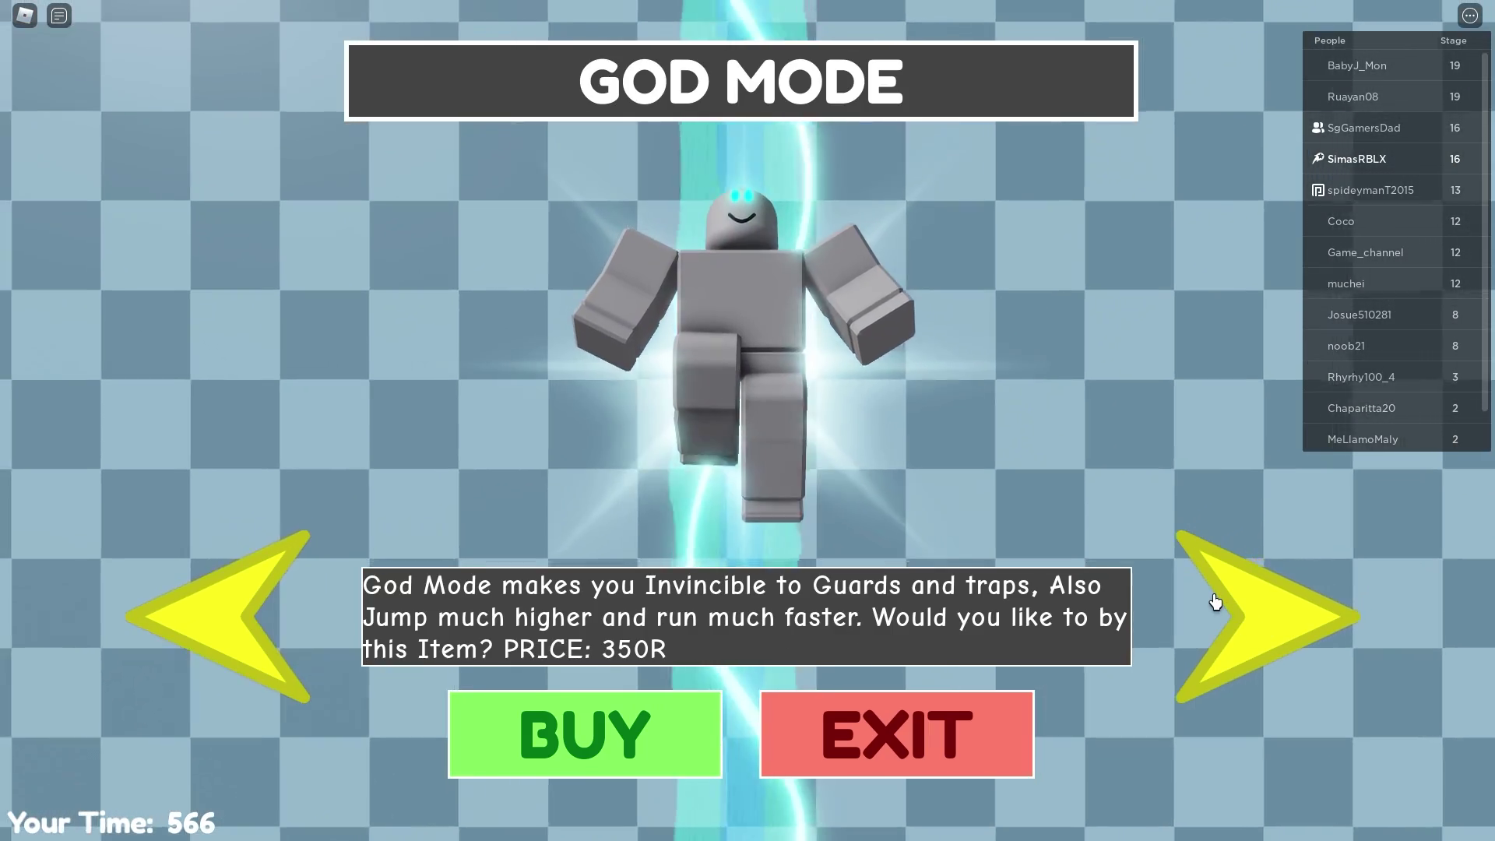
pyautogui.click(1215, 601)
pyautogui.click(1215, 601)
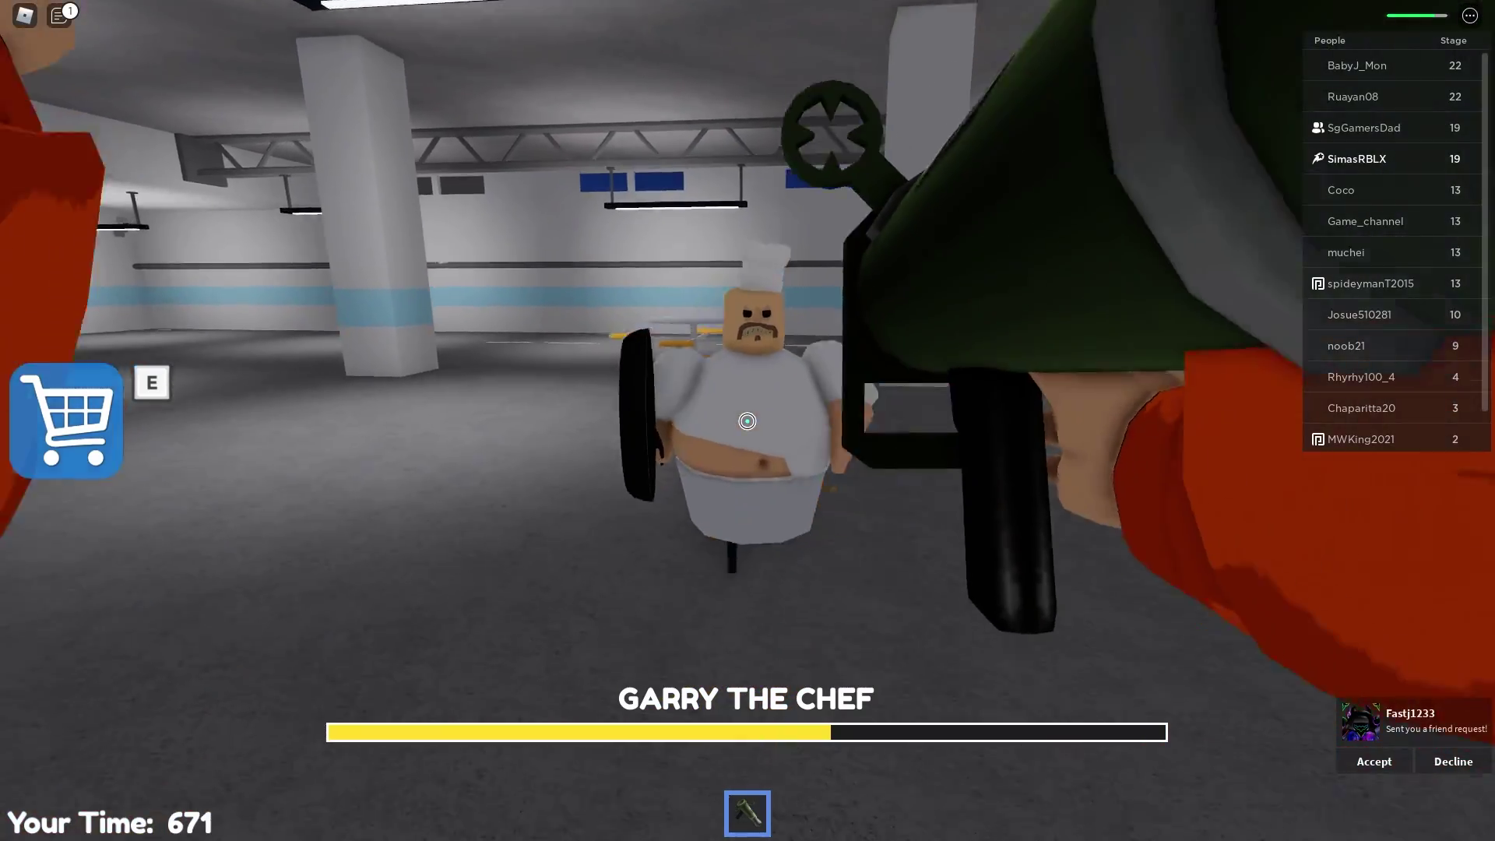
# Fire three paint shots at Garry the Chef until his health bar vanishes
pyautogui.click(746, 421)
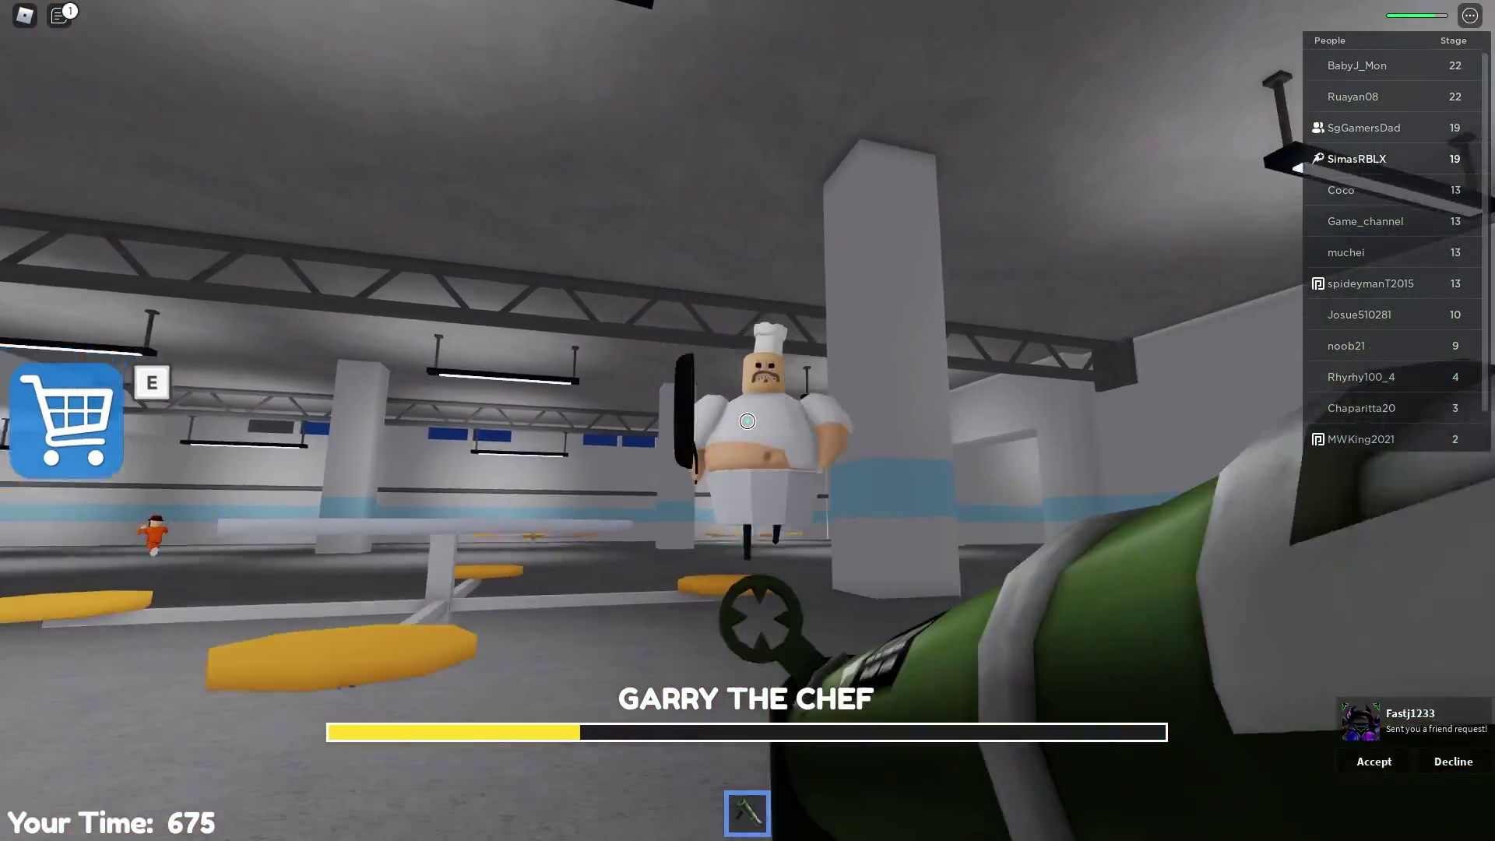
pyautogui.click(747, 421)
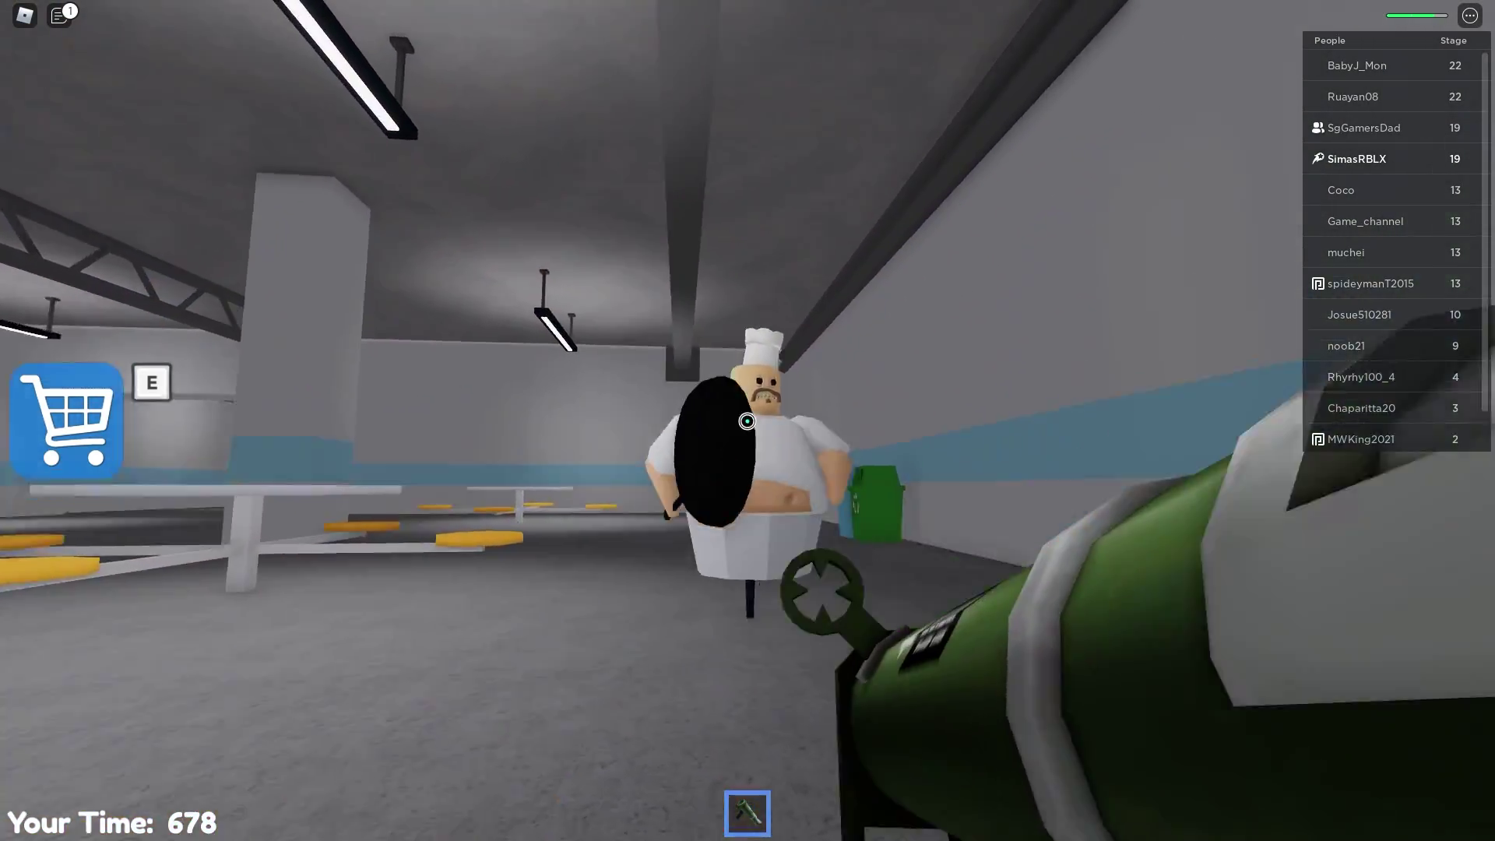
pyautogui.click(746, 420)
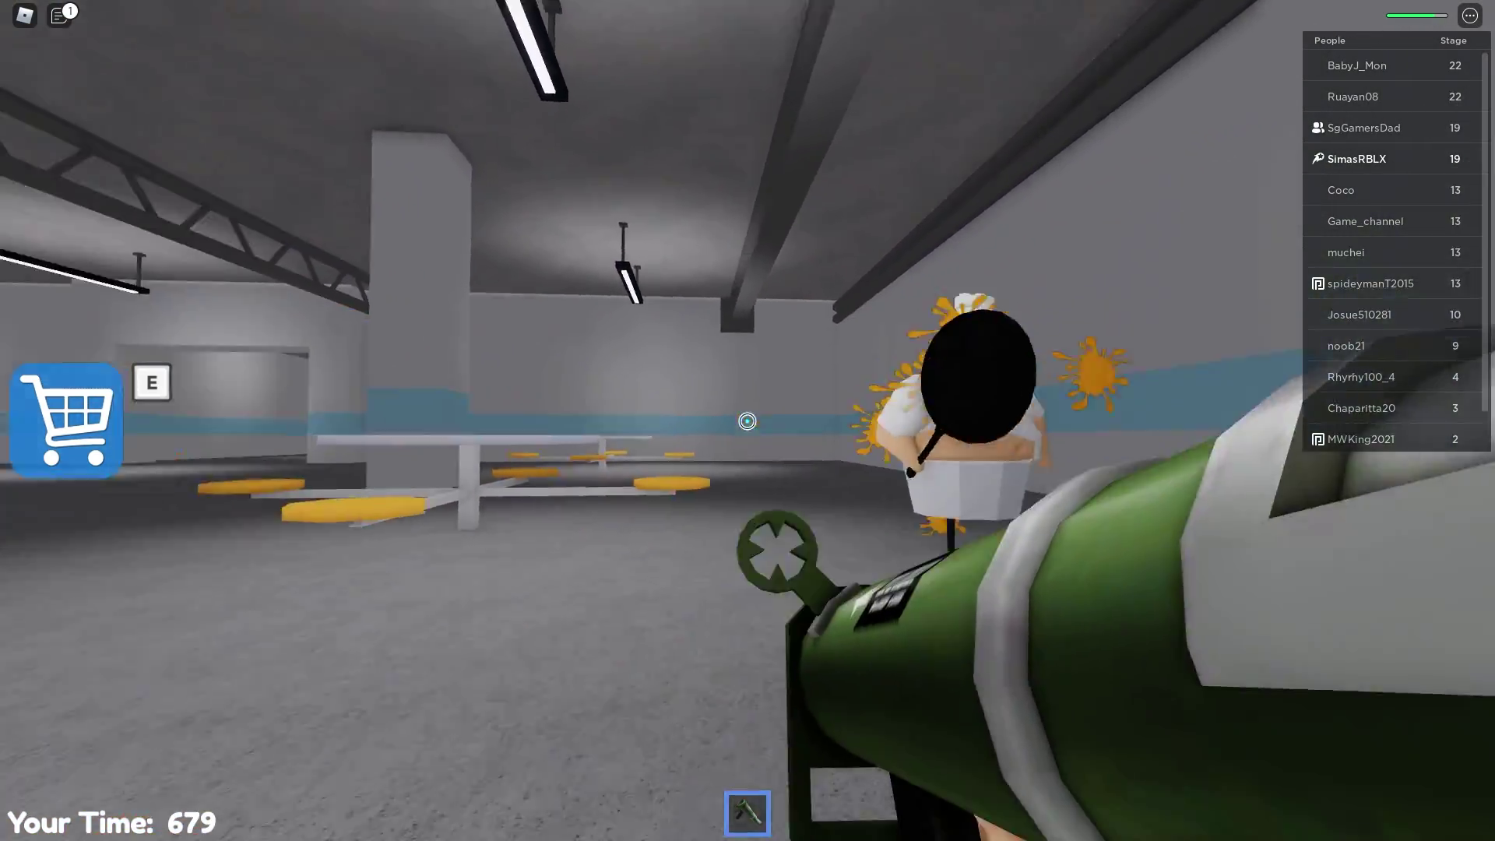
# Walk through the doorway with the paint bazooka onto the stage 20 checkpoint
pyautogui.press('1')
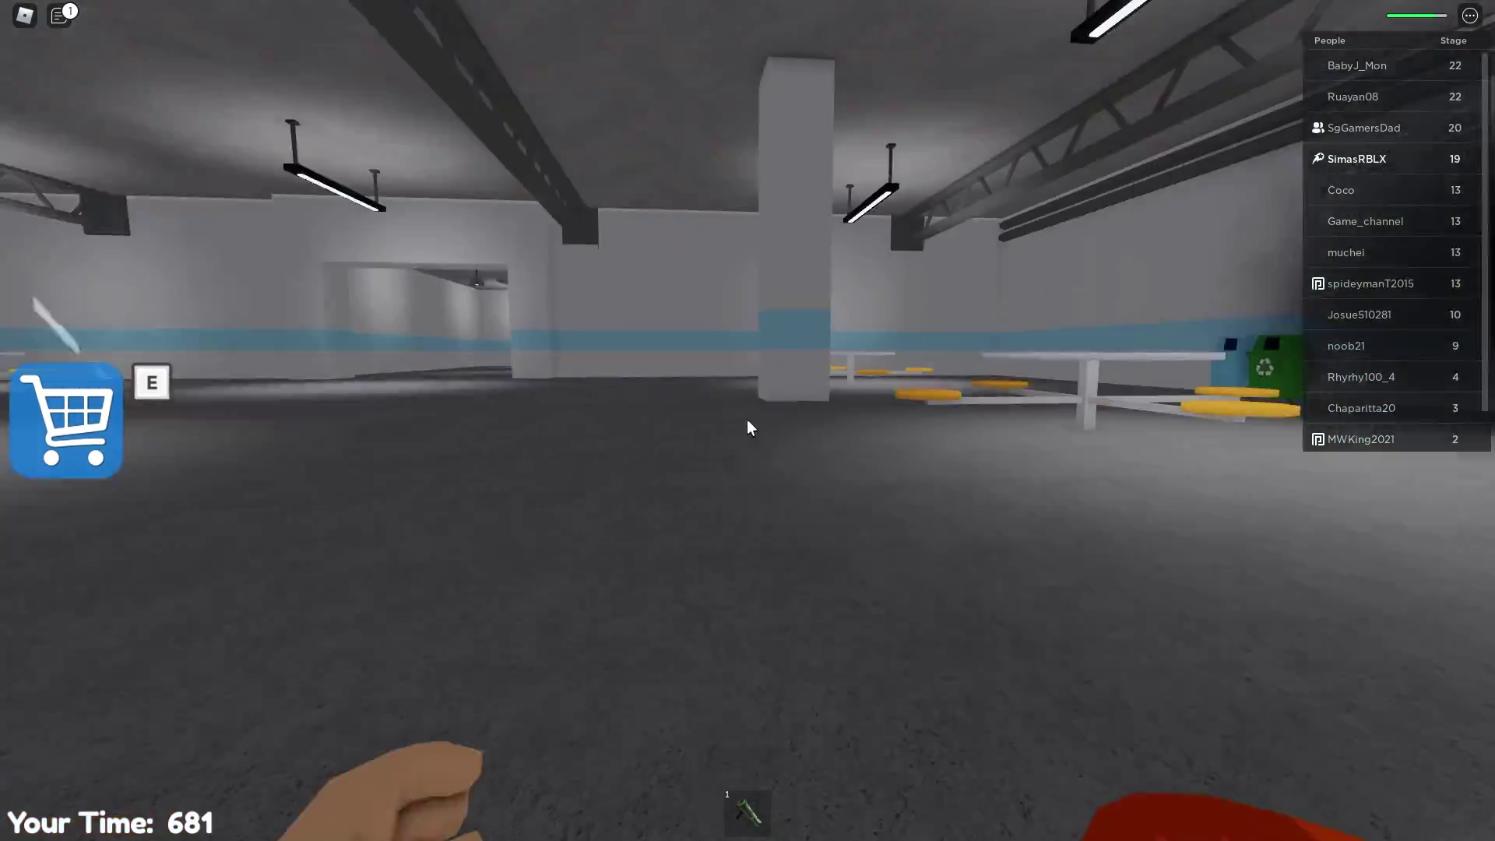
pyautogui.press('1')
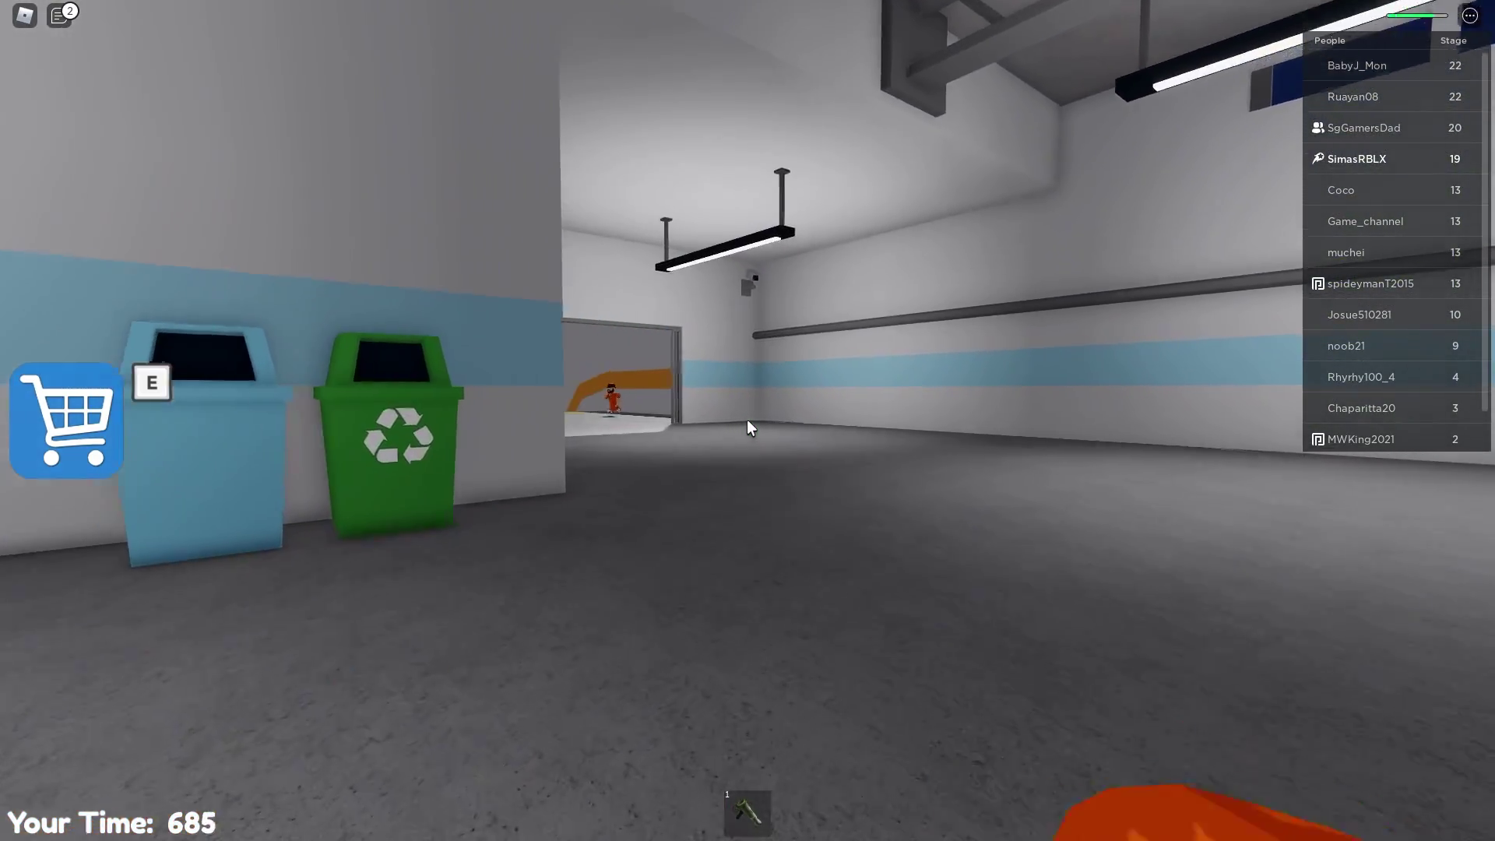
pyautogui.press('w')
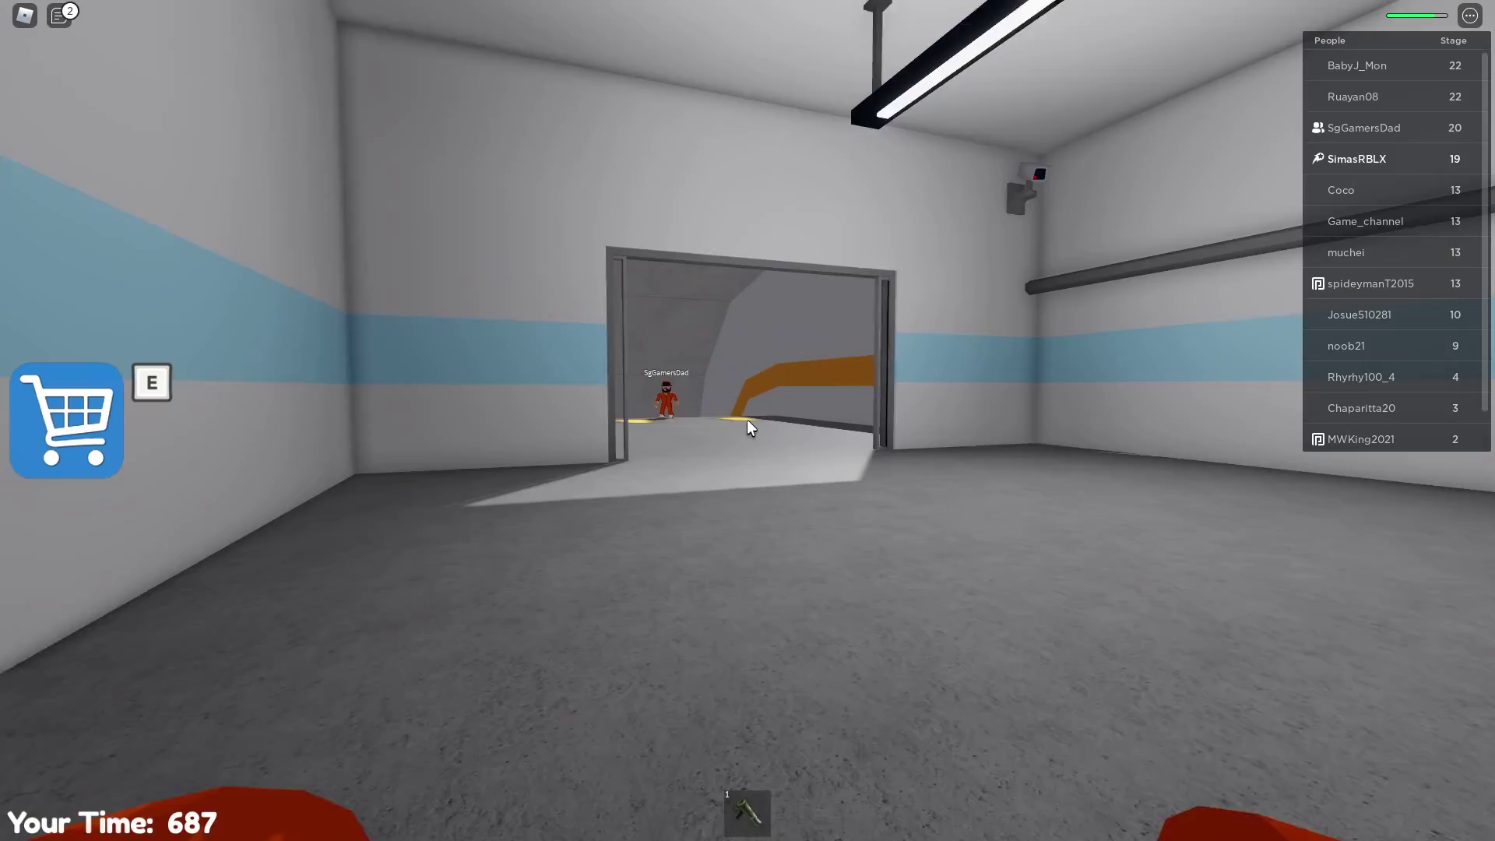
pyautogui.press('w')
pyautogui.press('1')
pyautogui.click(748, 427)
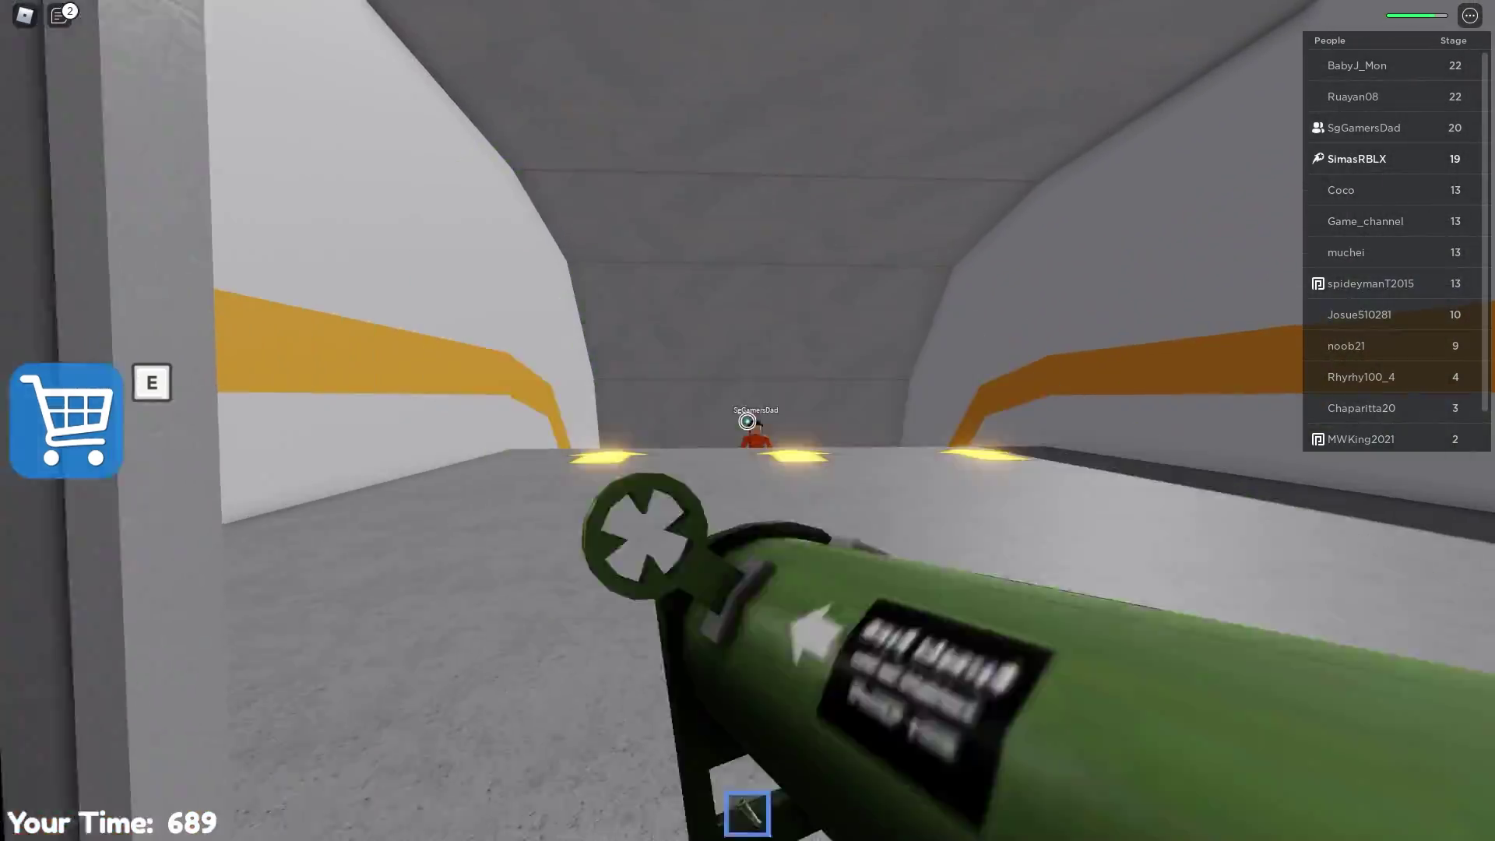
pyautogui.press('1')
pyautogui.press('w')
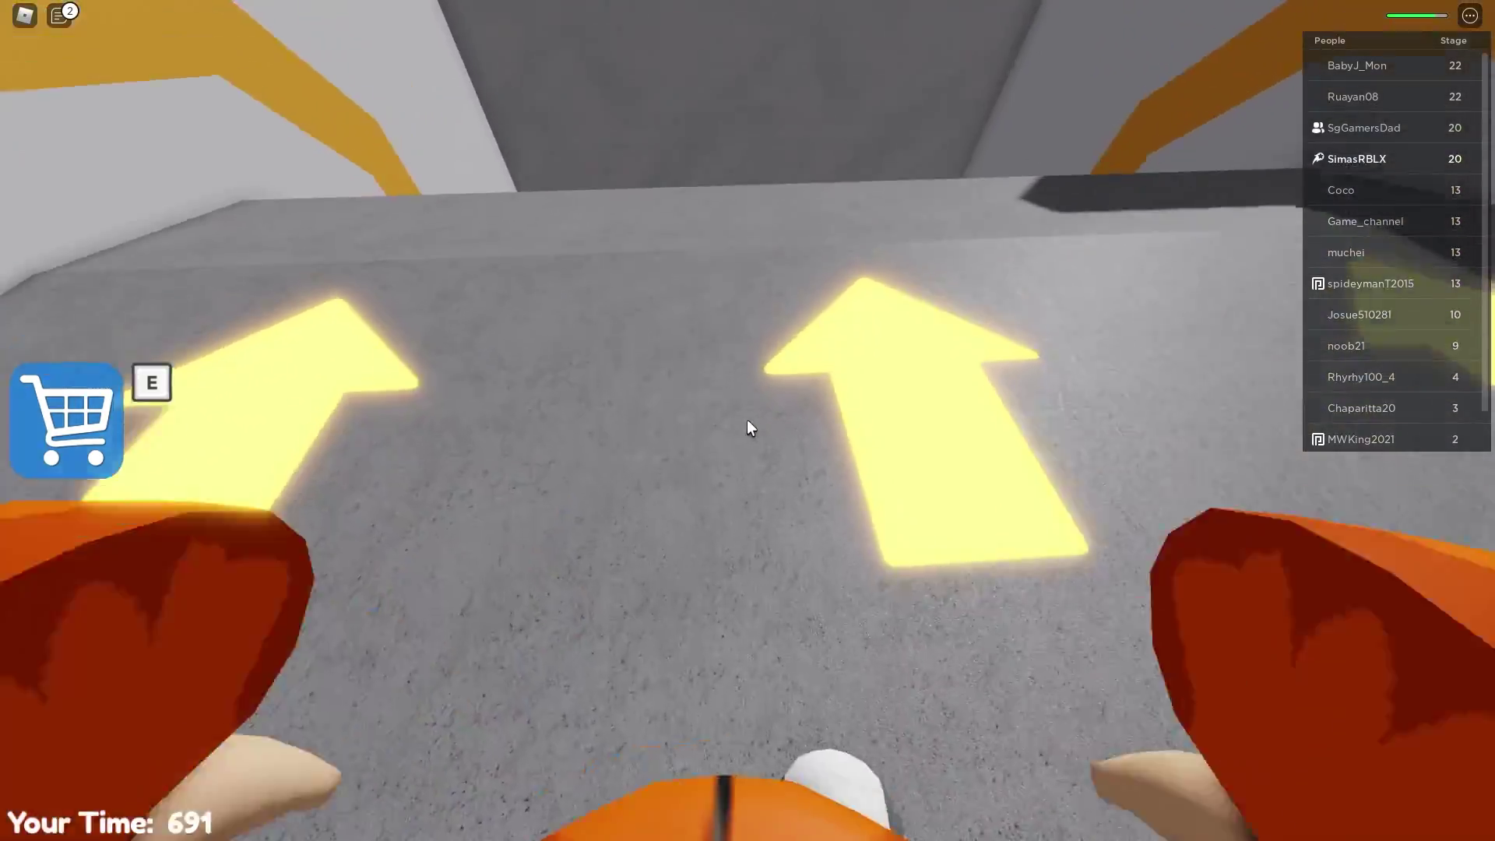
# Run down the corridor to the shaft, swapping to the boxing gloves
pyautogui.press('w')
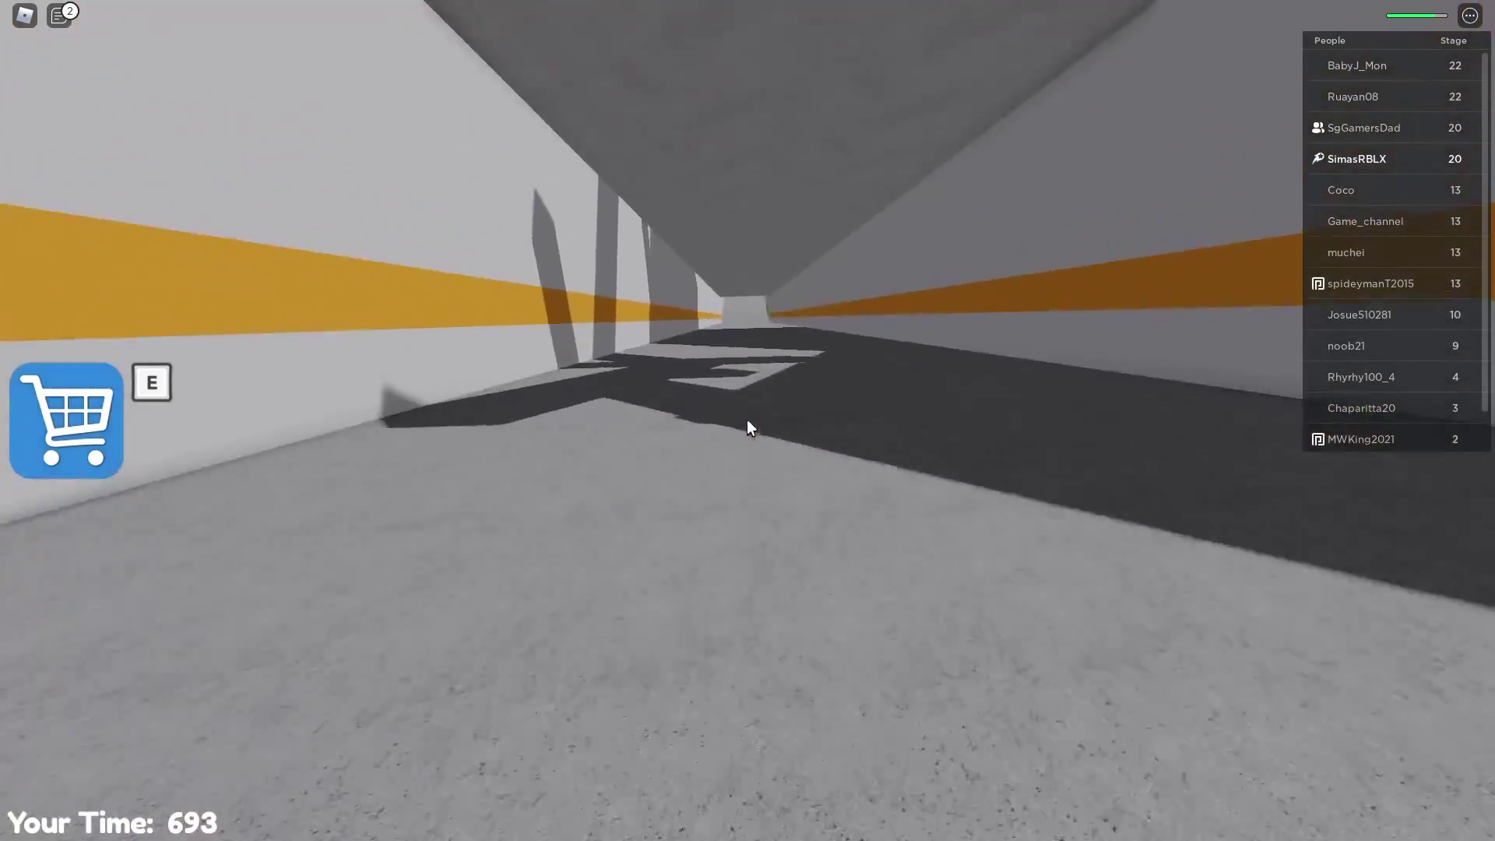
pyautogui.press('1')
pyautogui.press('w')
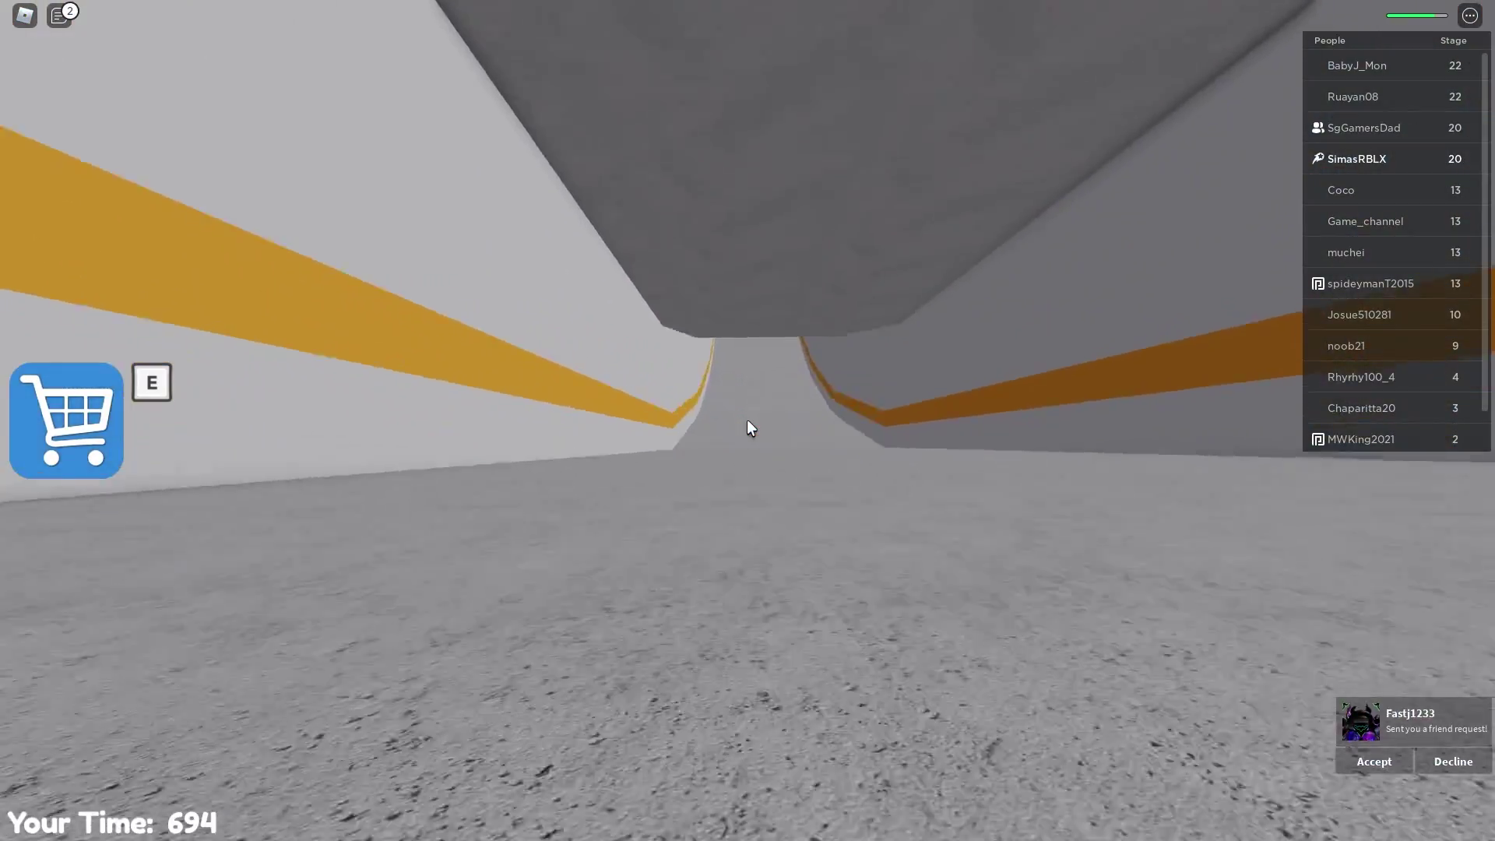
pyautogui.press('w')
pyautogui.press('1')
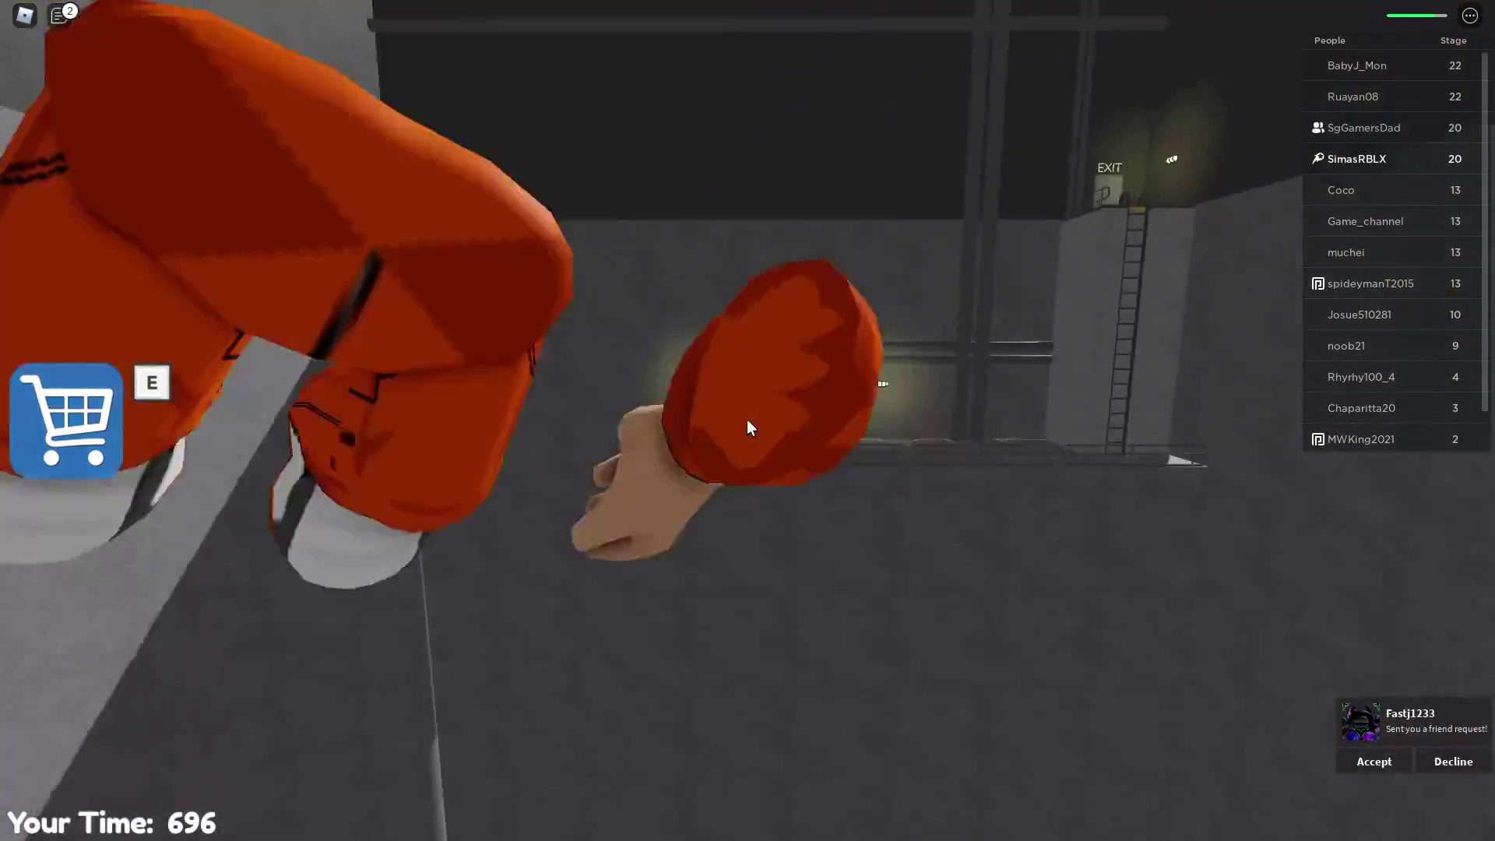
pyautogui.press('w')
pyautogui.press('w')
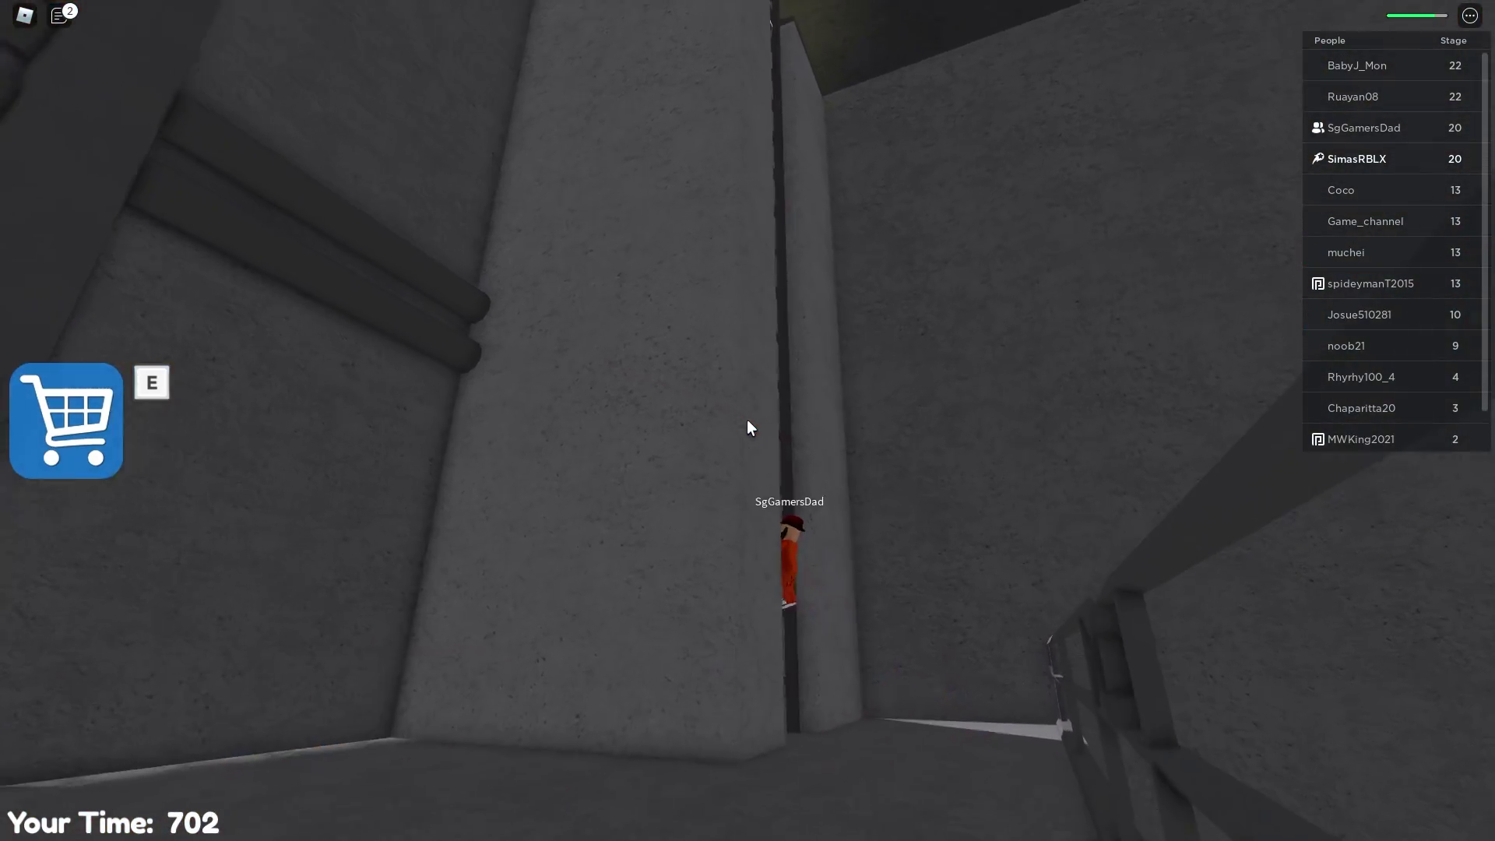
# Climb the ladder and walk along the upper corridor to open the EXIT door
pyautogui.press('w')
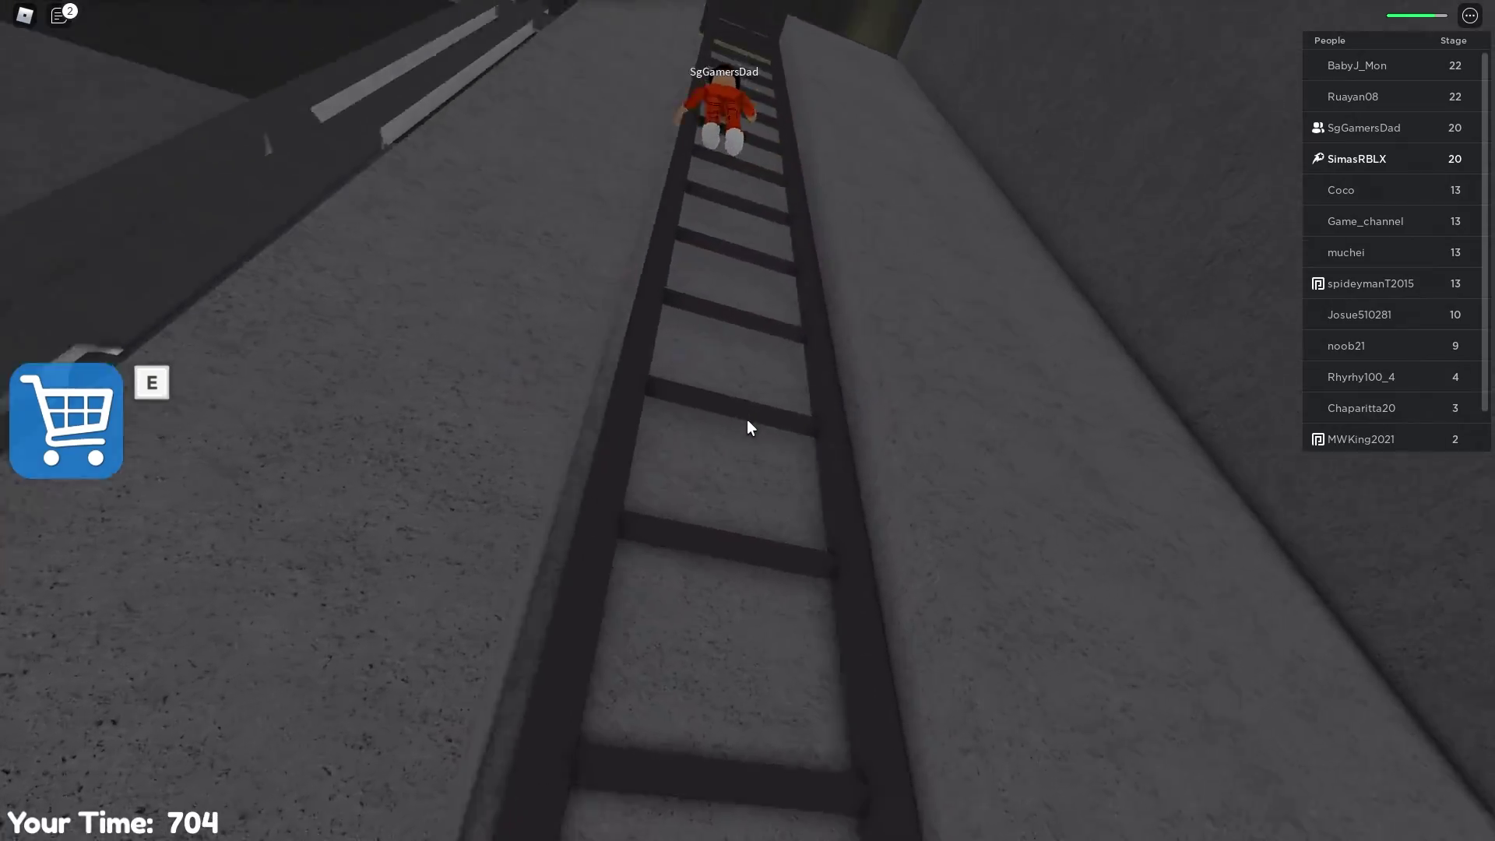
pyautogui.press('w')
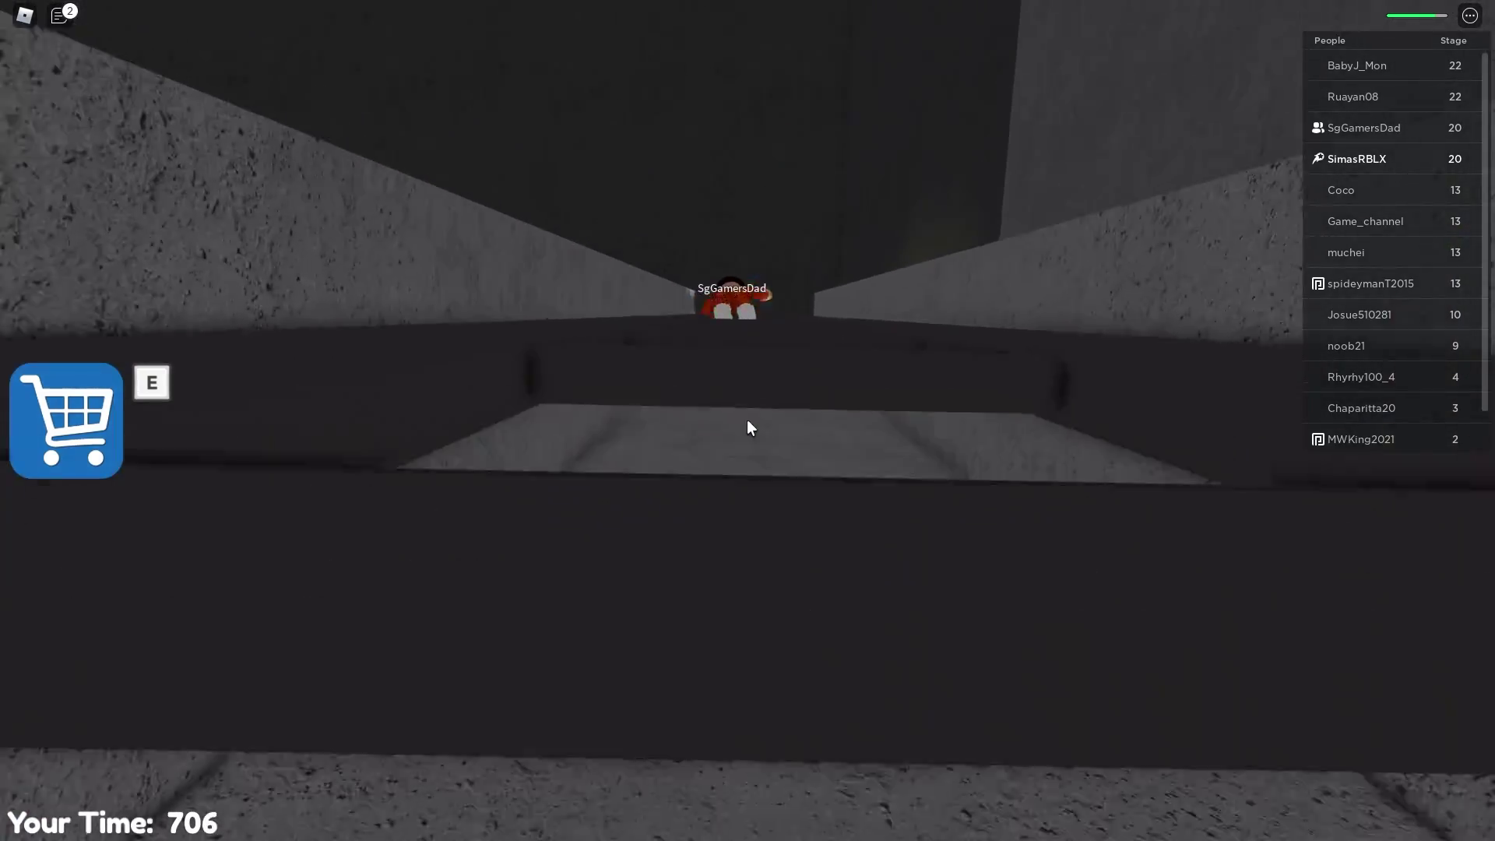
pyautogui.press('w')
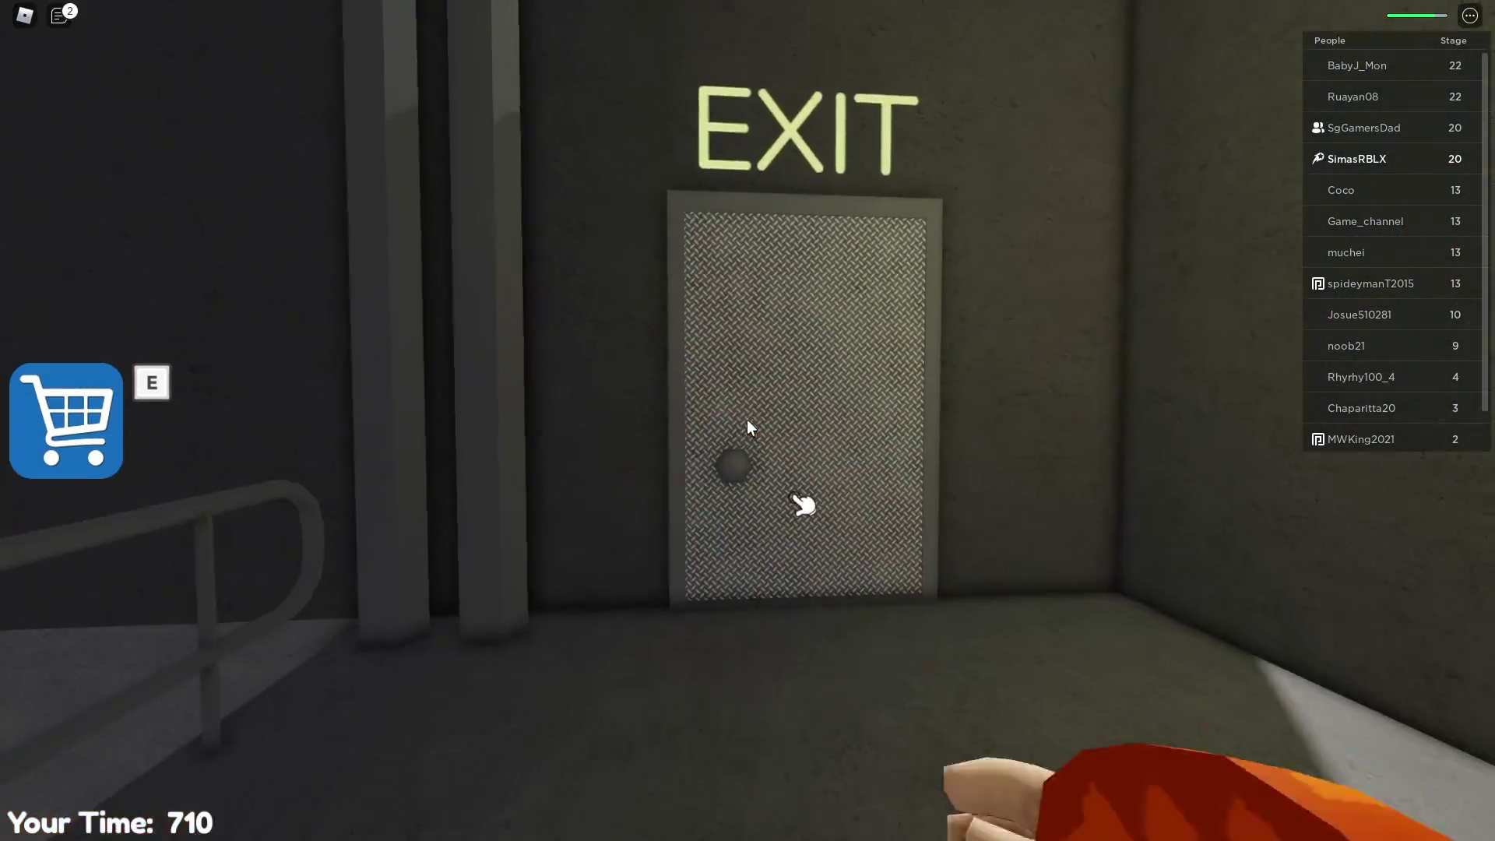
pyautogui.click(749, 428)
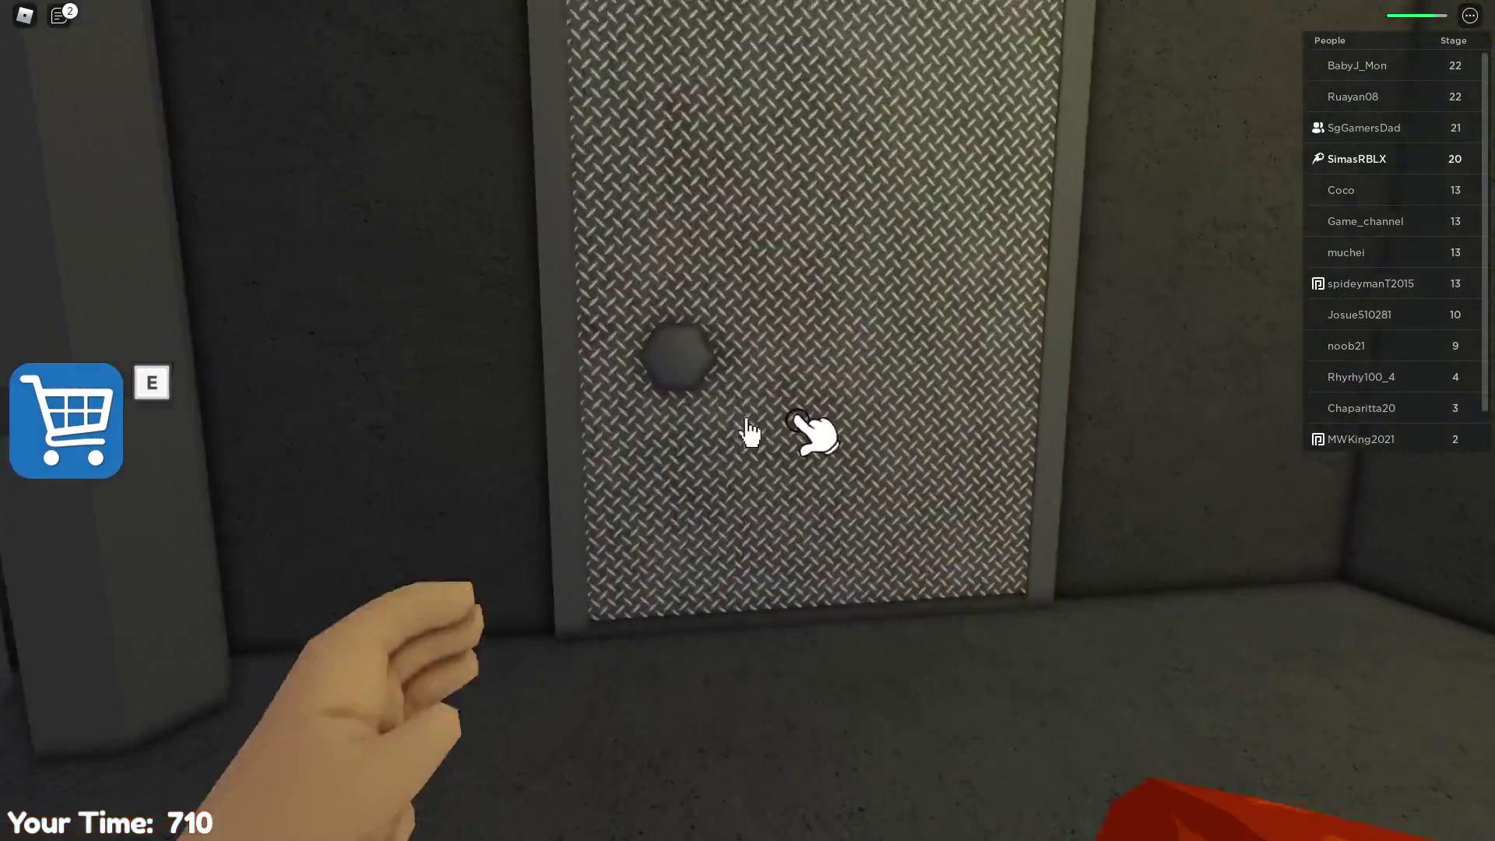
# Go through the EXIT door and look around inside the laser shaft
pyautogui.press('w')
pyautogui.press('w')
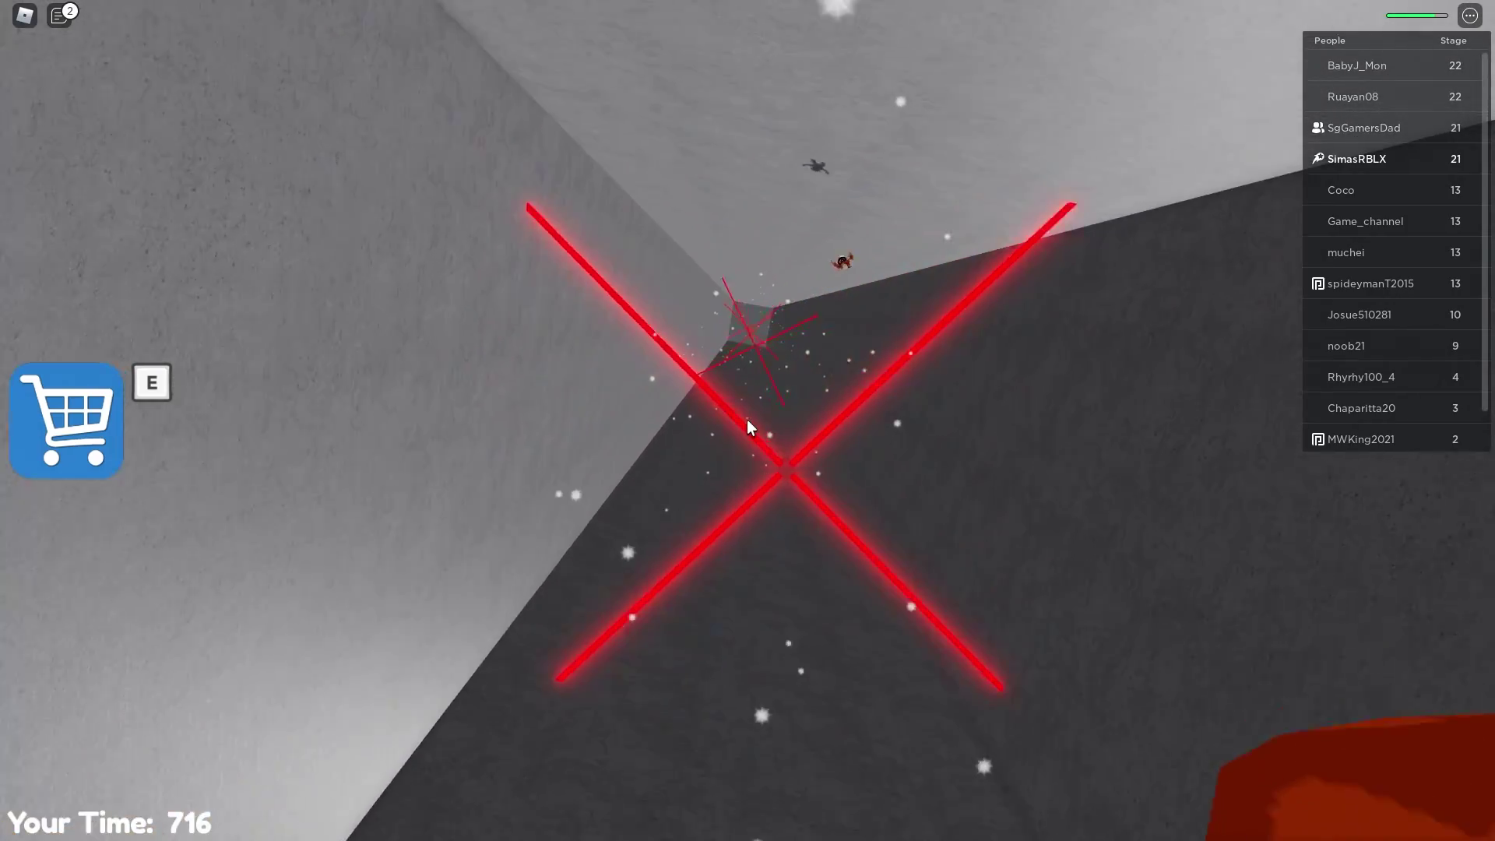
pyautogui.press('w')
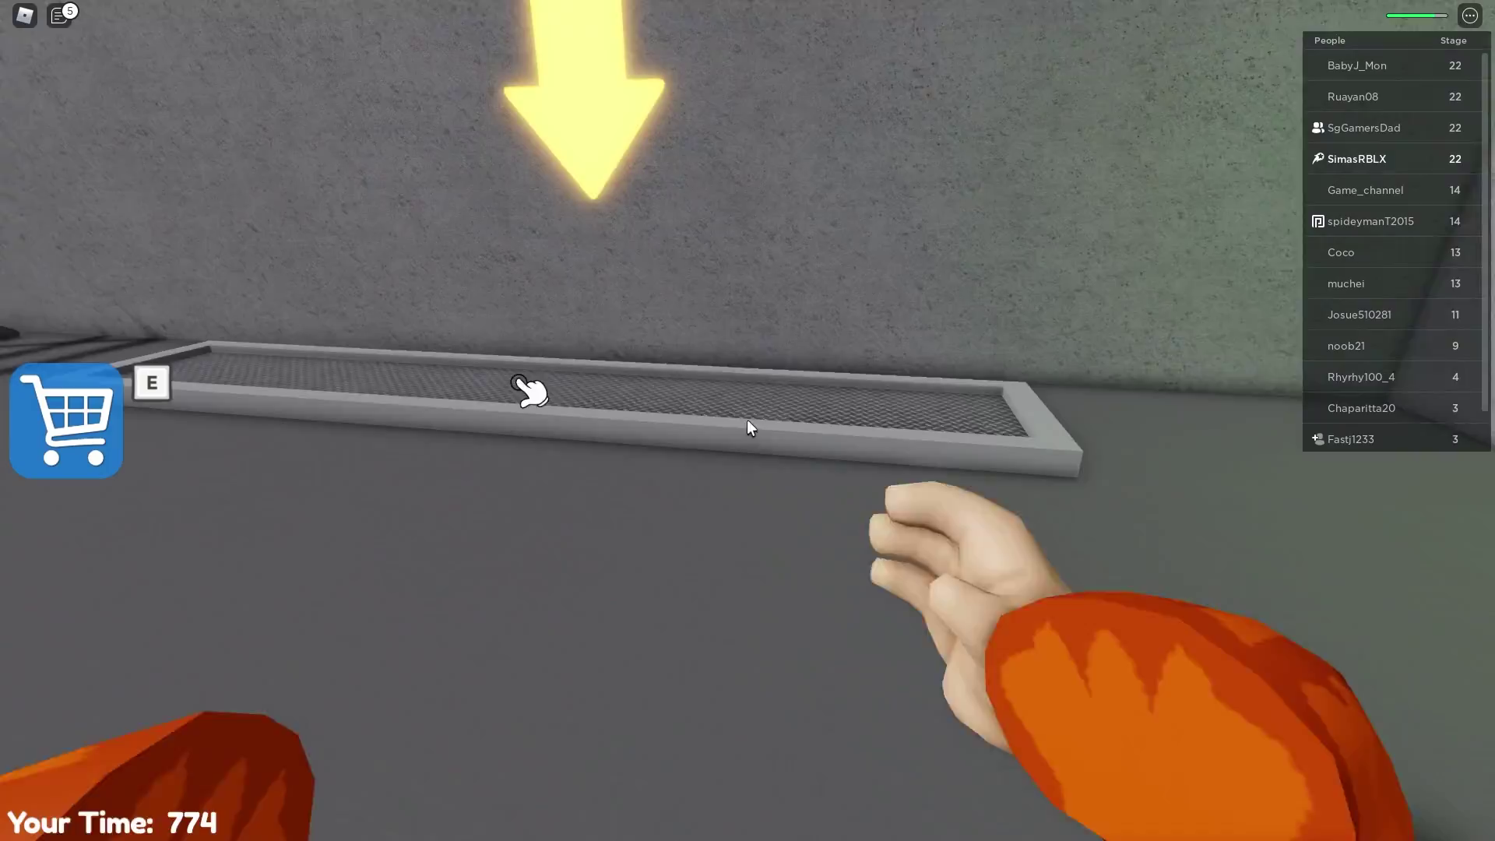
# Pick up a plank with E, lay it across the spikes, and cross toward the prison yard
pyautogui.press('e')
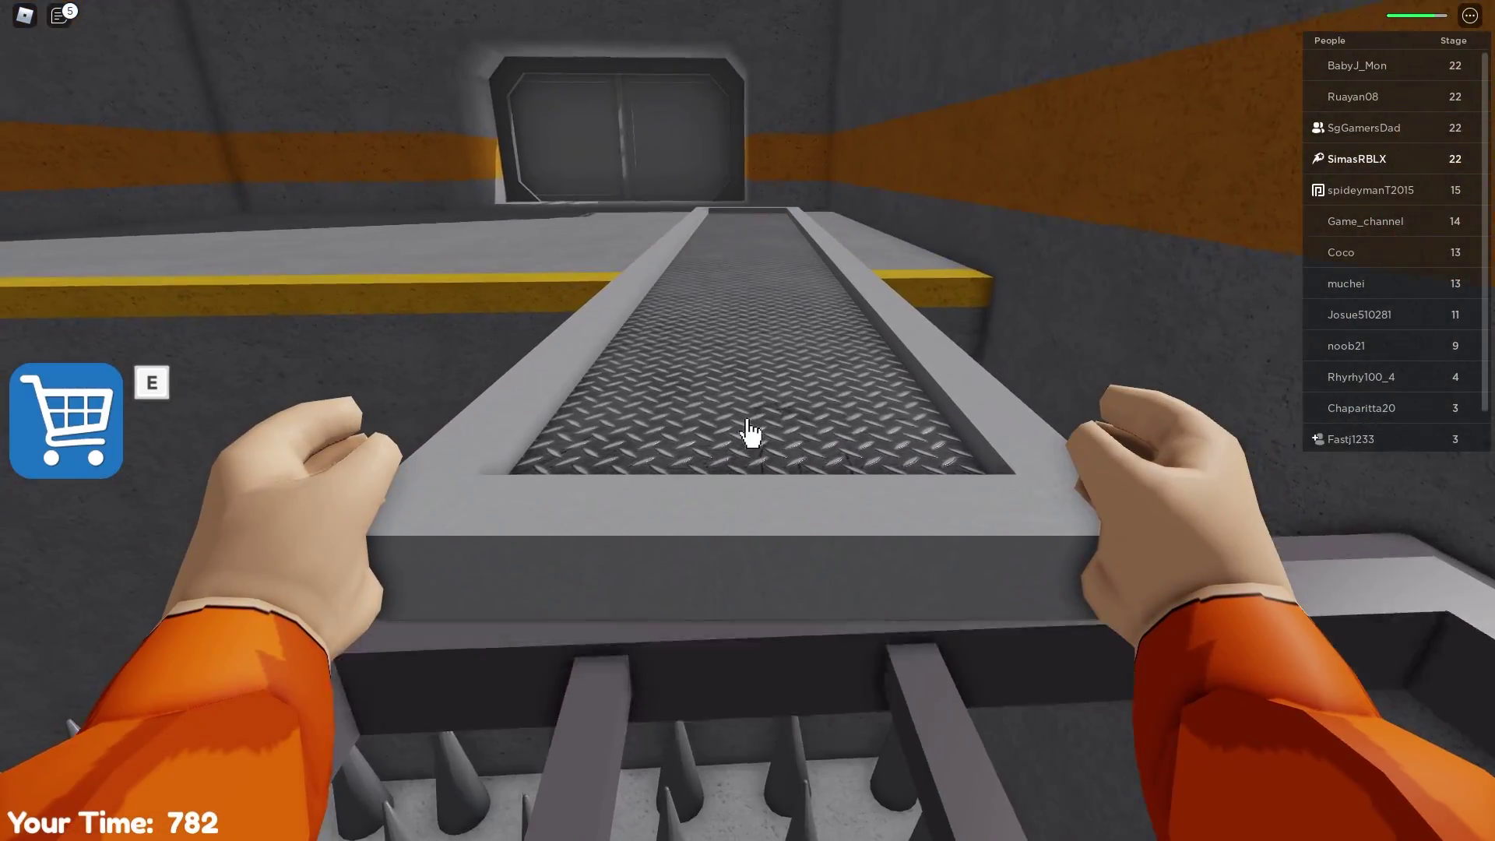
pyautogui.click(750, 432)
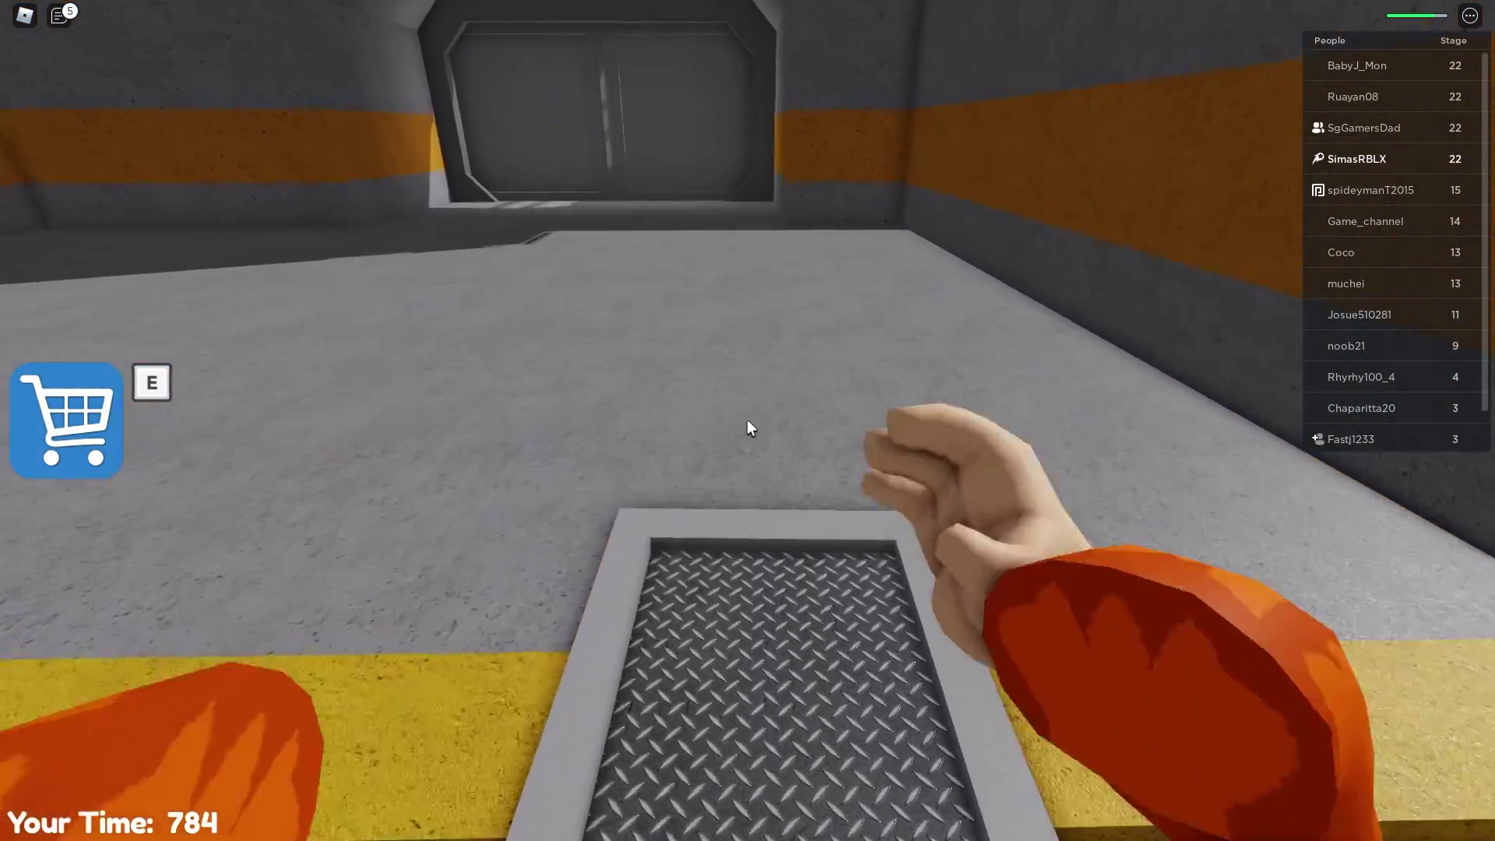
pyautogui.moveTo(750, 432); pyautogui.dragTo(750, 428)
pyautogui.press('w')
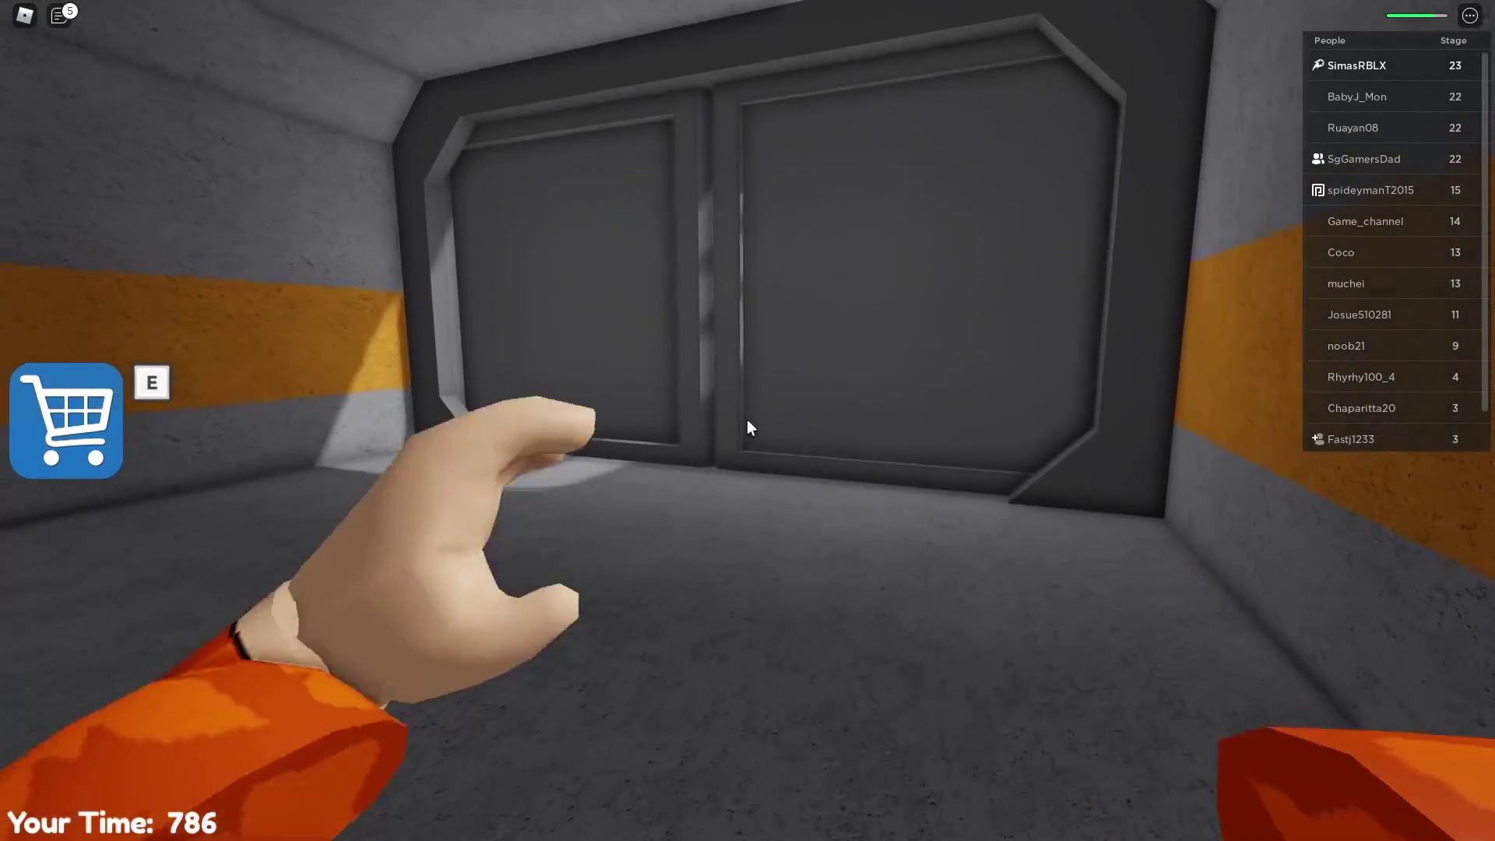
# Move back and forth in the tunnel, looking over the planks and spike area
pyautogui.press('s')
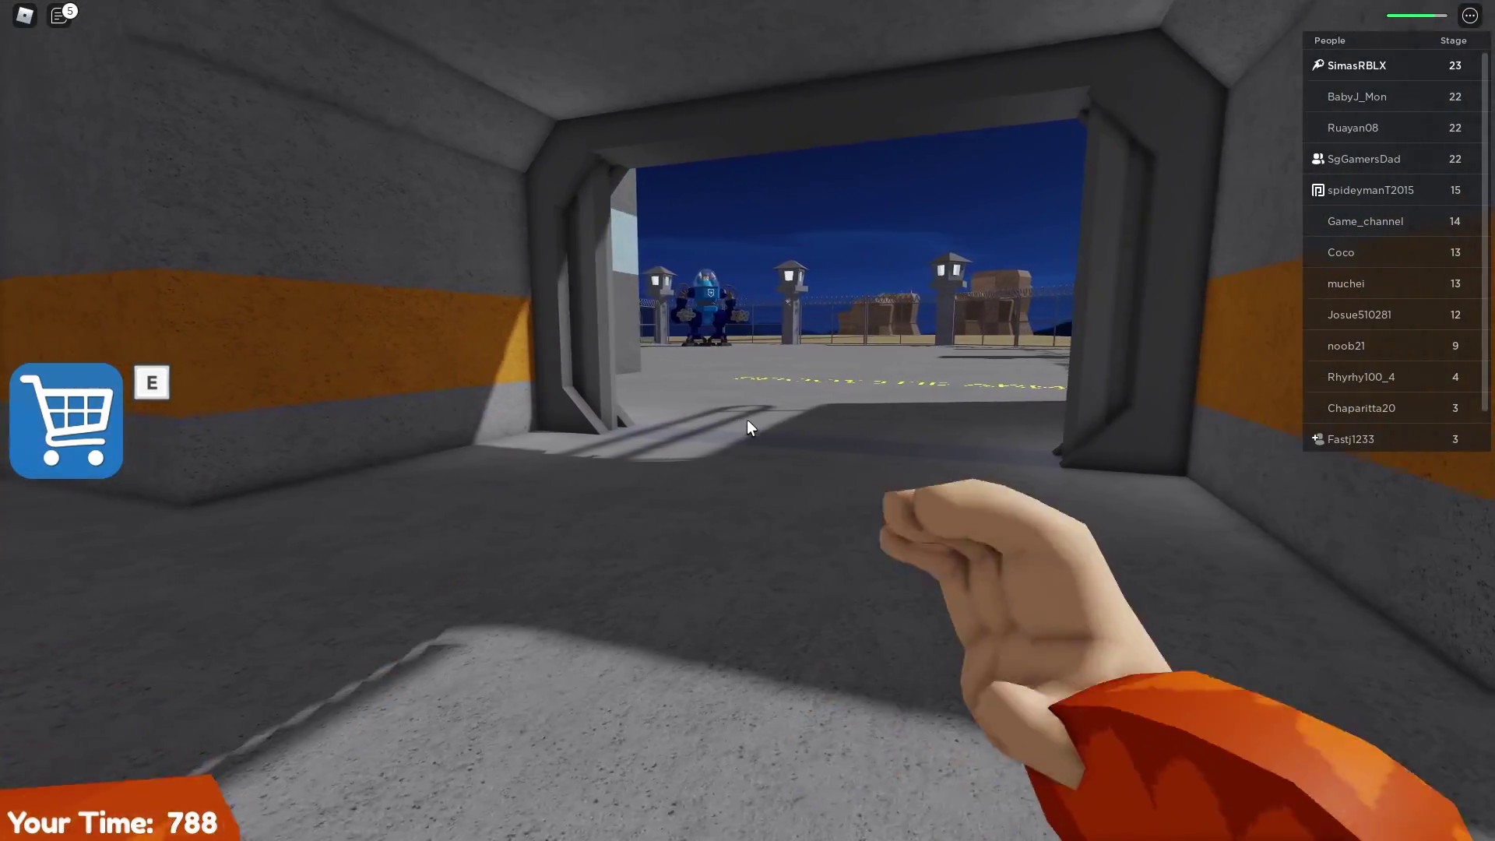
pyautogui.moveTo(750, 427); pyautogui.dragTo(750, 428)
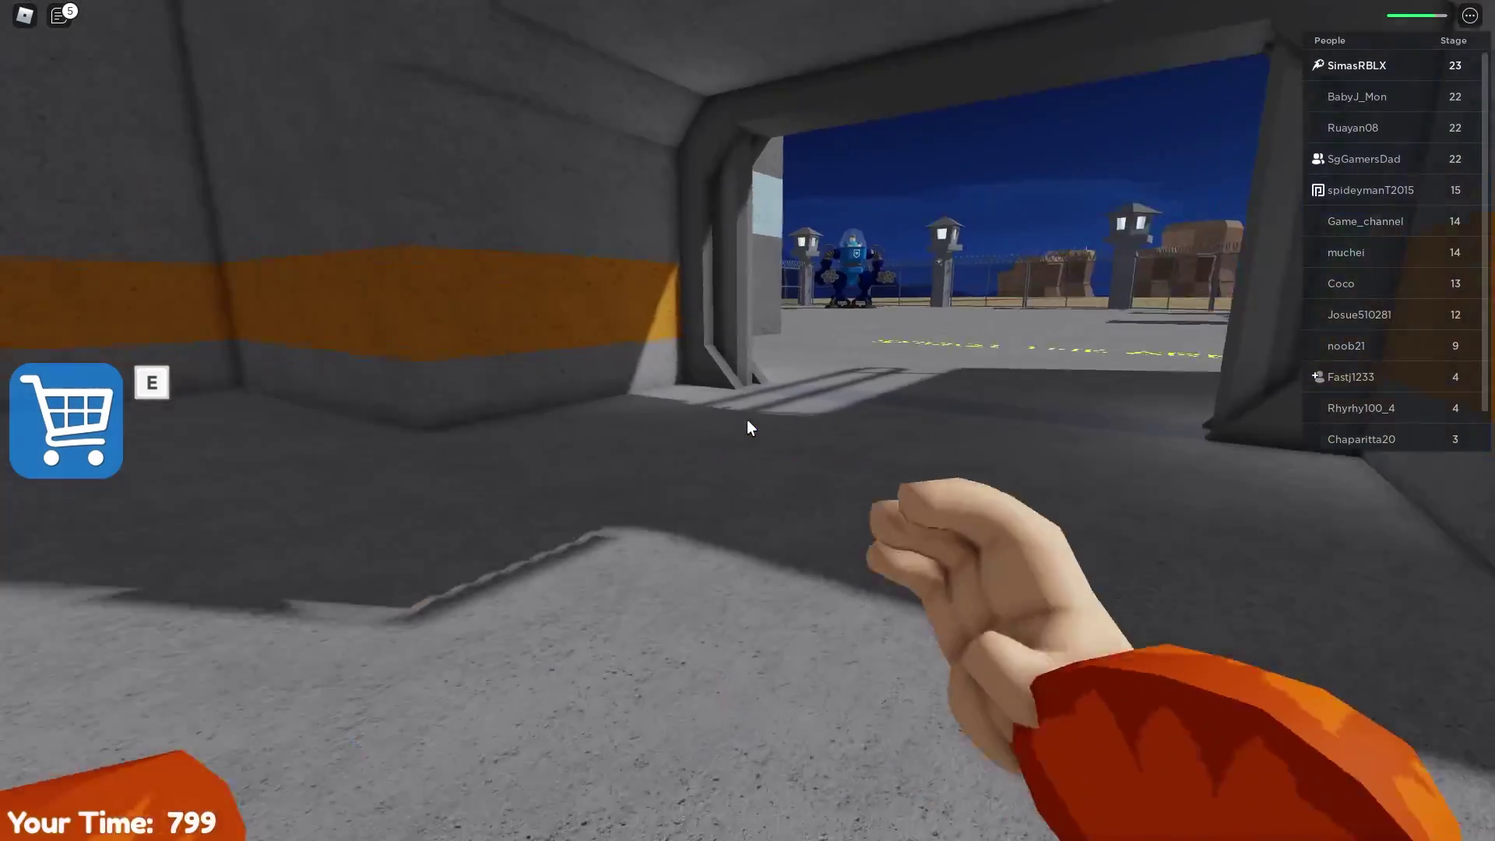
pyautogui.press('w')
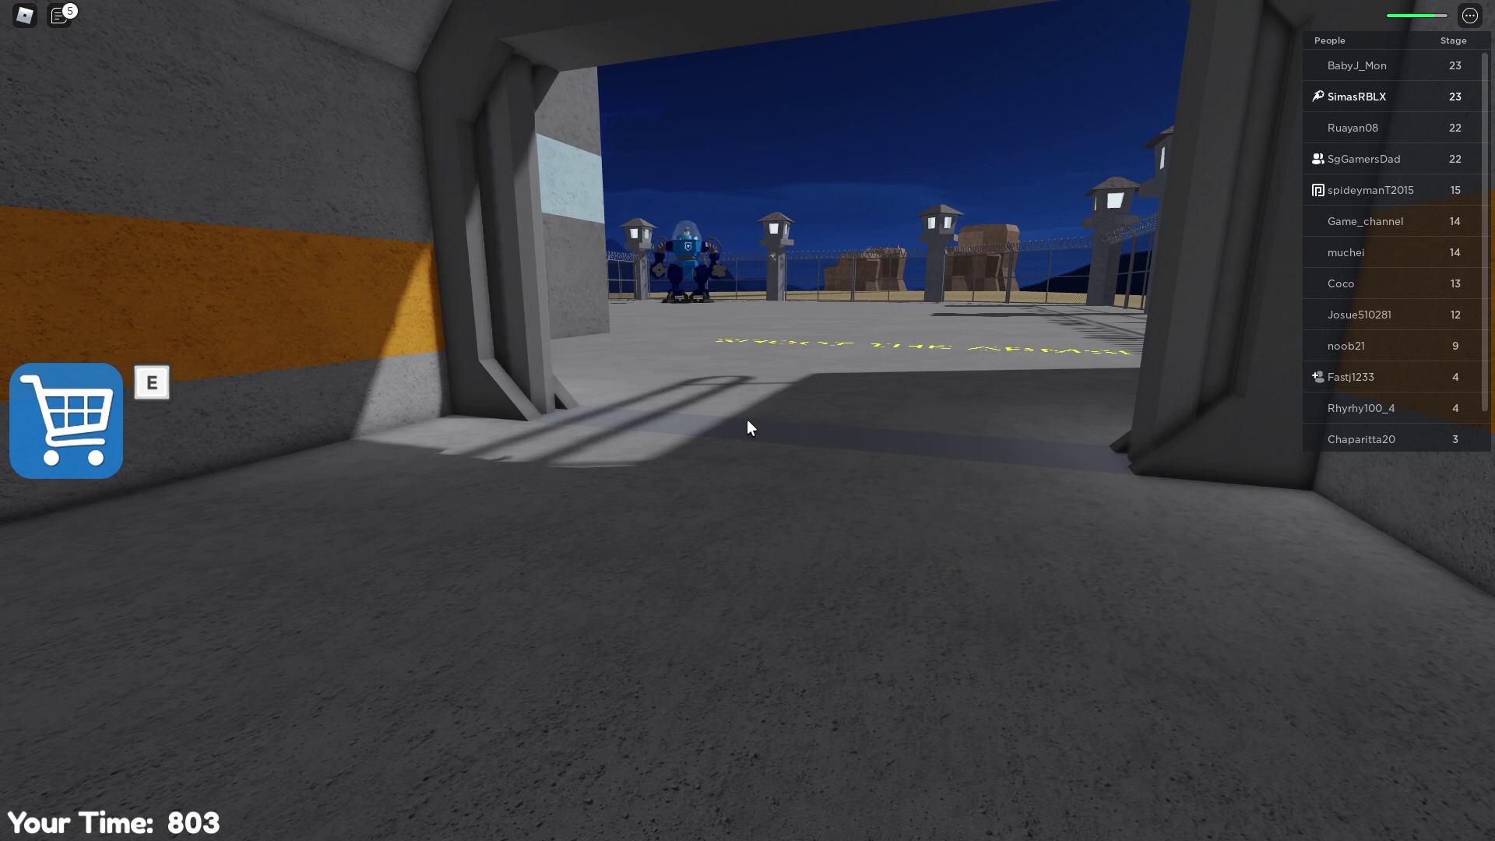
pyautogui.press('s')
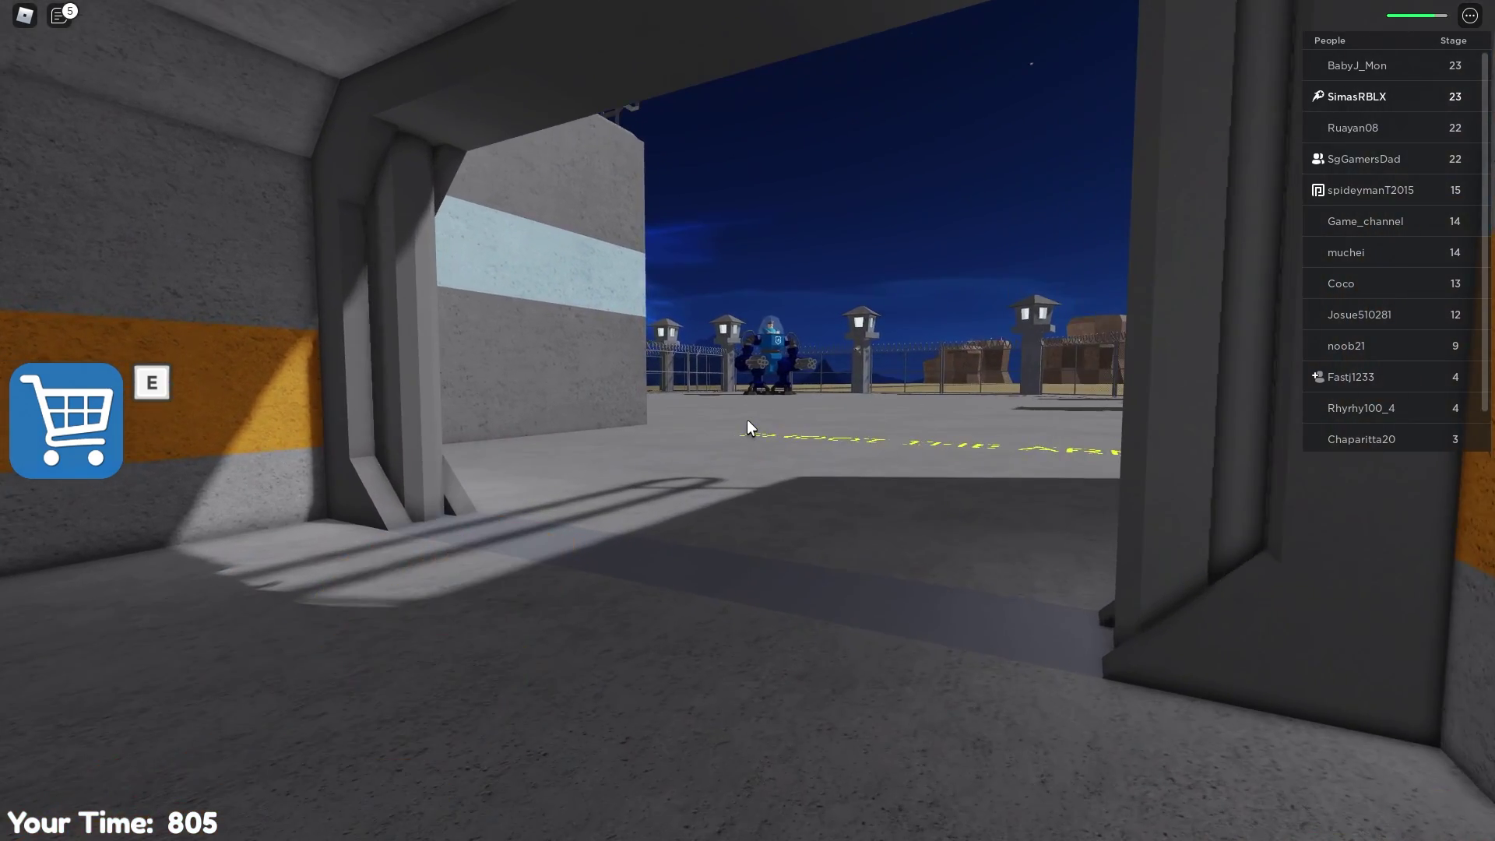
pyautogui.moveTo(750, 427); pyautogui.dragTo(750, 427)
pyautogui.press('w')
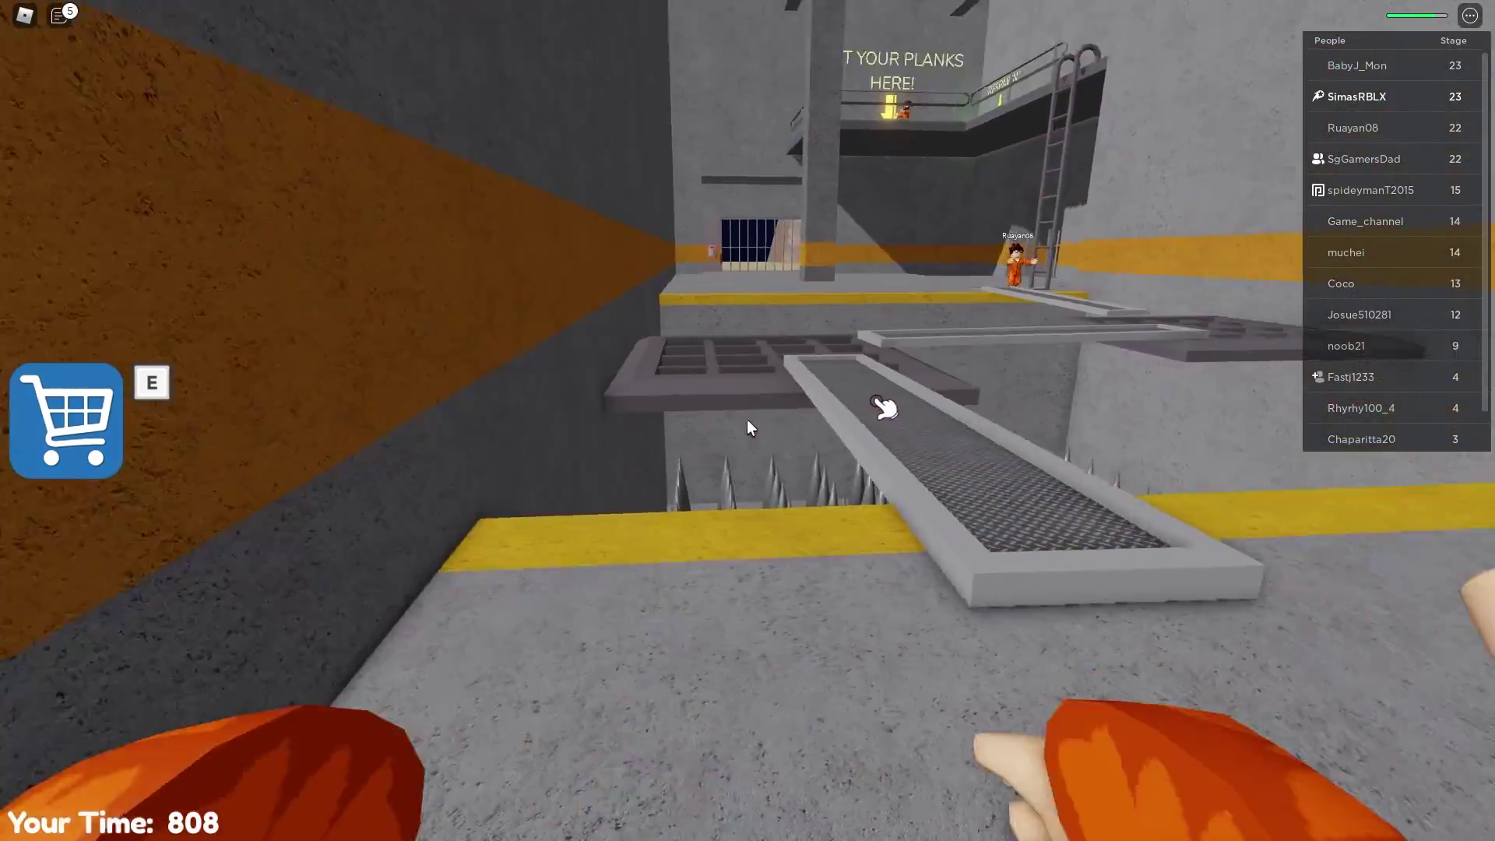
pyautogui.moveTo(750, 428); pyautogui.dragTo(750, 428)
# Walk through the doorway into the prison yard and equip the rocket launcher
pyautogui.press('w')
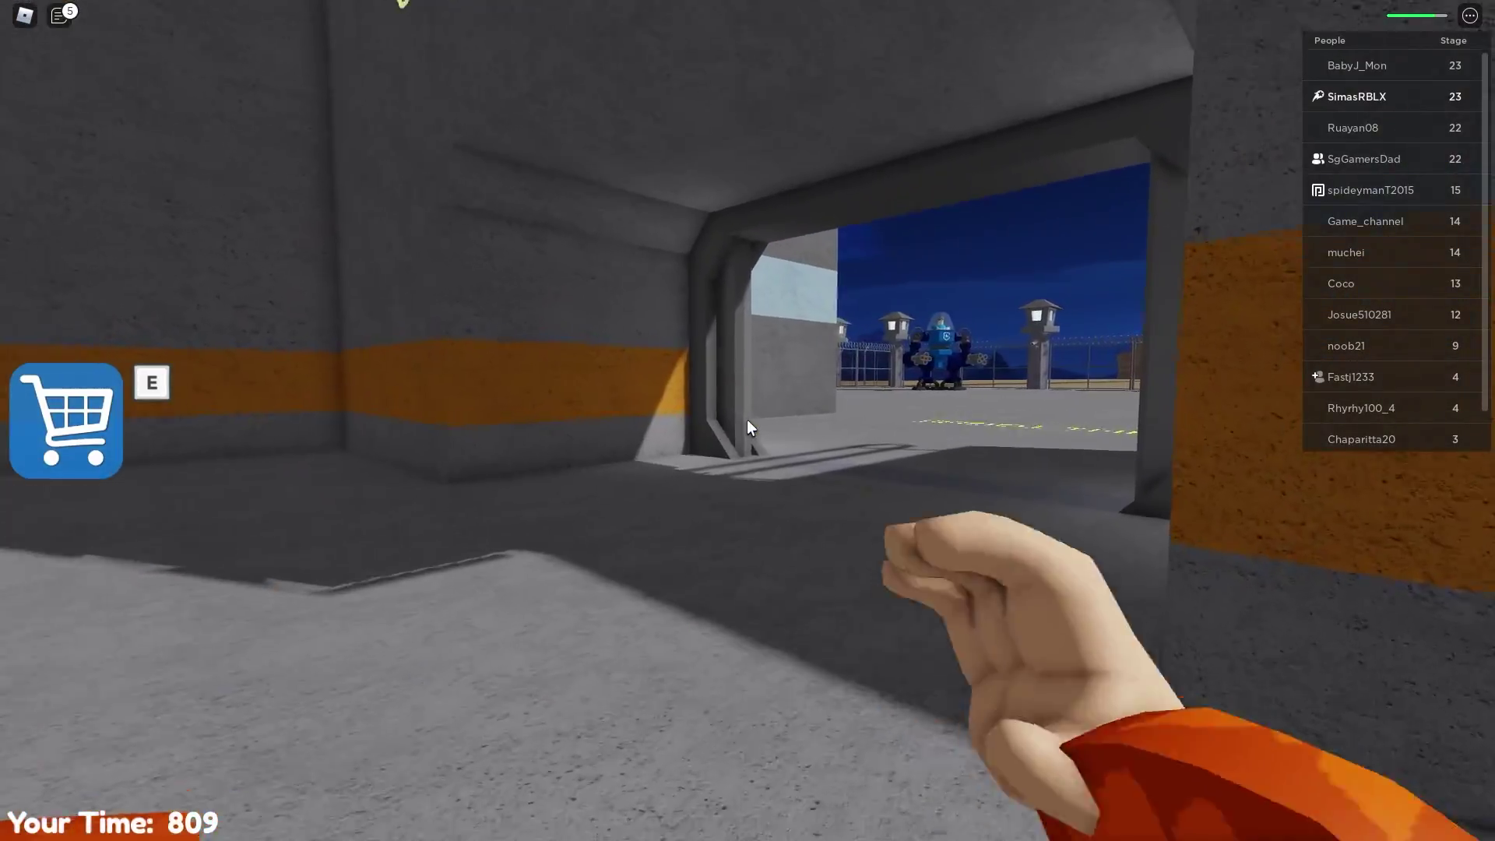
pyautogui.press('w')
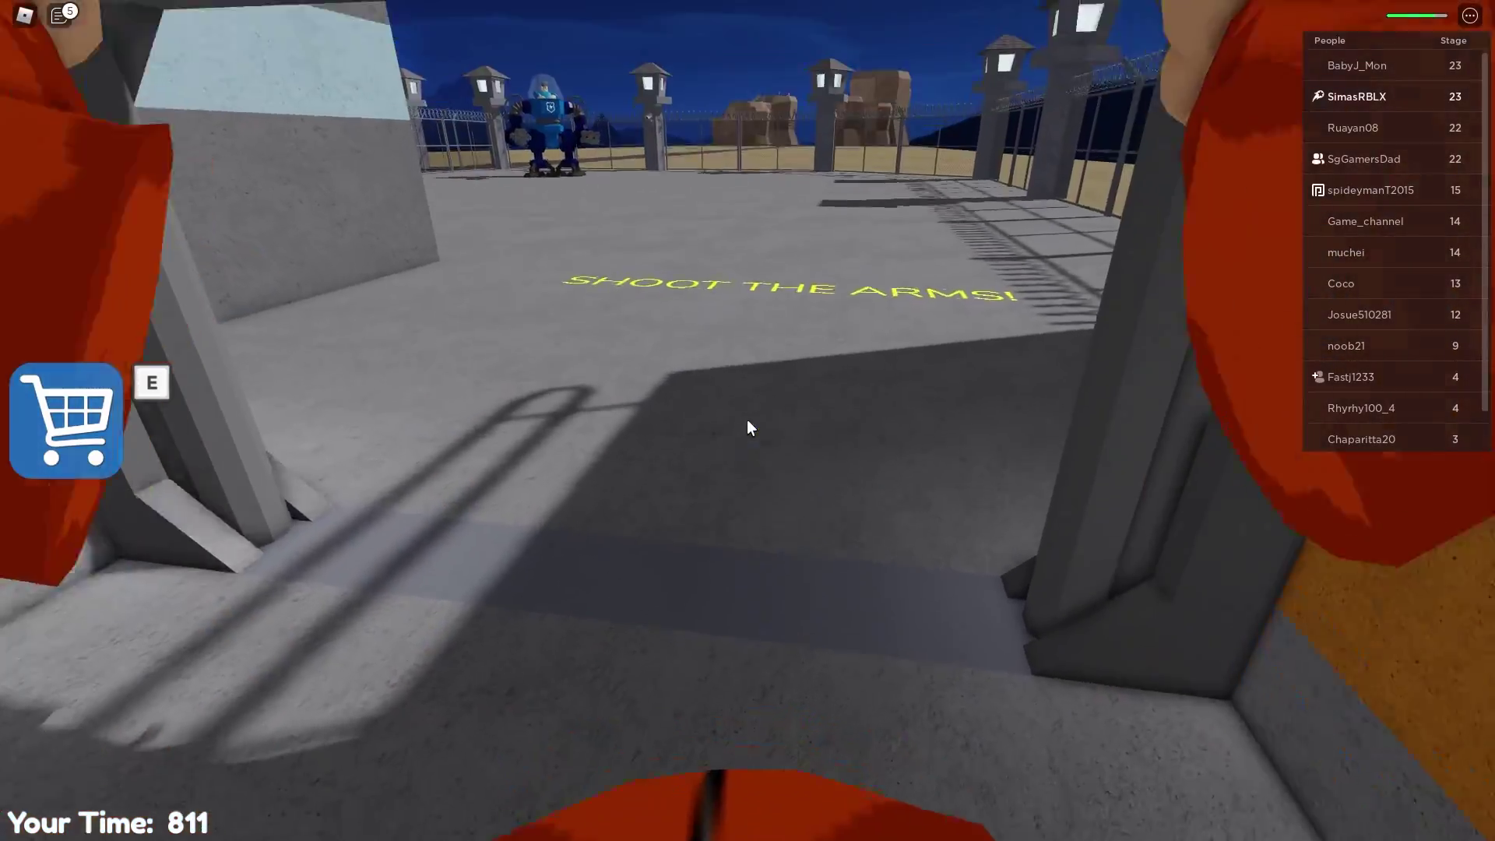
pyautogui.press('w')
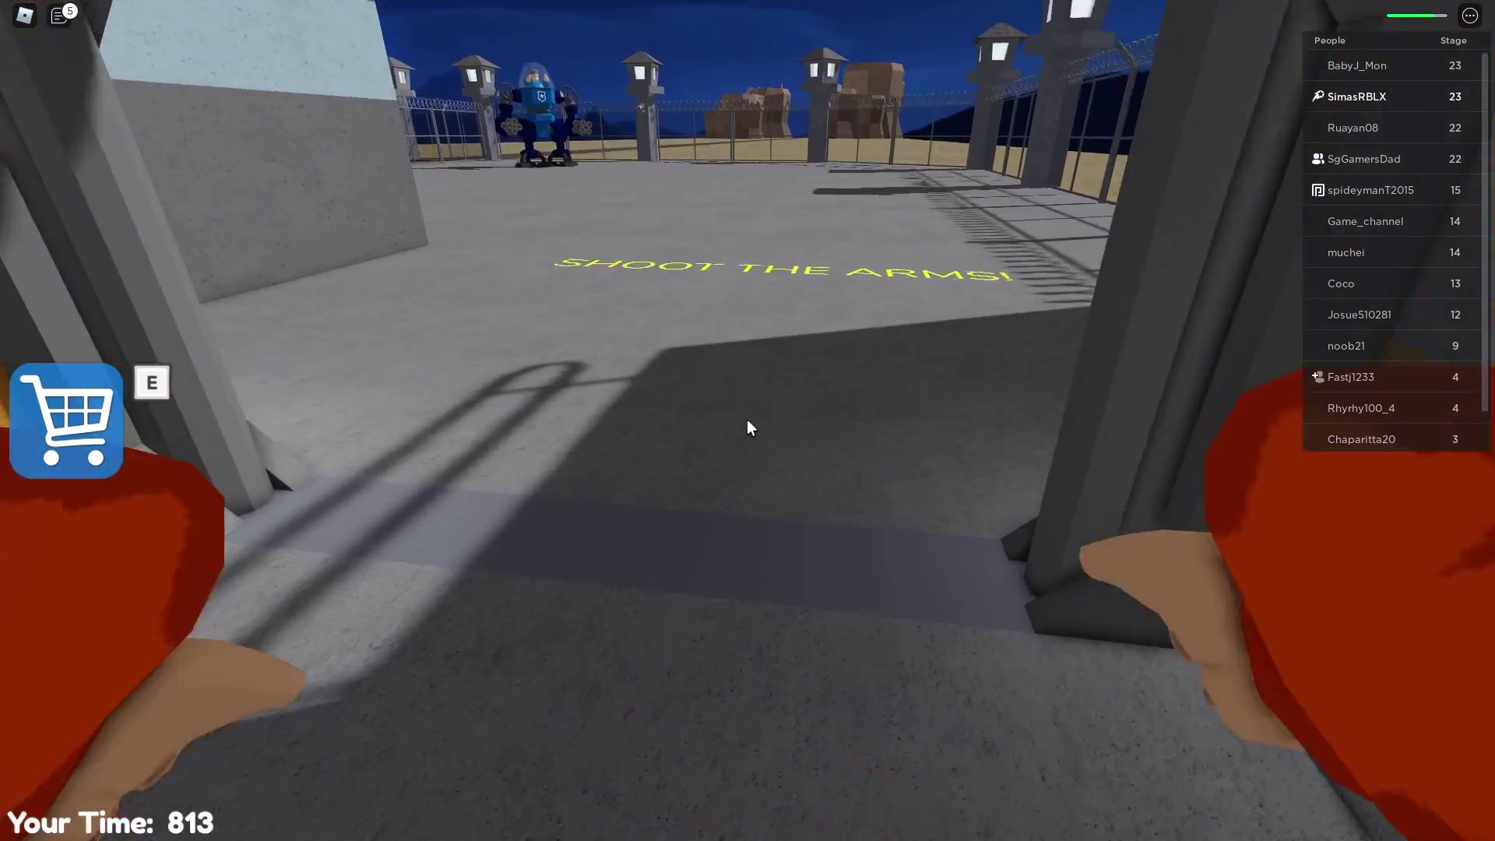
pyautogui.moveTo(750, 428); pyautogui.dragTo(750, 428)
pyautogui.press('w')
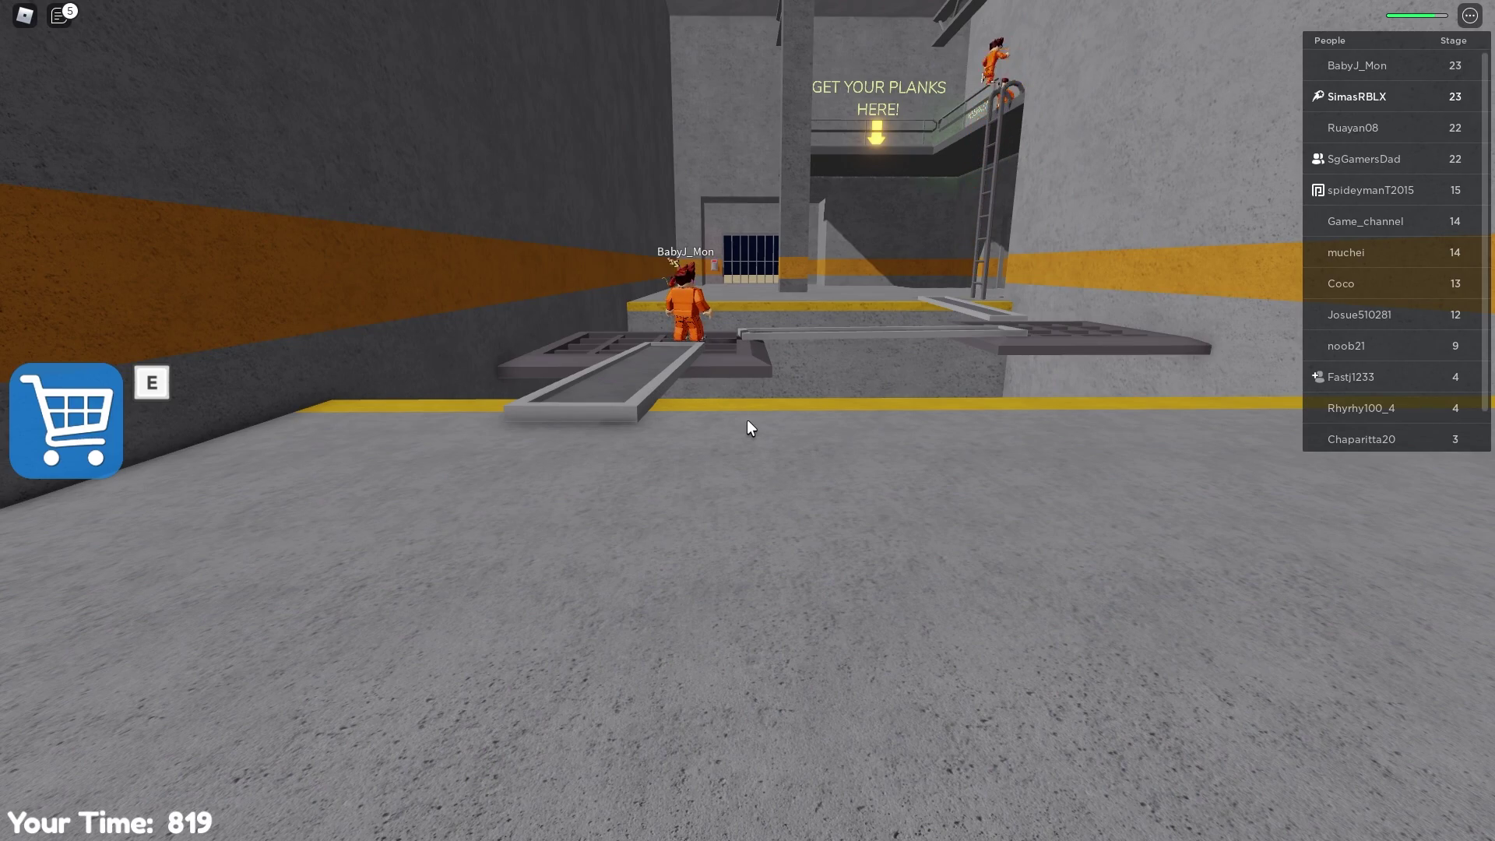
pyautogui.press('w')
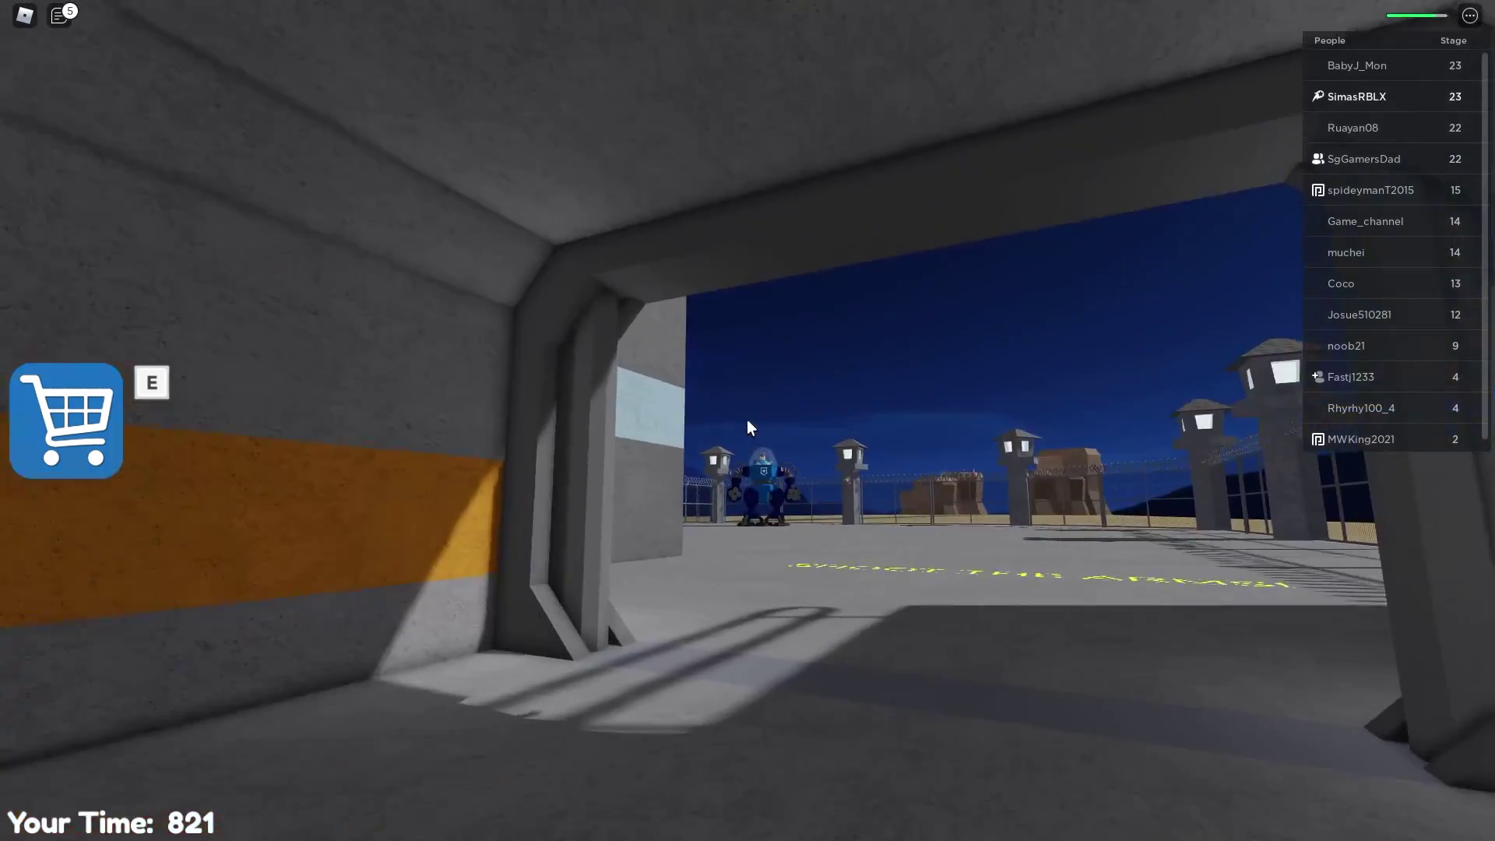
pyautogui.press('w')
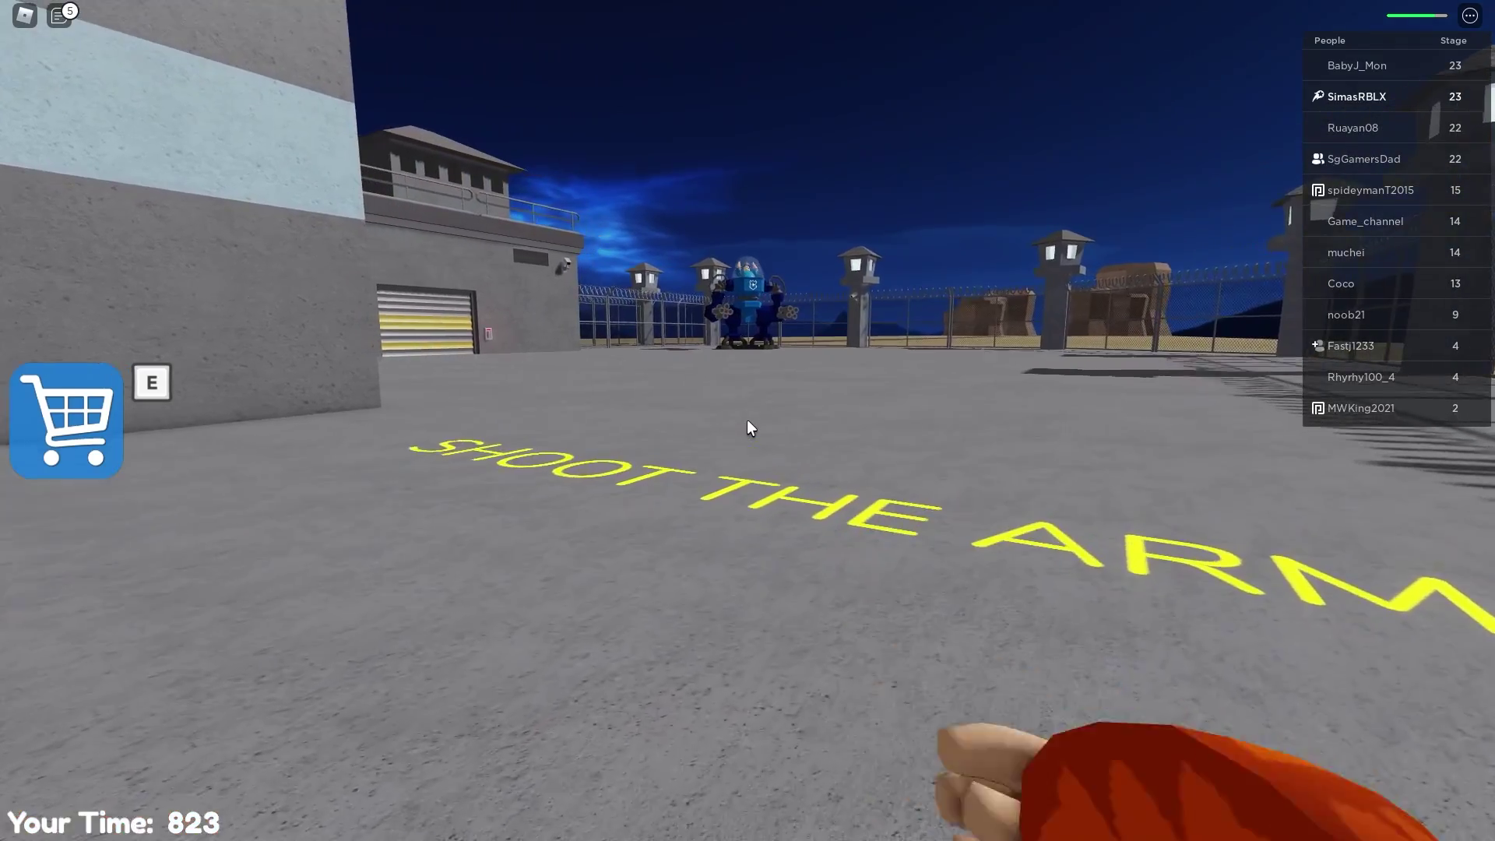
pyautogui.press('1')
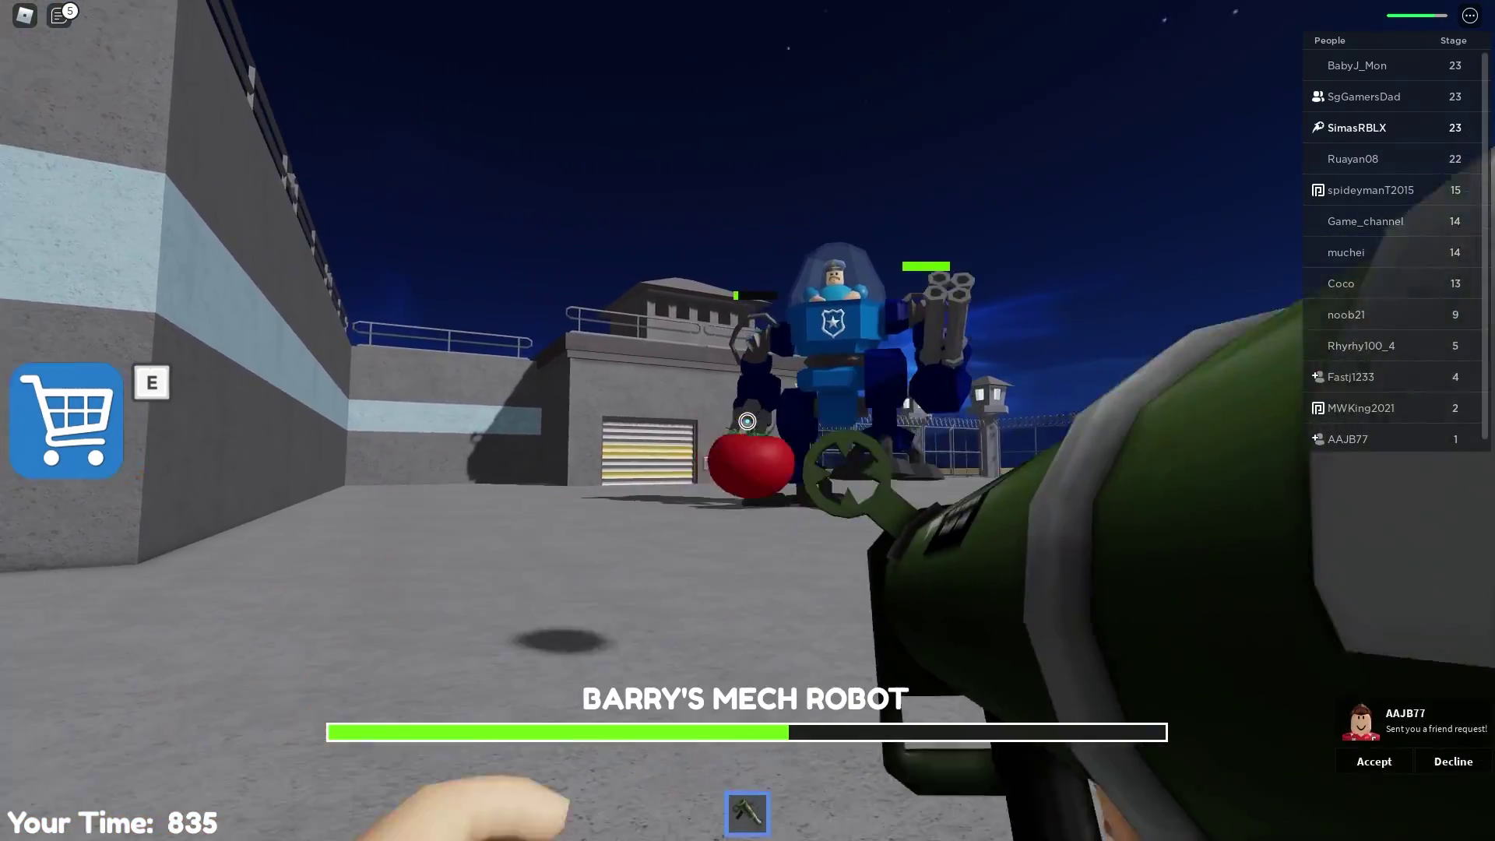
# Fire seven rockets at Barry's Mech Robot until its health empties and it explodes
pyautogui.click(748, 421)
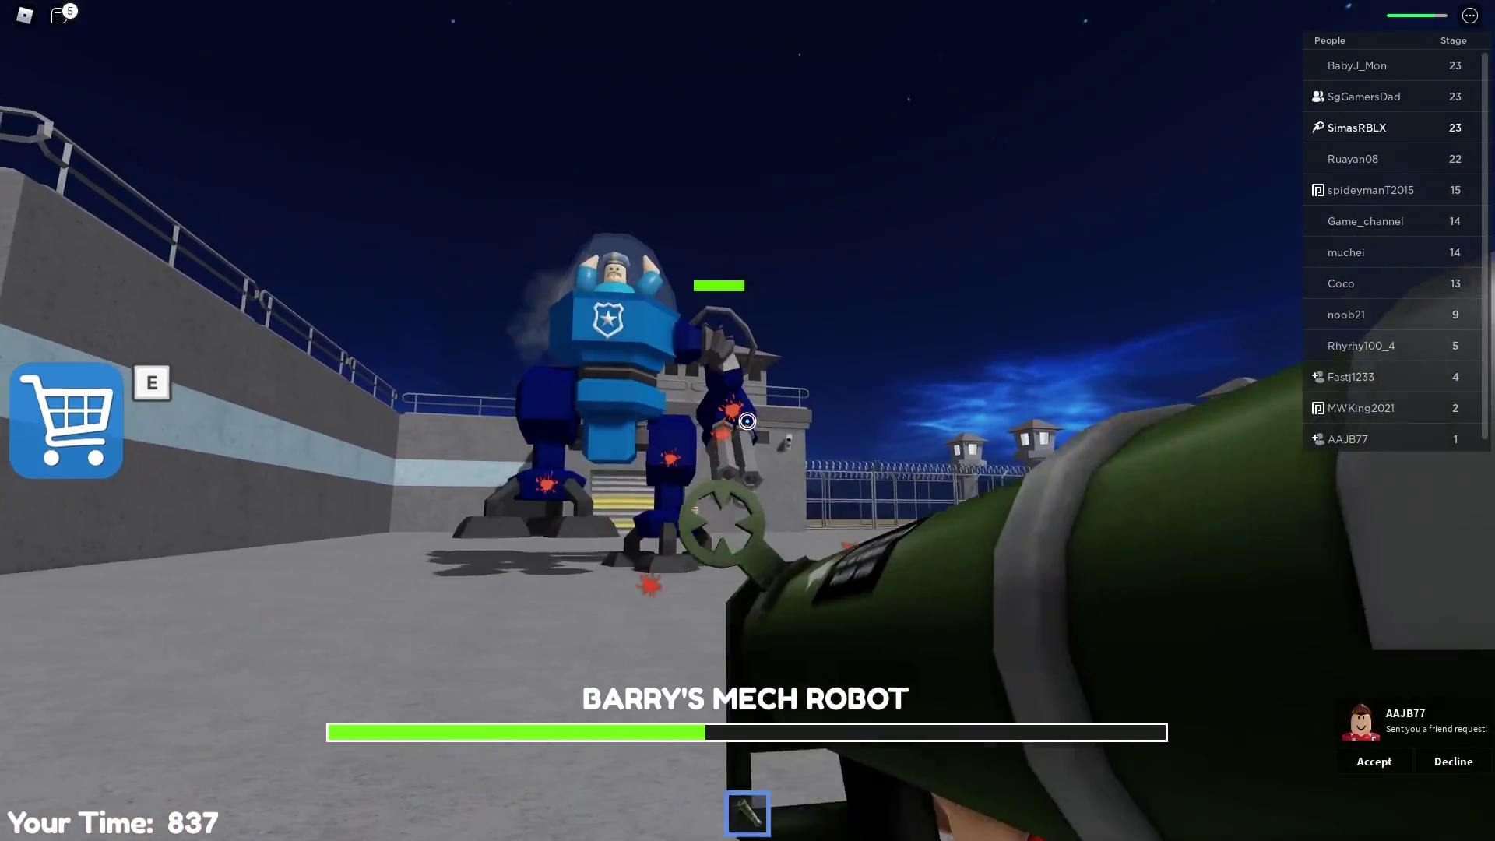
pyautogui.click(748, 420)
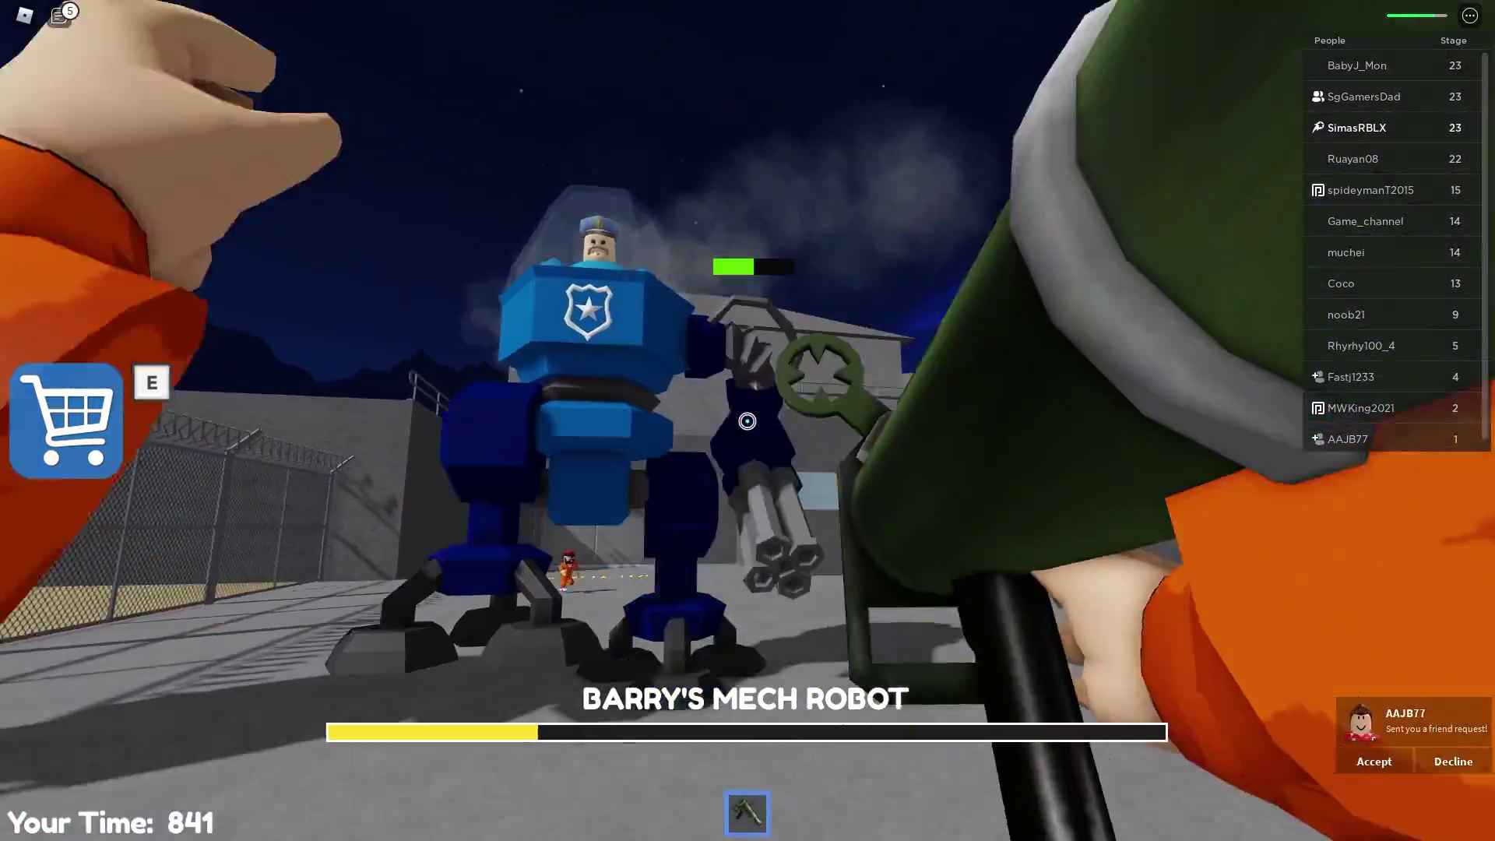
pyautogui.click(748, 420)
pyautogui.click(748, 420)
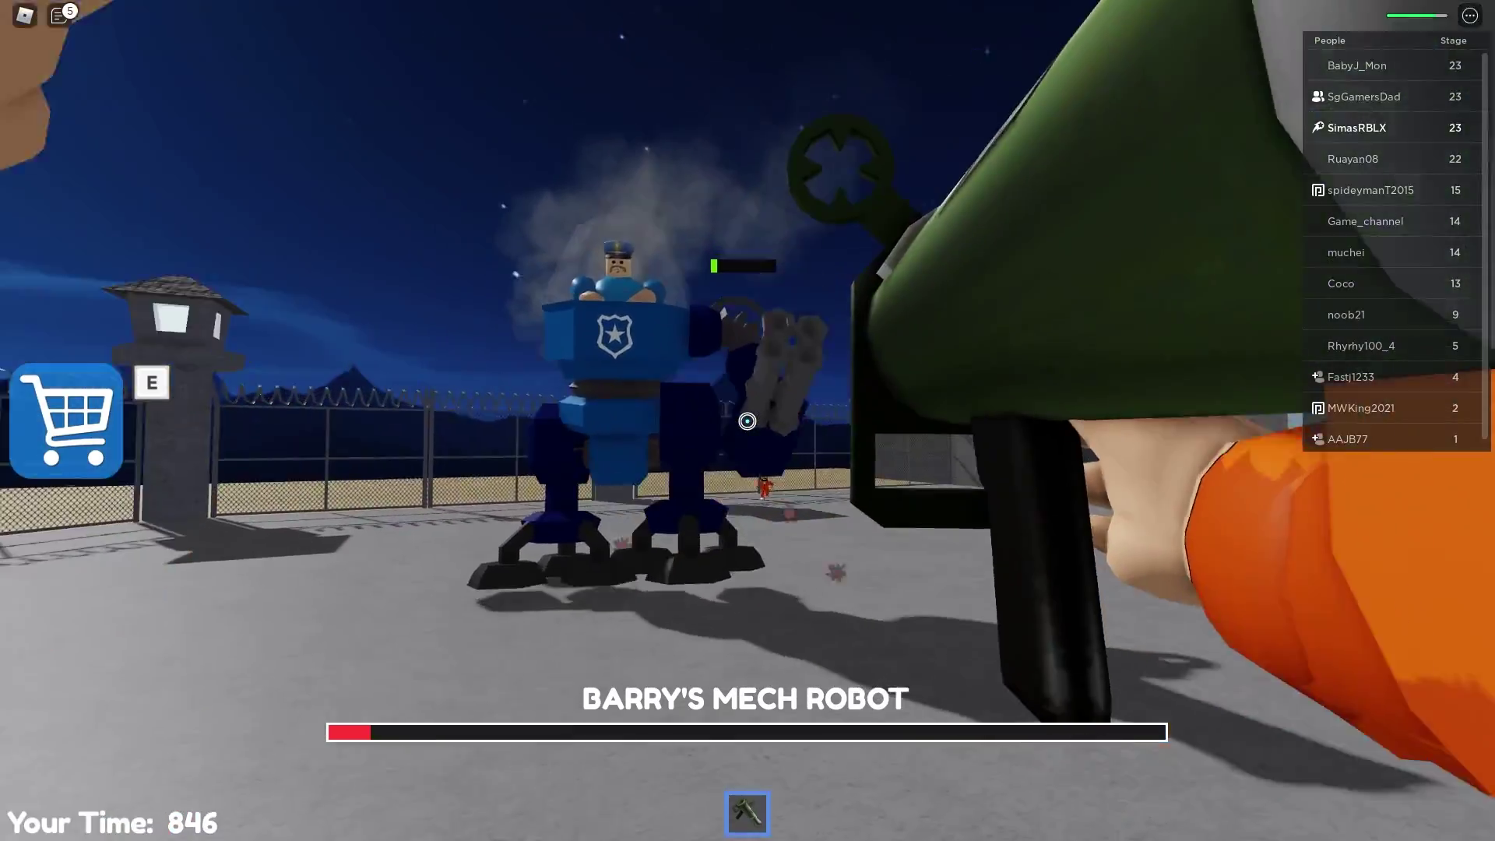
pyautogui.click(747, 421)
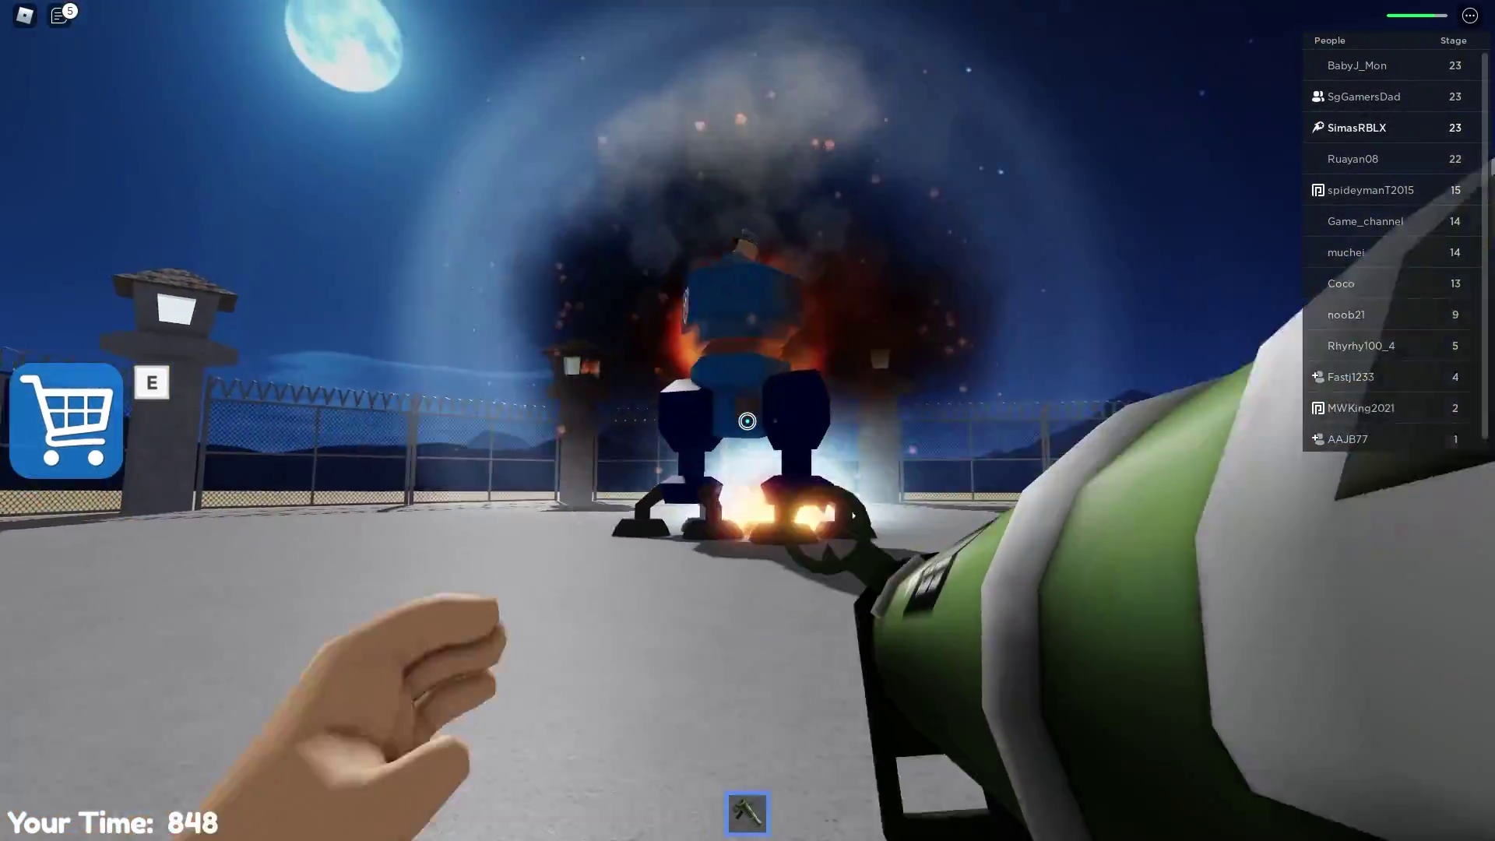
pyautogui.click(748, 420)
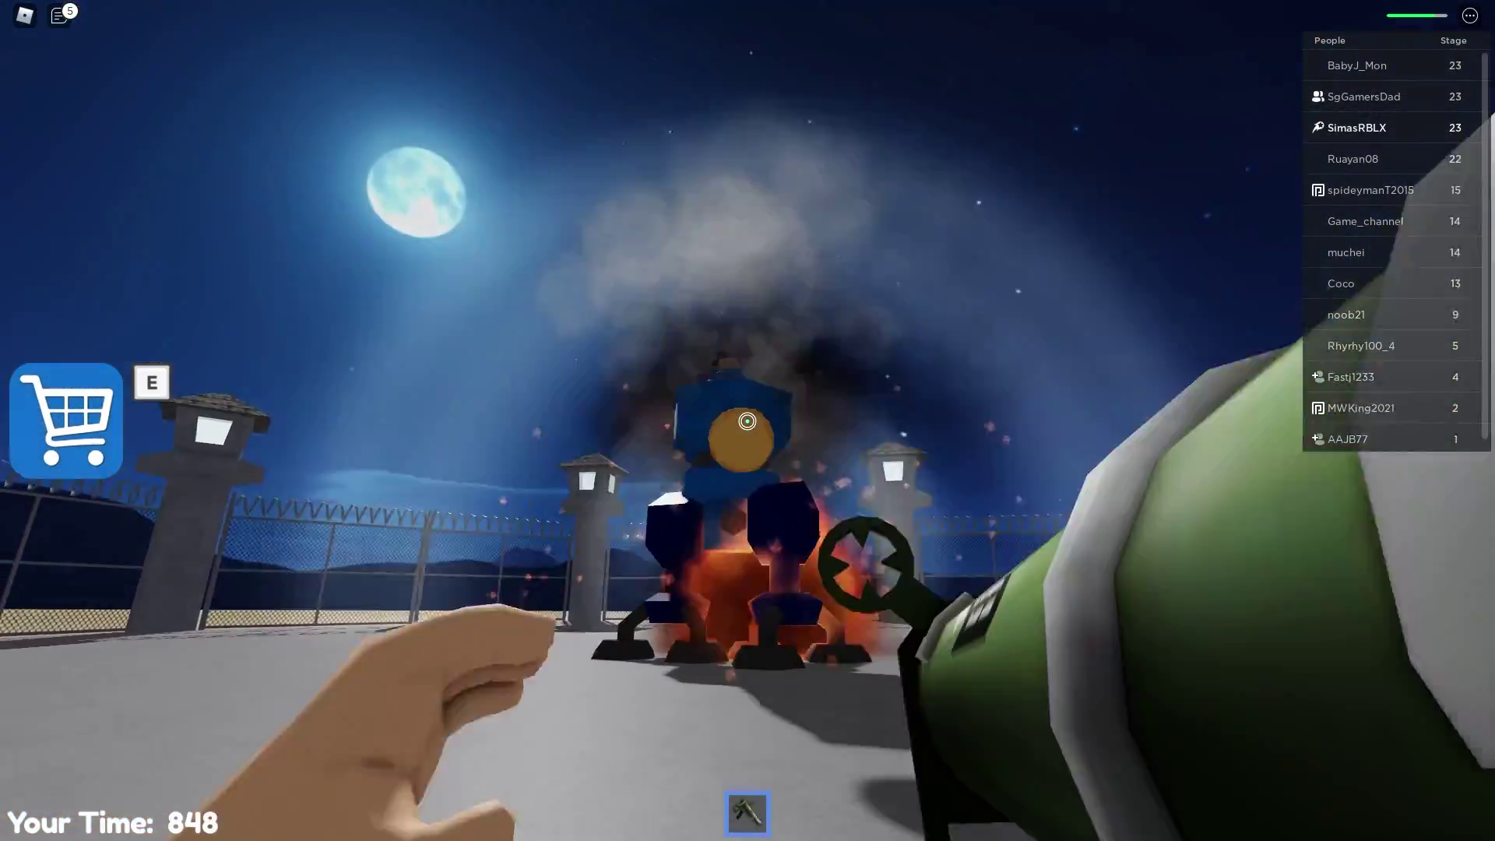
pyautogui.click(748, 420)
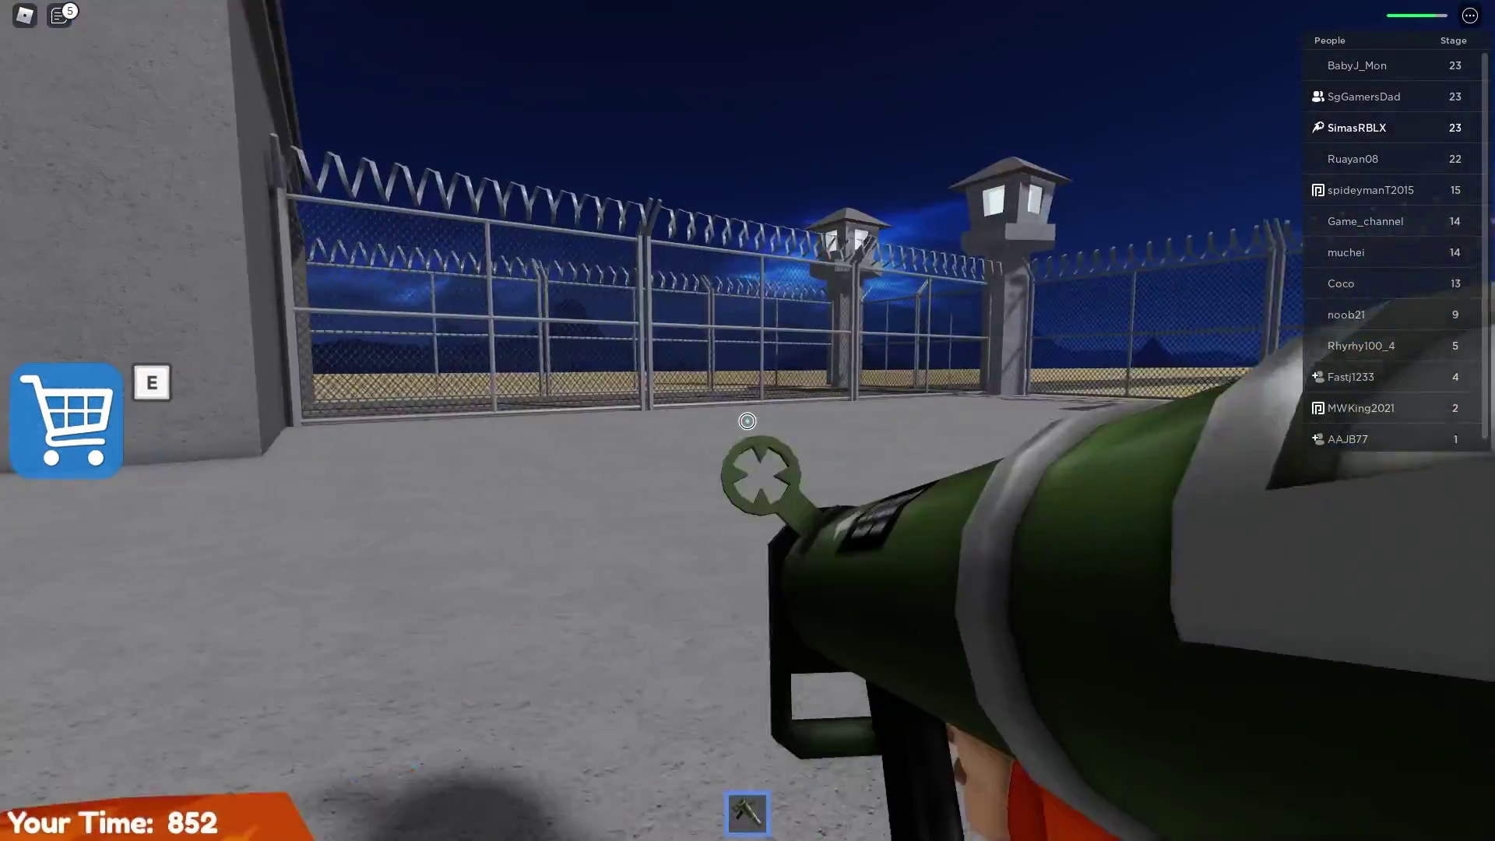
# Put away the rocket launcher and get into the SWAT van's driver seat
pyautogui.press('1')
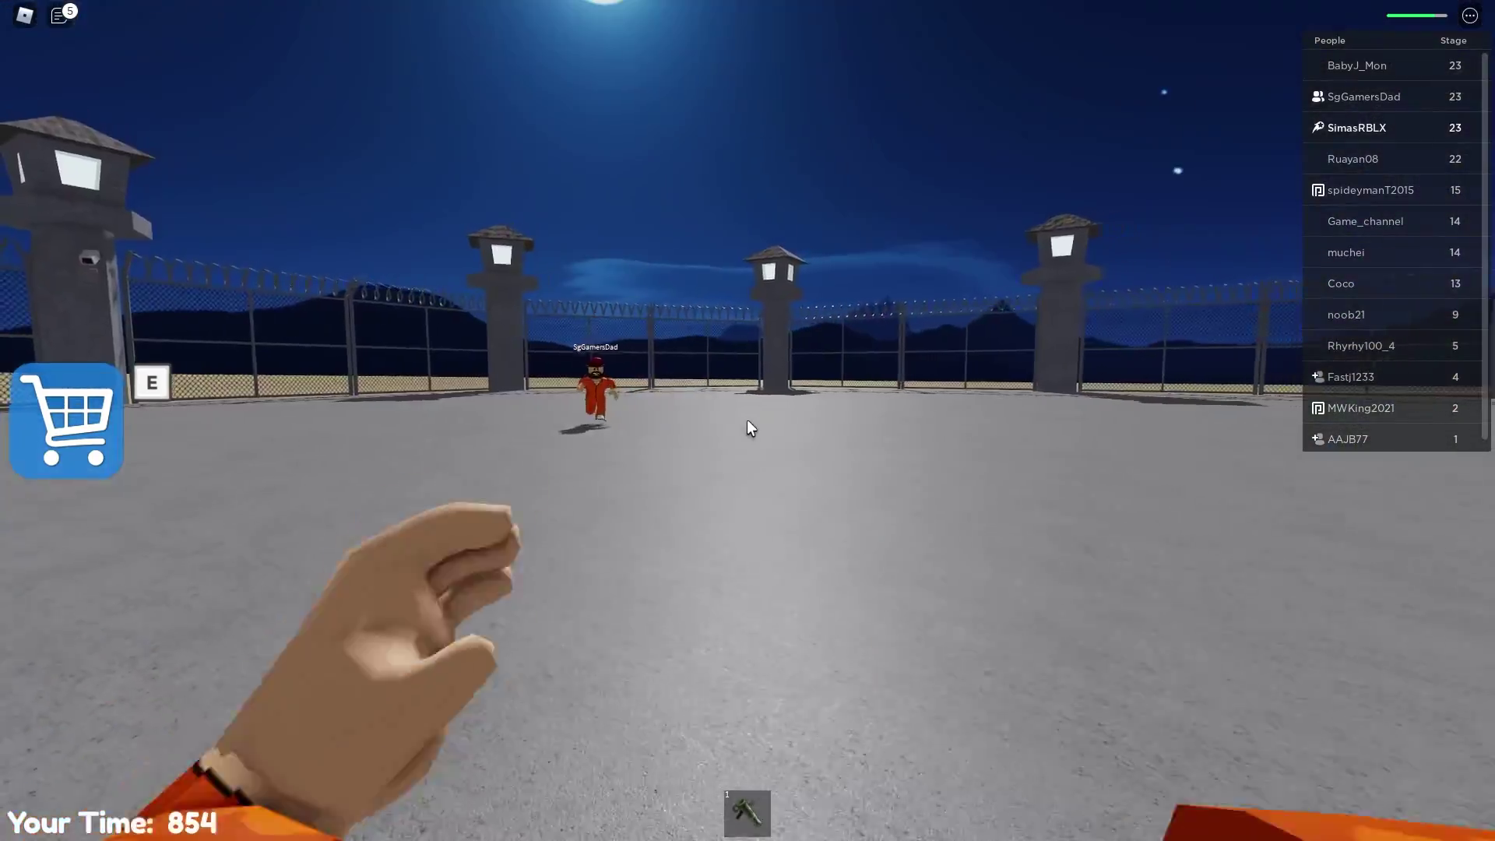
pyautogui.press('w')
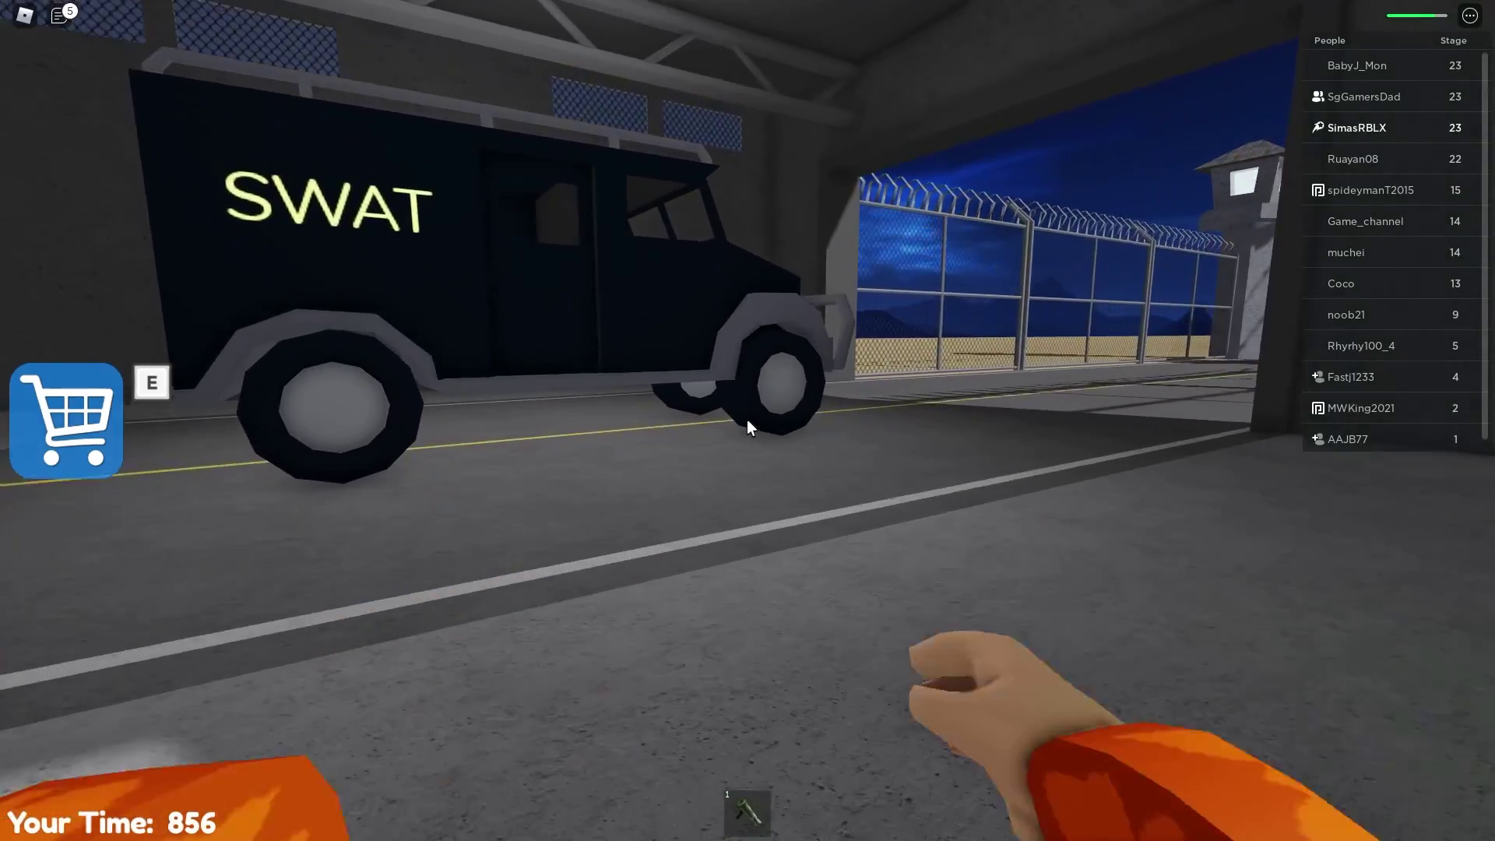
pyautogui.press('e')
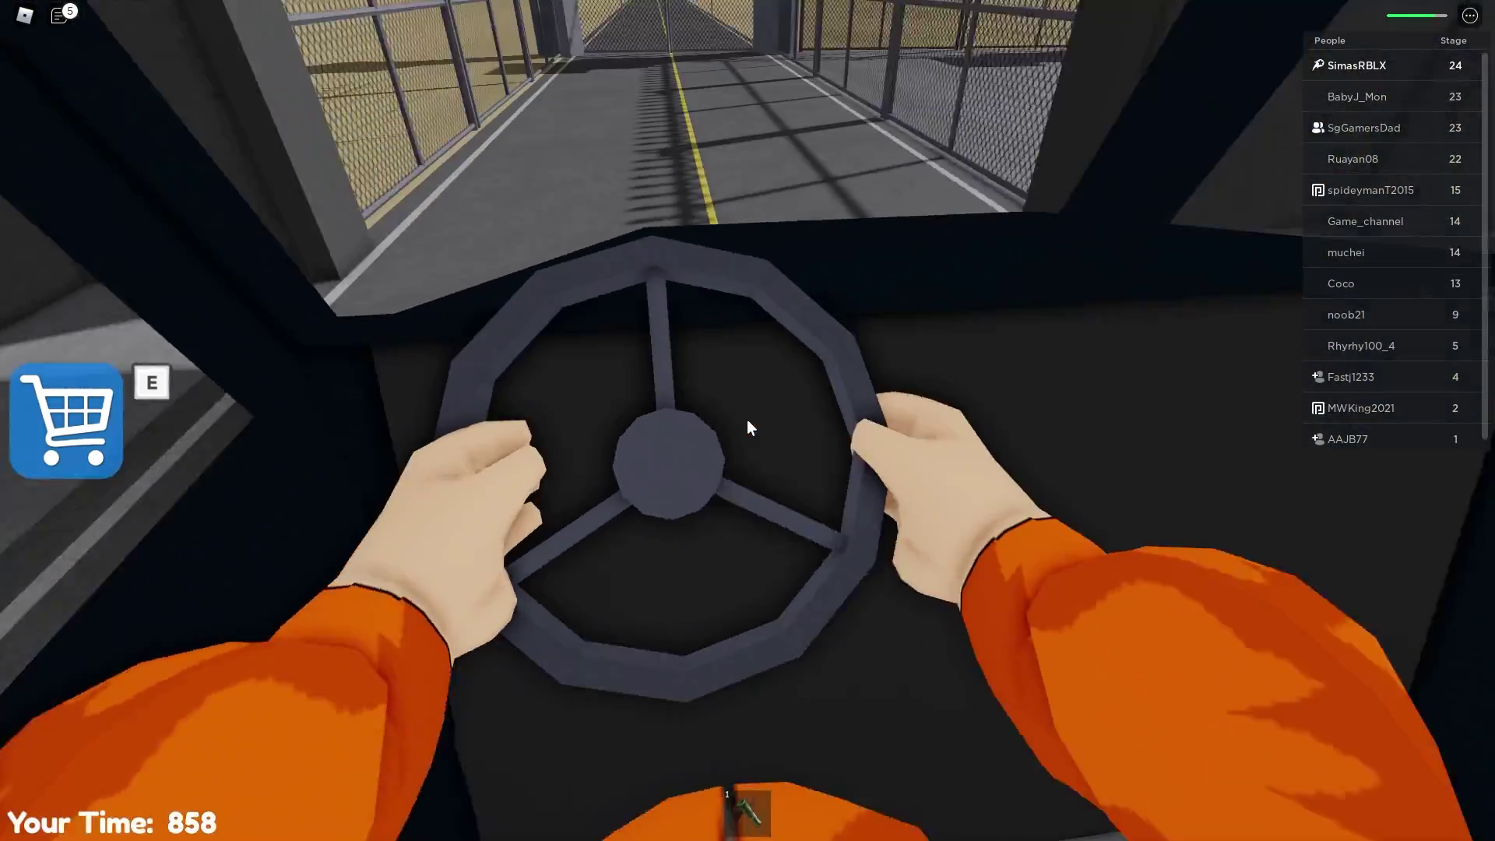
pyautogui.moveTo(749, 428); pyautogui.dragTo(749, 427)
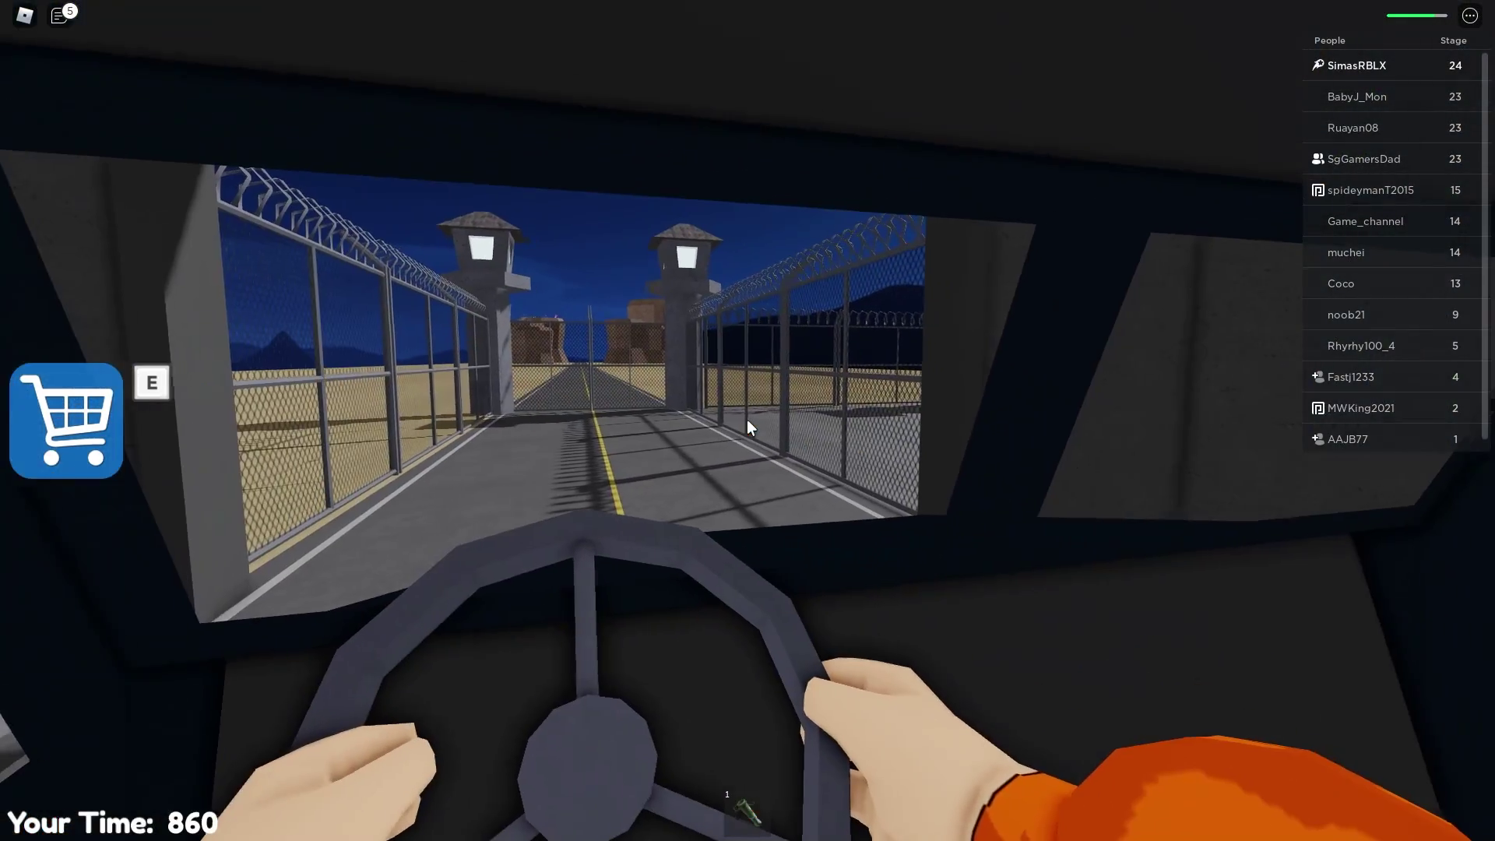
# Drive the van through the prison gate and along the desert road past the rocks
pyautogui.press('w')
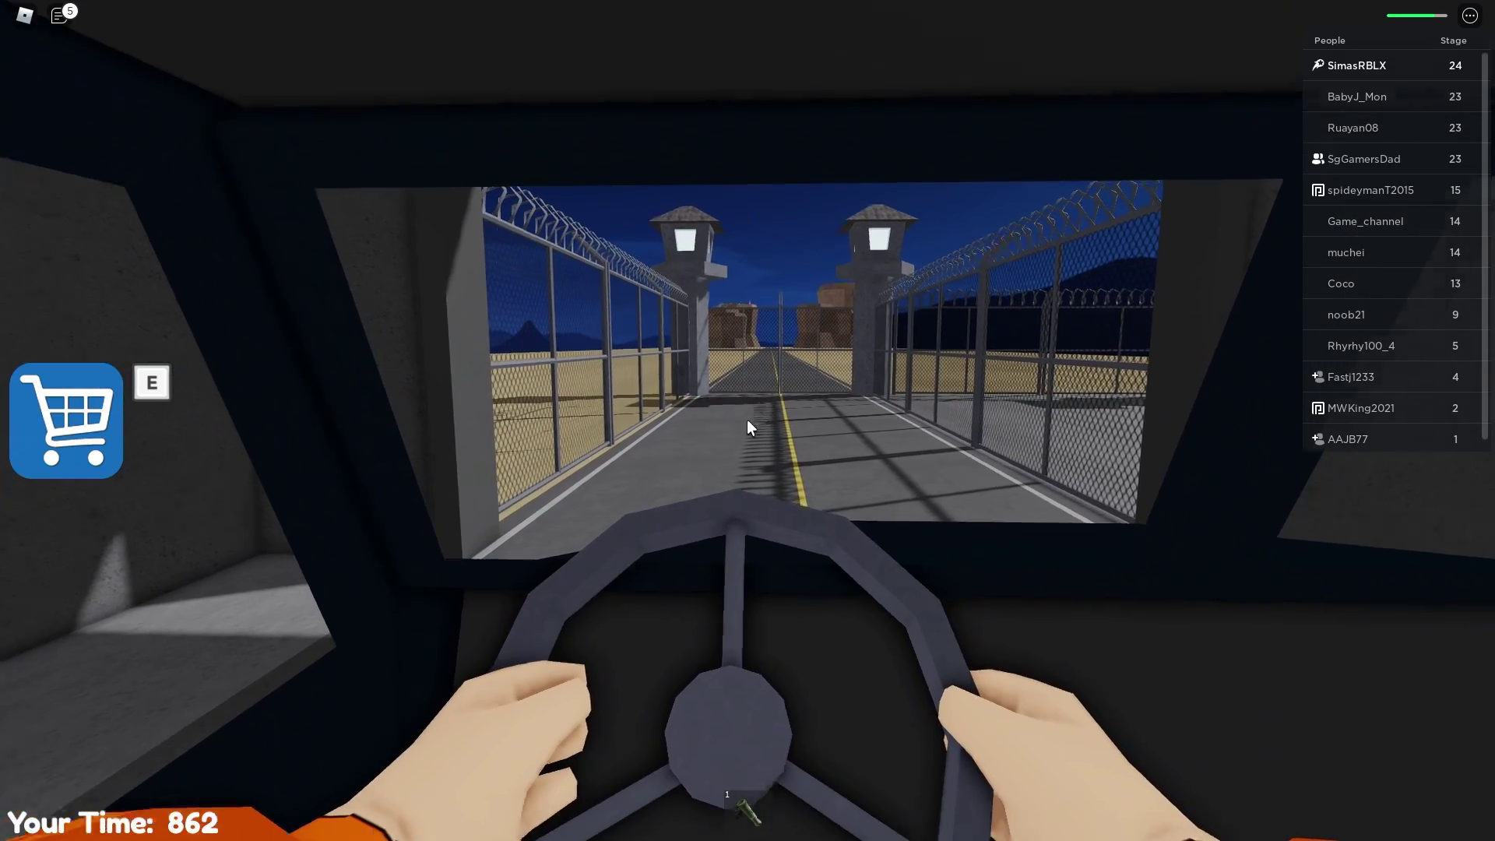
pyautogui.press('w')
pyautogui.press('1')
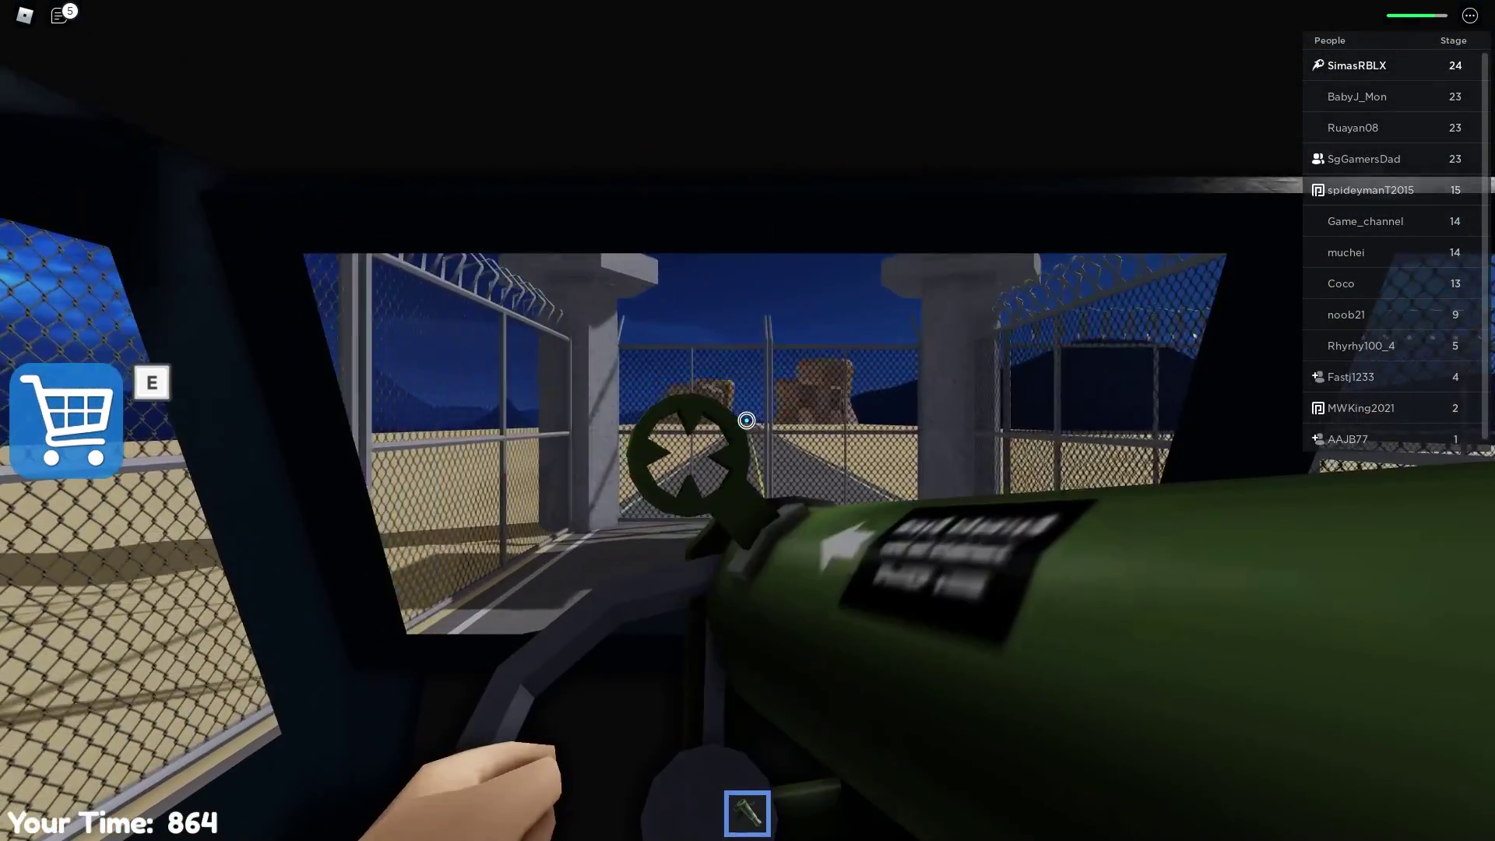
pyautogui.press('1')
pyautogui.moveTo(748, 428); pyautogui.dragTo(748, 420)
pyautogui.press('w')
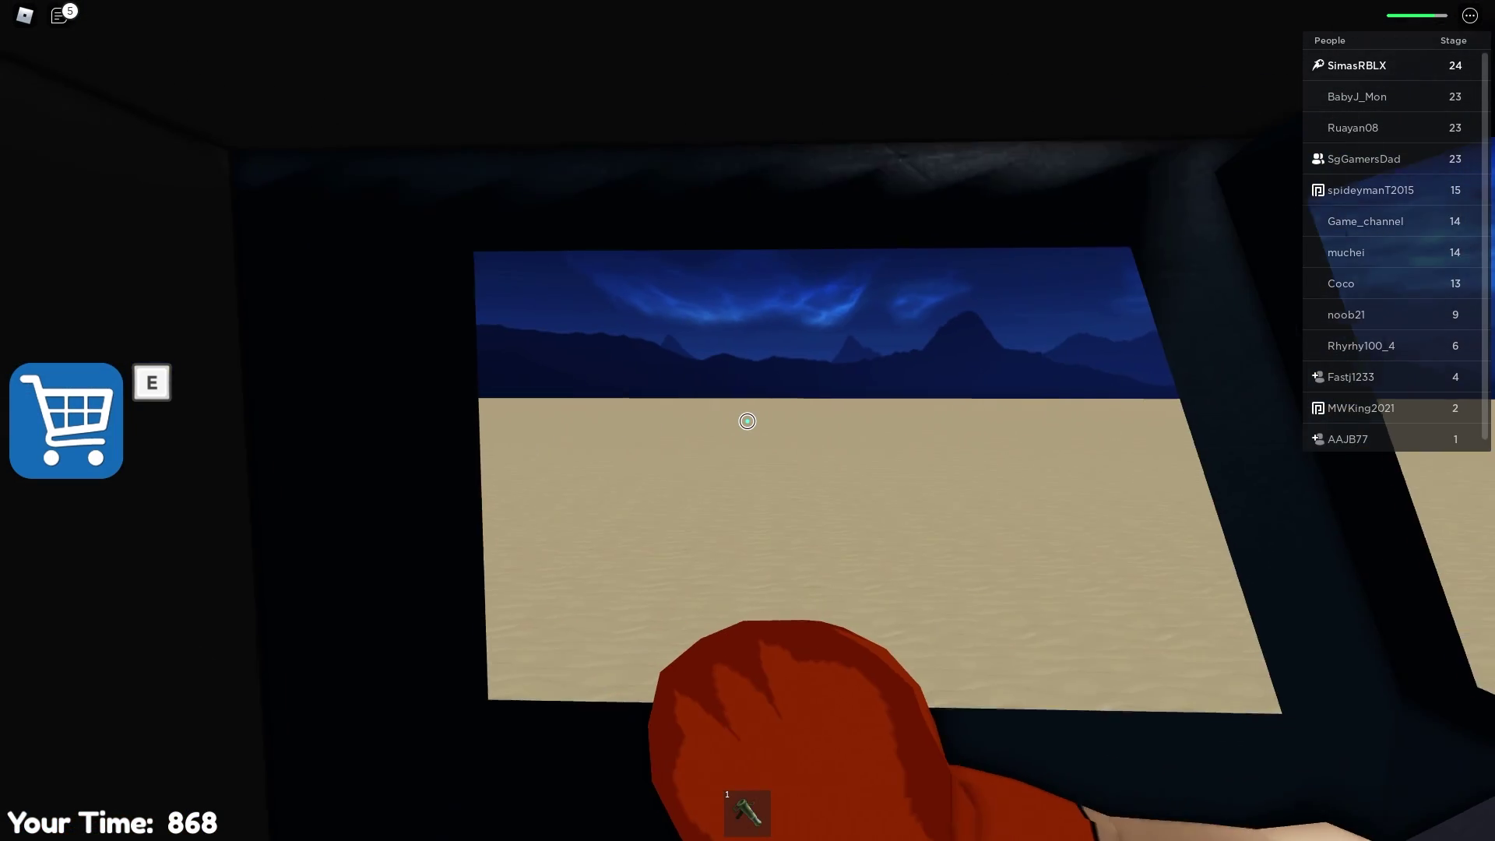
pyautogui.press('w')
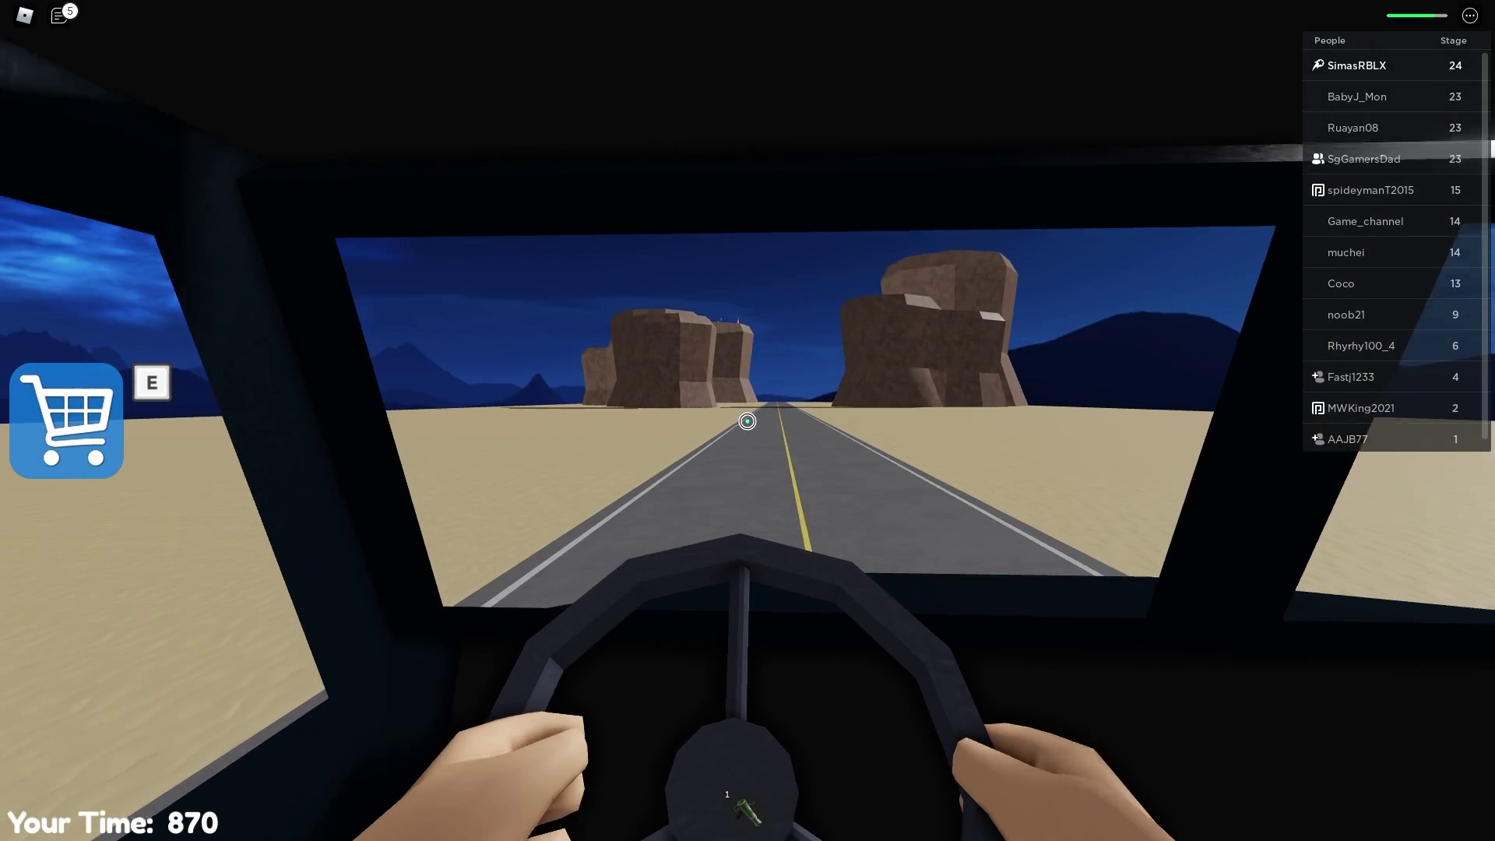
pyautogui.press('w')
pyautogui.moveTo(747, 421); pyautogui.dragTo(748, 421)
pyautogui.press('w')
pyautogui.press('w')
pyautogui.press('w')
# Exit the van and walk through the rock gap toward the glowing spot
pyautogui.press('space')
pyautogui.press('1')
pyautogui.press('1')
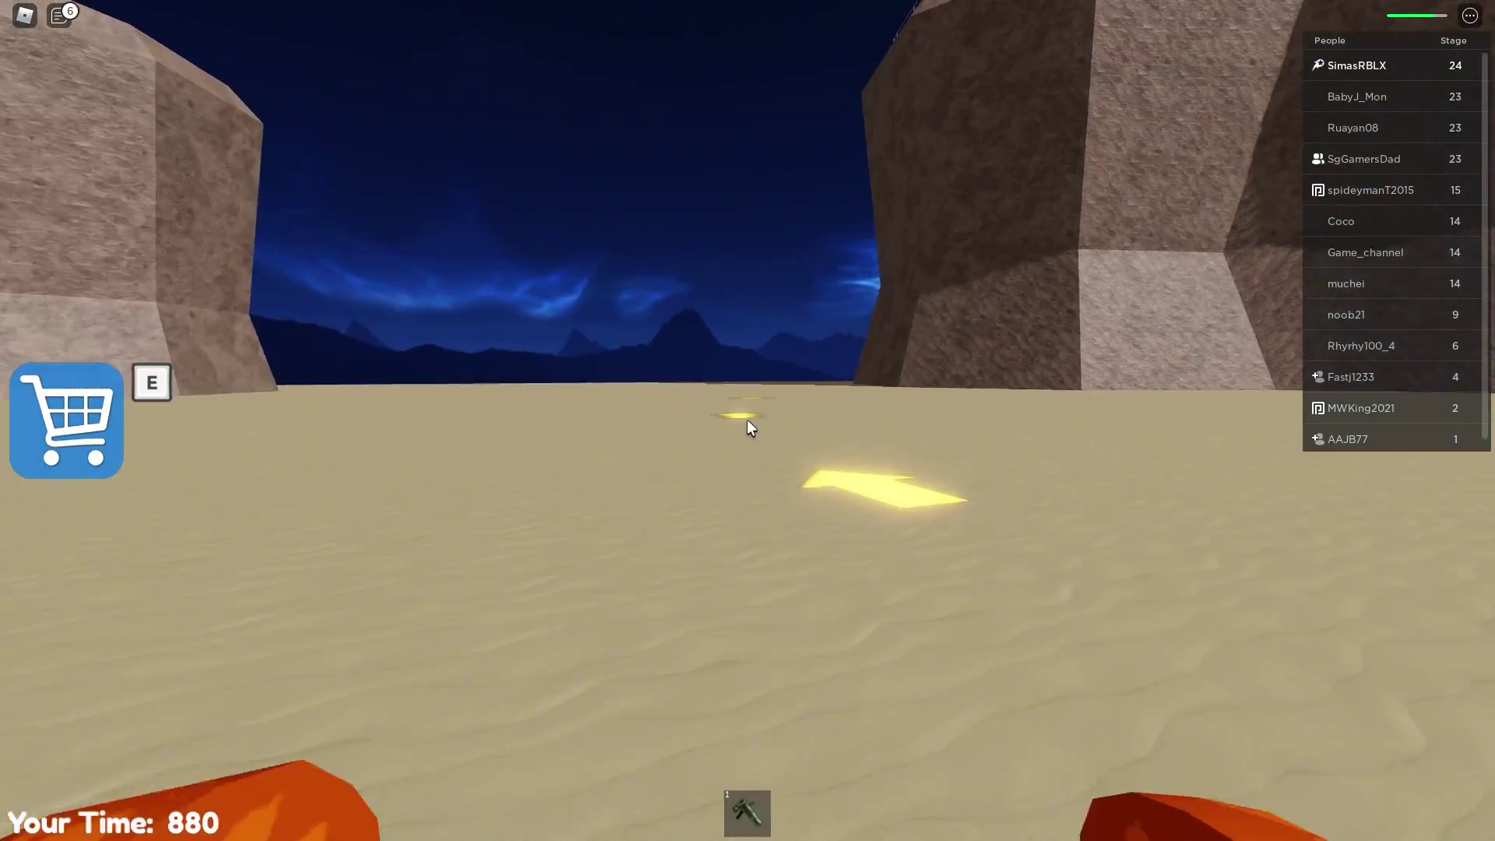
pyautogui.press('1')
pyautogui.press('1')
pyautogui.press('w')
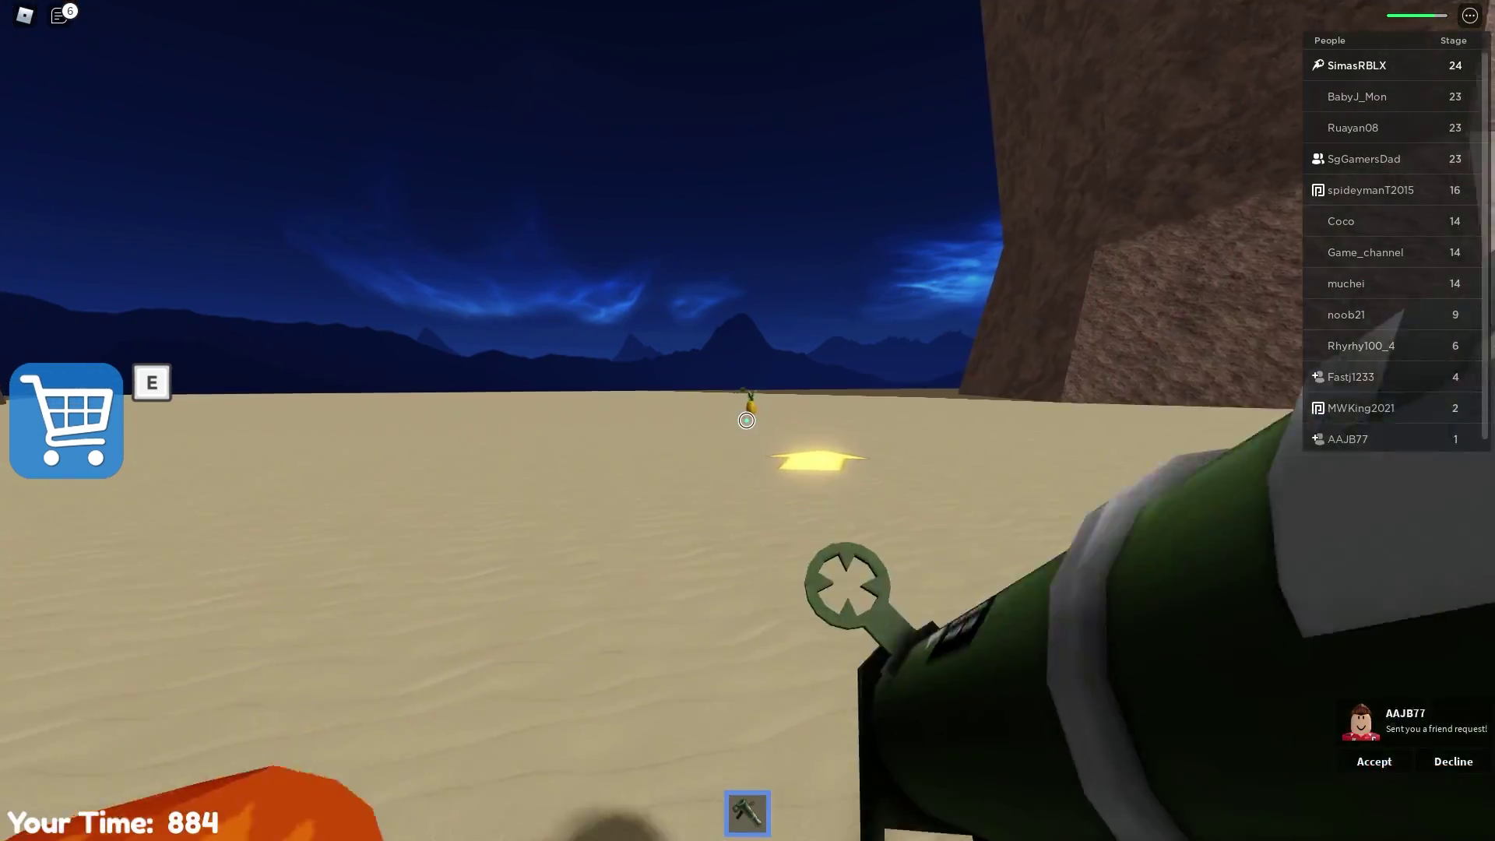
# Keep walking toward the cliff while toggling the rocket launcher and firing once
pyautogui.press('1')
pyautogui.press('1')
pyautogui.press('w')
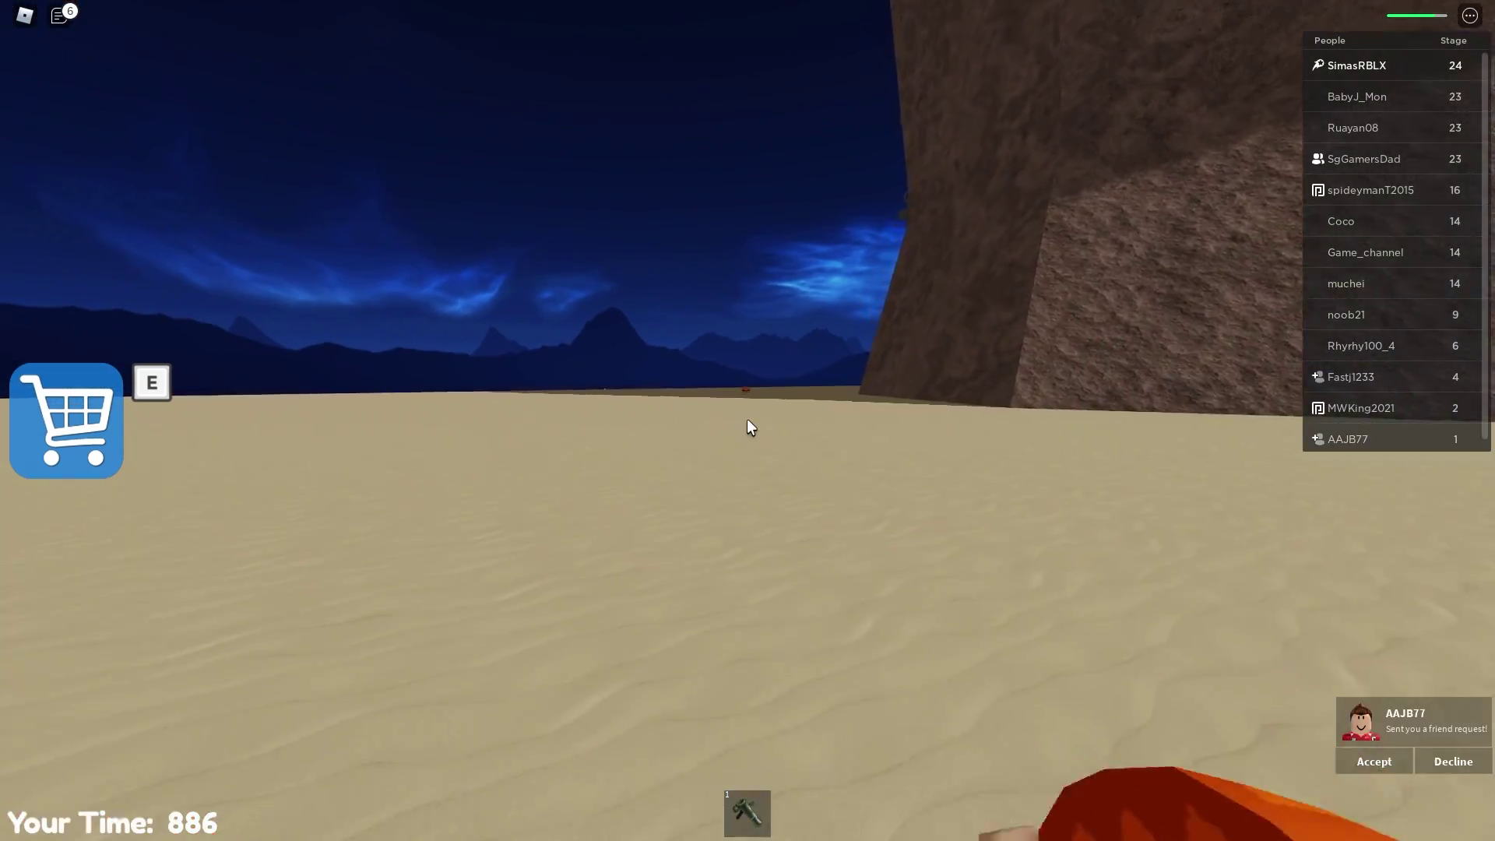
pyautogui.press('1')
pyautogui.press('1')
pyautogui.press('1')
pyautogui.press('1')
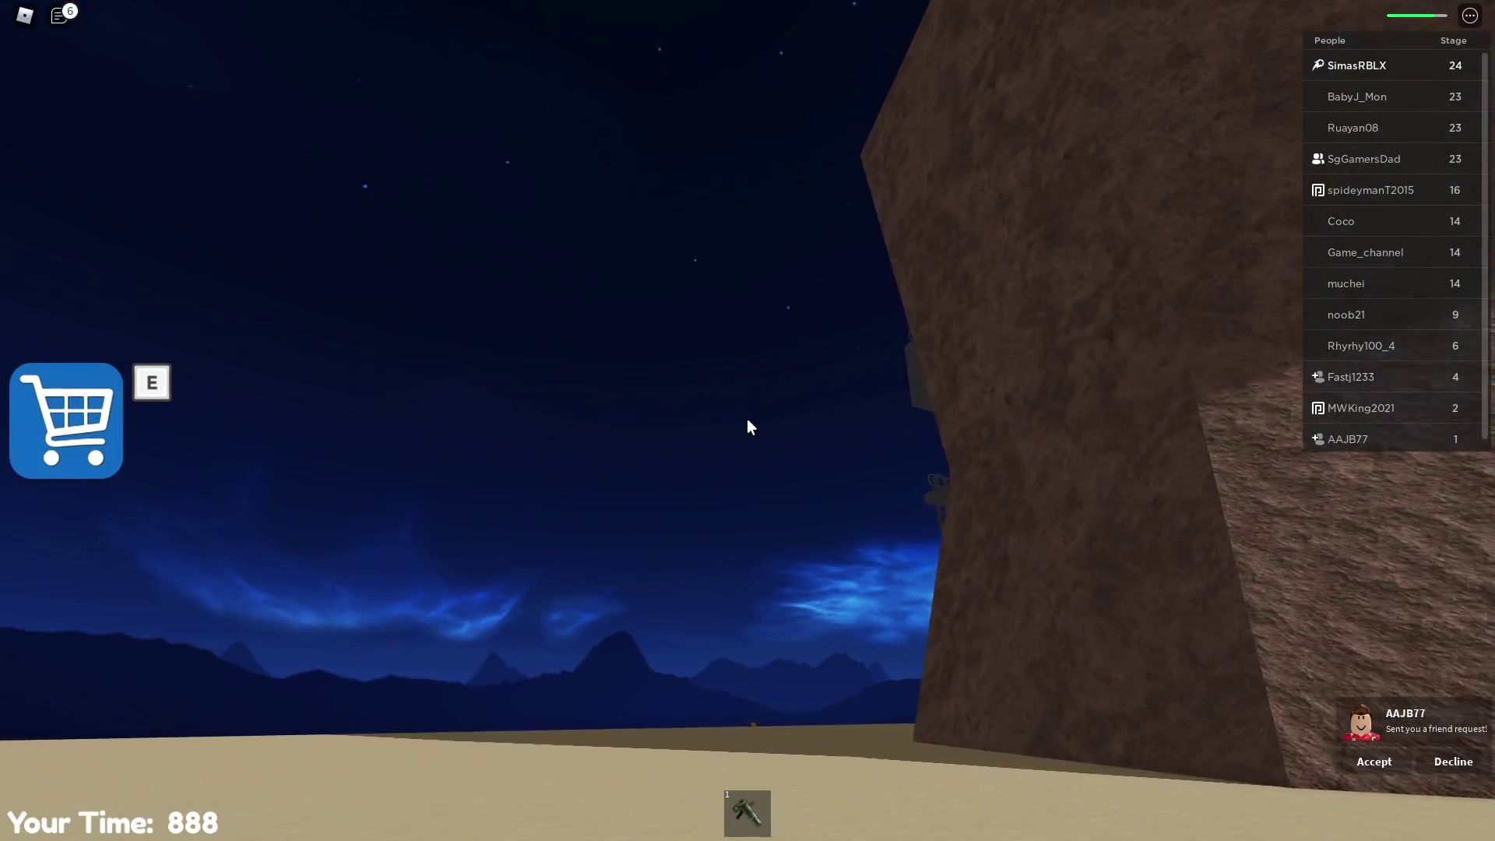
pyautogui.press('1')
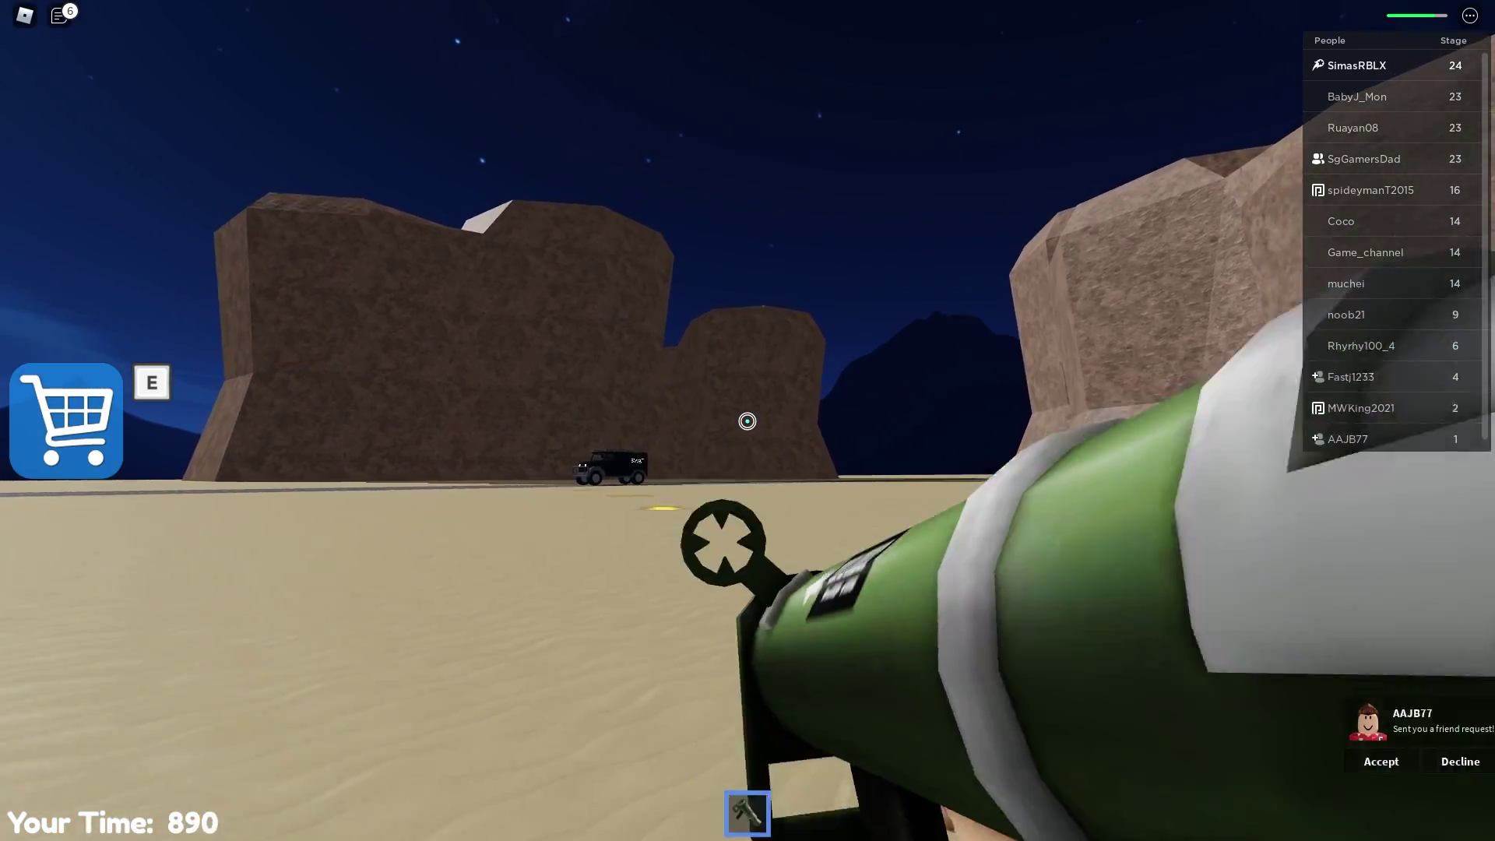
pyautogui.click(747, 421)
pyautogui.press('1')
pyautogui.press('1')
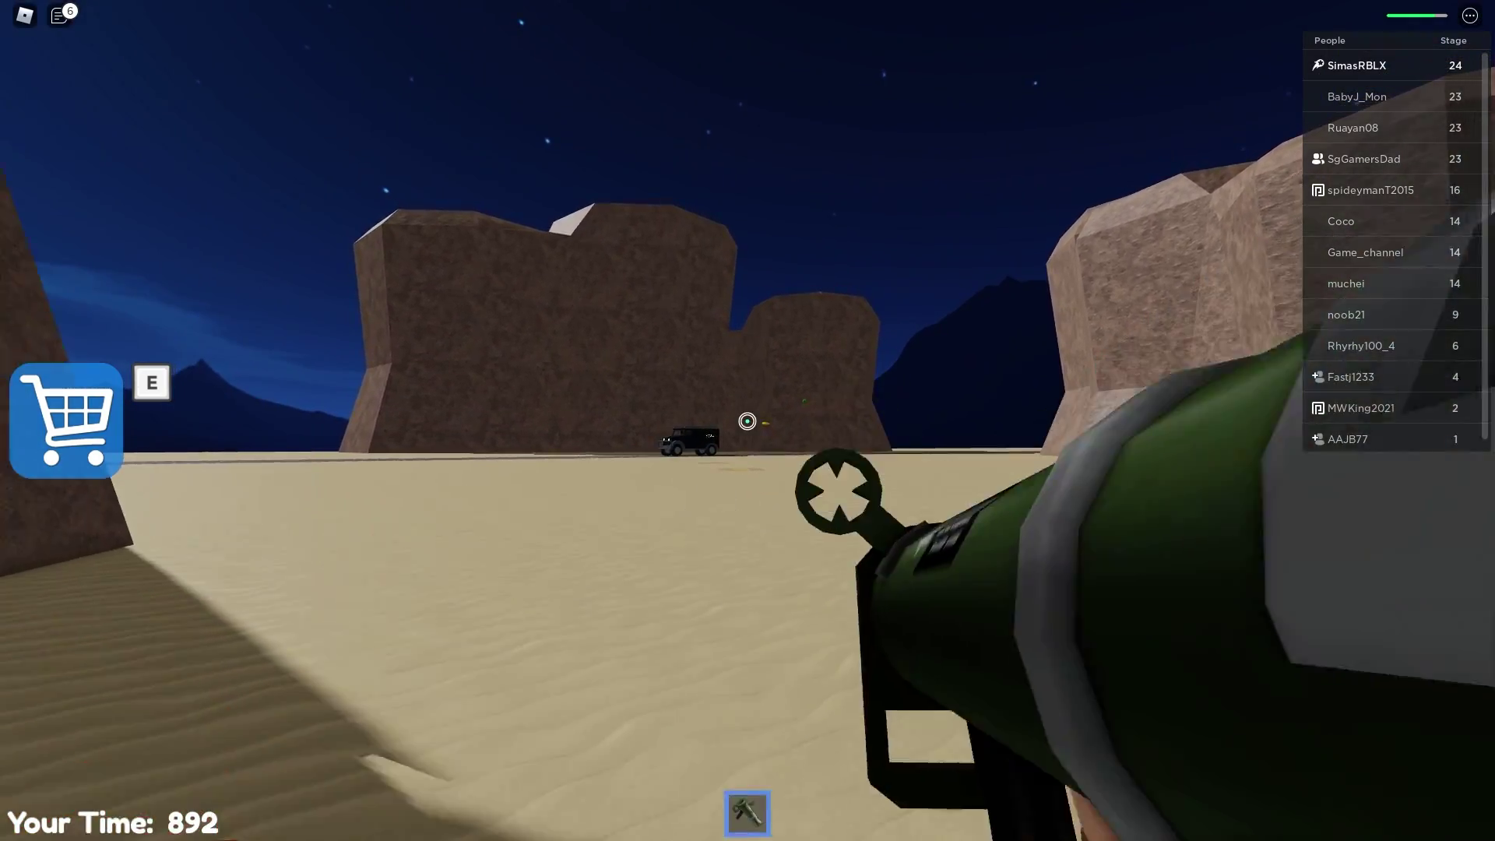
pyautogui.press('1')
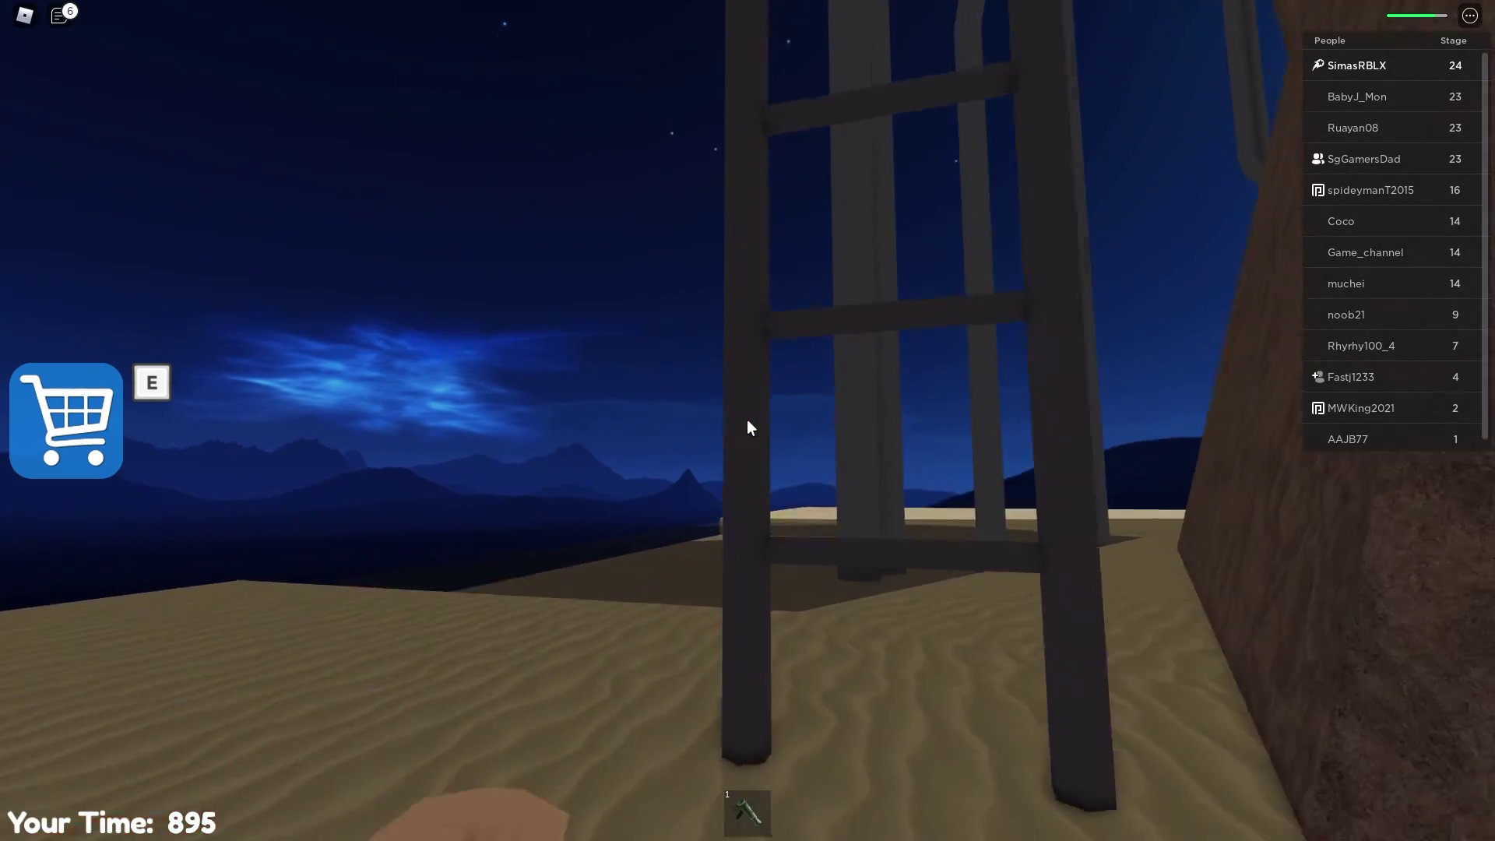
# Climb the cliff ladder and cross the metal platform at the top
pyautogui.press('w')
pyautogui.press('w')
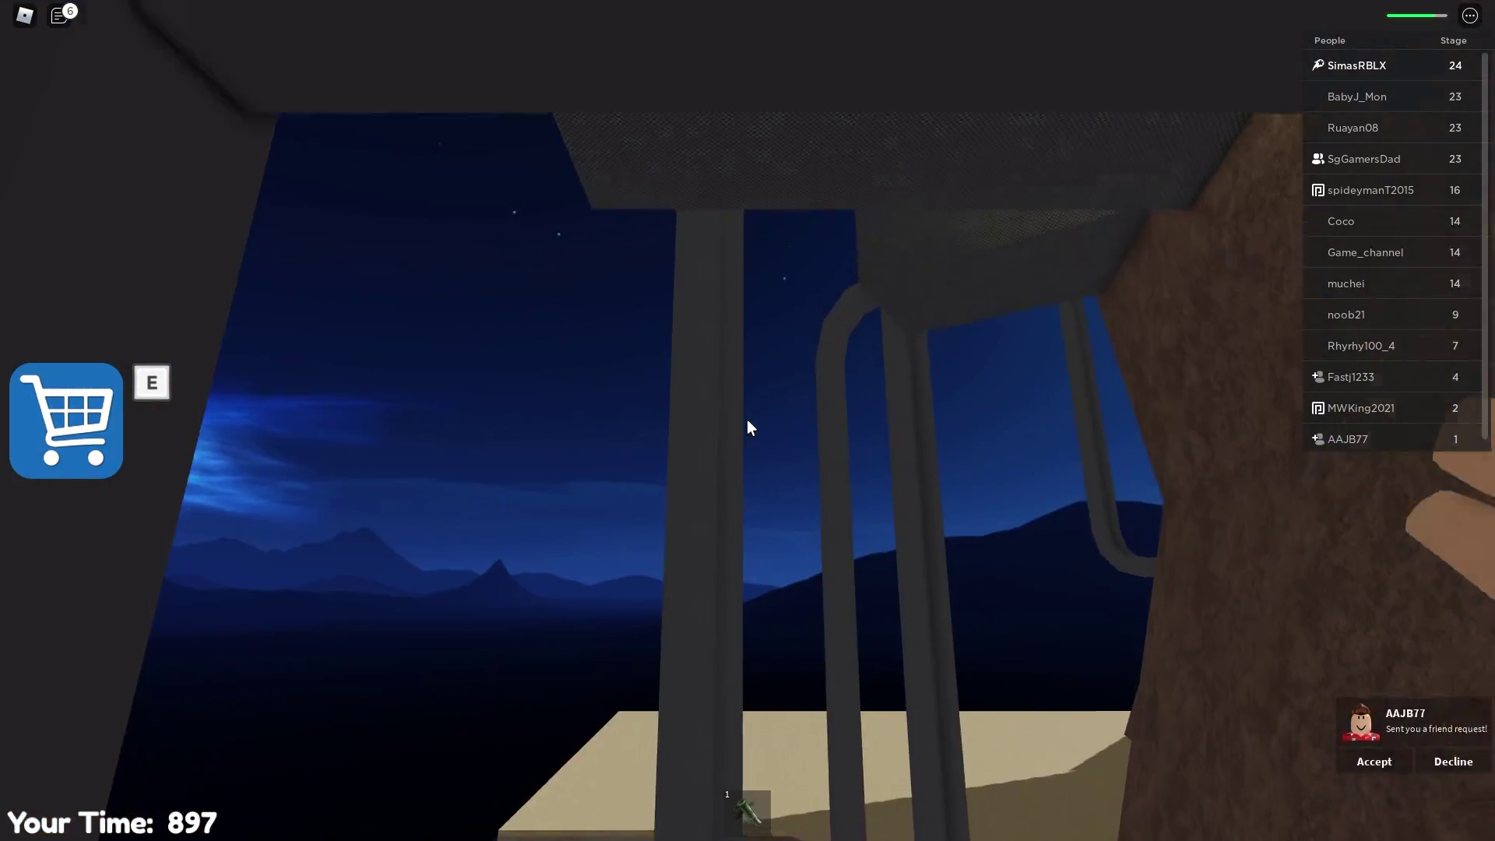
pyautogui.press('w')
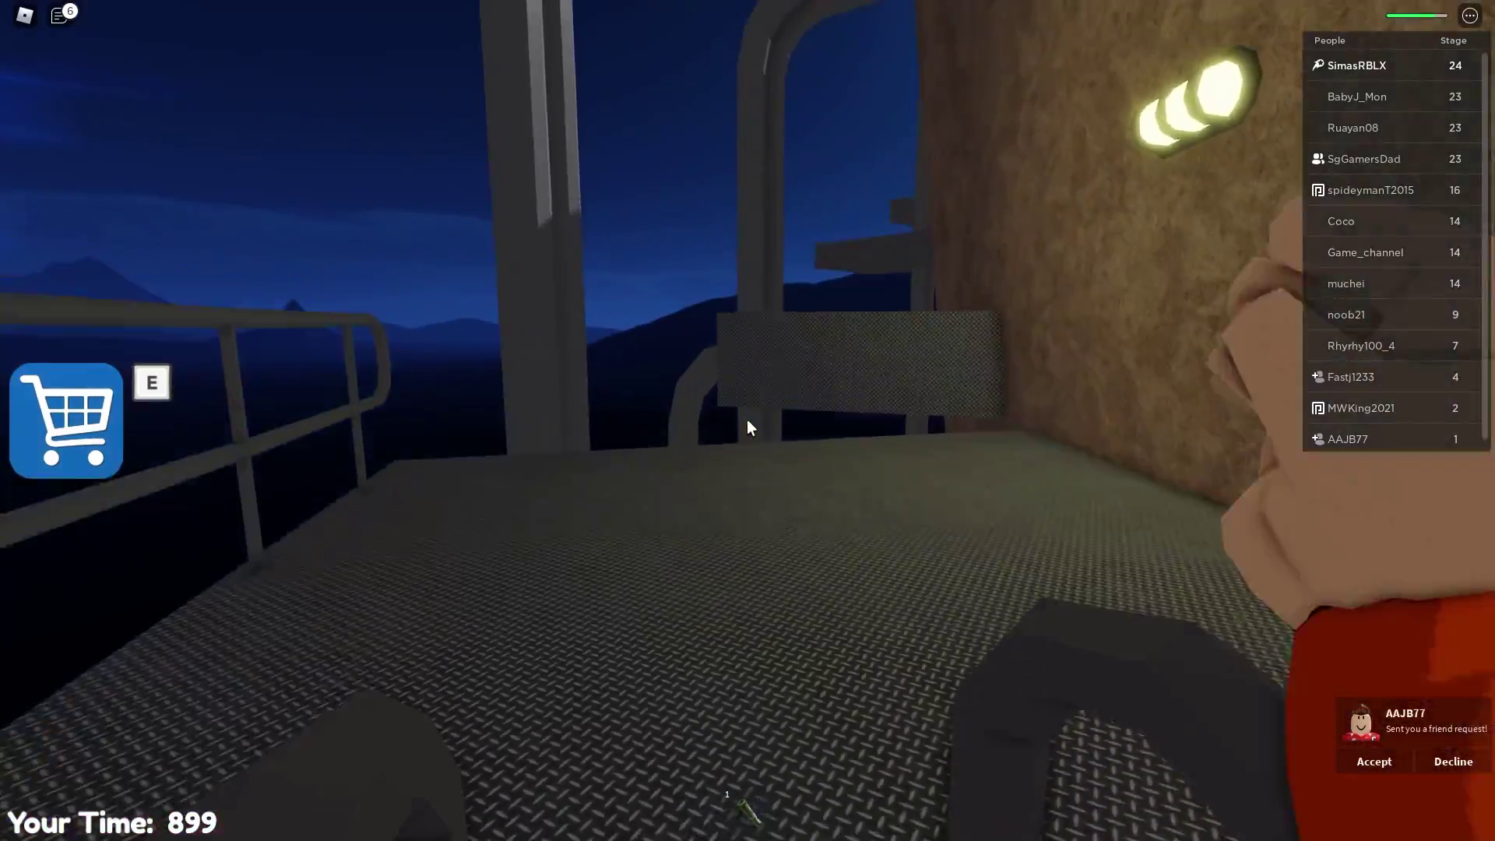
pyautogui.press('w')
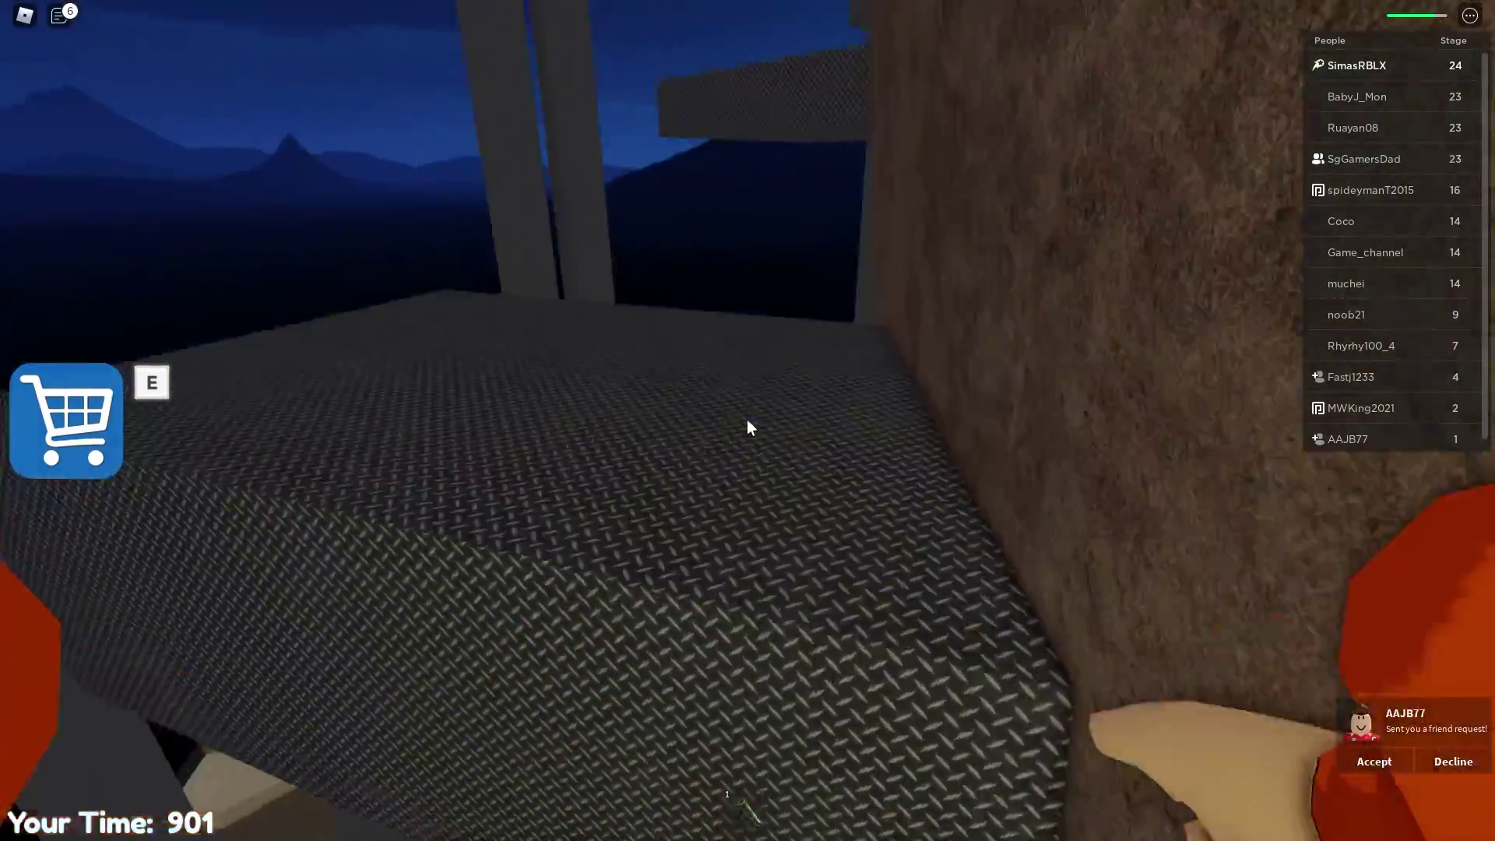
pyautogui.press('w')
pyautogui.press('w')
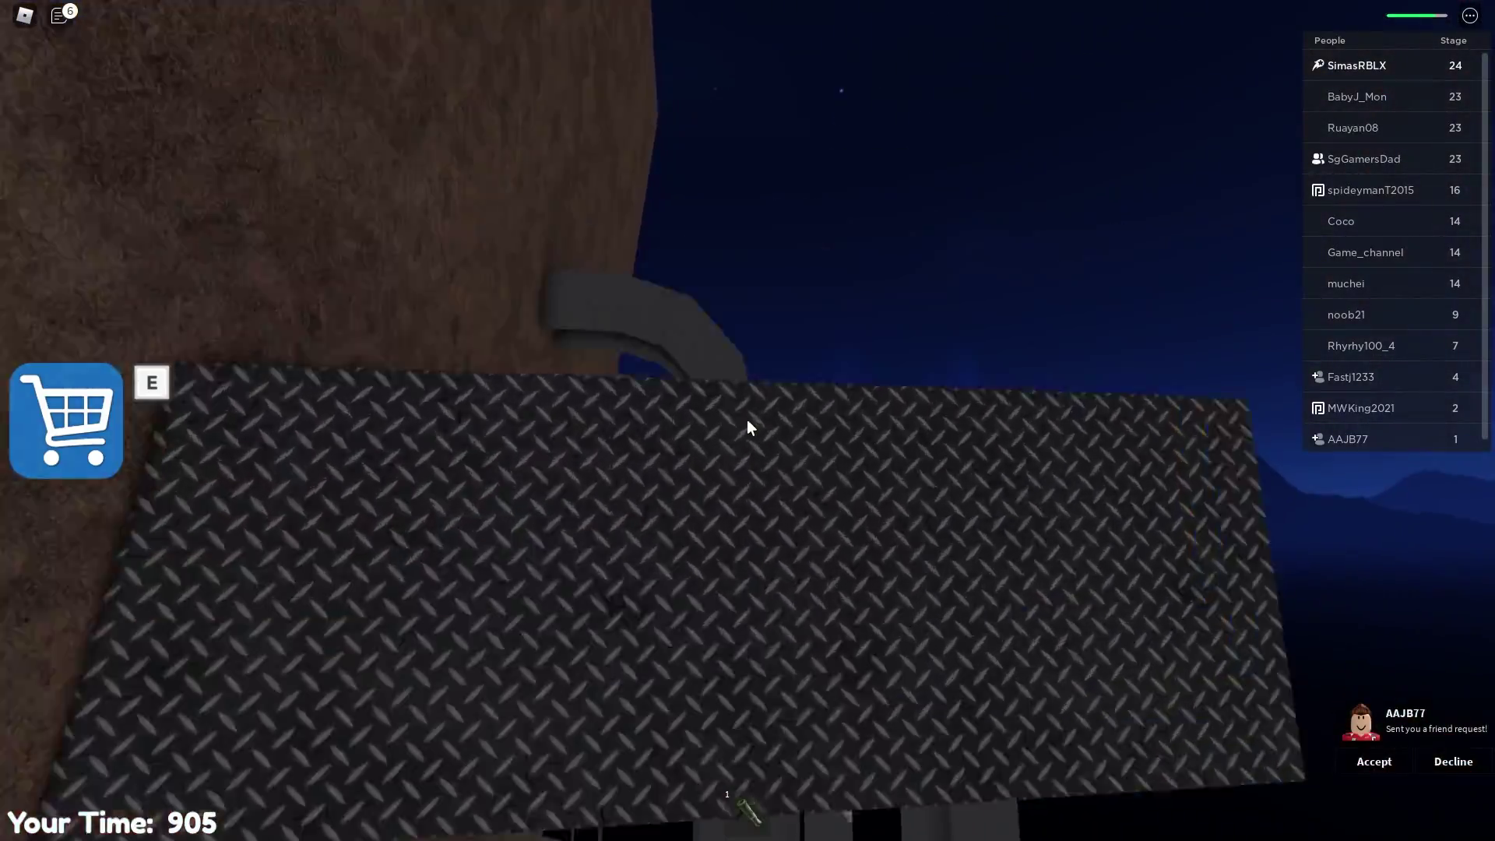
# Cross the next metal structure and walk up the stairs onto the finish platform
pyautogui.press('w')
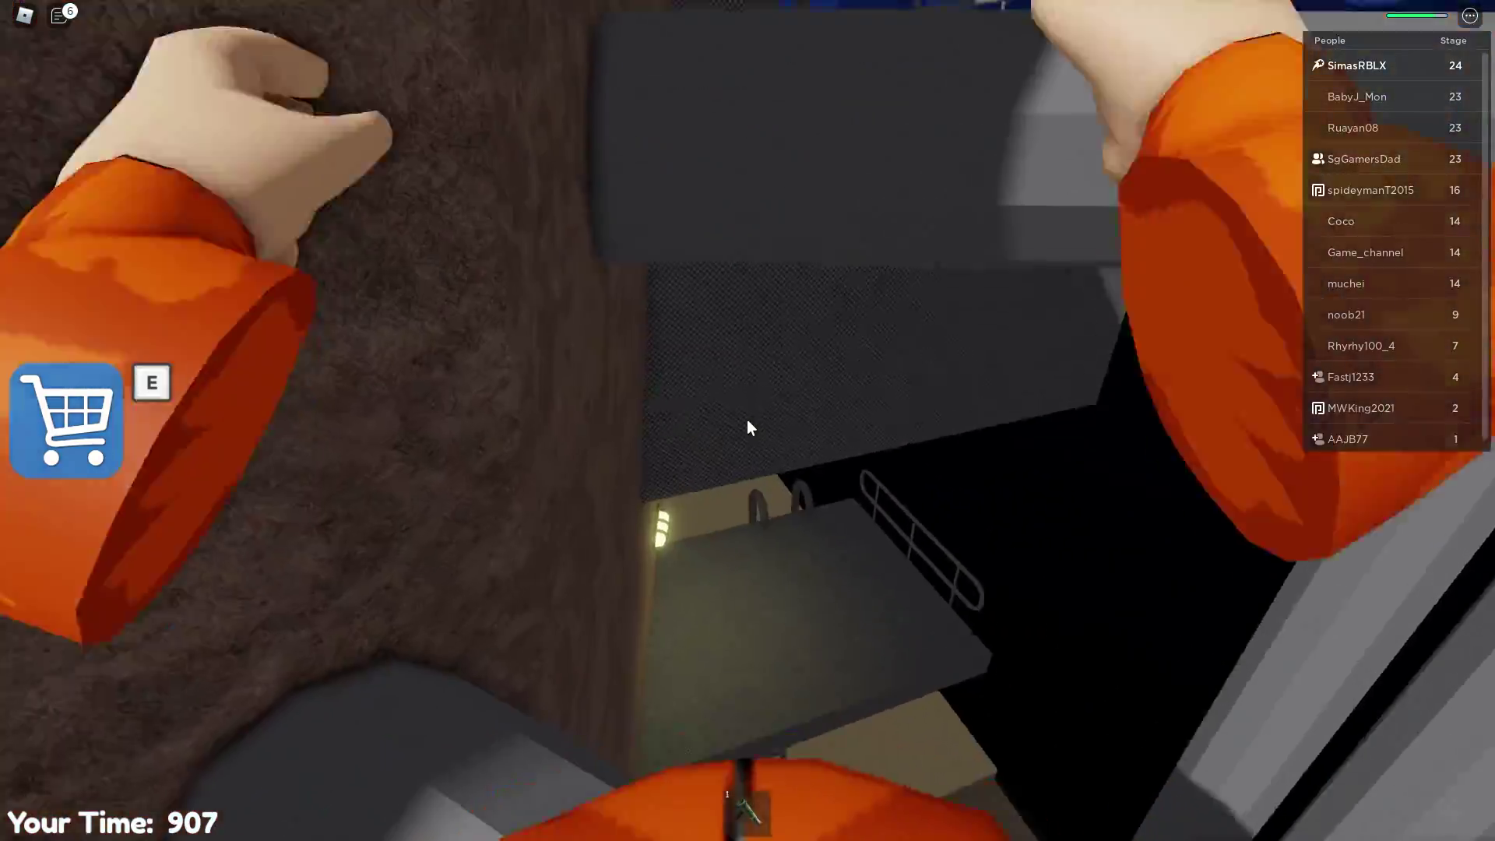
pyautogui.press('w')
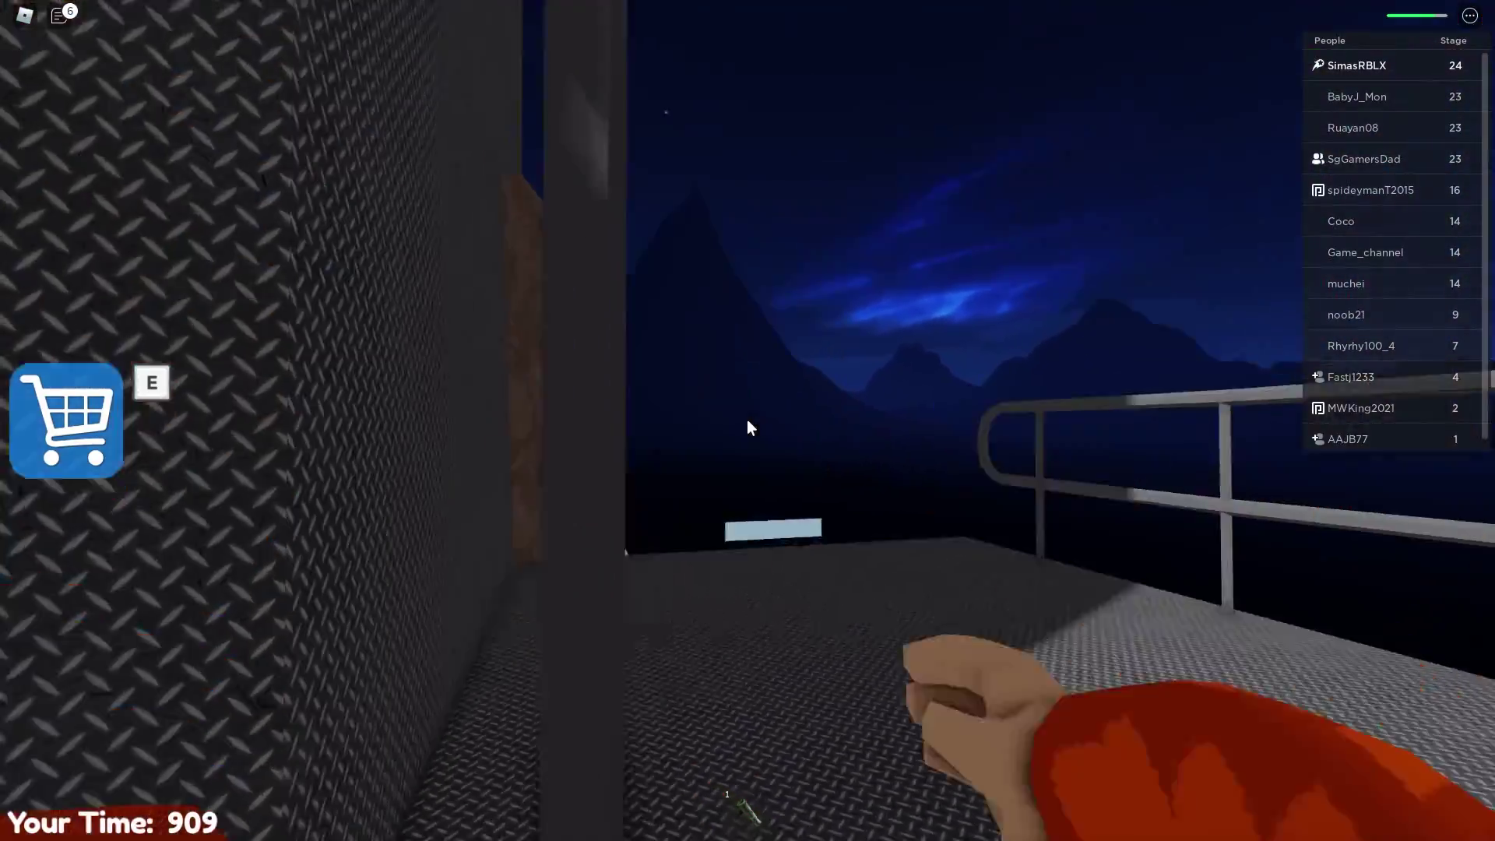
pyautogui.press('w')
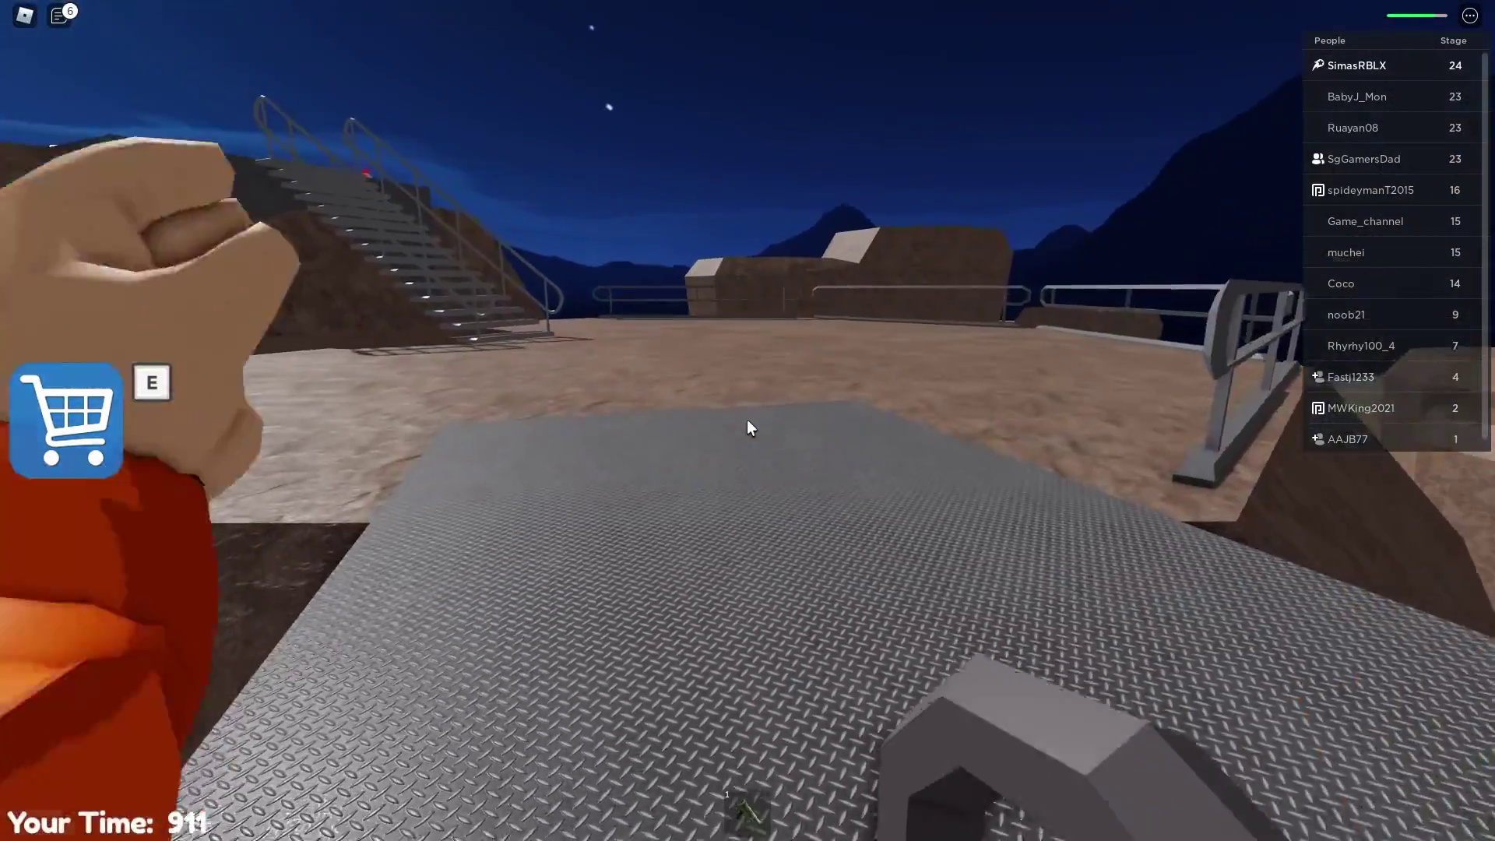
pyautogui.press('w')
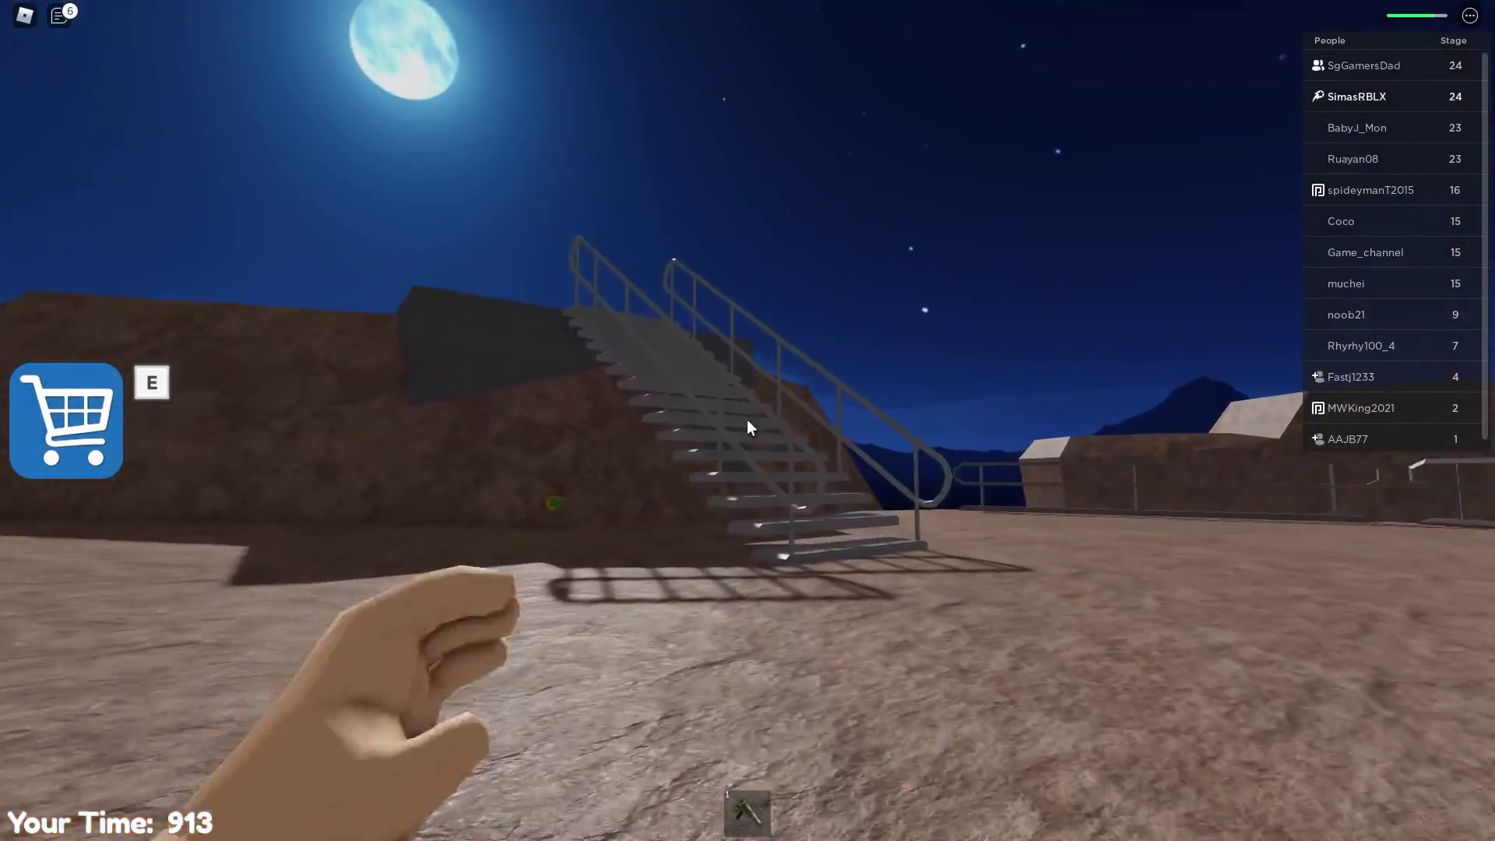
pyautogui.press('w')
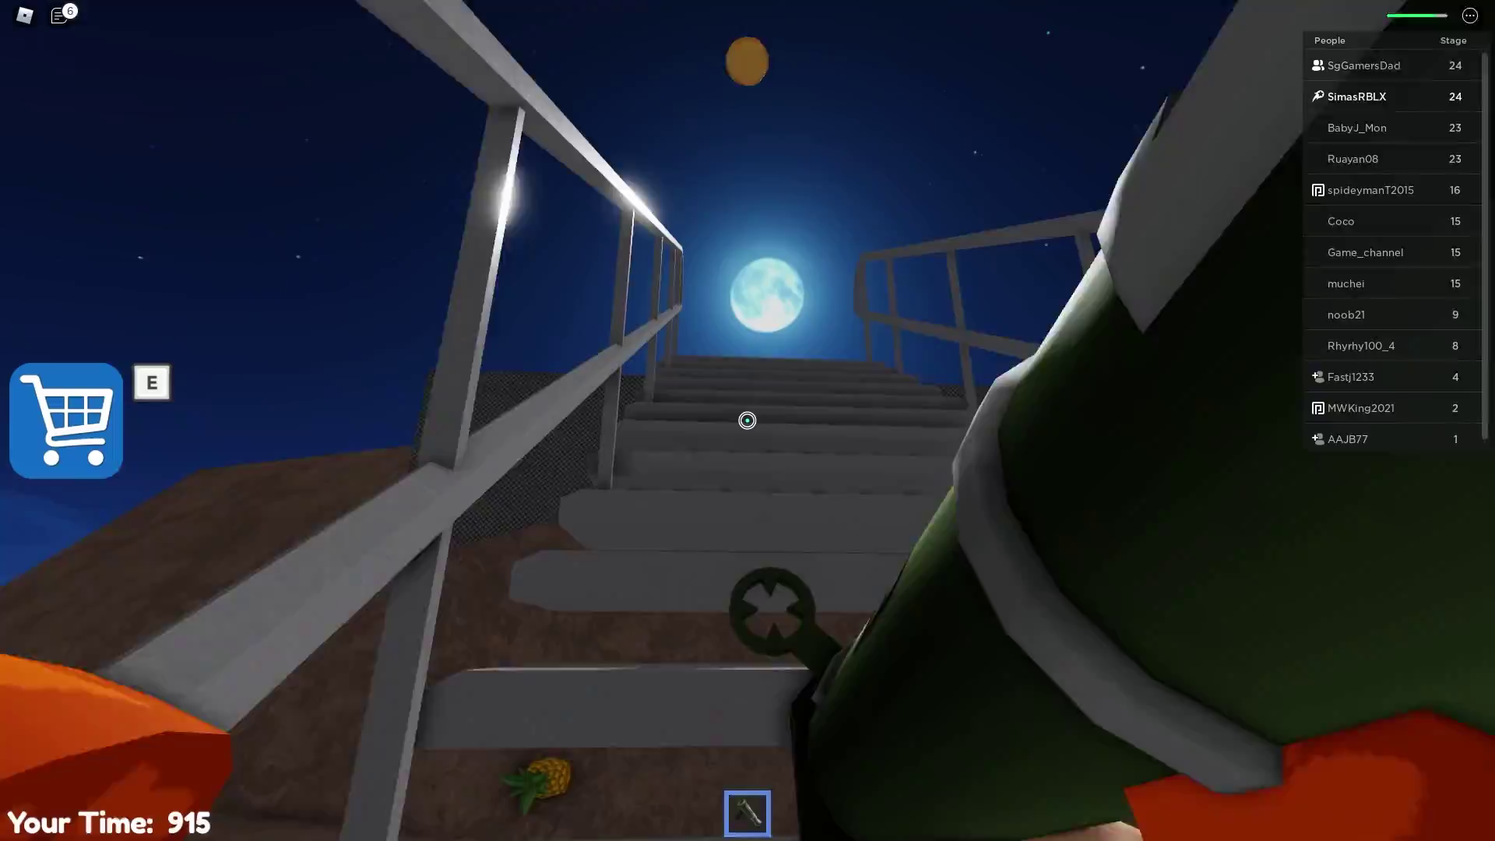
pyautogui.press('w')
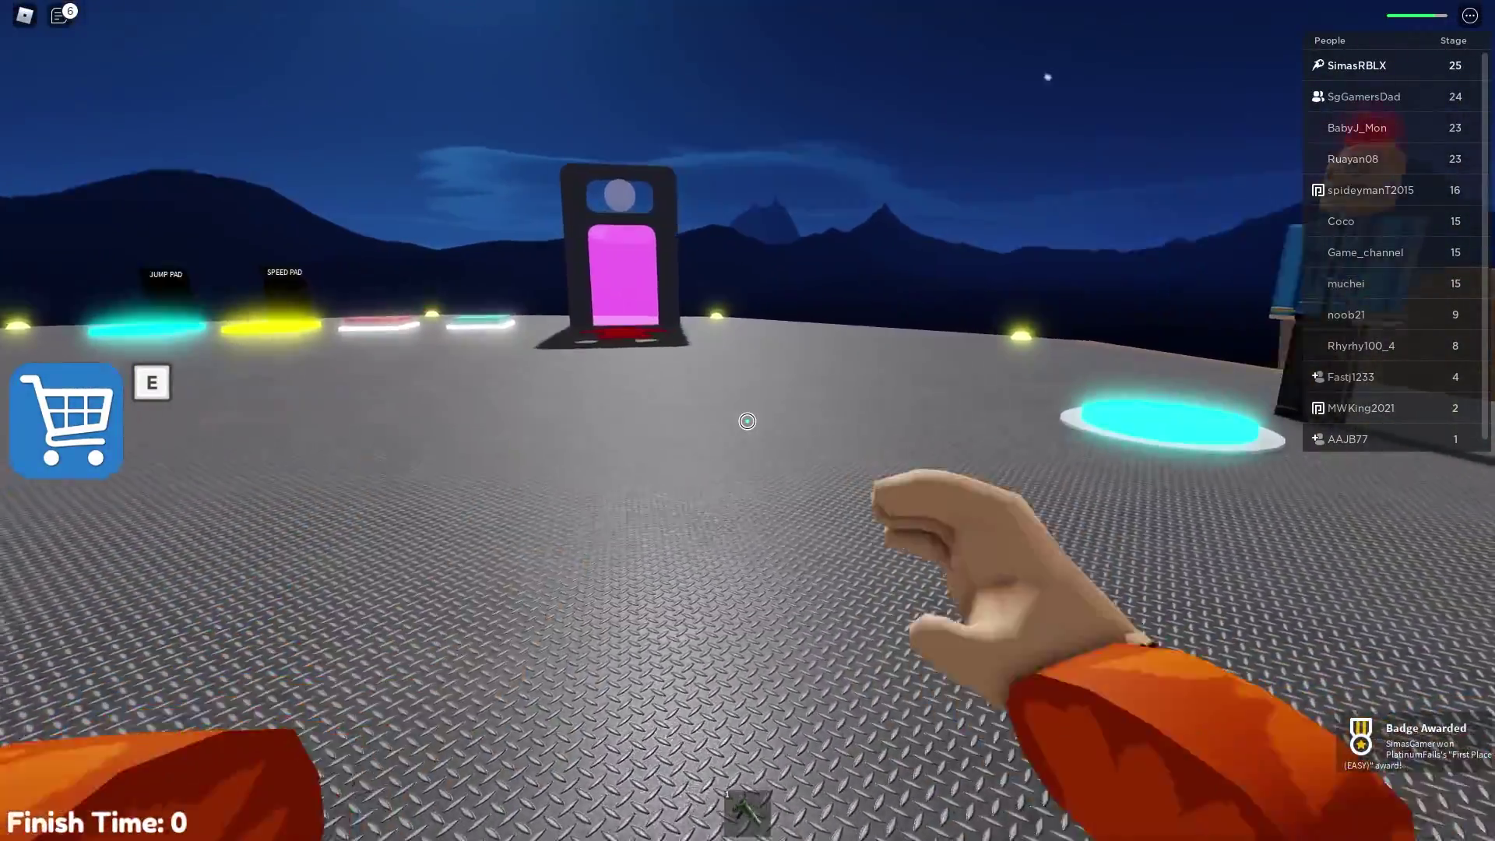
# Look around at the NPC, pads and pink portal, then walk along the coloured blocks
pyautogui.moveTo(748, 420); pyautogui.dragTo(747, 420)
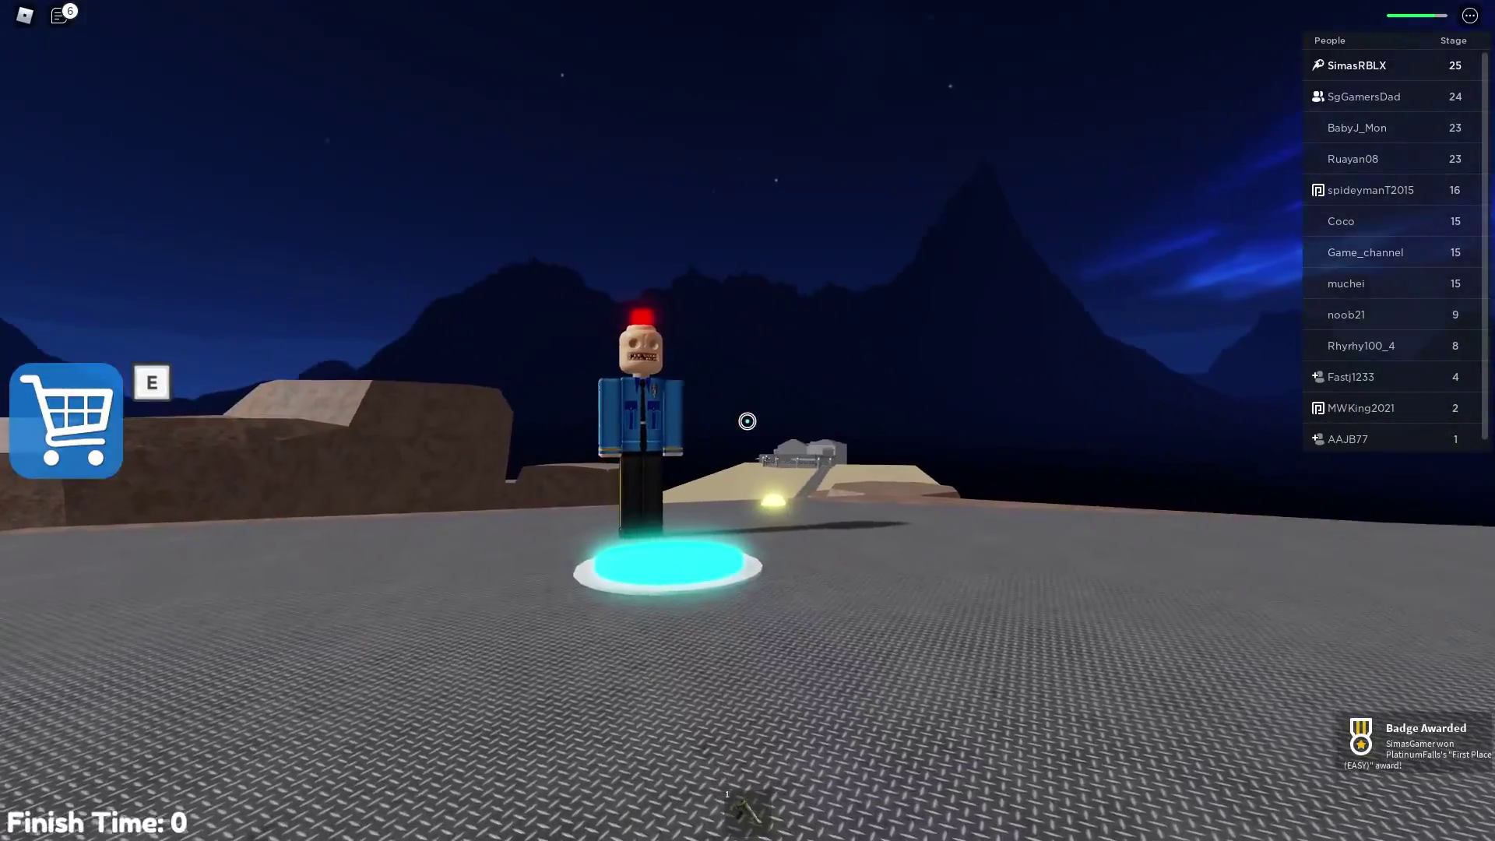
pyautogui.moveTo(747, 420); pyautogui.dragTo(747, 421)
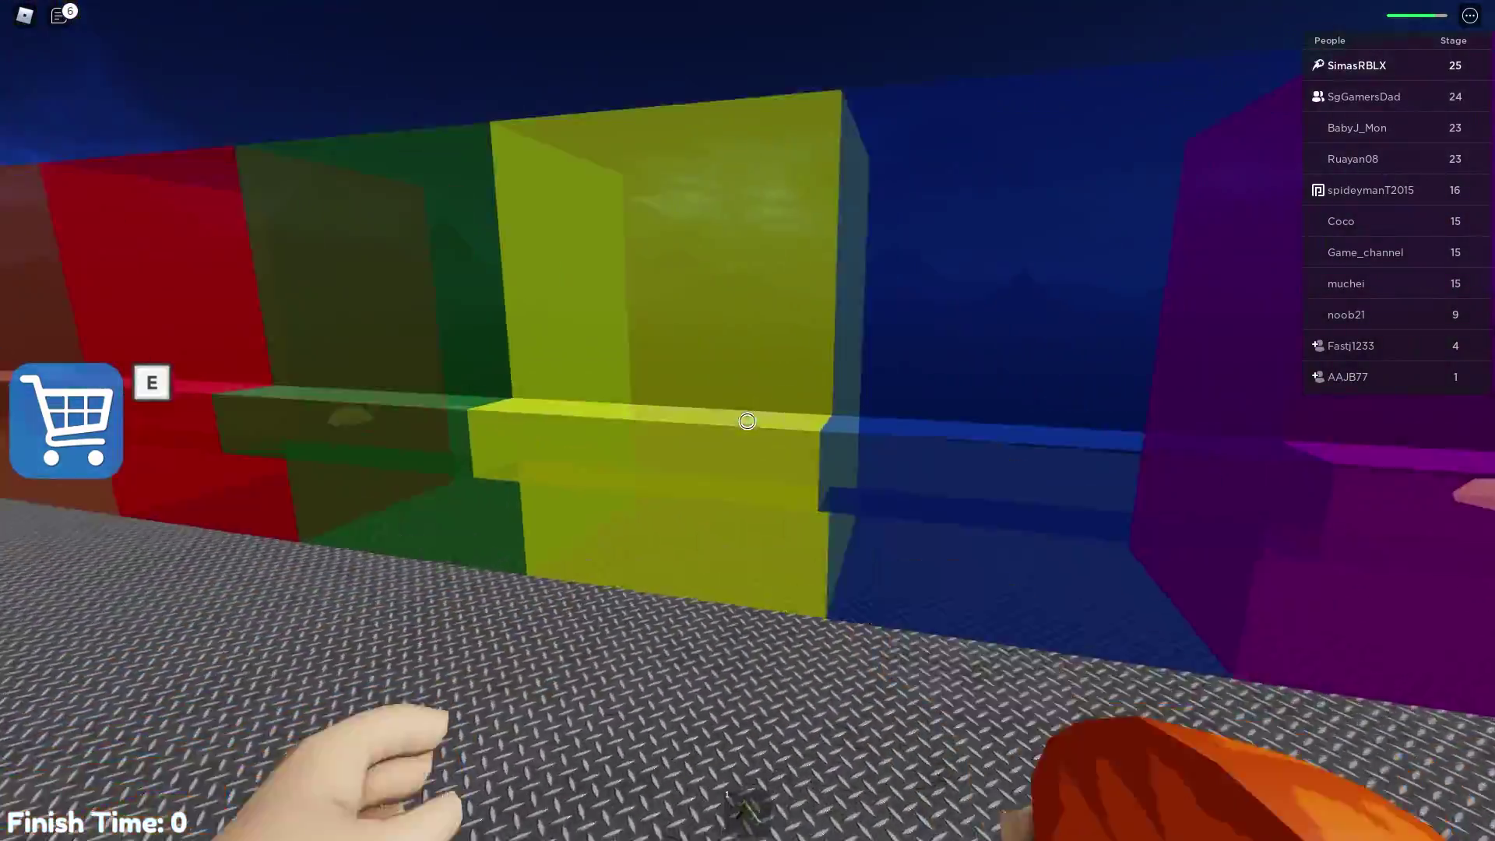
pyautogui.press('w')
pyautogui.moveTo(748, 421); pyautogui.dragTo(747, 420)
pyautogui.press('w')
pyautogui.press('w')
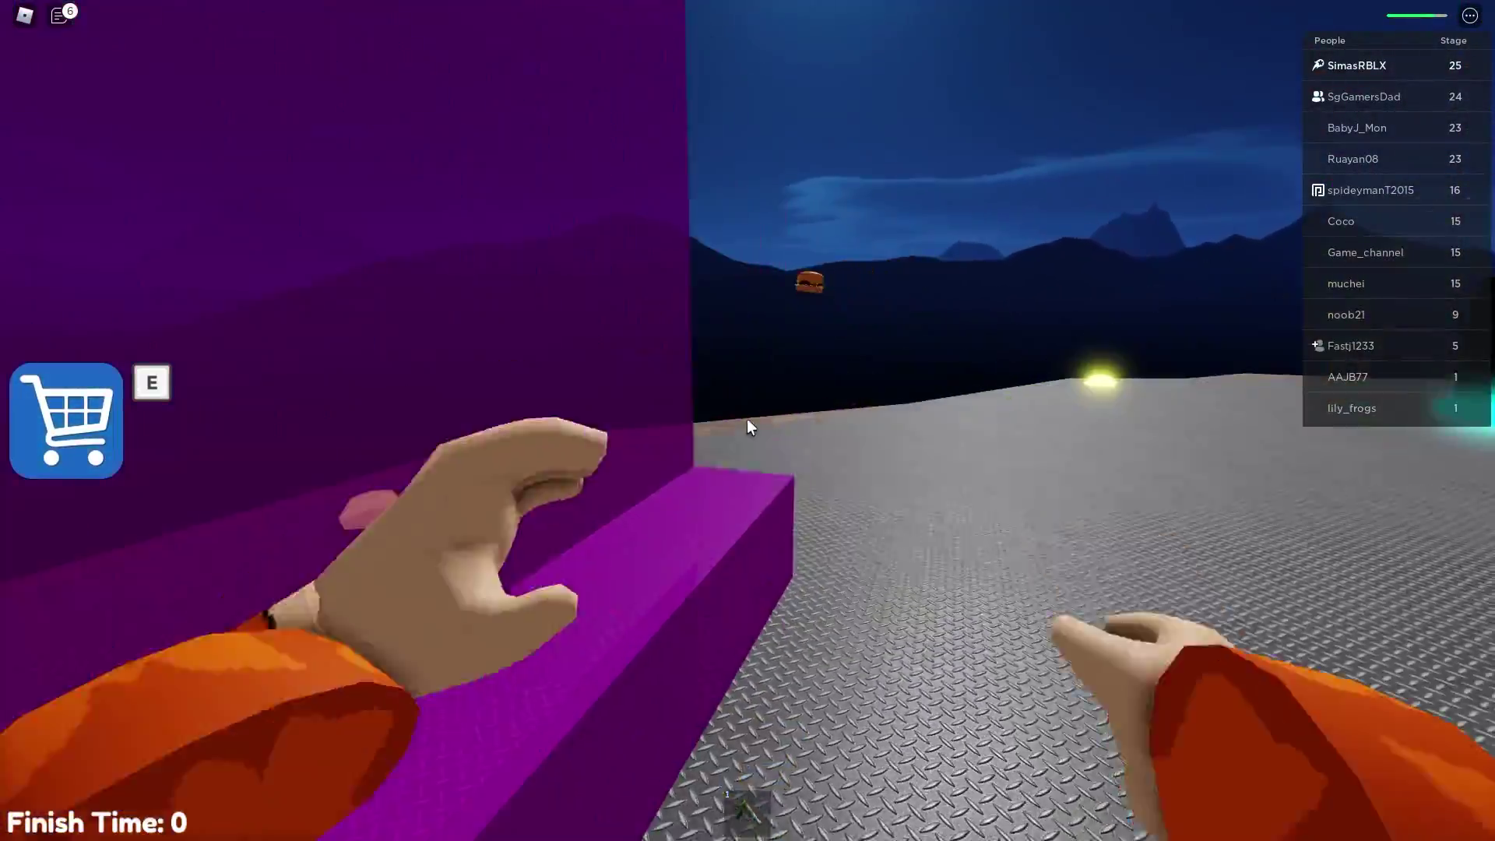
# Walk over the teal and red jump/speed pads toward the road
pyautogui.press('w')
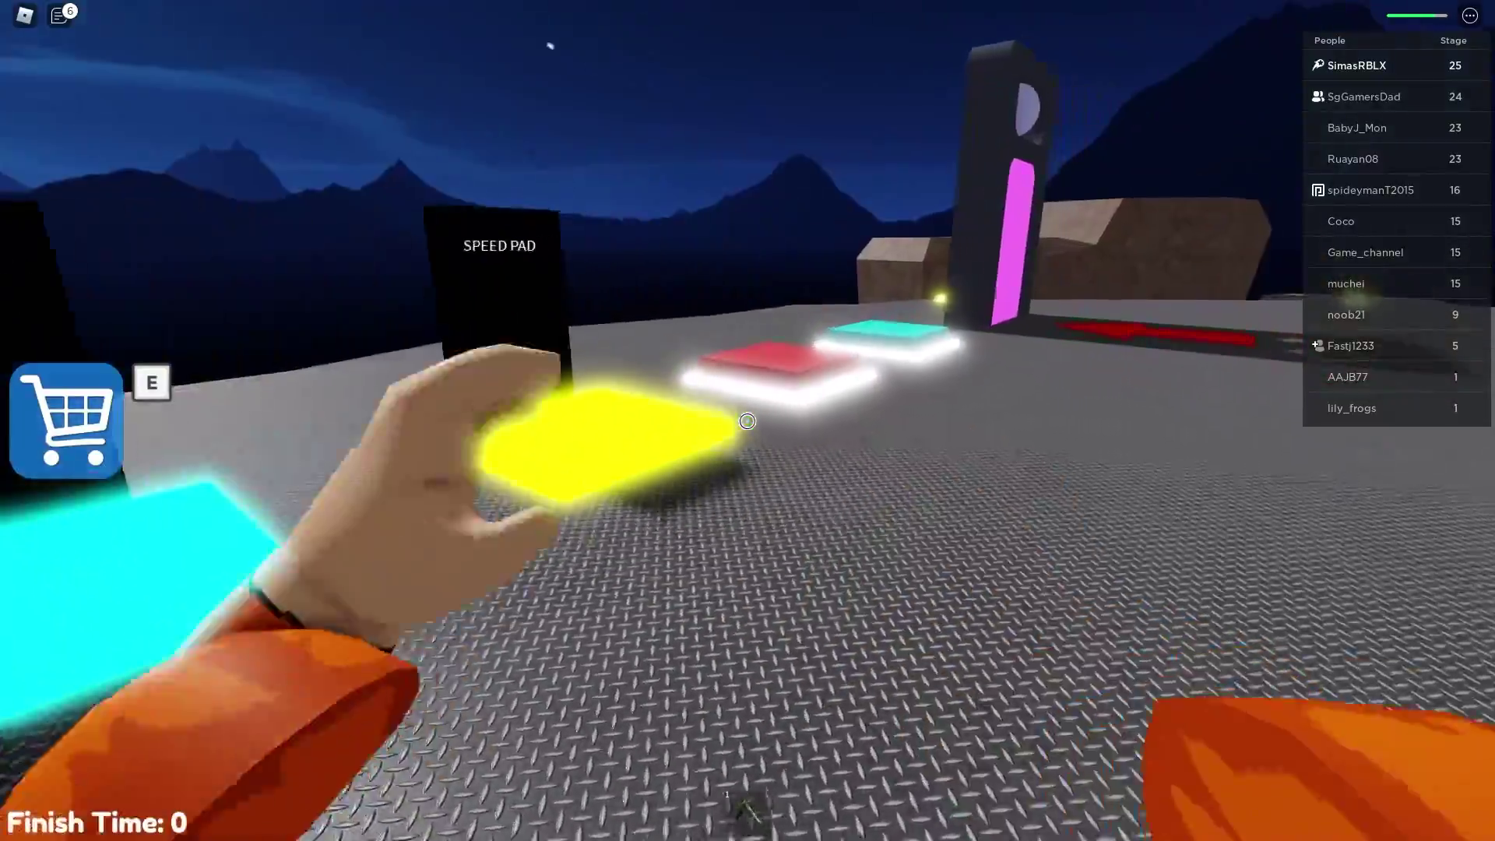
pyautogui.press('w')
pyautogui.moveTo(747, 420); pyautogui.dragTo(748, 420)
pyautogui.press('w')
pyautogui.press('w')
pyautogui.press('w')
pyautogui.press('w')
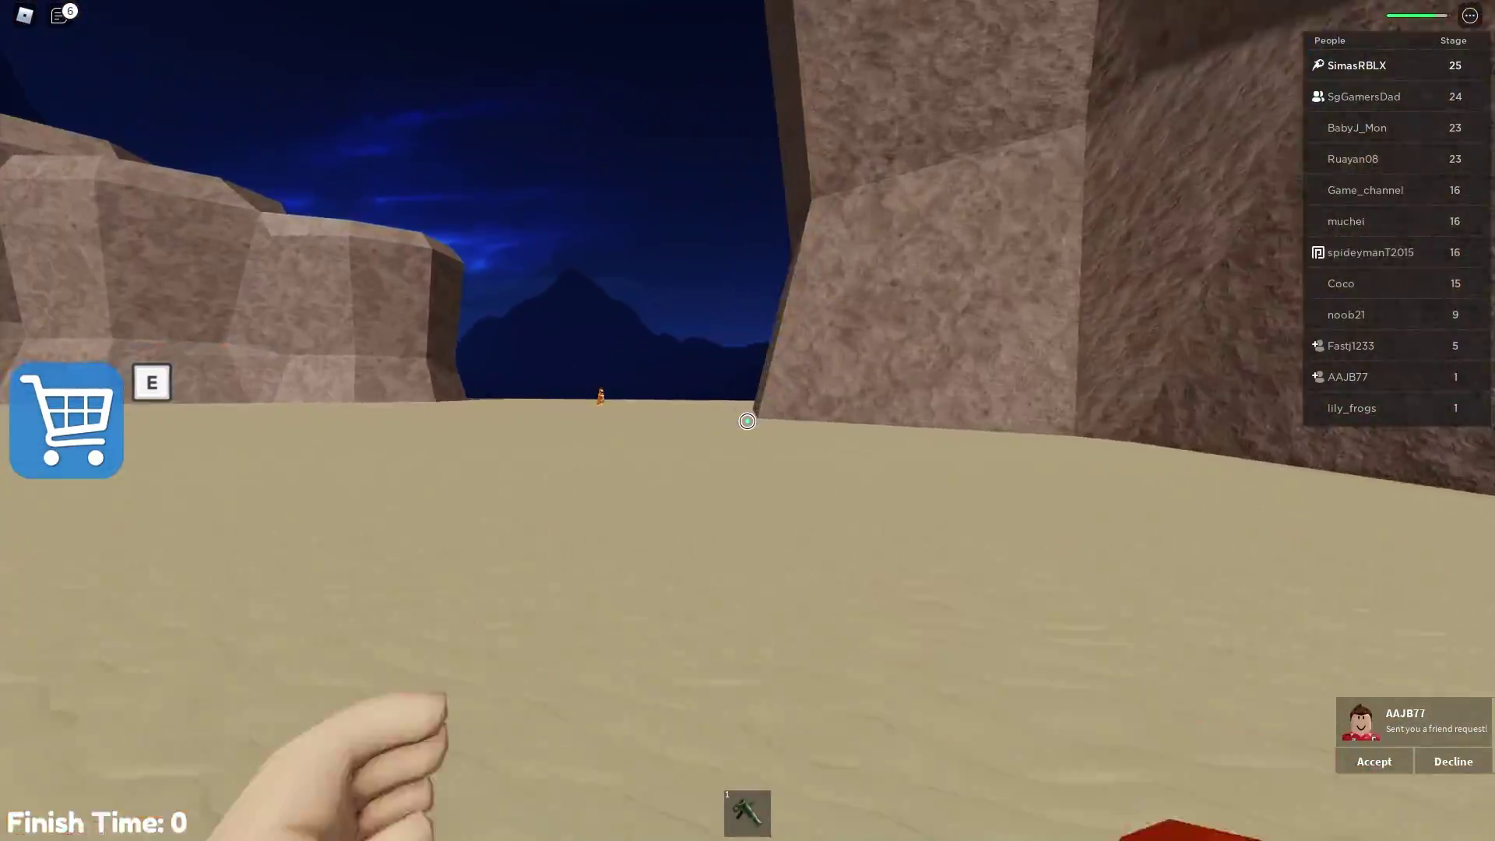
pyautogui.press('w')
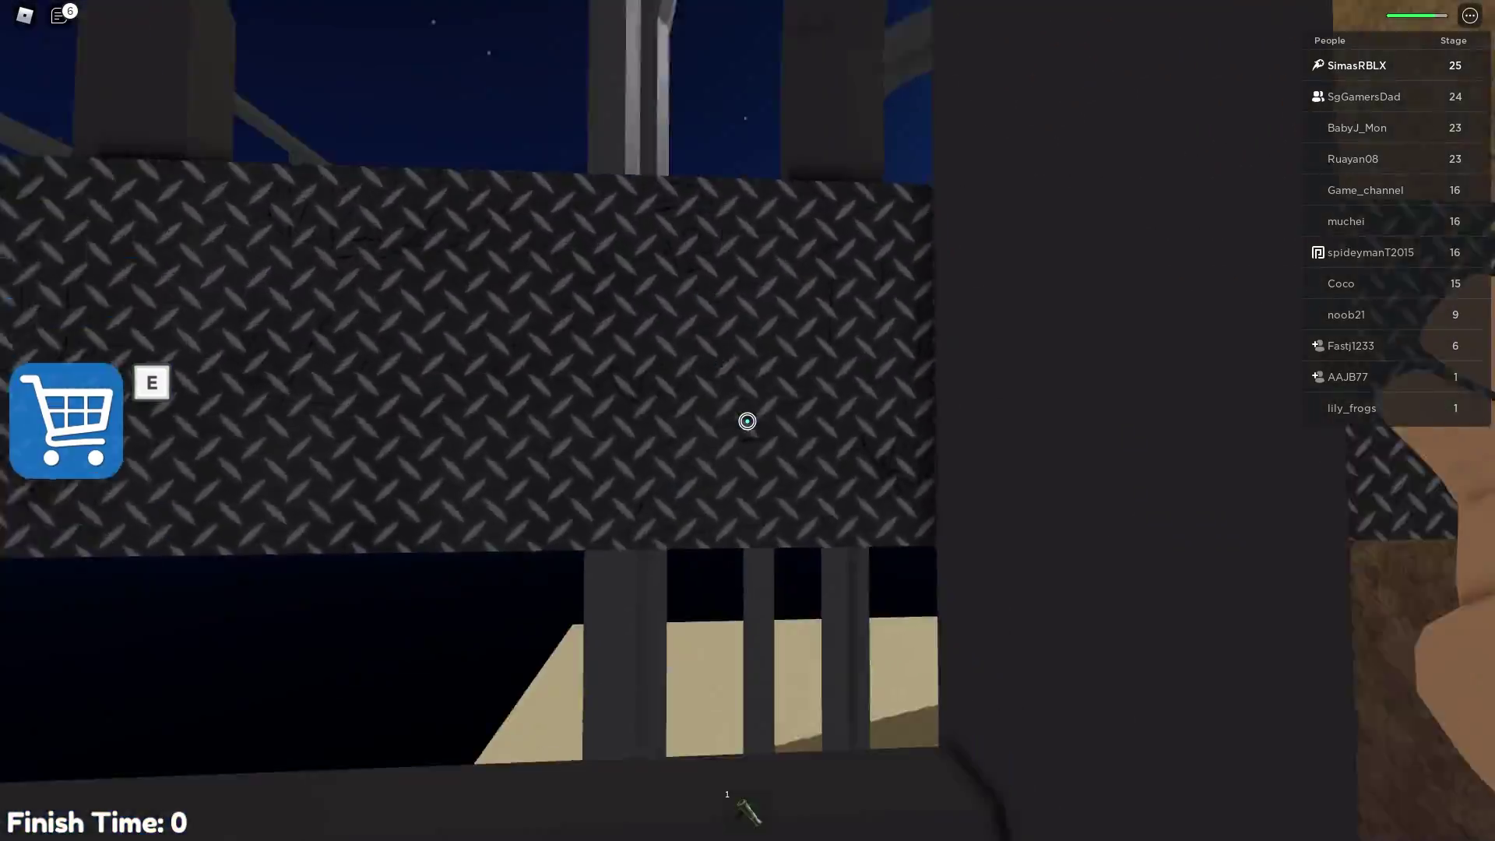
# Climb the metal grate and ladder up beside the rock wall
pyautogui.press('w')
pyautogui.press('w')
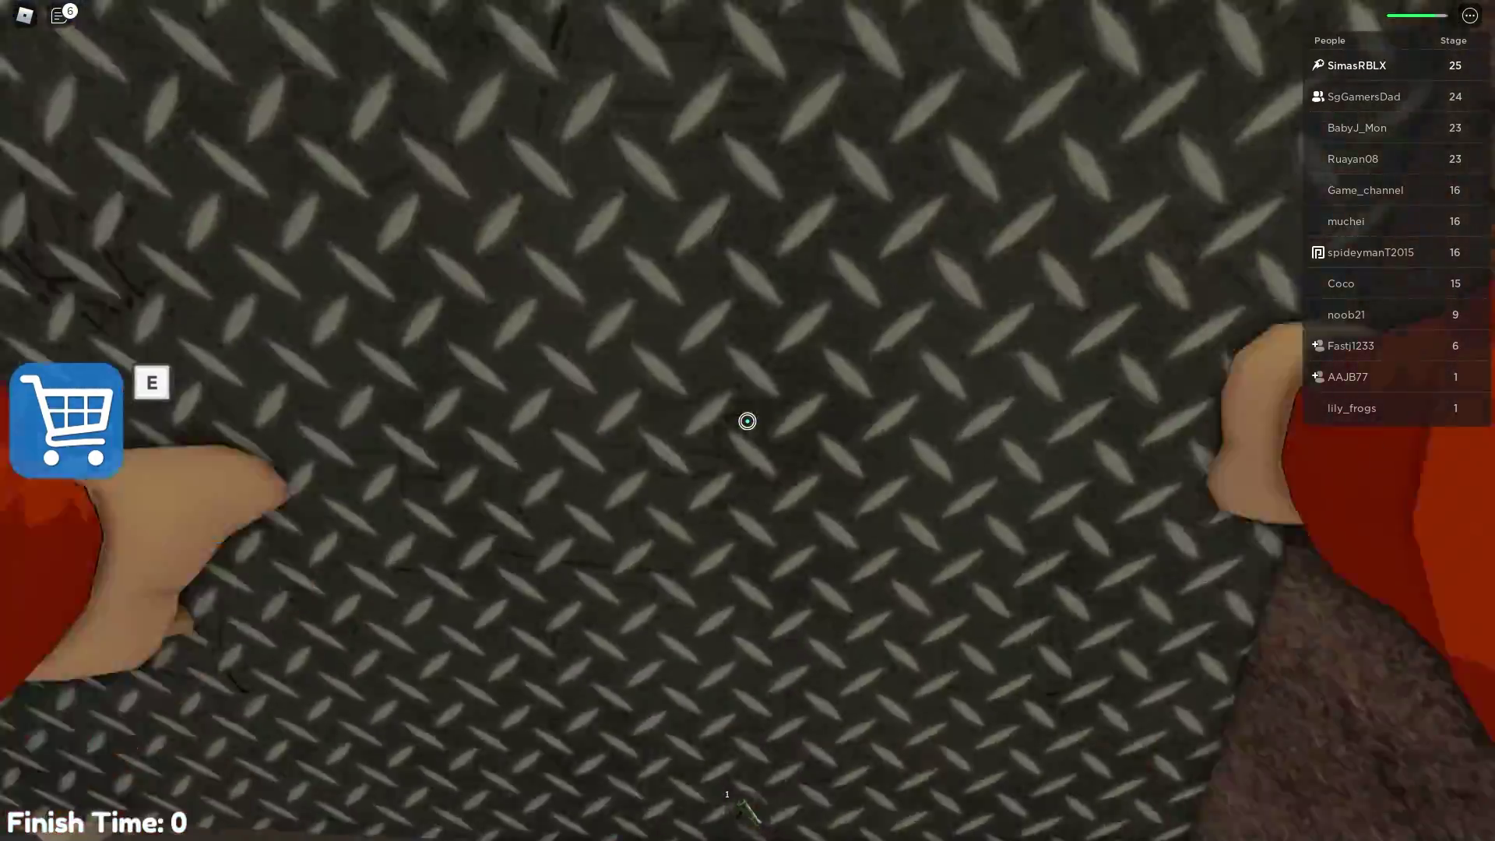
pyautogui.press('w')
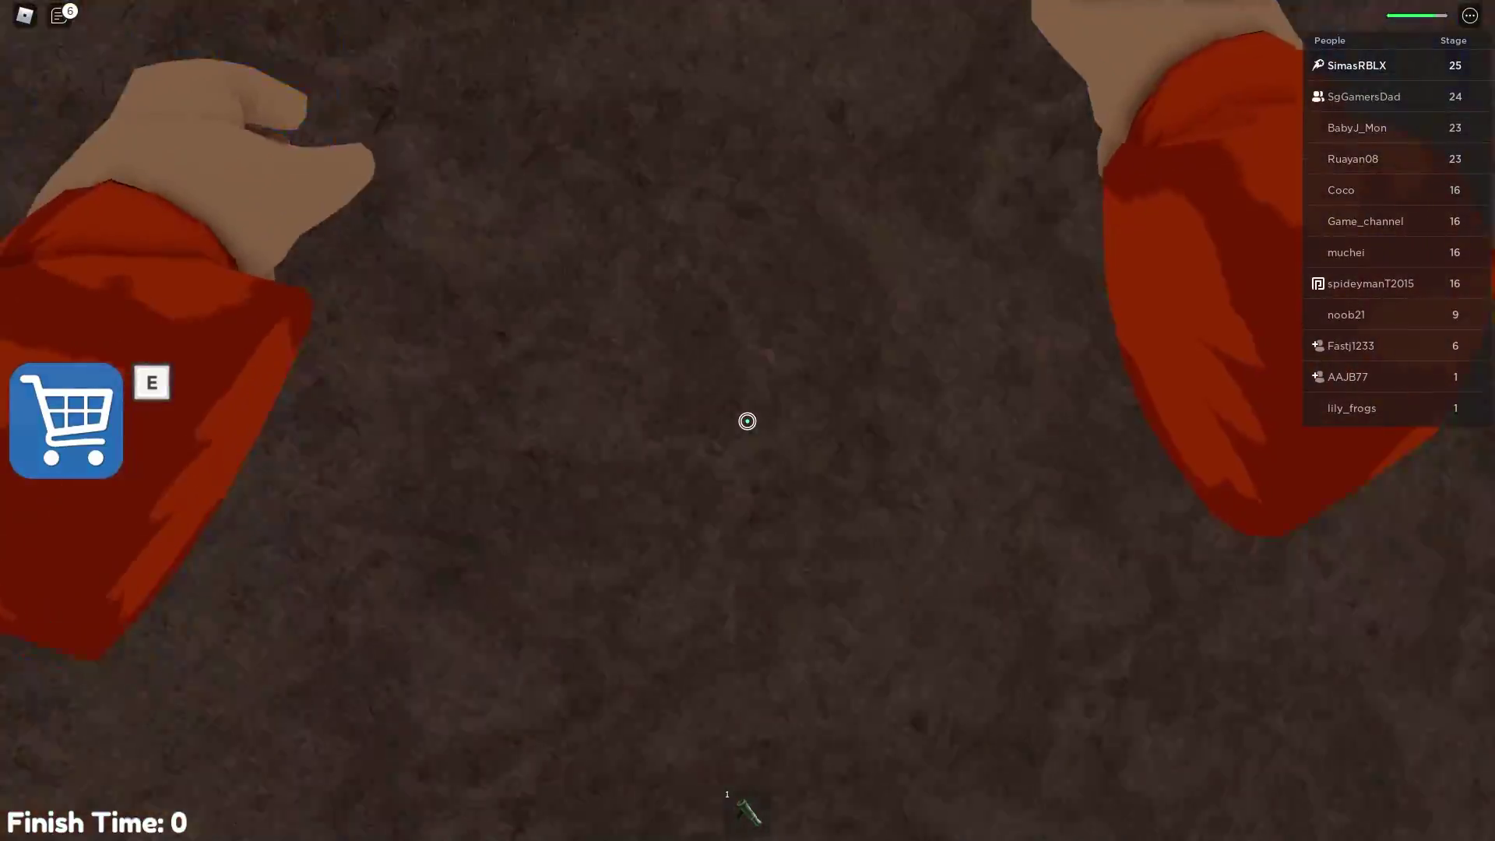
pyautogui.press('w')
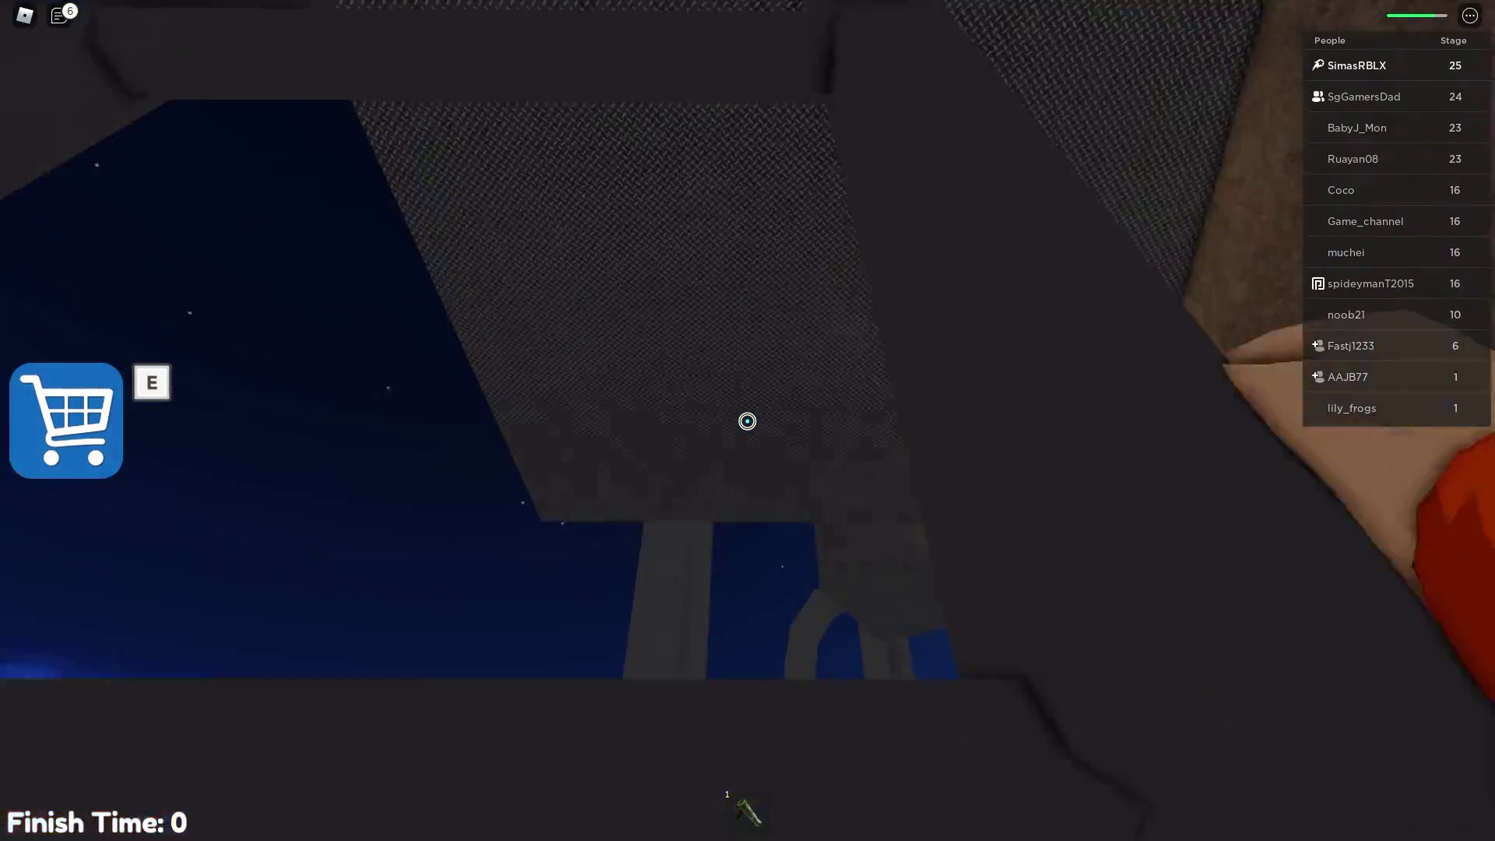
pyautogui.press('w')
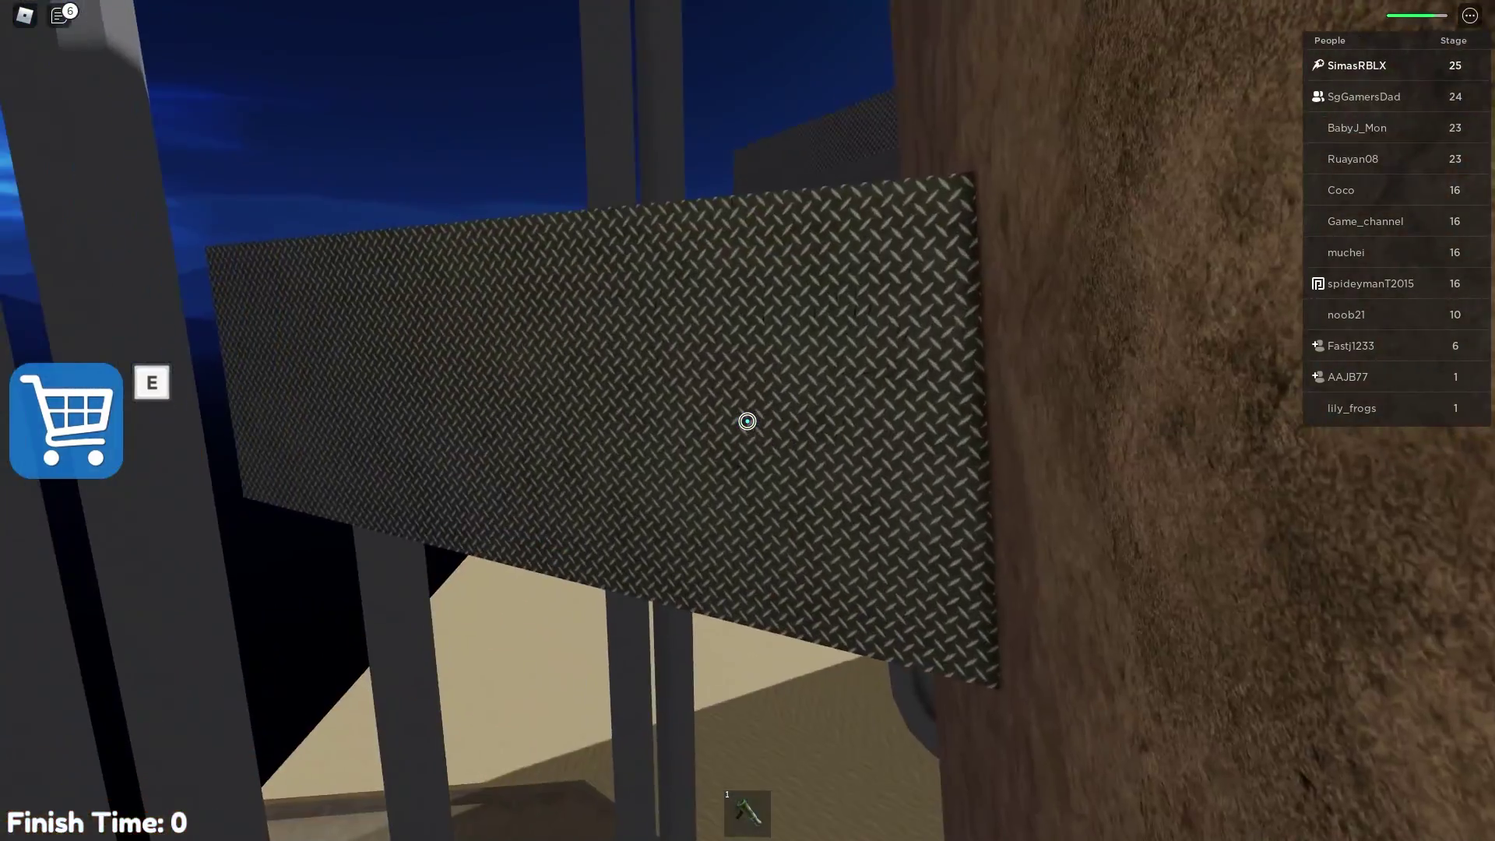
pyautogui.press('w')
# Open the inventory and game menu, then look at the avatar on the sand
pyautogui.press('`')
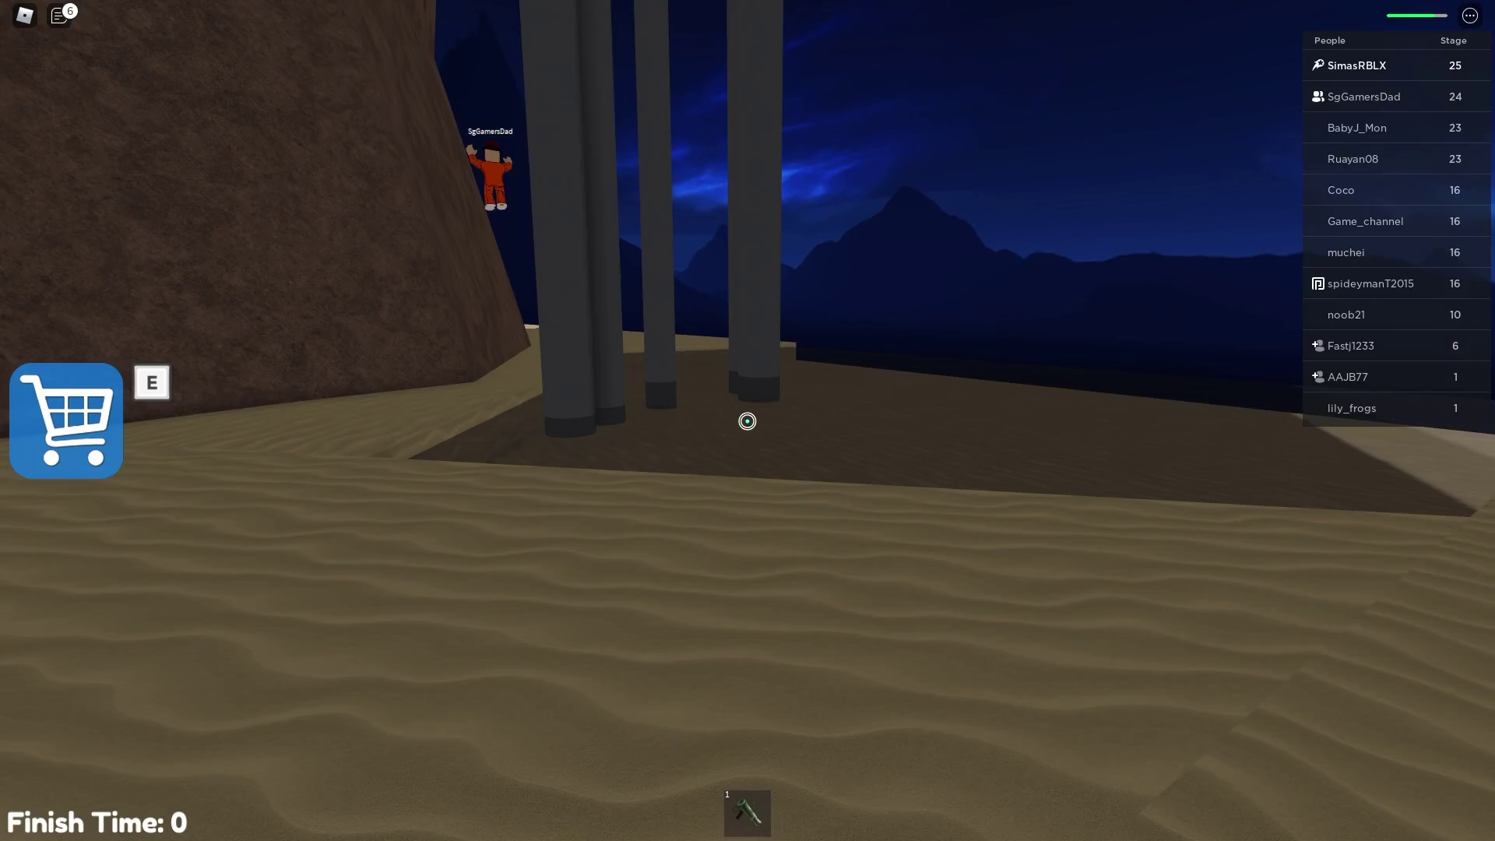
pyautogui.press('Escape')
pyautogui.moveTo(747, 421); pyautogui.dragTo(748, 421)
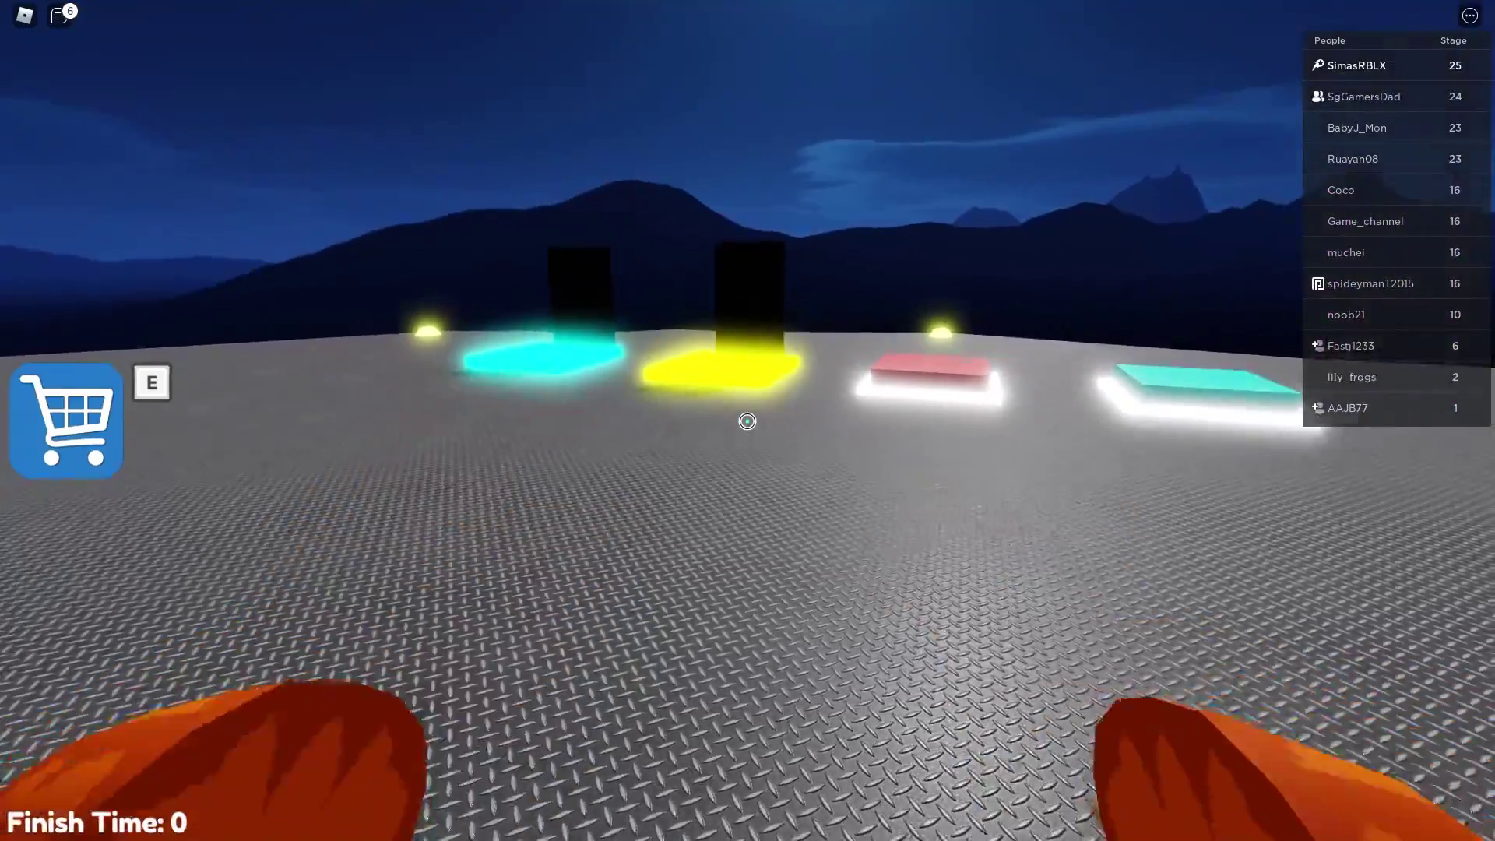
# Run over the jump and speed pads, jump the coloured walls, and head toward the pink portal
pyautogui.press('w')
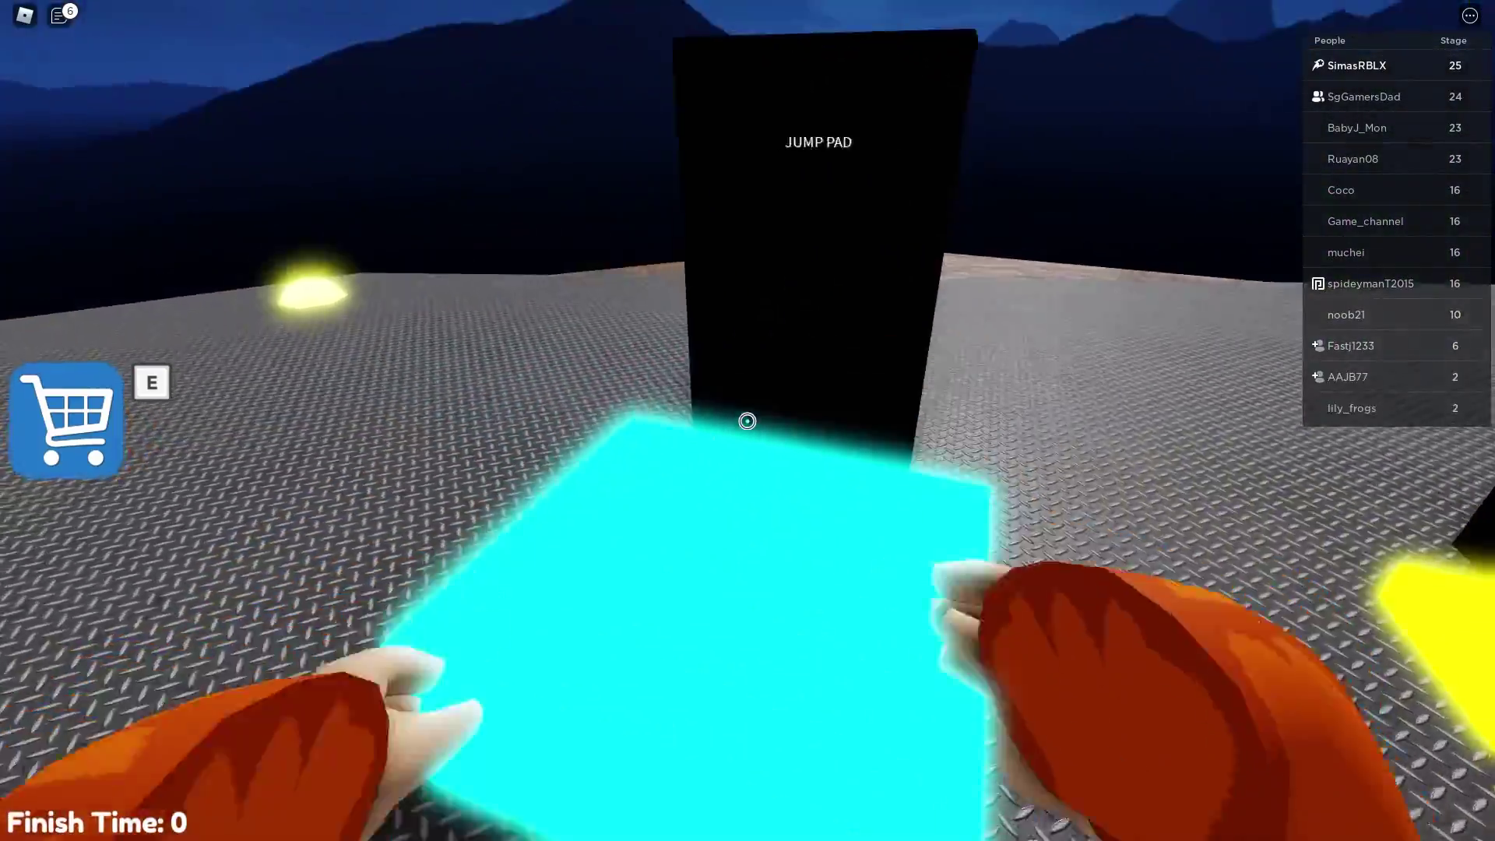
pyautogui.press('w')
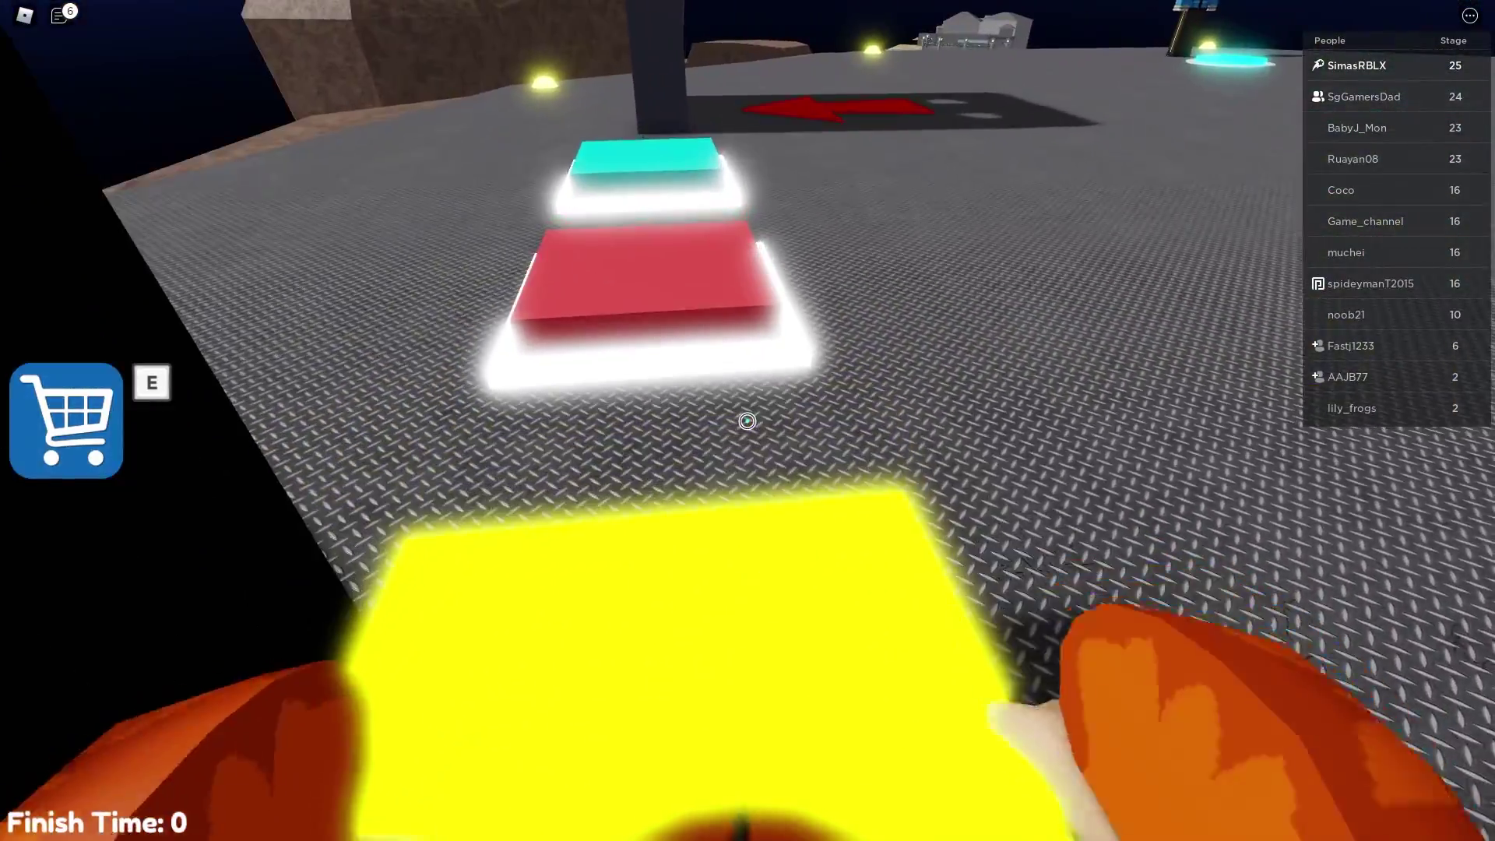
pyautogui.press('w')
pyautogui.press('w')
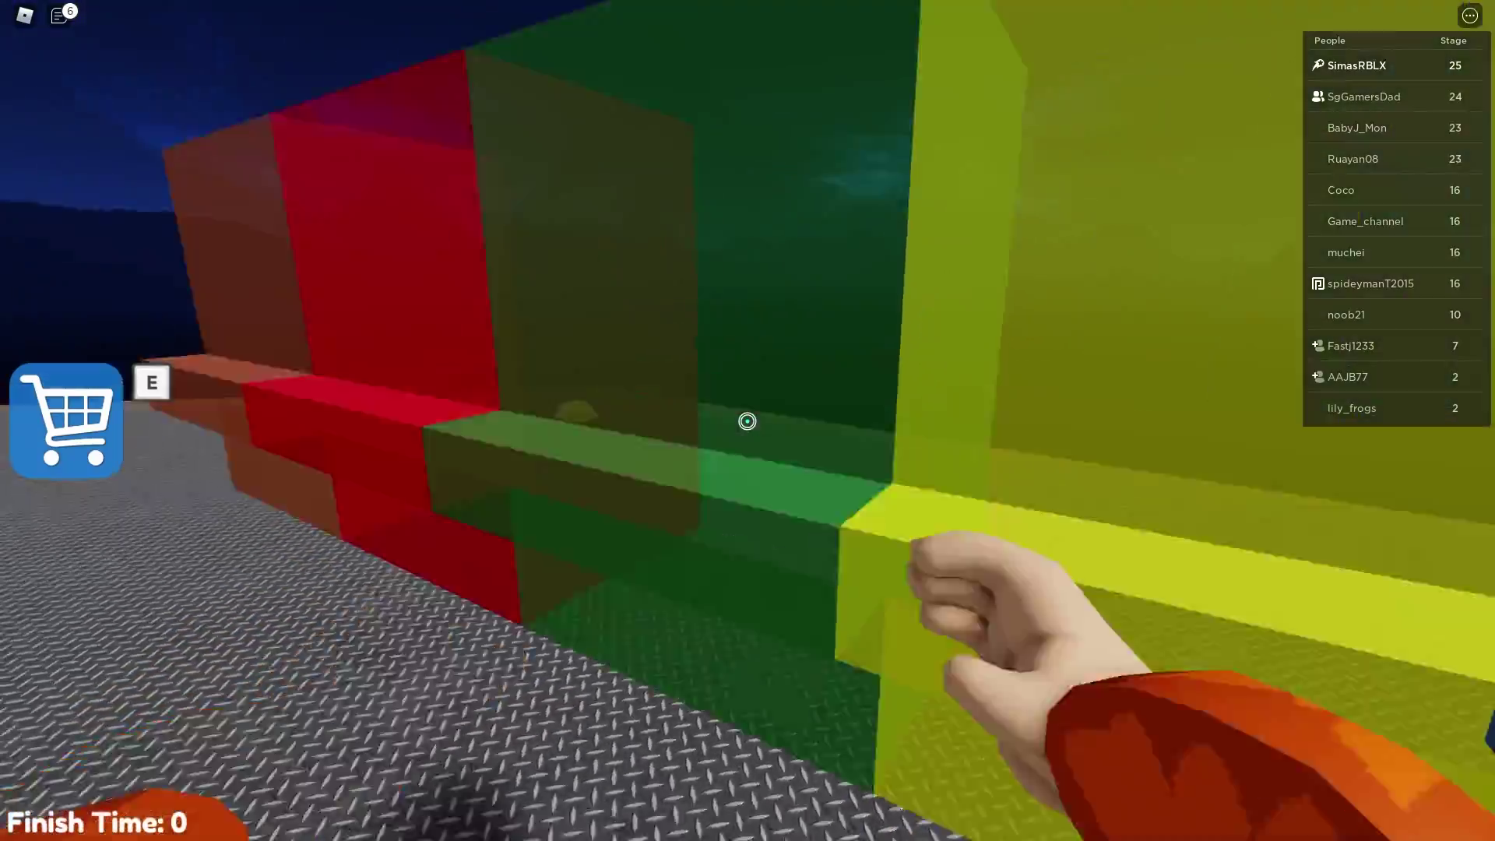
pyautogui.press('space')
pyautogui.press('w')
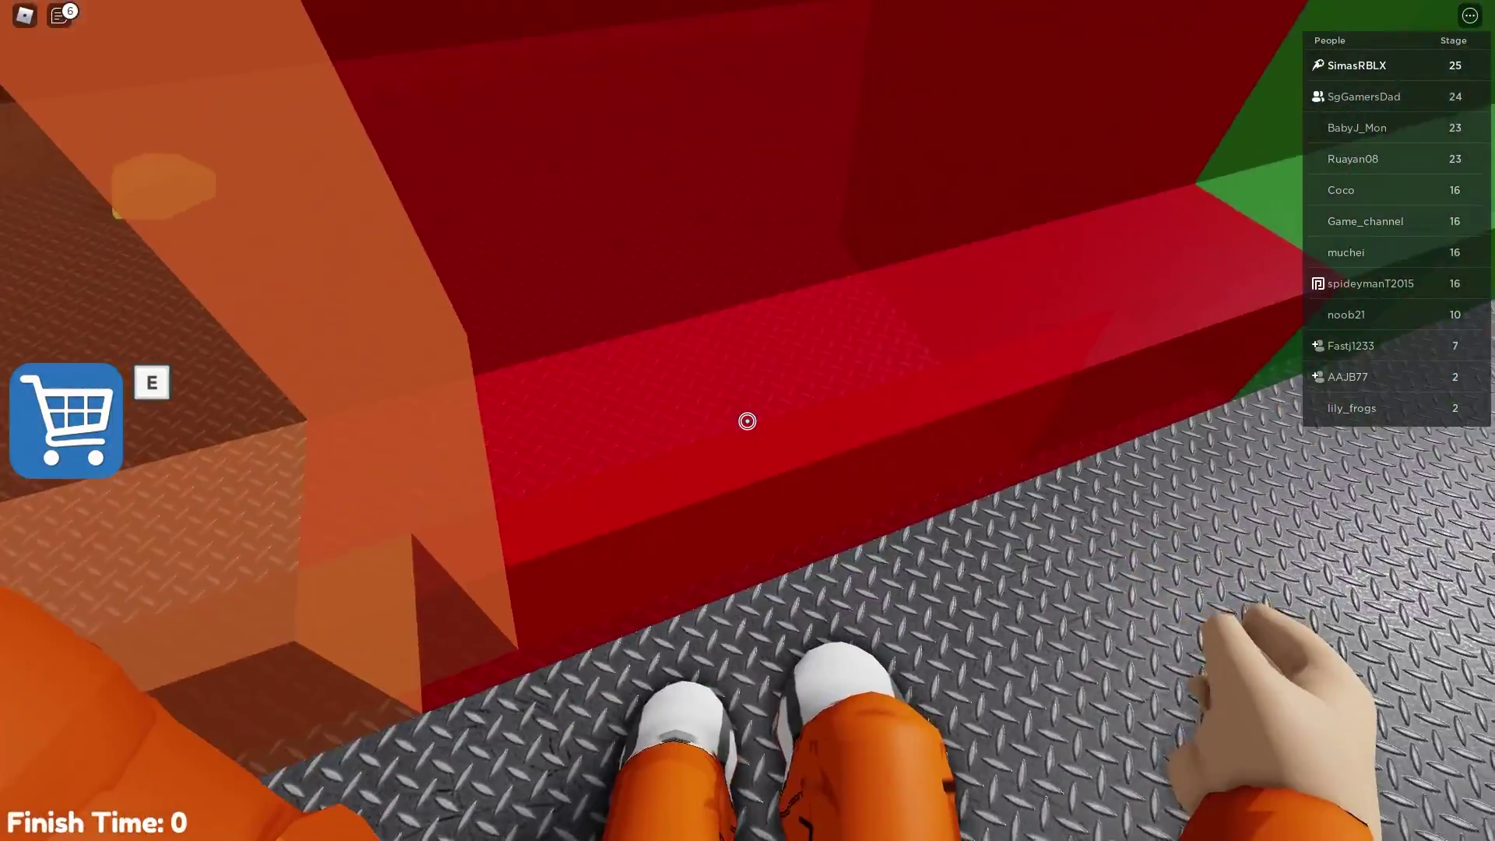
pyautogui.press('space')
pyautogui.press('w')
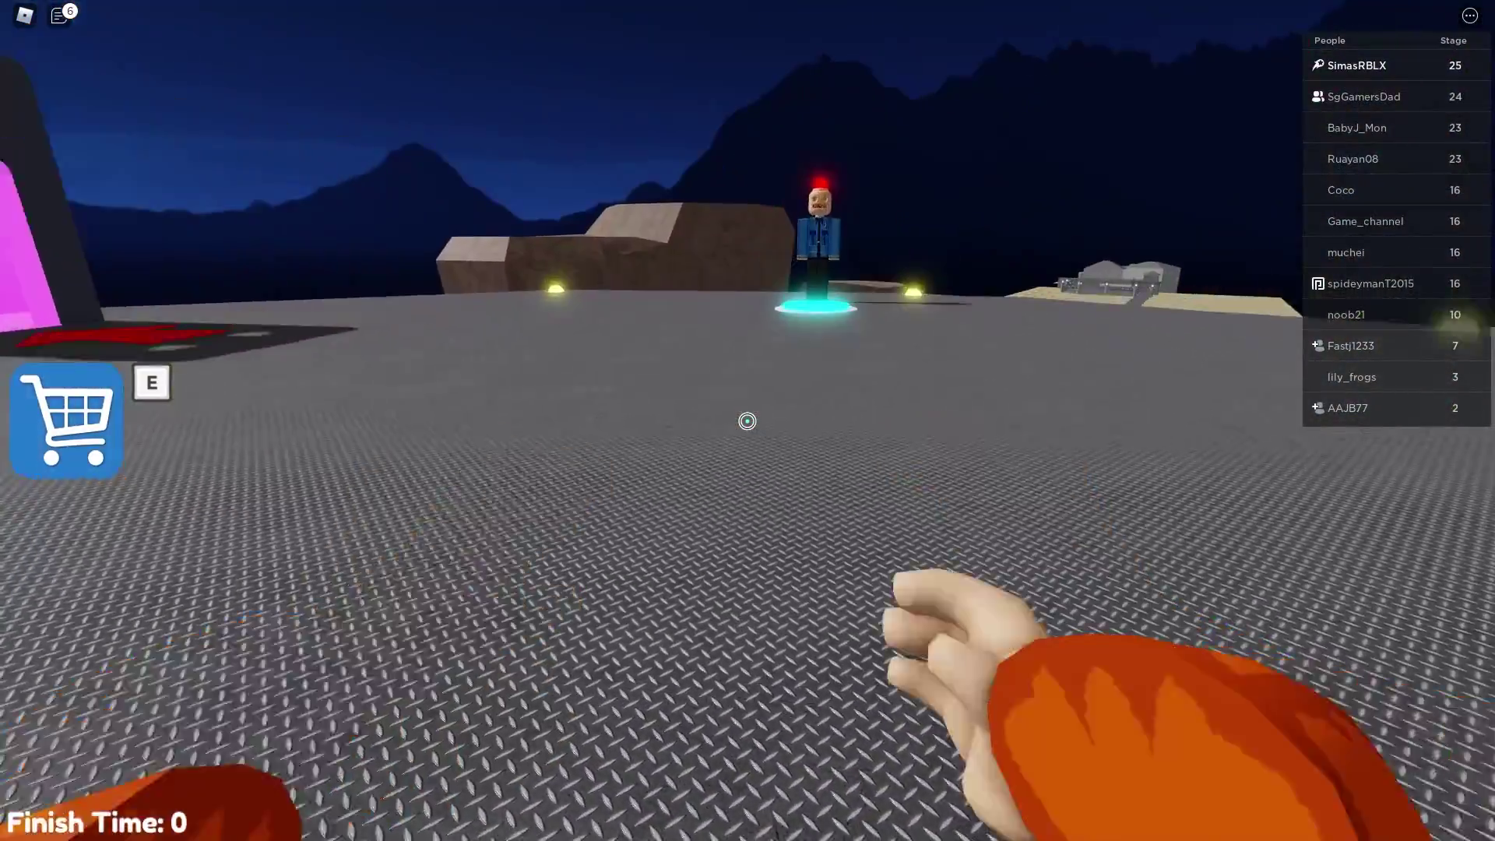
pyautogui.press('w')
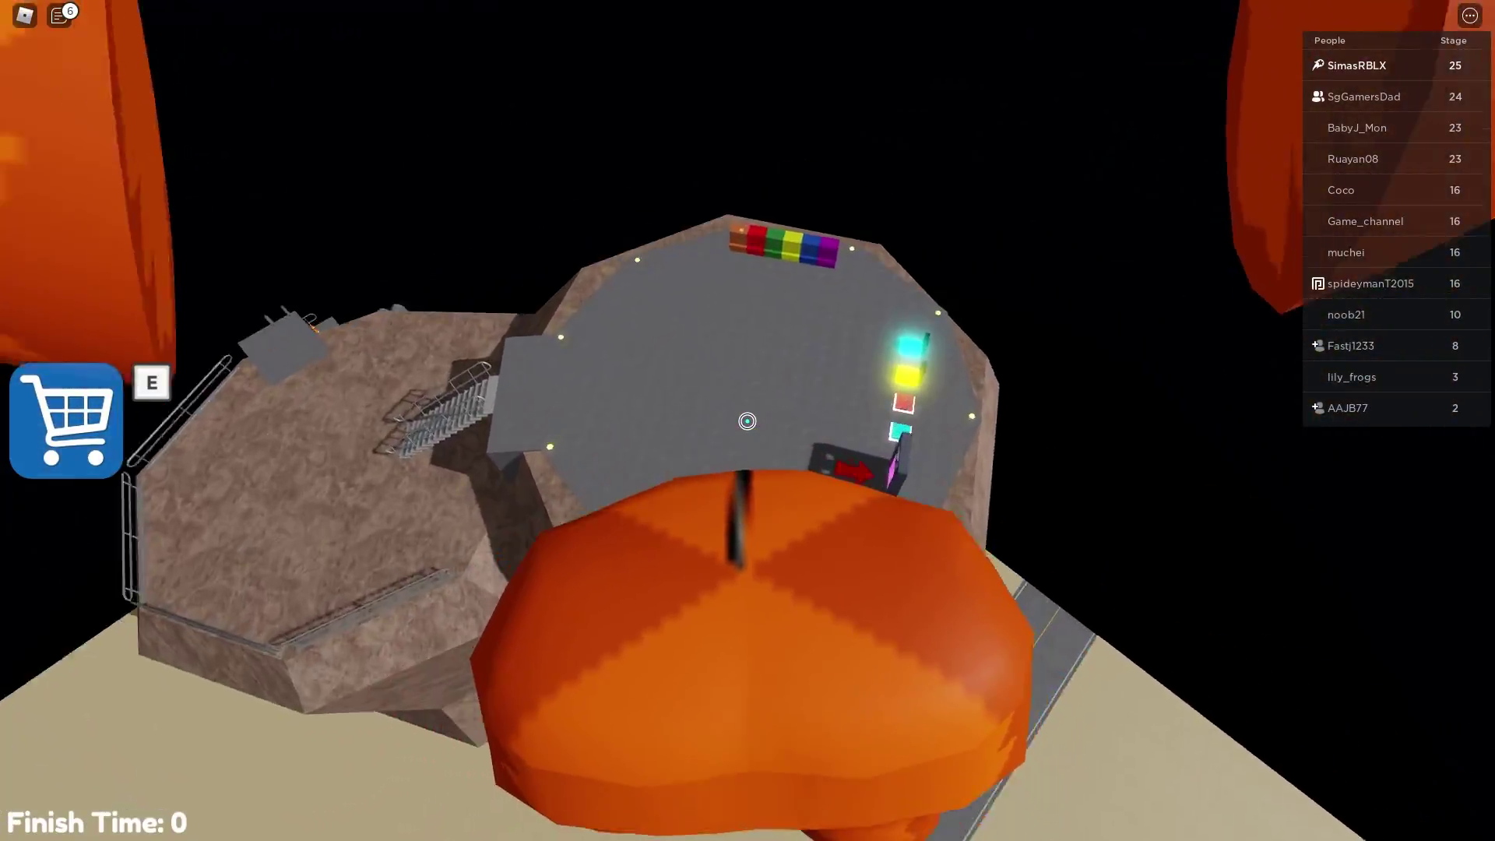
# Jump off the platform edge and look down the road toward the van from above
pyautogui.press('w')
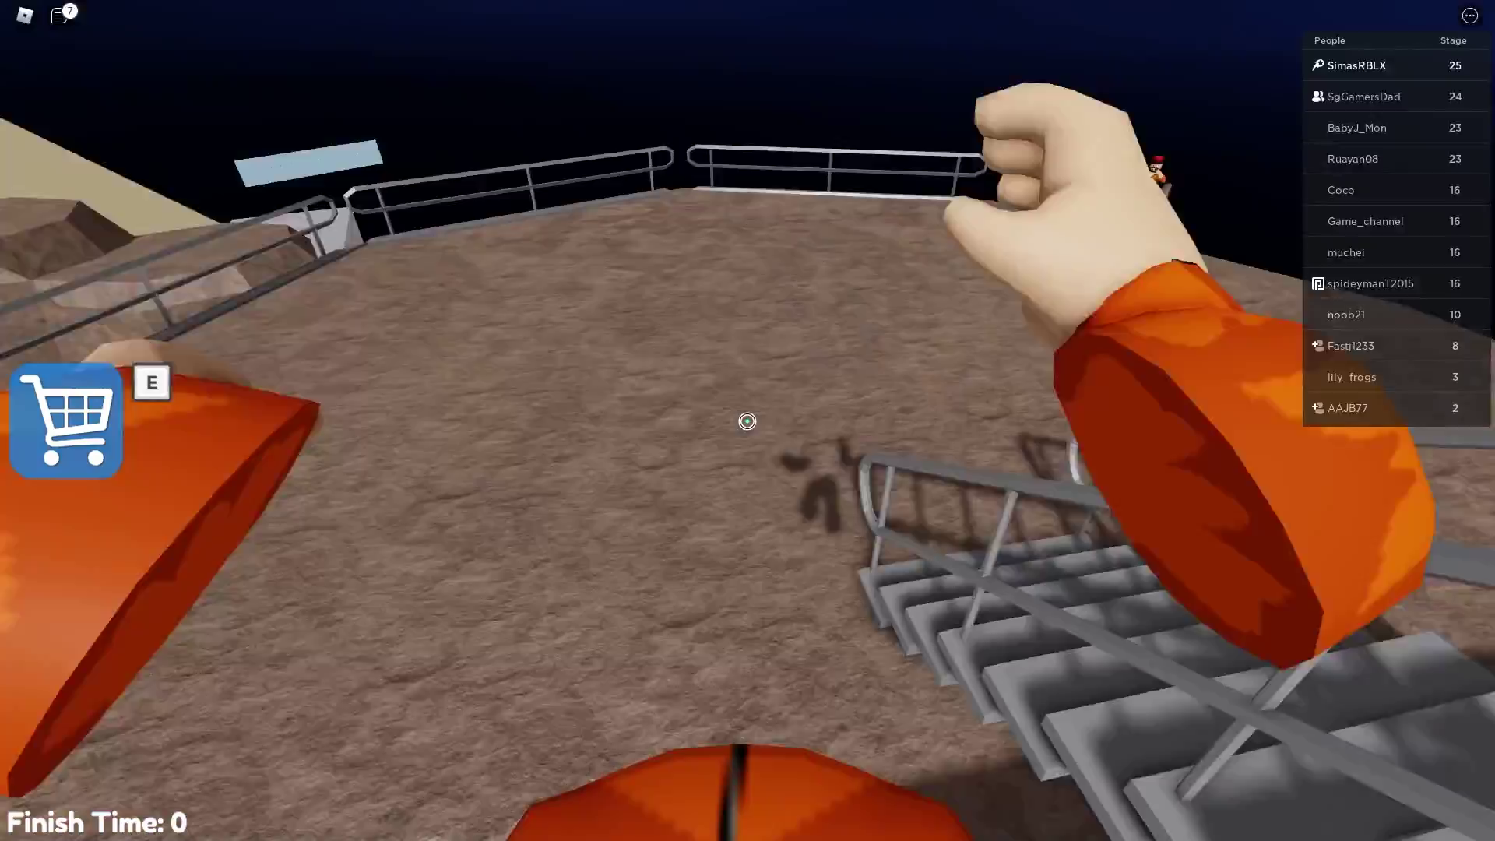
pyautogui.press('w')
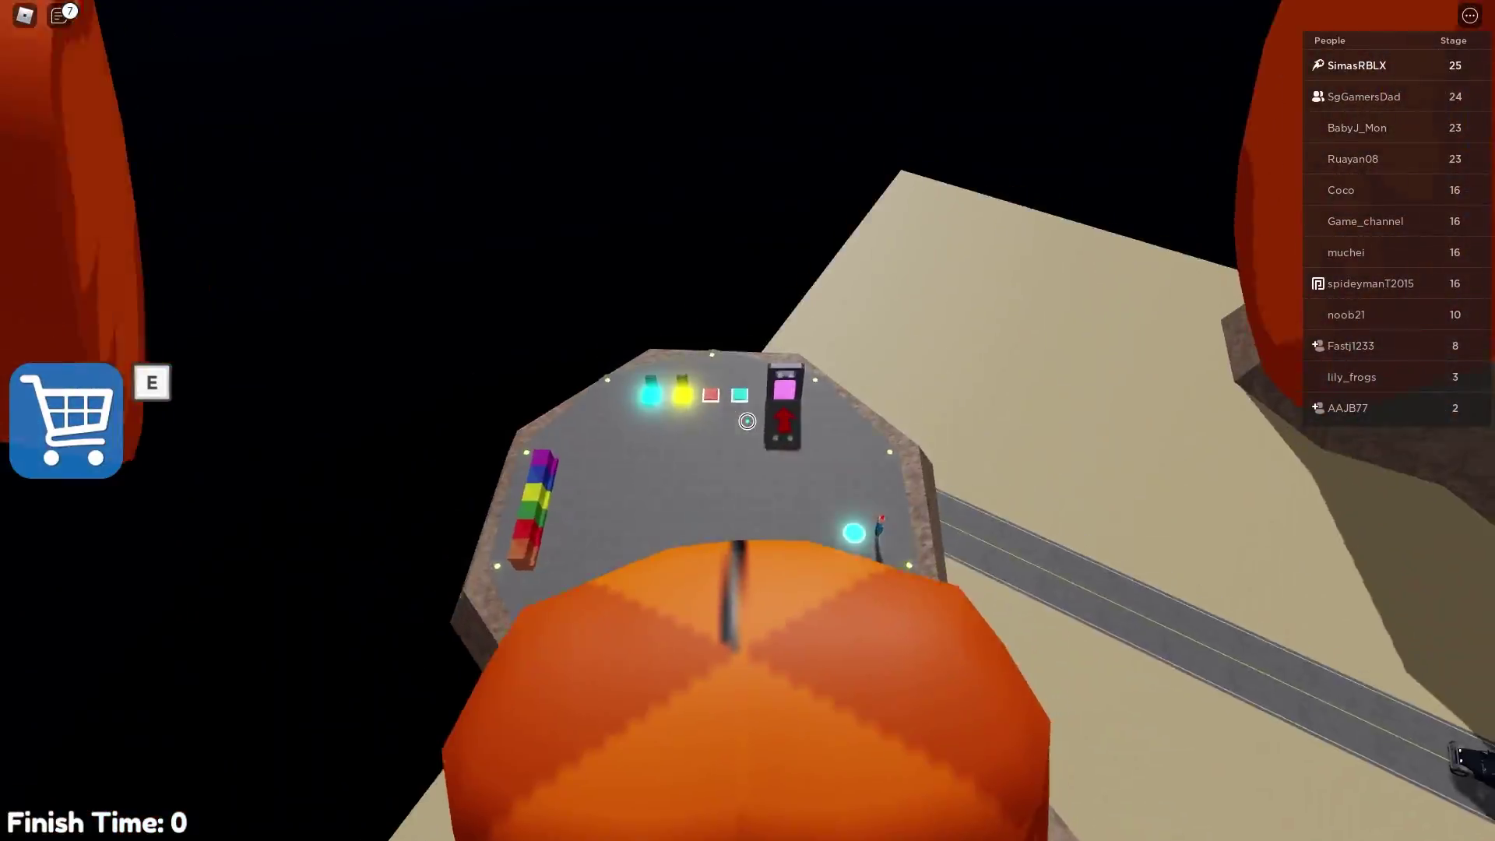
pyautogui.press('w')
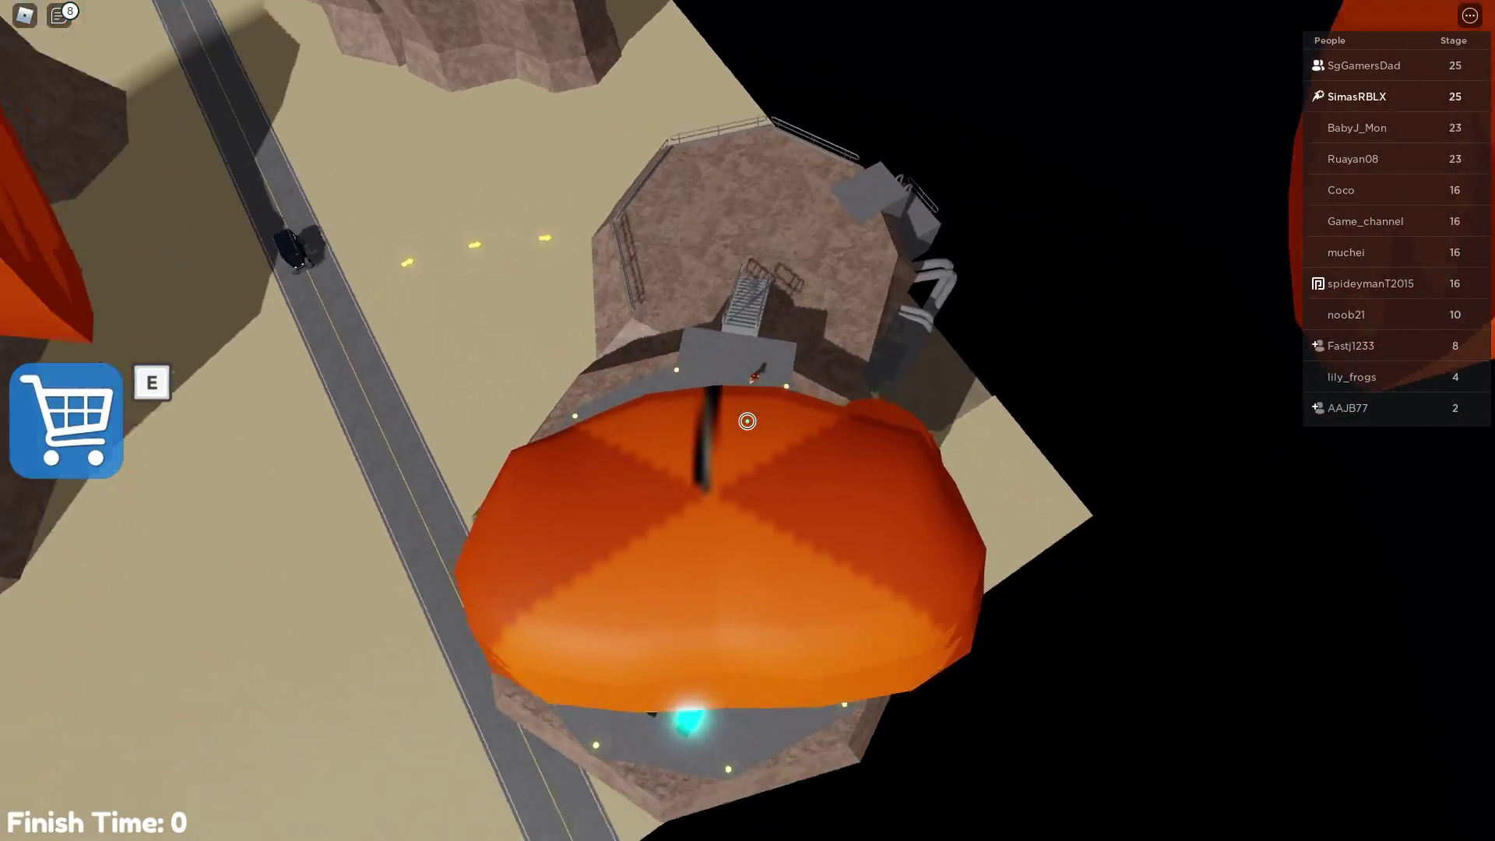
pyautogui.moveTo(748, 421); pyautogui.dragTo(748, 420)
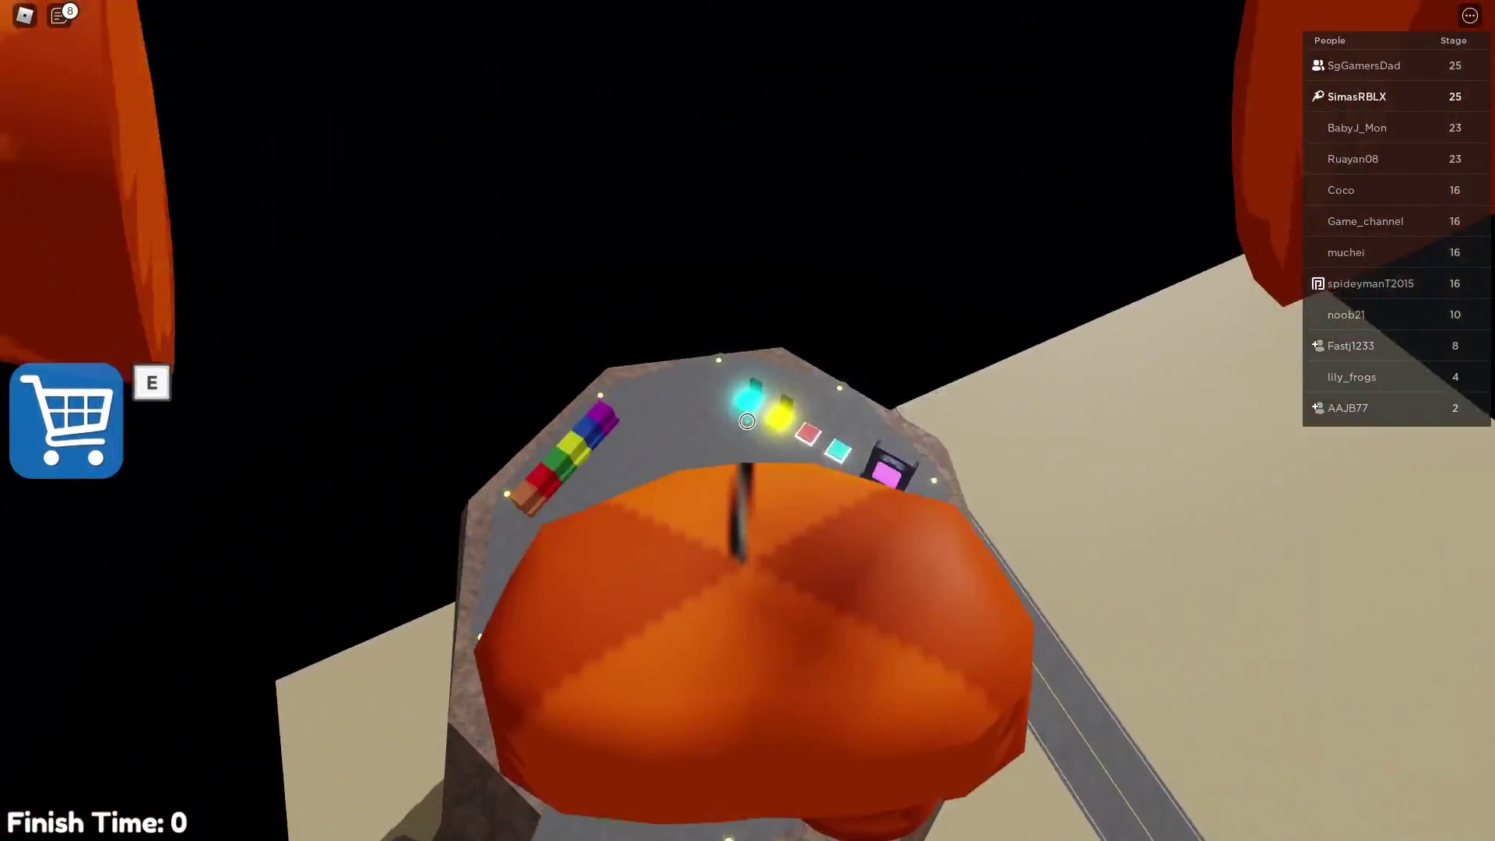
pyautogui.press('w')
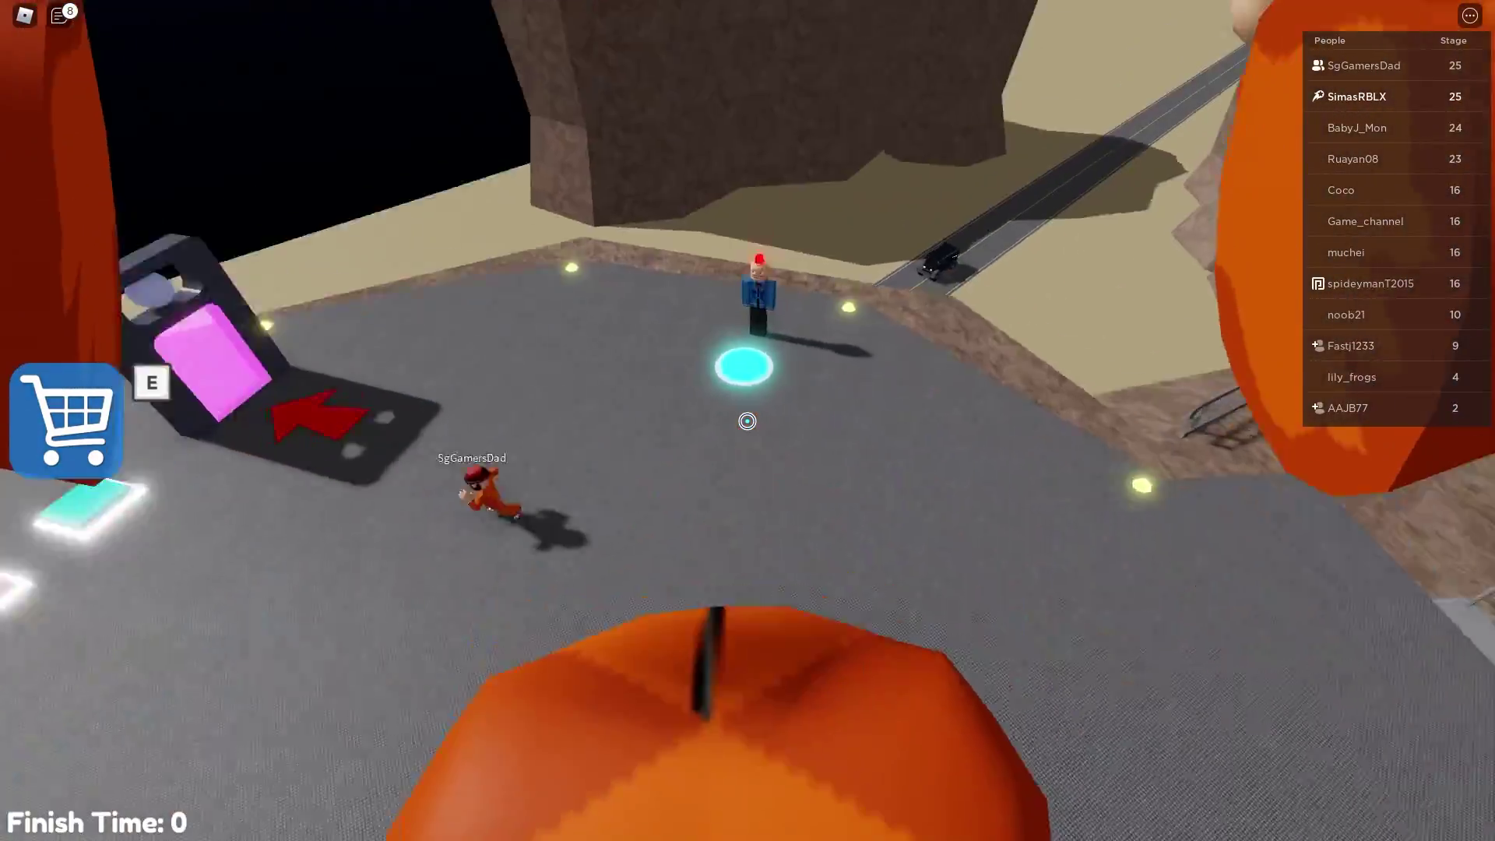
pyautogui.moveTo(748, 421); pyautogui.dragTo(748, 421)
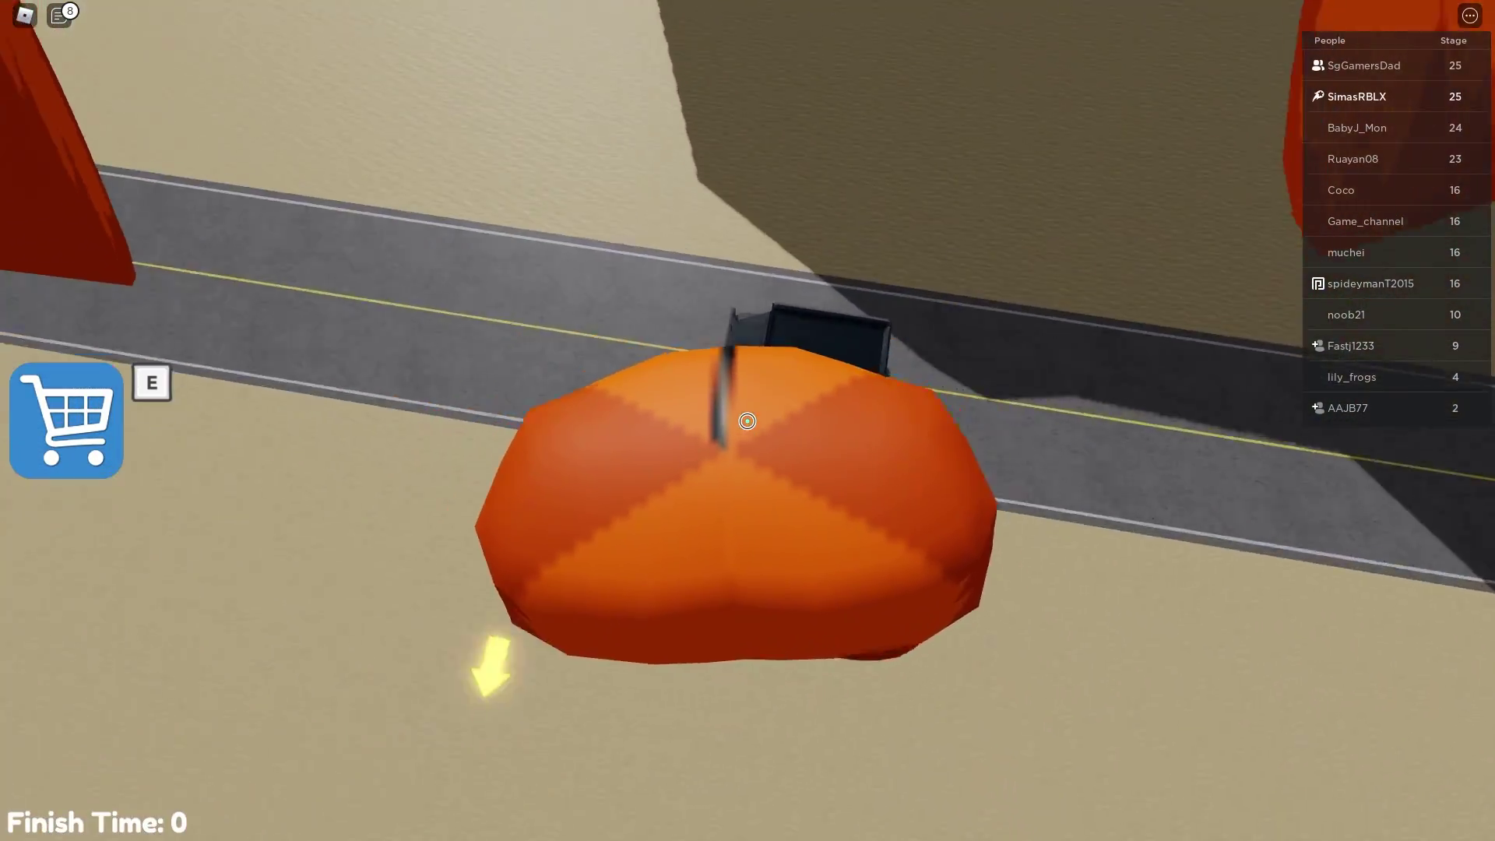
# Swing the camera down to view the sand beside the dark van
pyautogui.moveTo(748, 420); pyautogui.dragTo(748, 420)
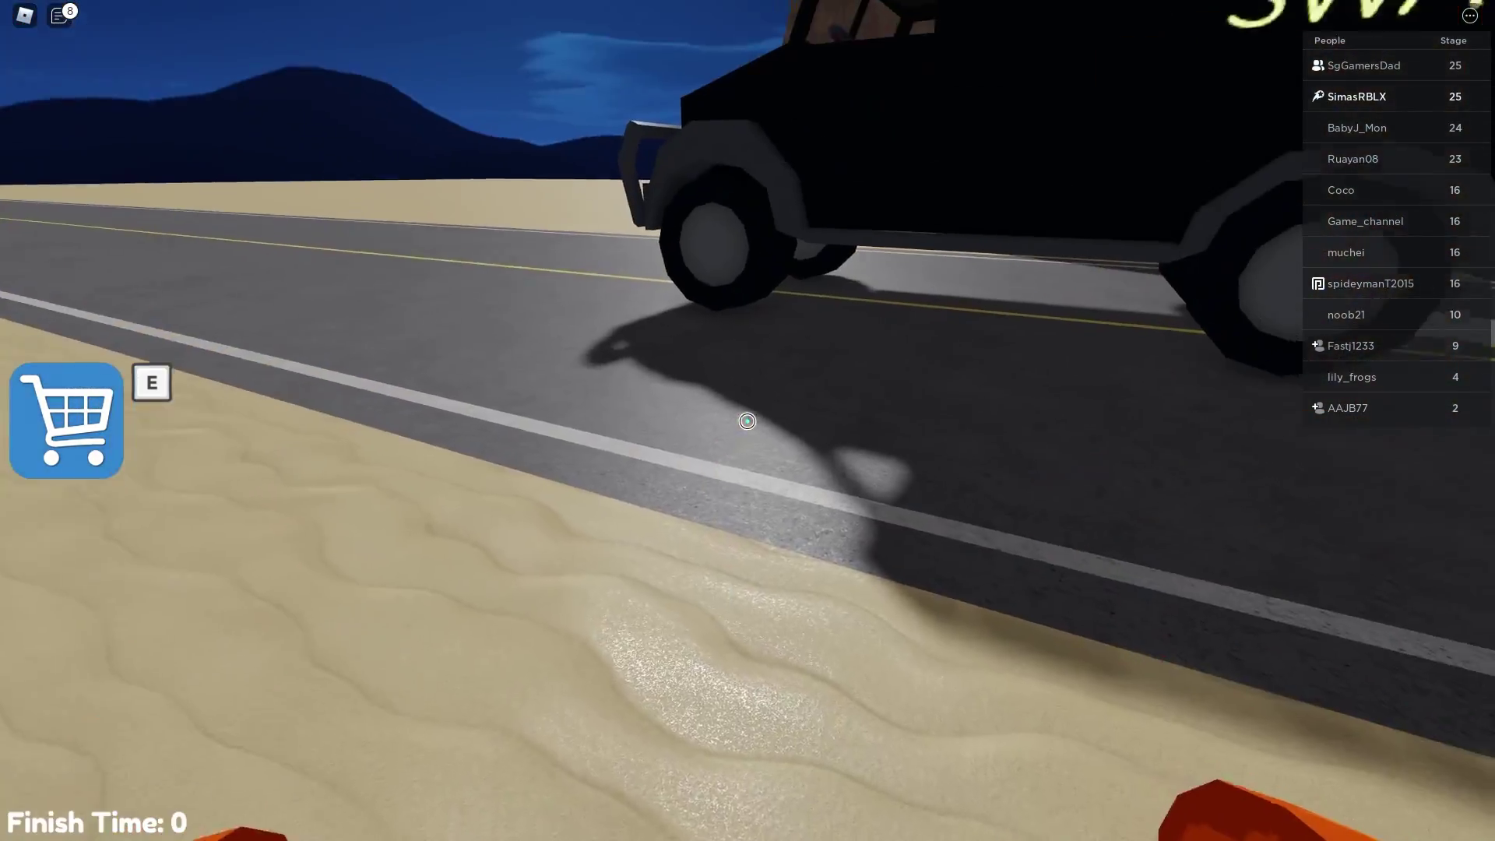